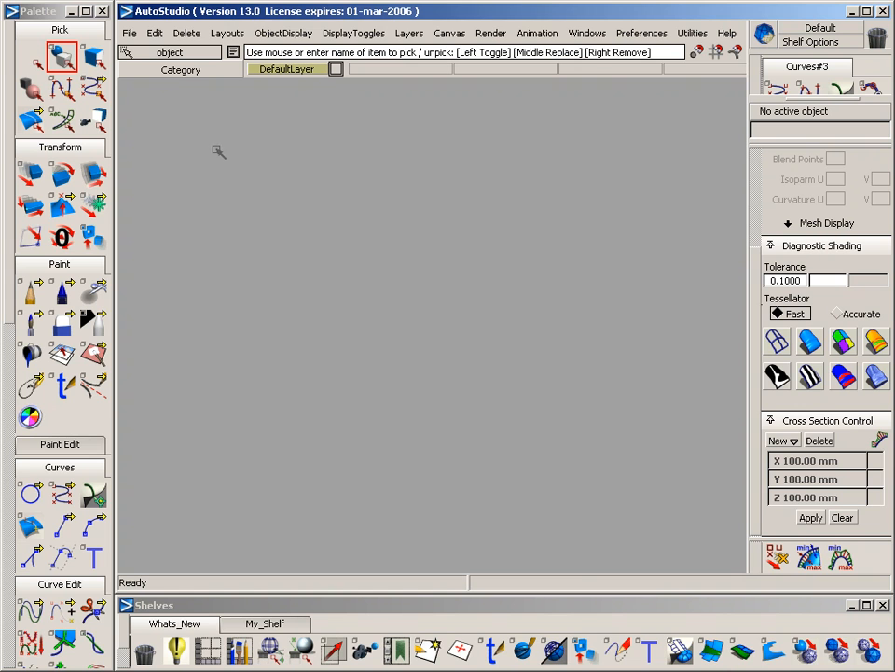
left_click(43, 14)
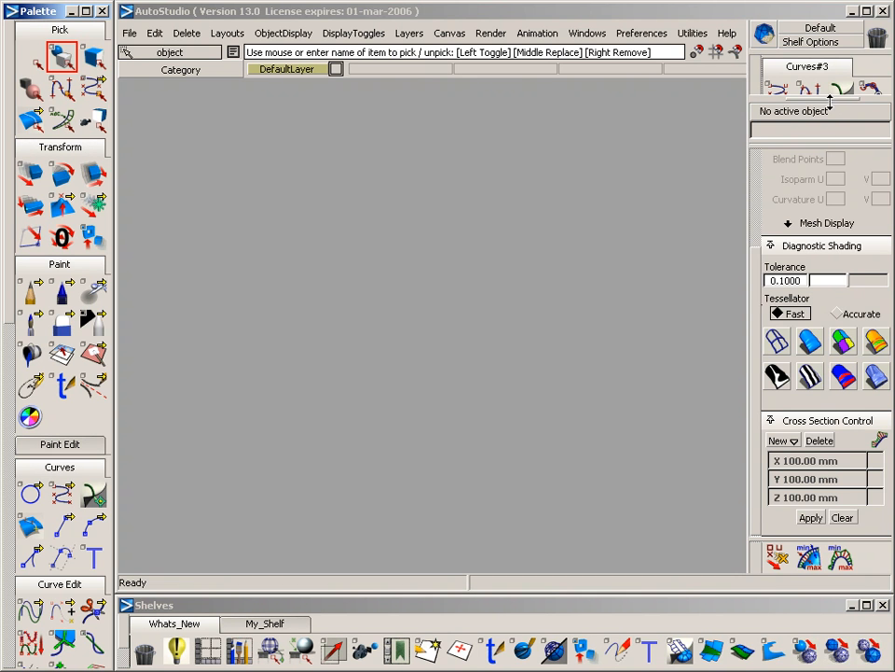
mouse_move(829, 105)
left_mouse_down()
mouse_move(822, 313)
mouse_move(829, 101)
left_mouse_up()
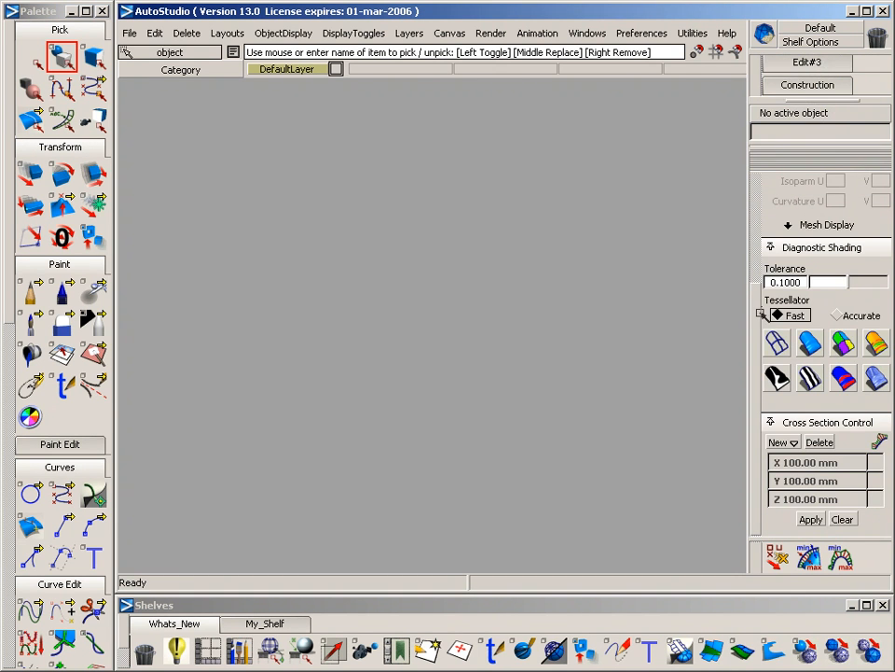
mouse_move(754, 314)
left_mouse_down()
mouse_move(750, 191)
mouse_move(757, 280)
left_mouse_up()
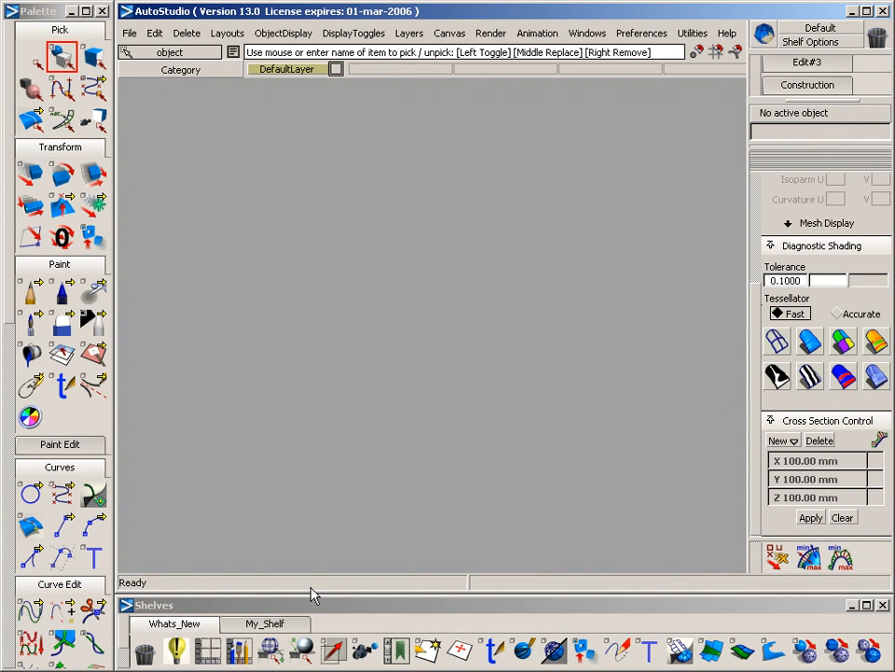
Close the Shelves window
left_click(262, 607)
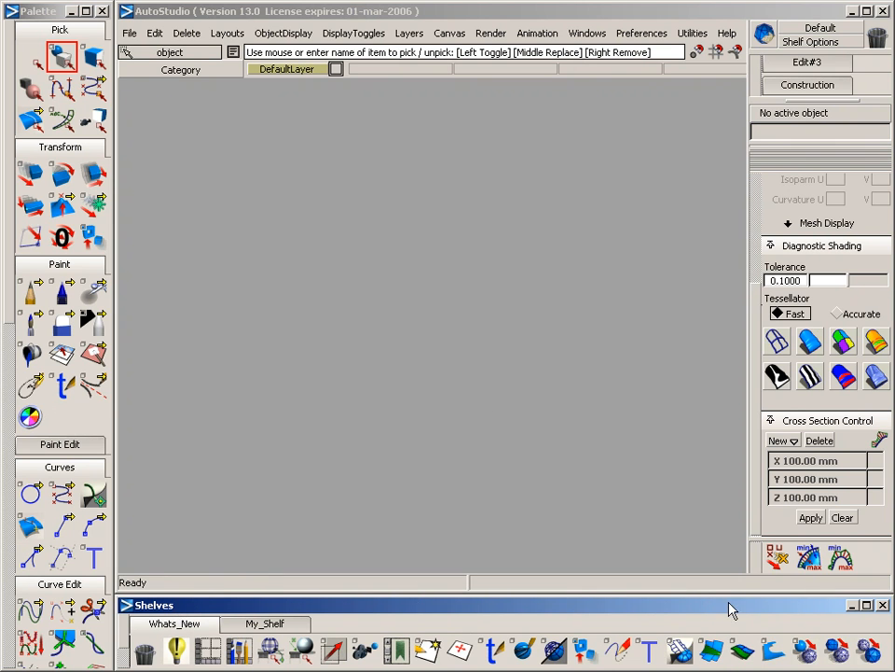
left_click(884, 606)
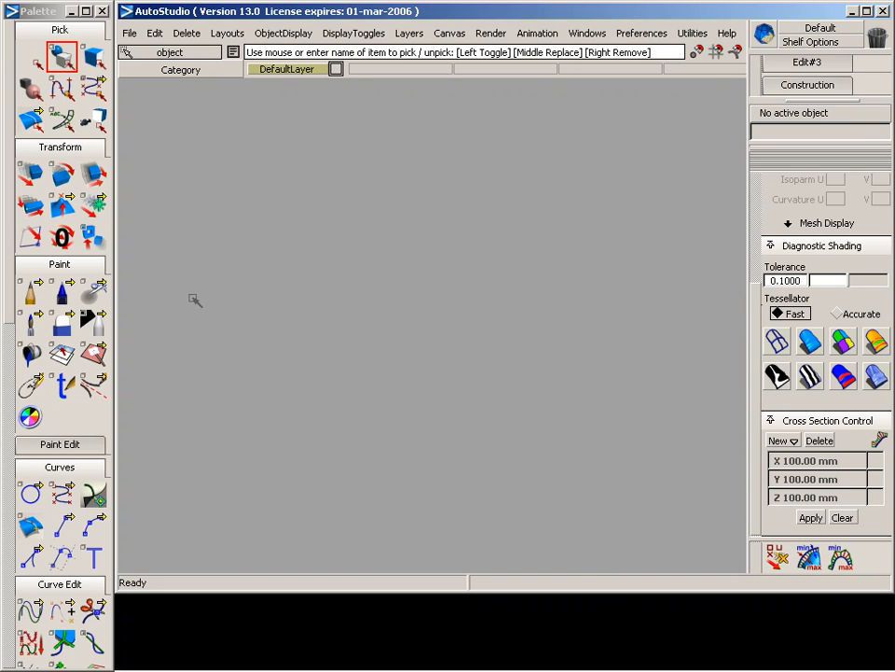
left_click(47, 22)
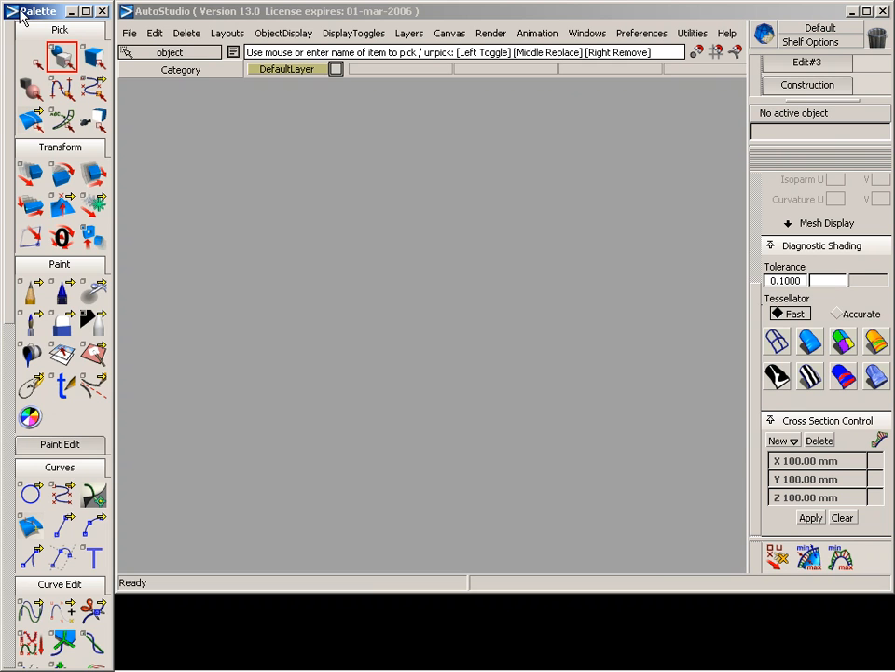
left_click(451, 18)
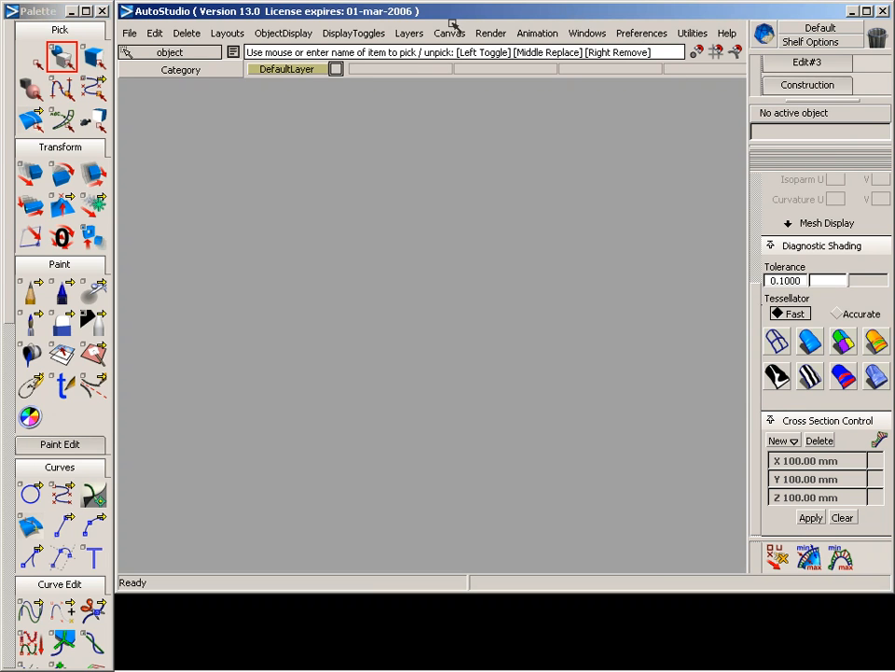
Open the Palette/Shelves Layout options and move the dialog slightly across the workspace
left_click(646, 34)
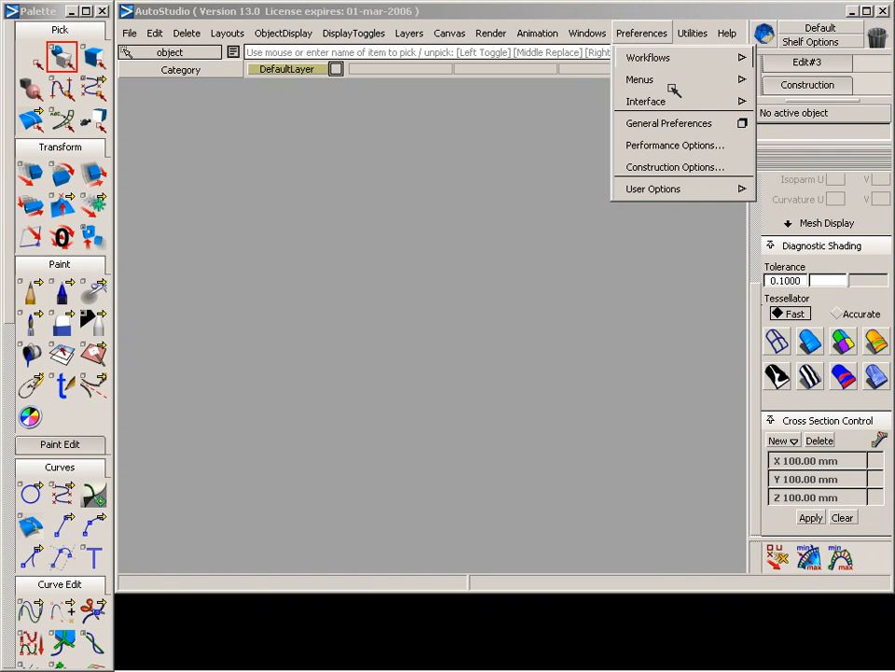
mouse_move(697, 103)
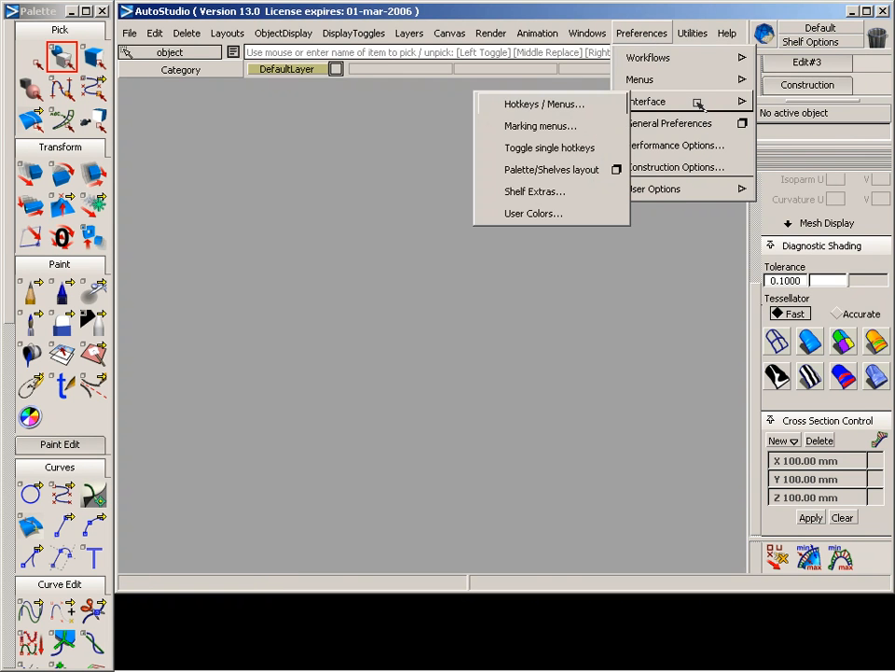
left_click(617, 169)
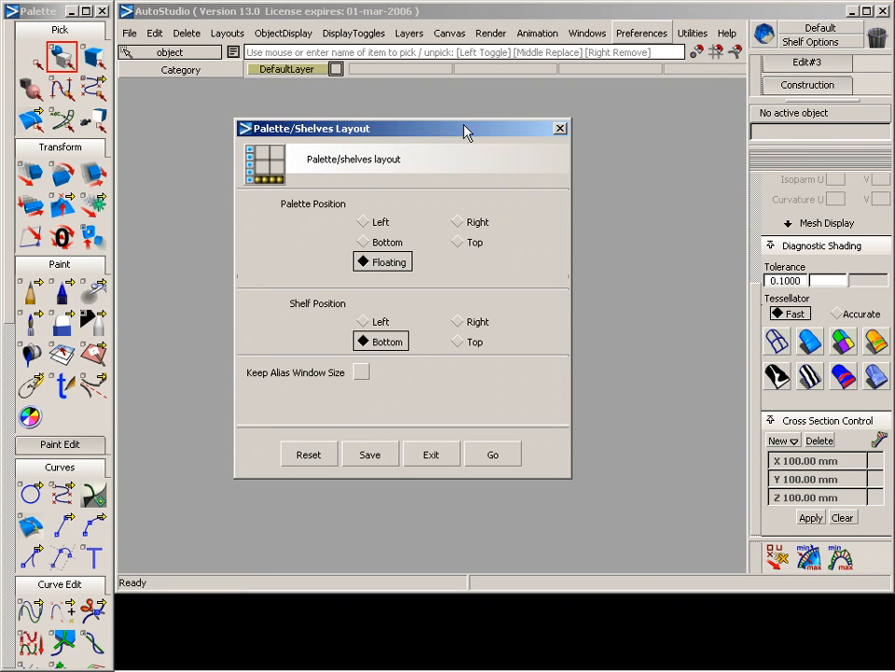
left_click_drag(465, 131, 494, 115)
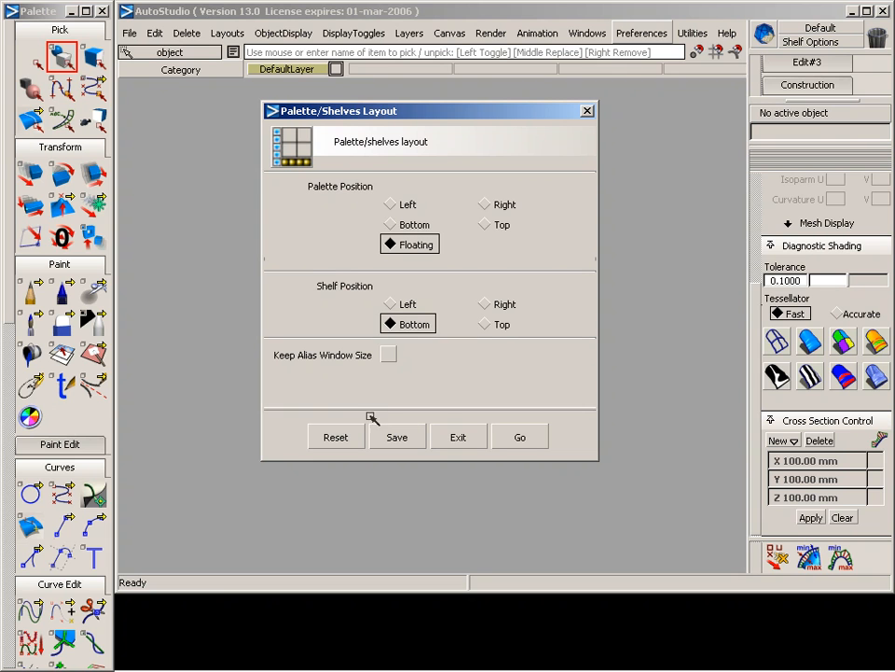
left_click(483, 319)
left_click(482, 218)
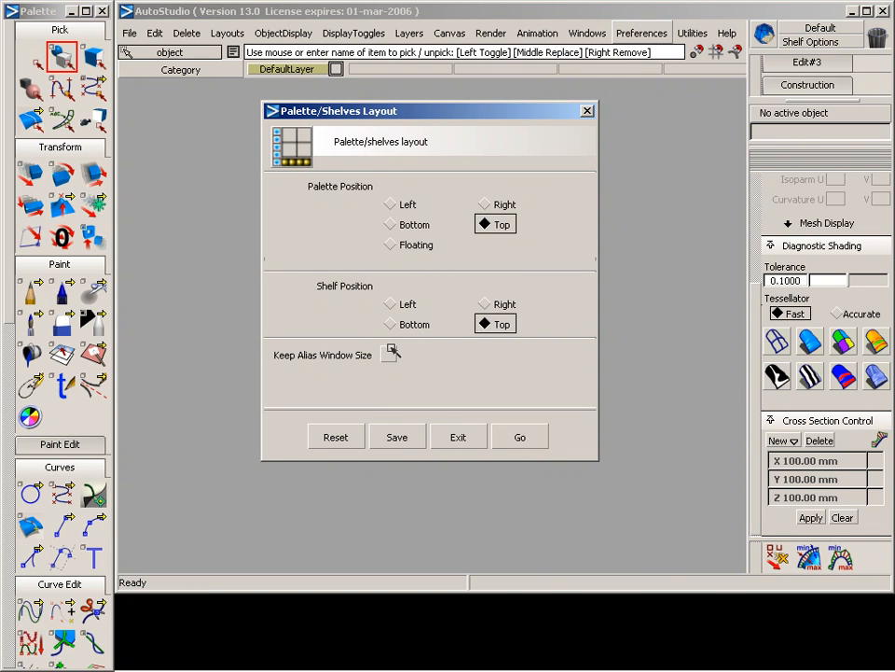
left_click(336, 436)
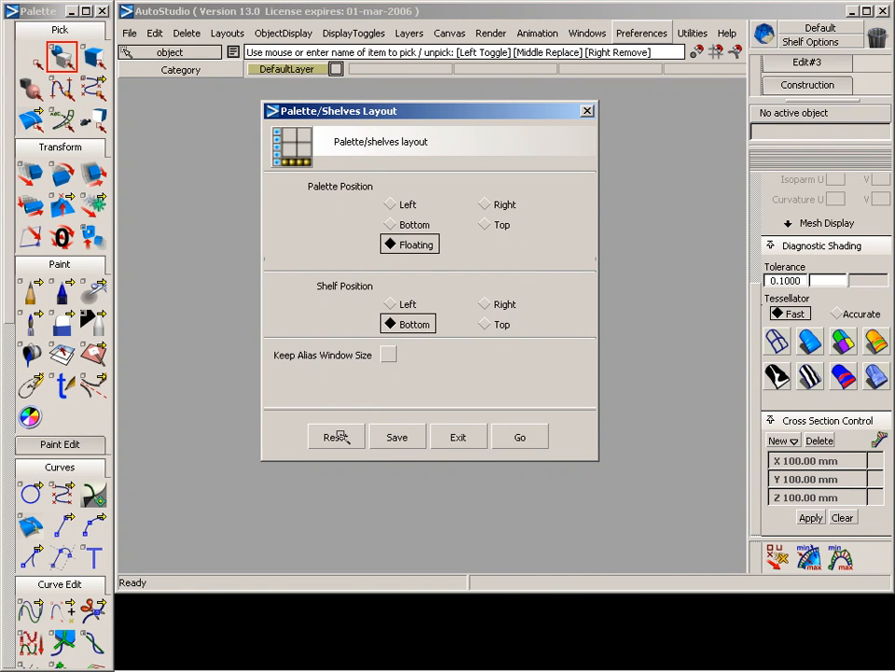
left_click(486, 303)
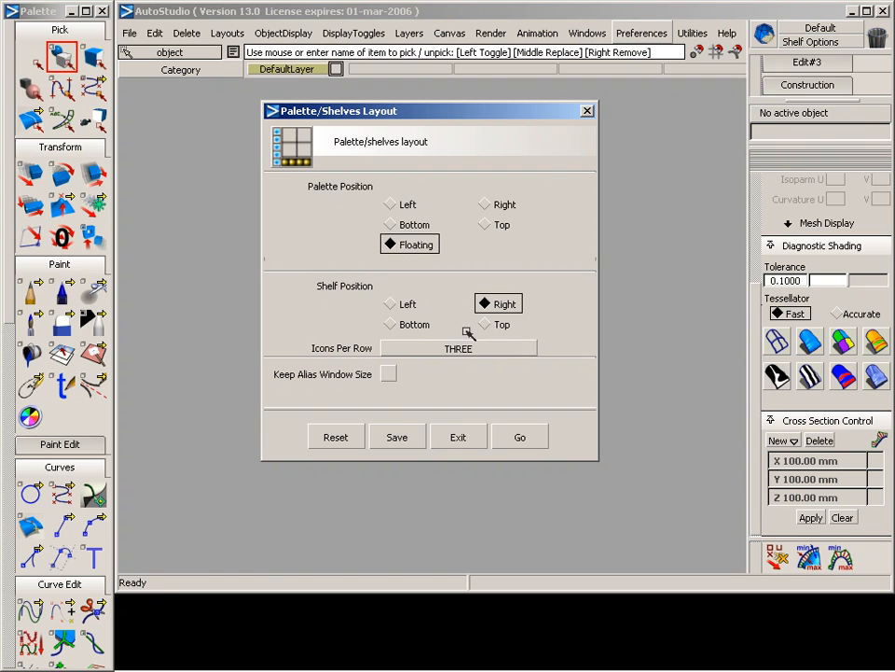
left_click(487, 224)
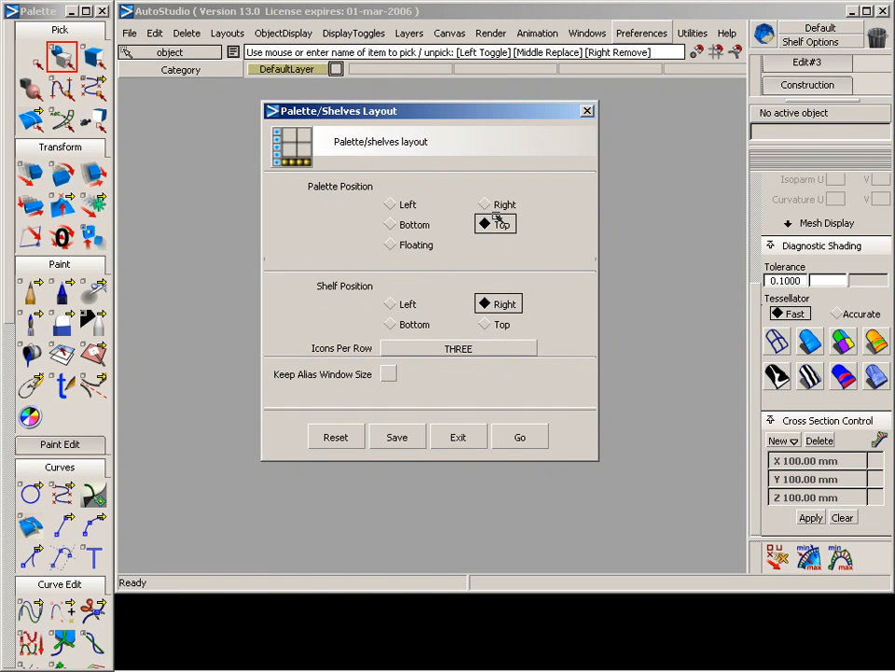
left_click(332, 433)
Set the palette position to Top and apply the layout
left_click(476, 224)
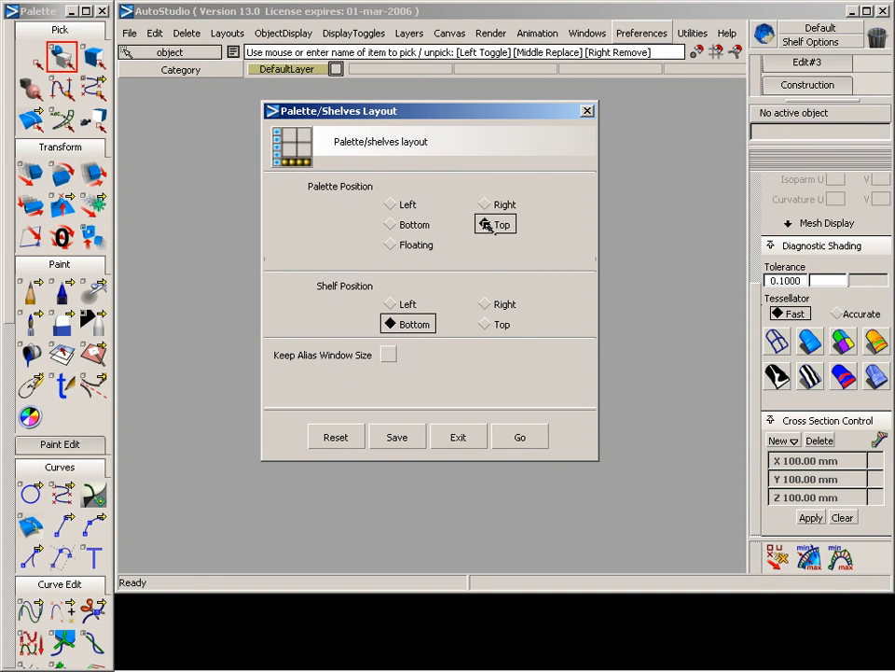
left_click(518, 437)
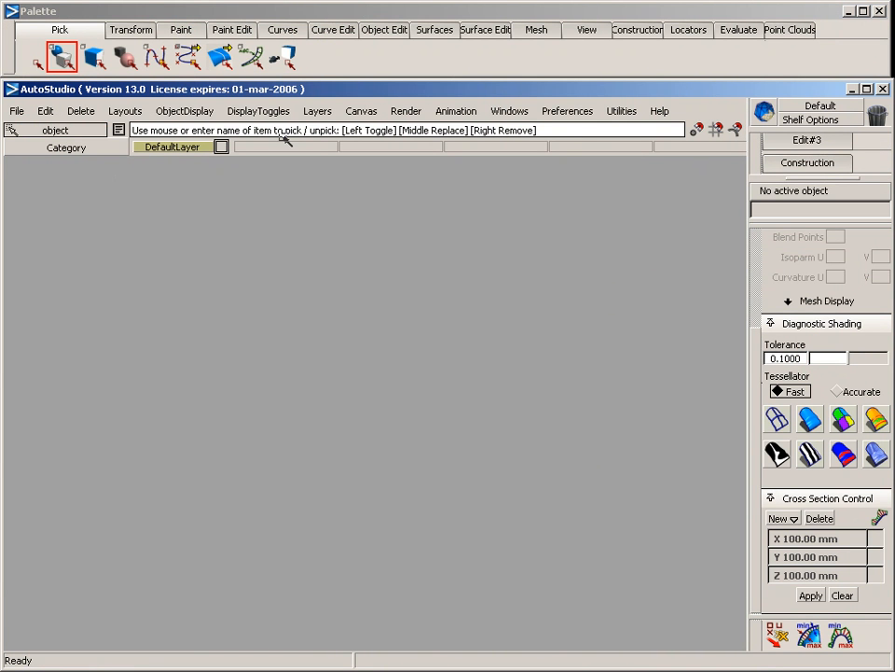
Start a new file and activate the Top, Side and Back view windows in turn
left_click(17, 112)
left_click(28, 135)
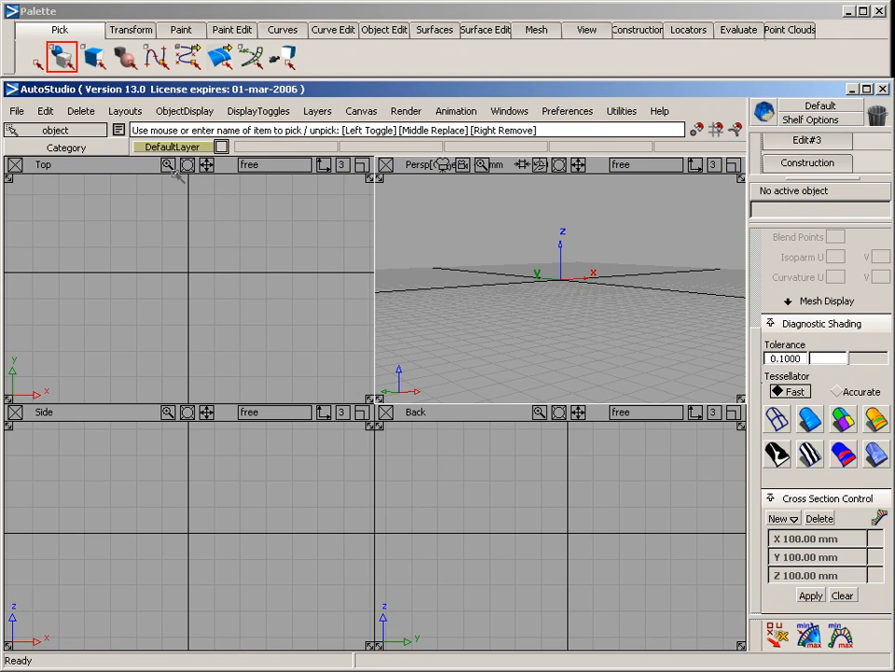
left_click(120, 163)
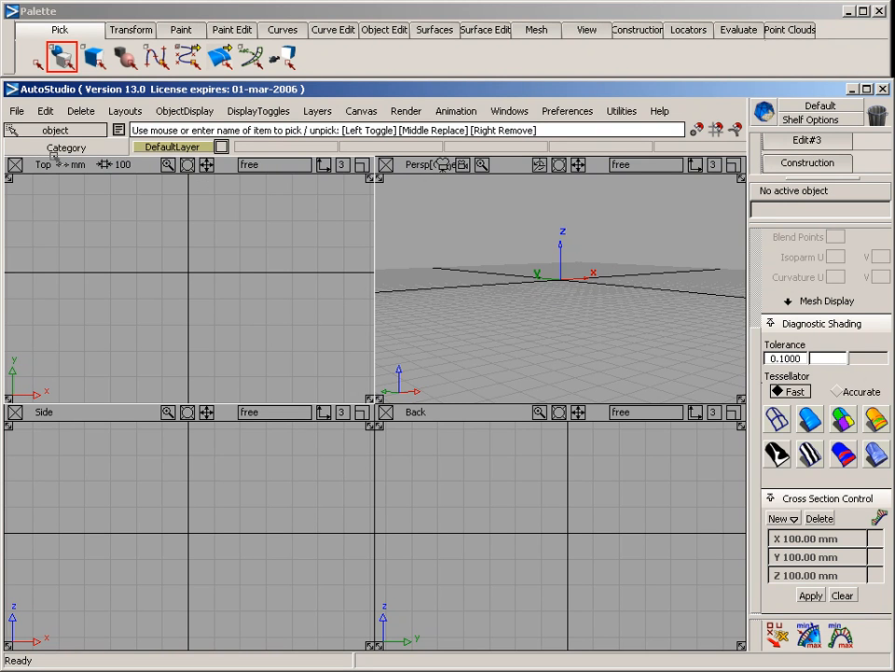
left_click(110, 413)
left_click(477, 414)
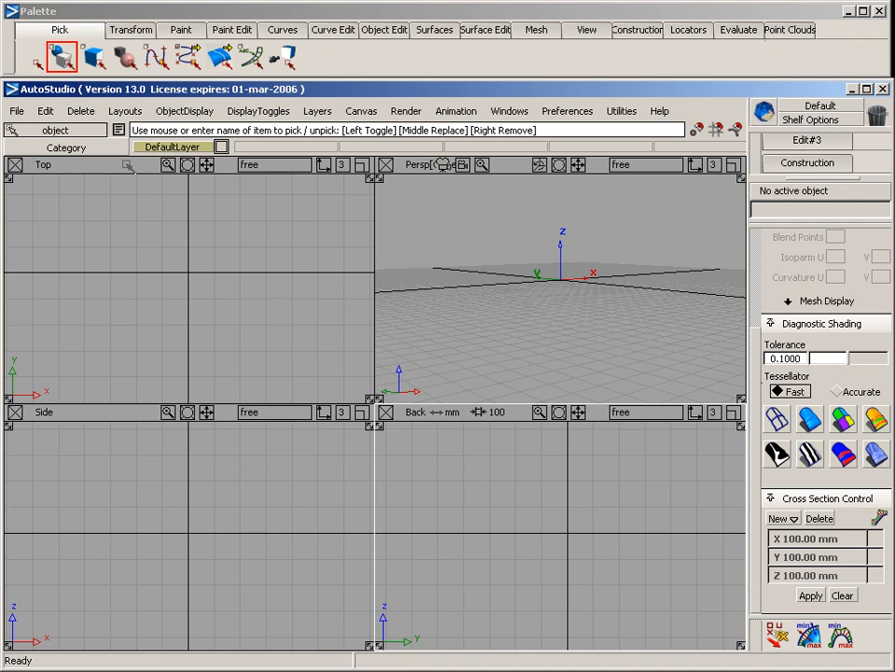
Examine the area around the Top view's origin in a magnified preview window, and close the preview
left_click(127, 165)
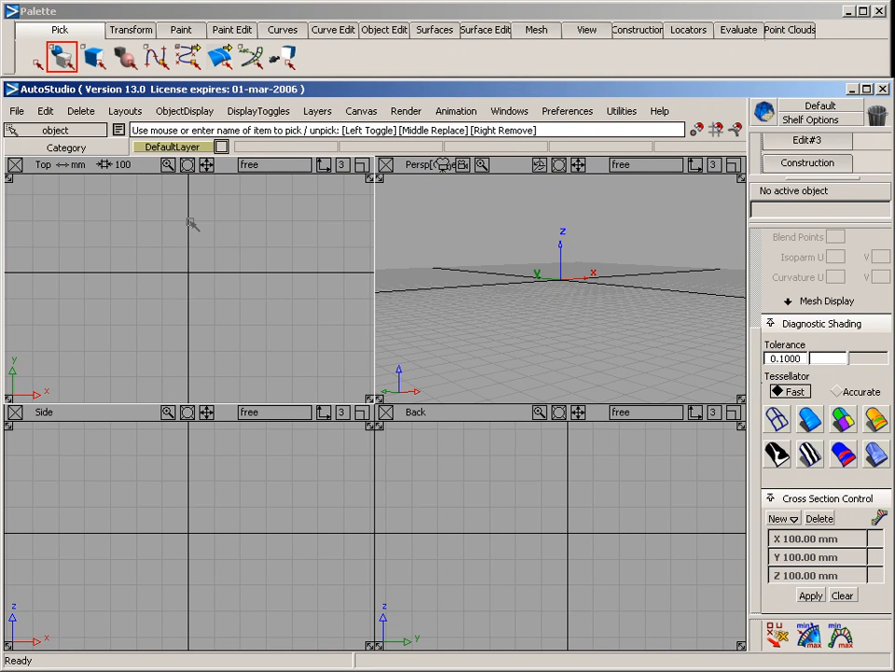
left_click(168, 164)
left_click_drag(161, 197, 408, 205)
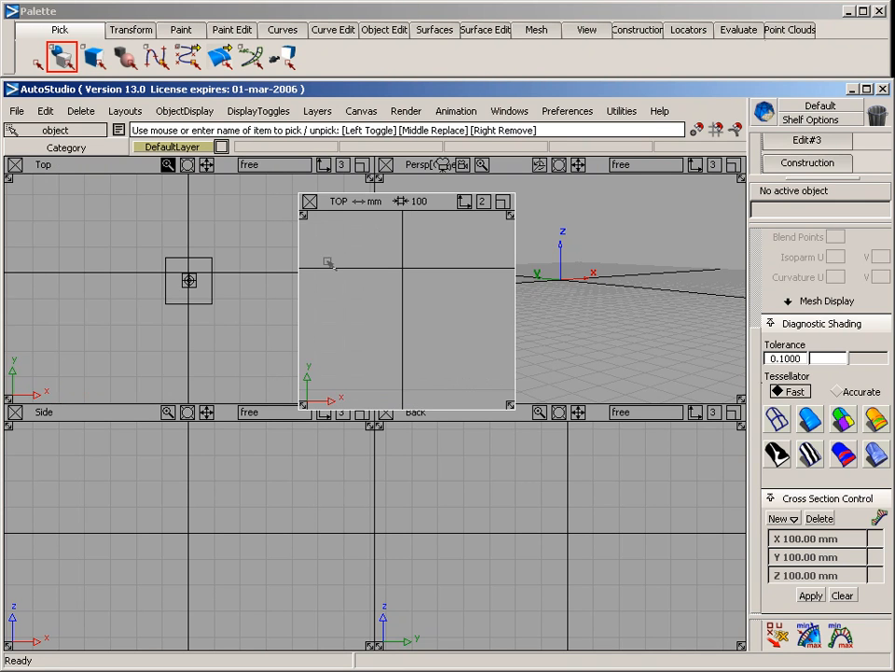
mouse_move(189, 280)
left_mouse_down()
mouse_move(176, 272)
mouse_move(199, 291)
left_mouse_up()
left_click(190, 272)
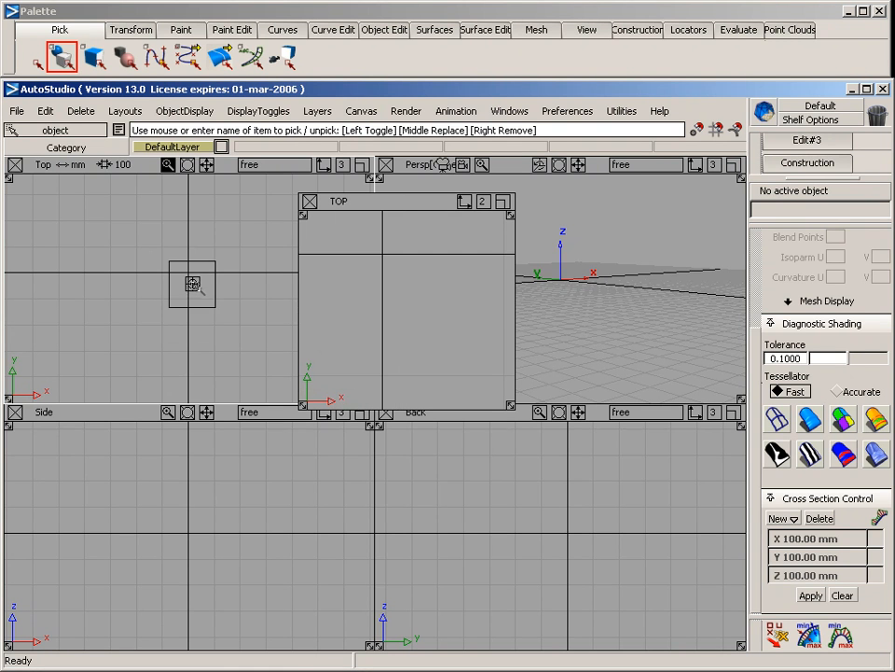
left_click(310, 200)
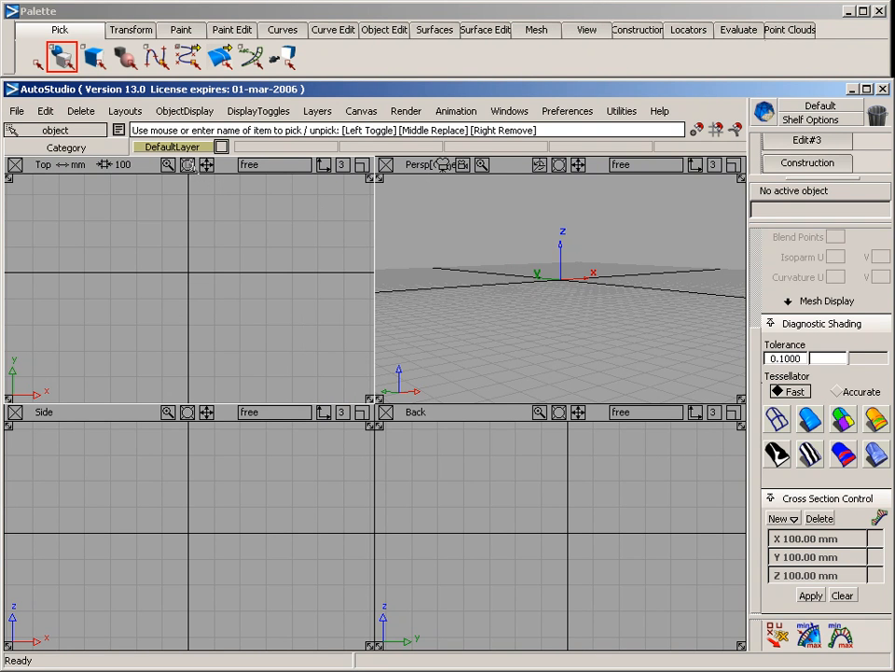
Pan the Top view and tumble the perspective view to look down across the grid
left_click_drag(187, 163, 224, 169)
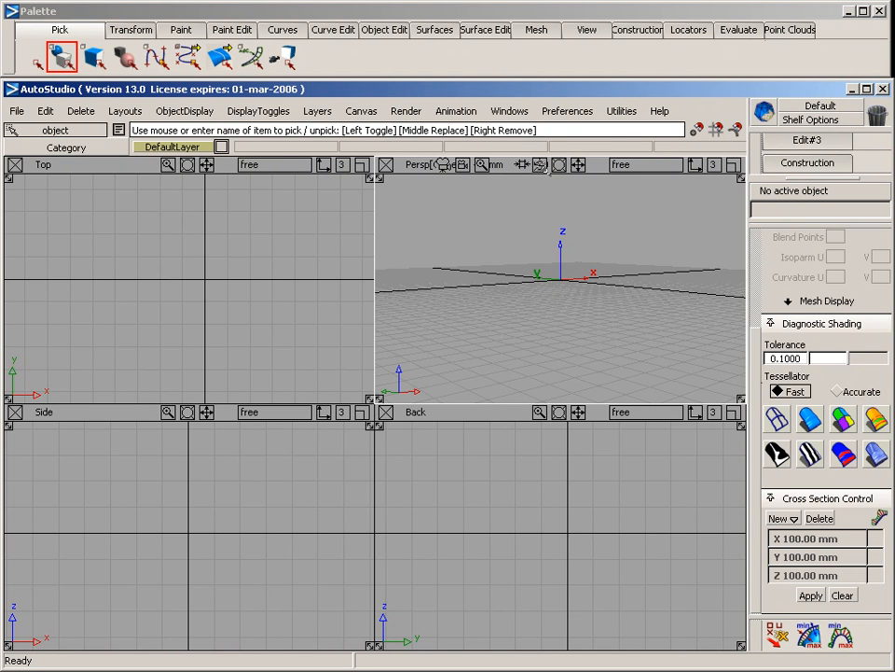
left_click_drag(543, 164, 555, 215)
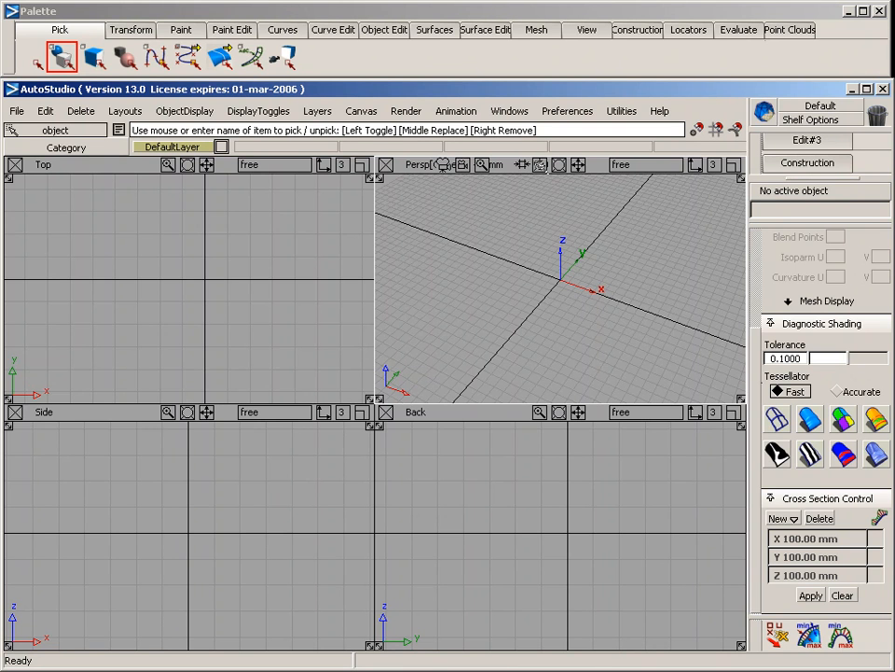
left_click_drag(563, 285, 585, 203)
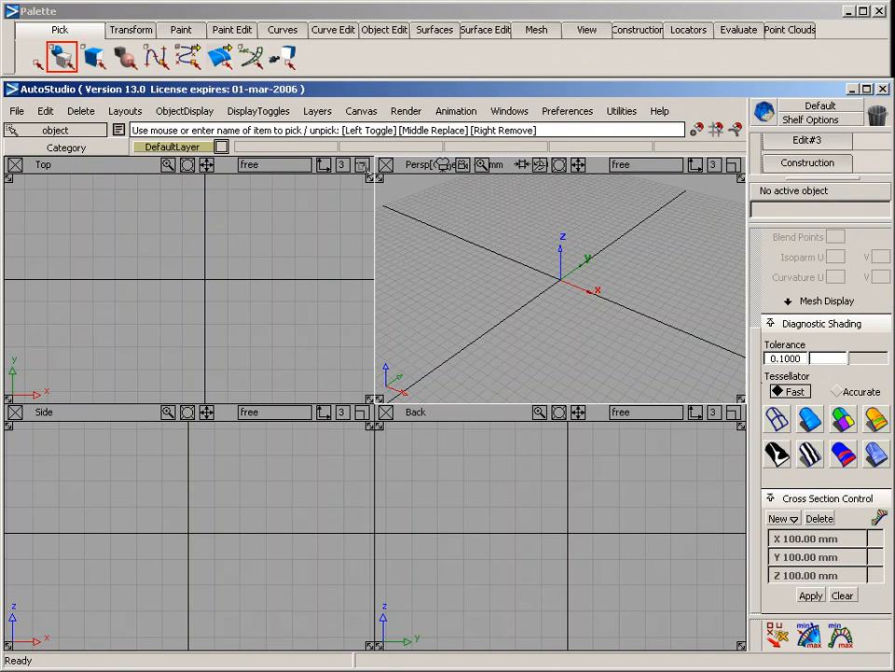
Enlarge the Top view to full size and restore it, and enlarge the perspective view instead
left_click(363, 165)
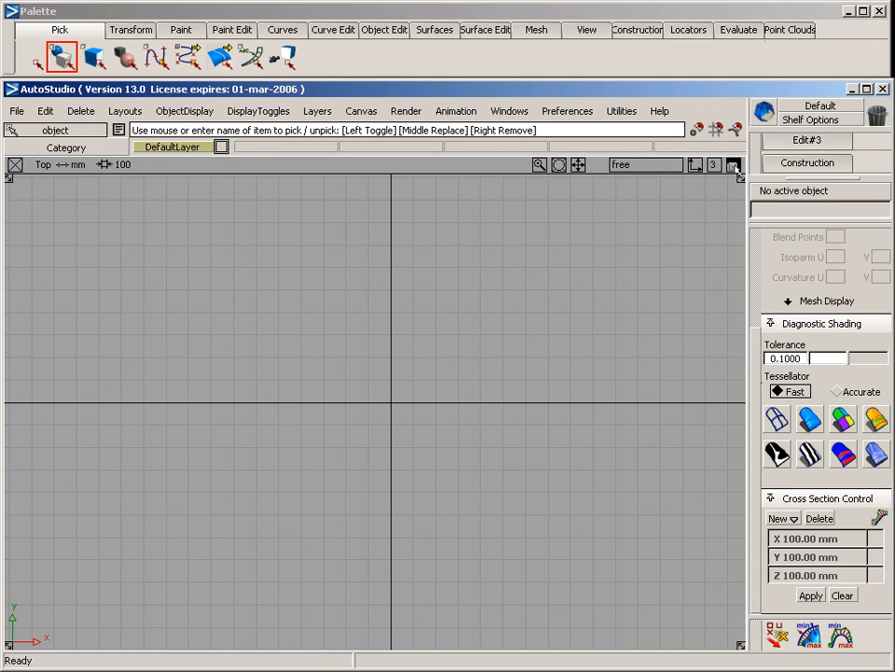
left_click(734, 166)
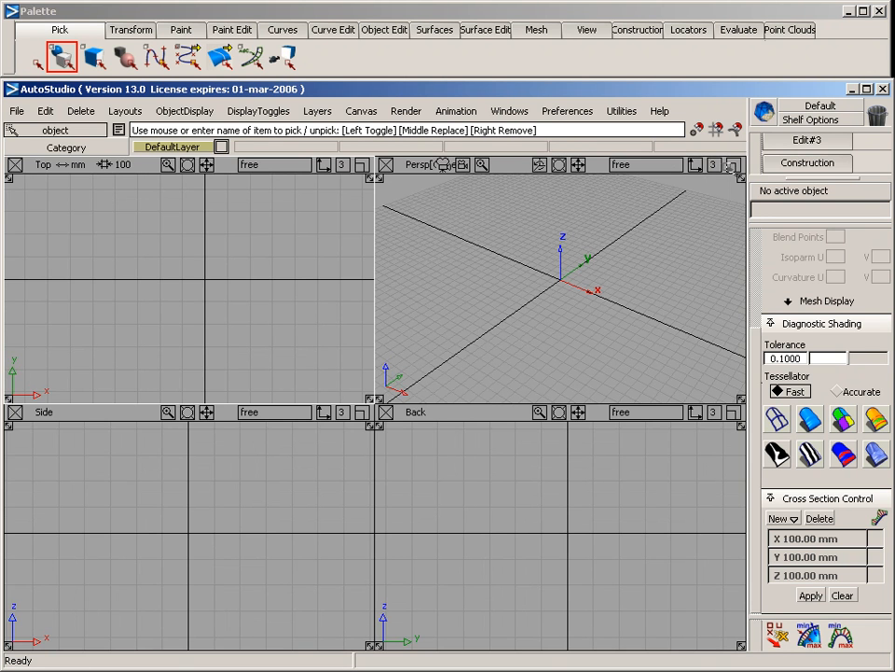
left_click(734, 165)
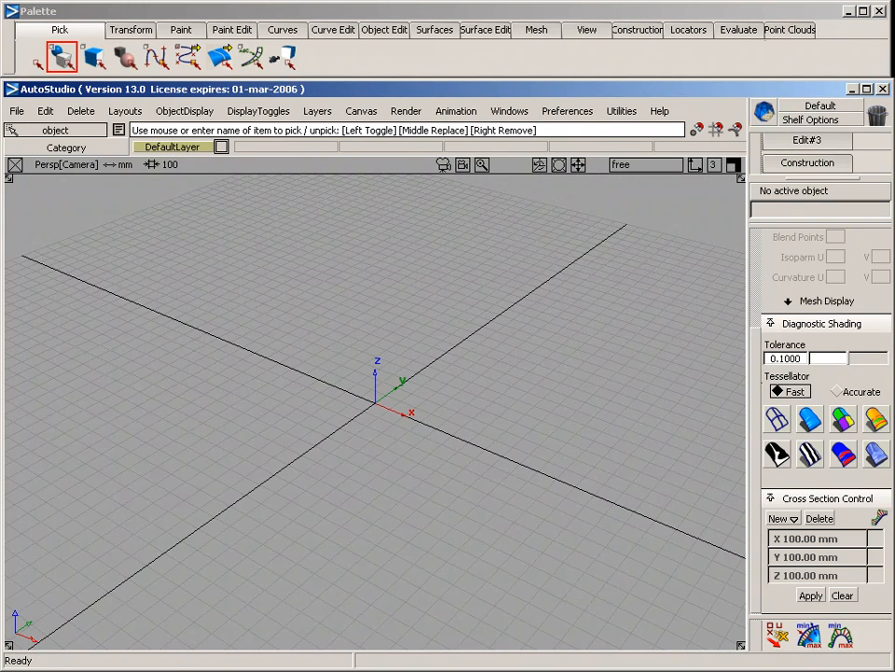
Tumble the enlarged perspective view horizontally around the grid origin
left_click_drag(540, 165, 589, 166)
right_click_drag(375, 403, 298, 402, "alt+shift")
right_click_drag(452, 199, 551, 198, "alt+shift")
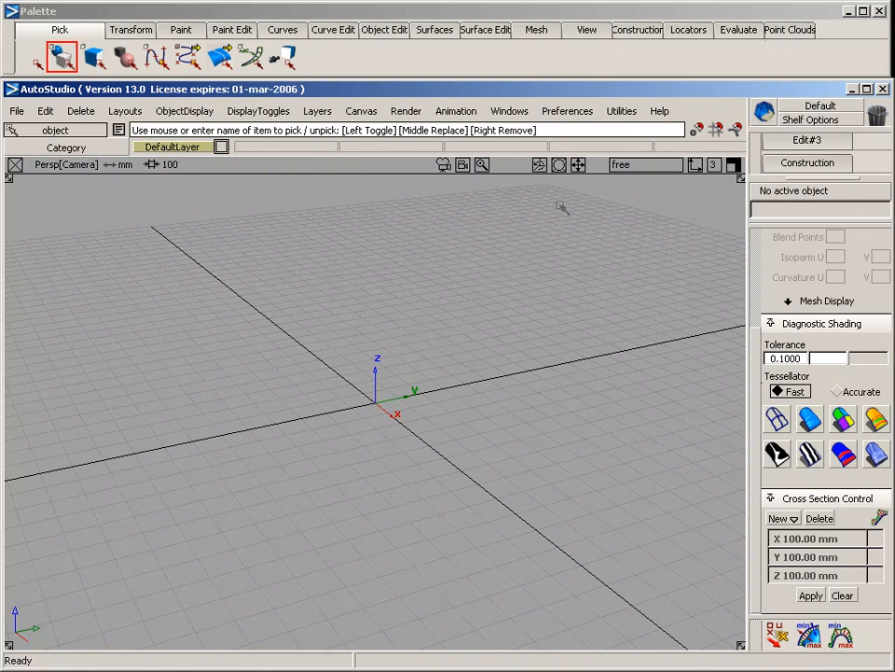
Tumble and track the perspective view in temporary camera navigation mode, and restore the four-view layout
key("shift+alt")
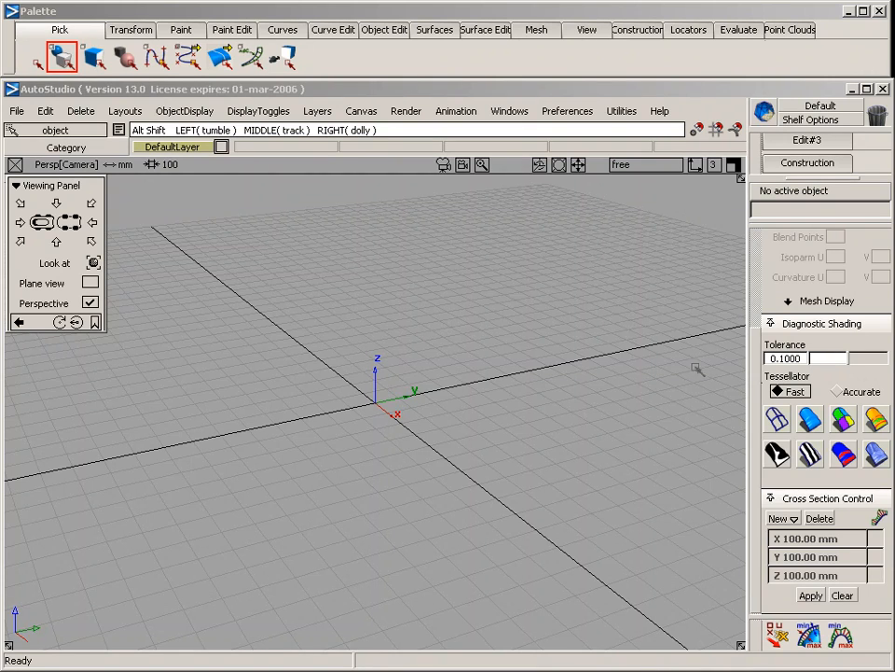
left_click_drag(498, 253, 186, 352, "alt+shift")
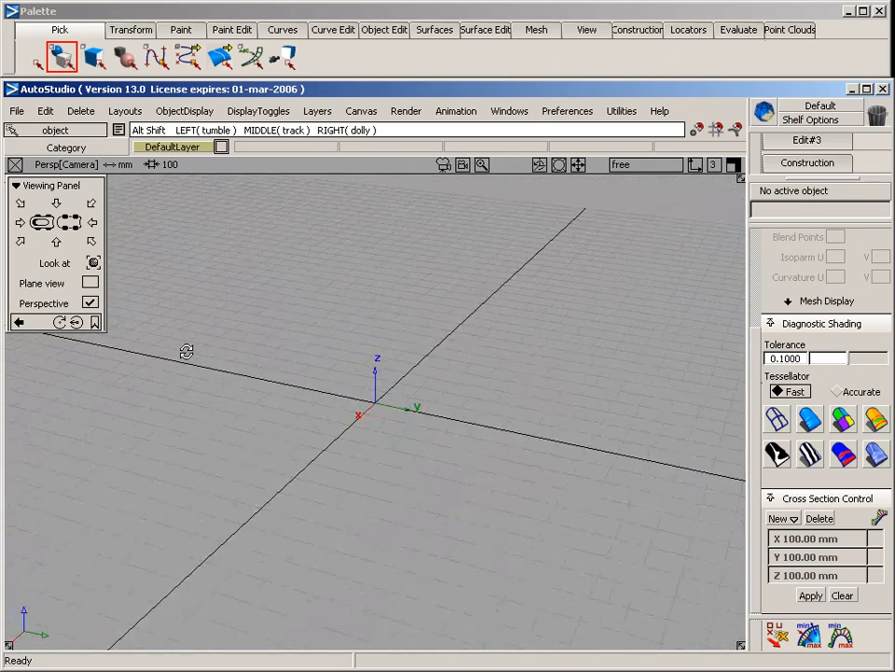
middle_click_drag(238, 385, 215, 358, "alt+shift")
right_click_drag(254, 370, 185, 282, "alt+shift")
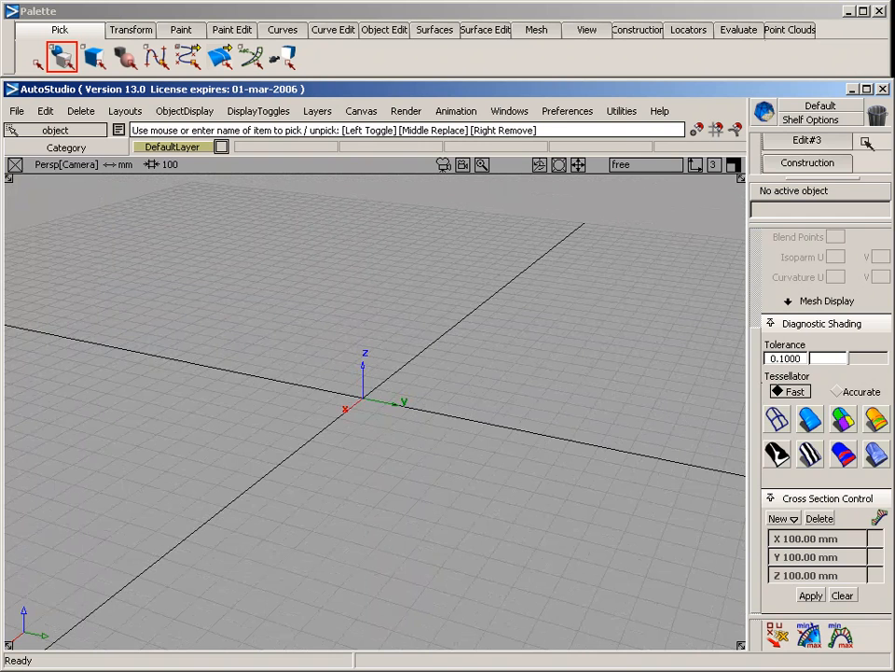
left_click(735, 166)
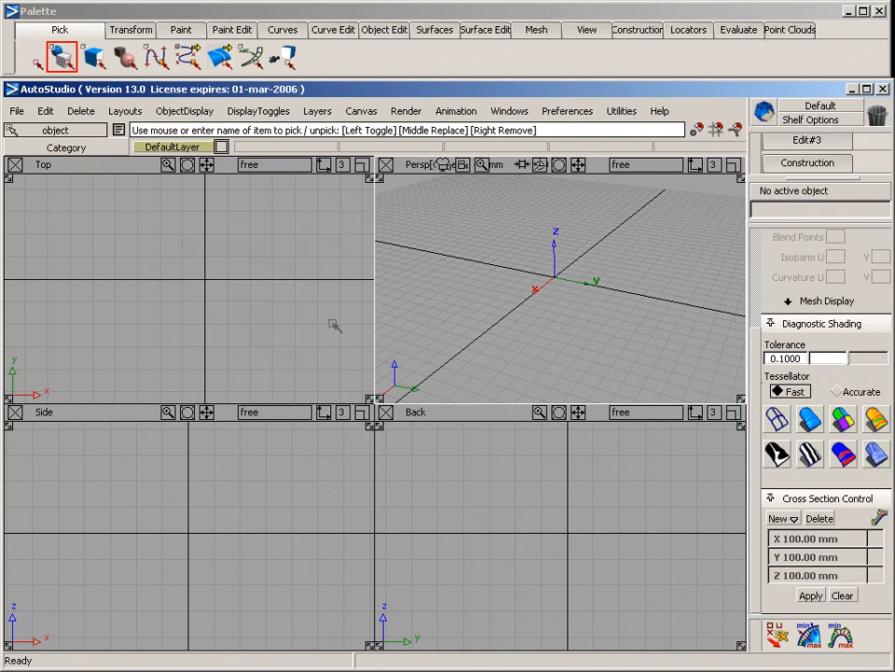
Track and zoom the Top view in the temporary camera navigation mode
key("shift+alt")
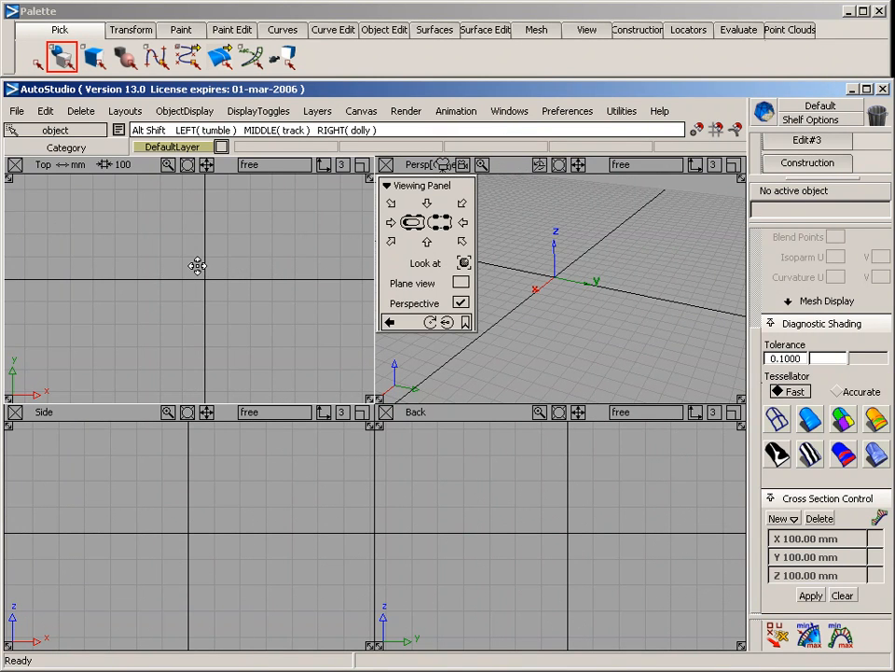
mouse_move(200, 264)
middle_mouse_down("alt+shift")
mouse_move(156, 262)
mouse_move(211, 254)
mouse_move(165, 283)
mouse_move(192, 243)
middle_mouse_up("alt+shift")
right_click_drag(192, 243, 159, 290, "alt+shift")
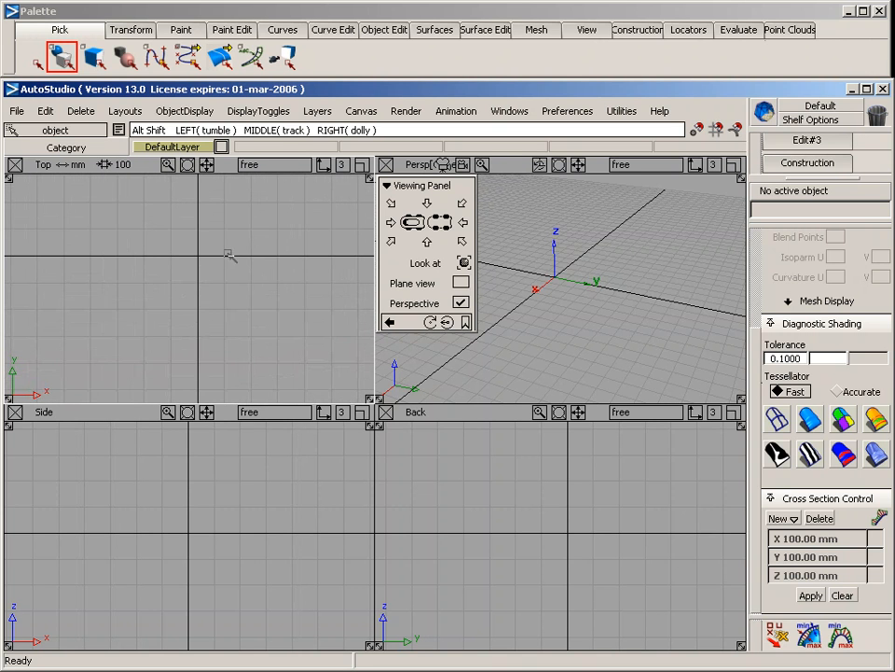
left_click_drag(241, 322, 246, 270, "alt+shift")
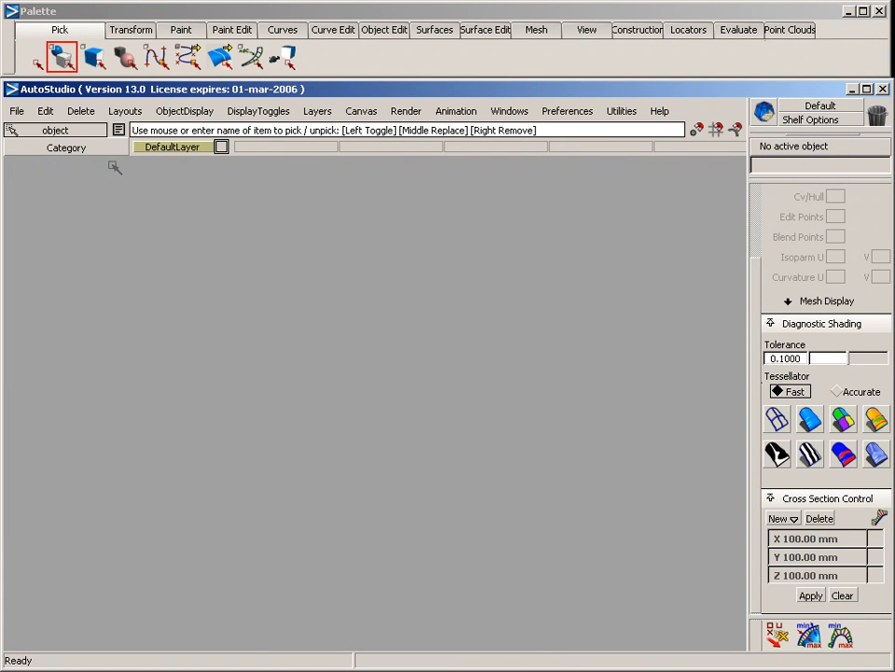
Start a new file with the default four-view layout and make the Top view active
left_click(16, 111)
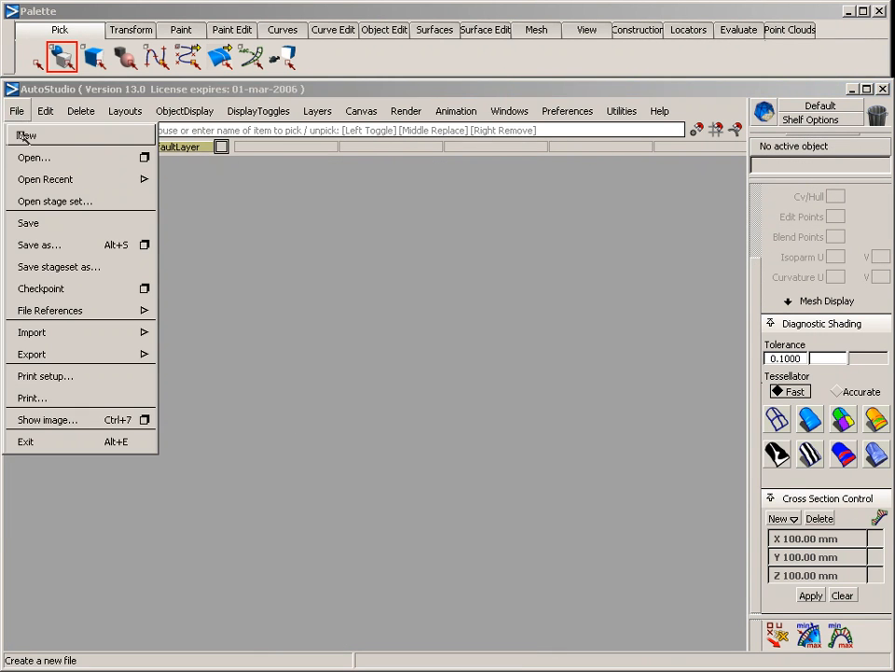
left_click(32, 140)
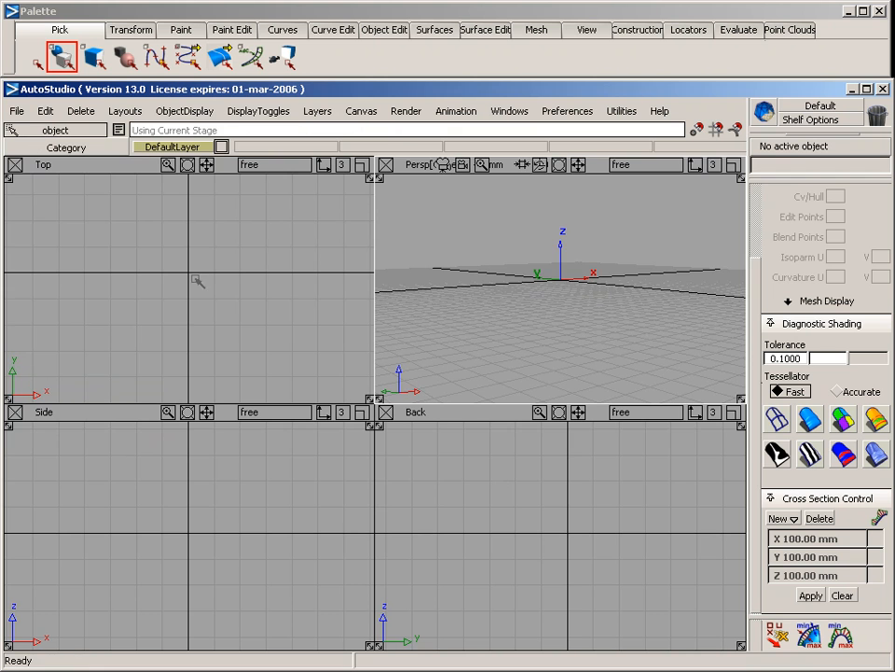
left_click(137, 168)
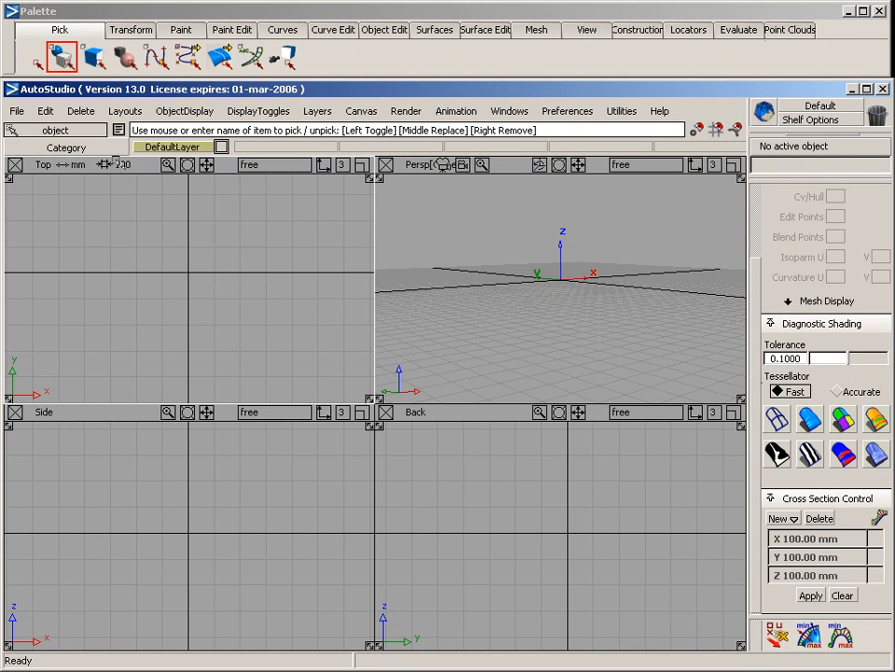
Set the main, sub and position linear units to cm in the construction options and reset the grids
left_click(555, 112)
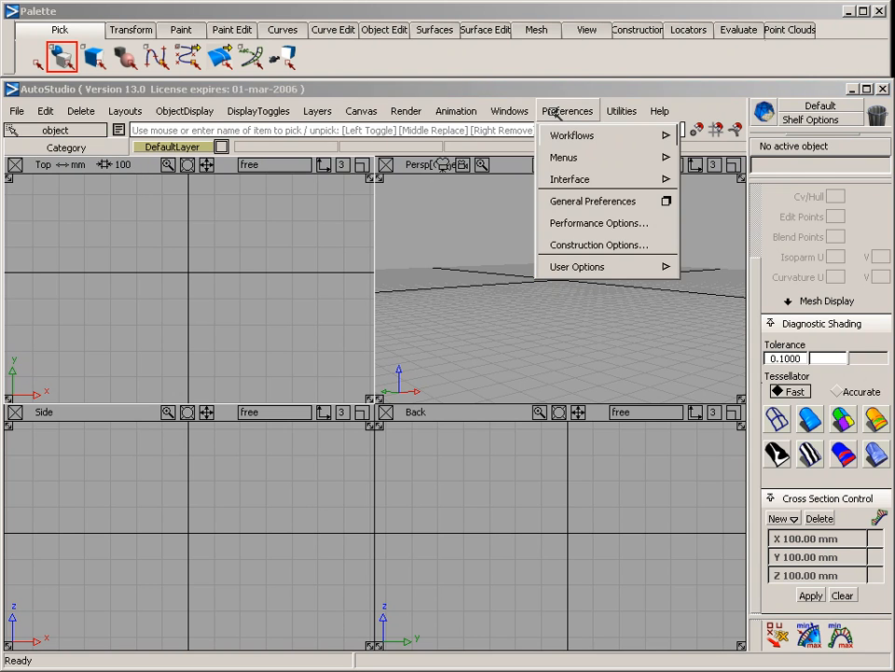
left_click(602, 245)
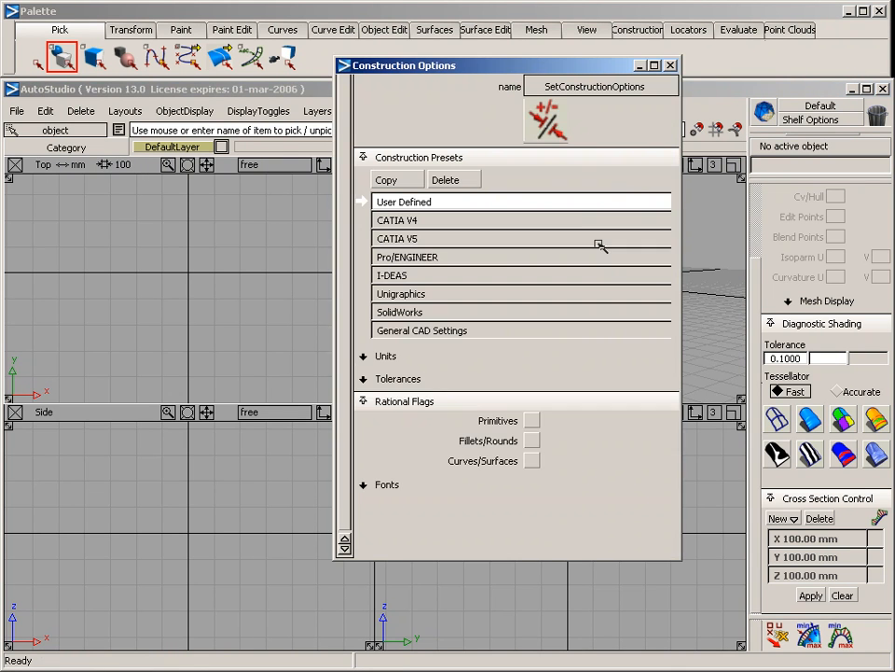
left_click(444, 355)
left_click(406, 378)
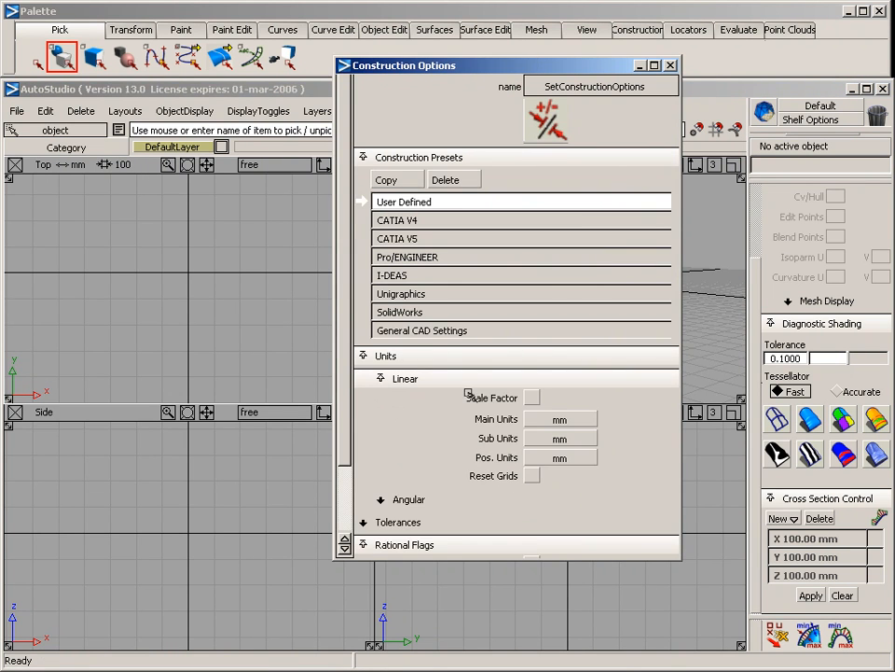
left_click(564, 416)
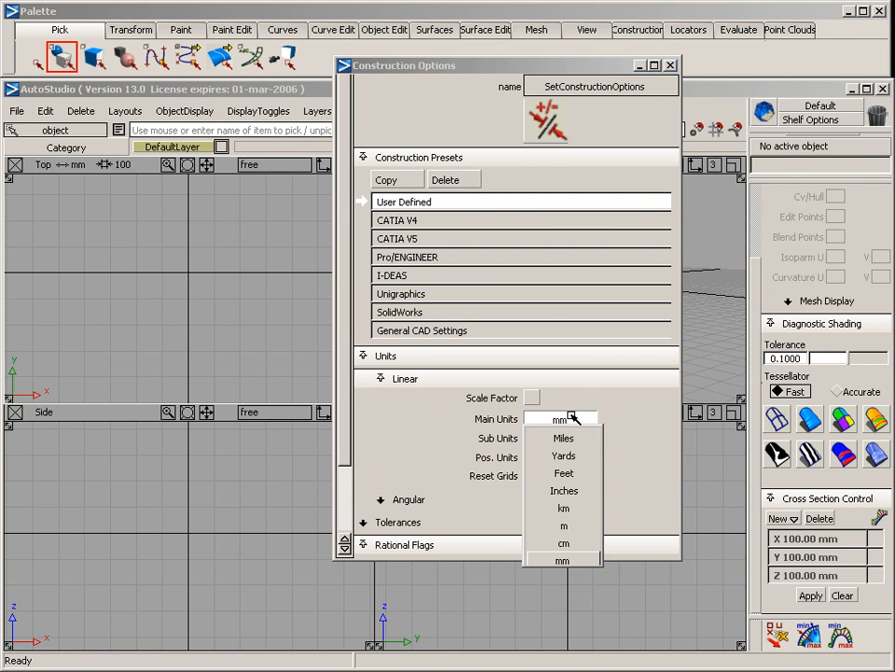
left_click(576, 542)
left_click(559, 437)
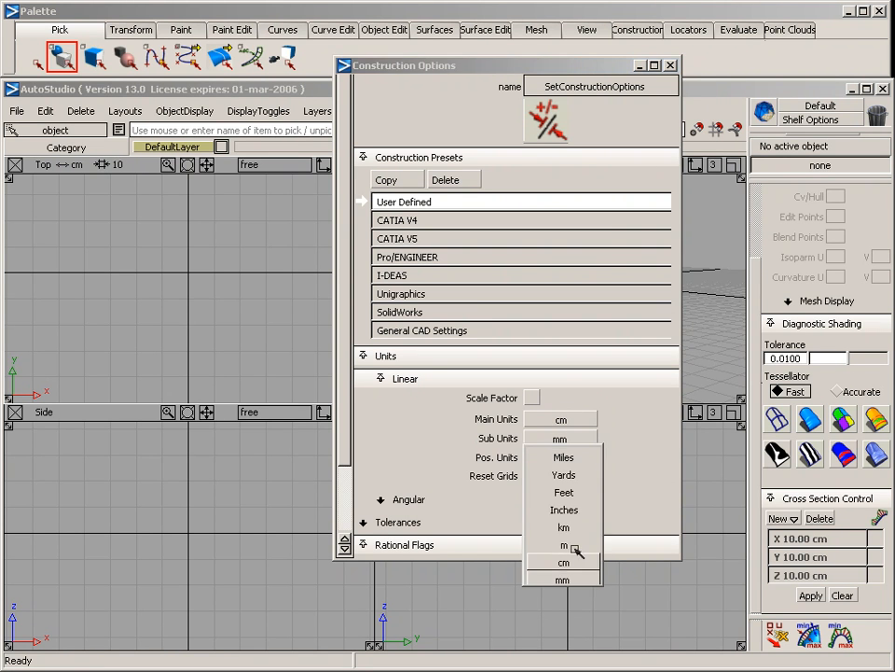
left_click(565, 560)
left_click(562, 457)
left_click(541, 637)
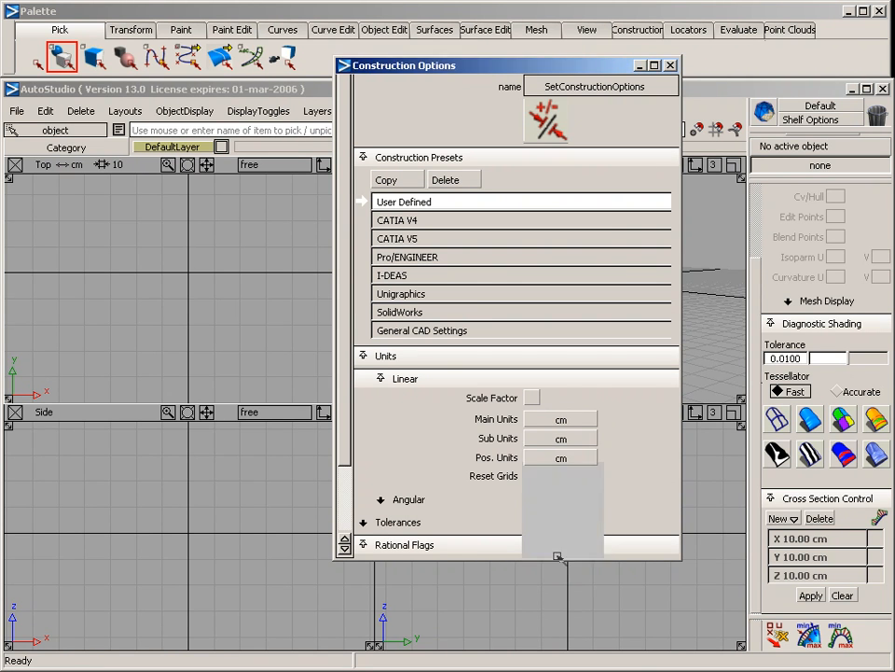
left_click(531, 476)
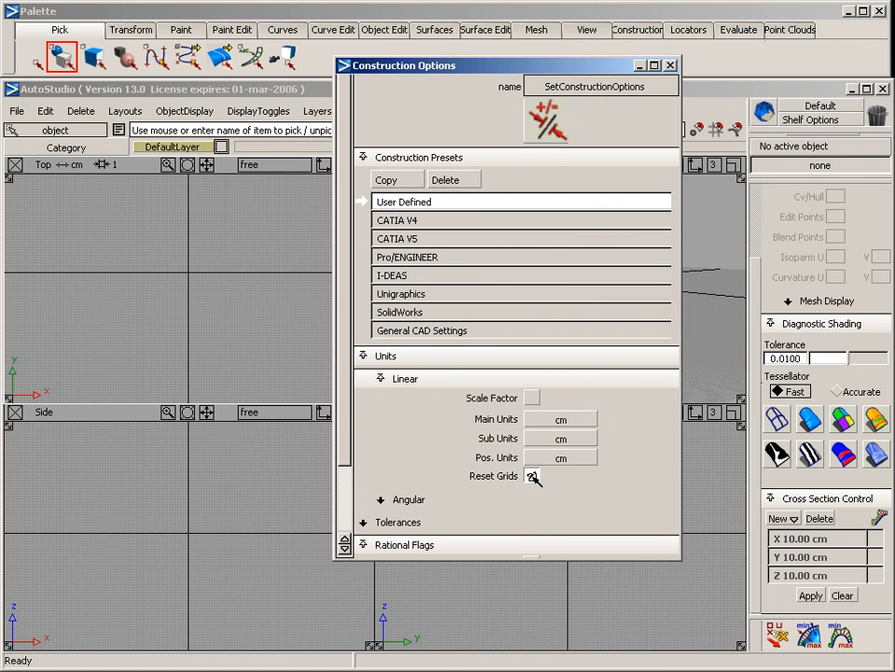
left_click(671, 65)
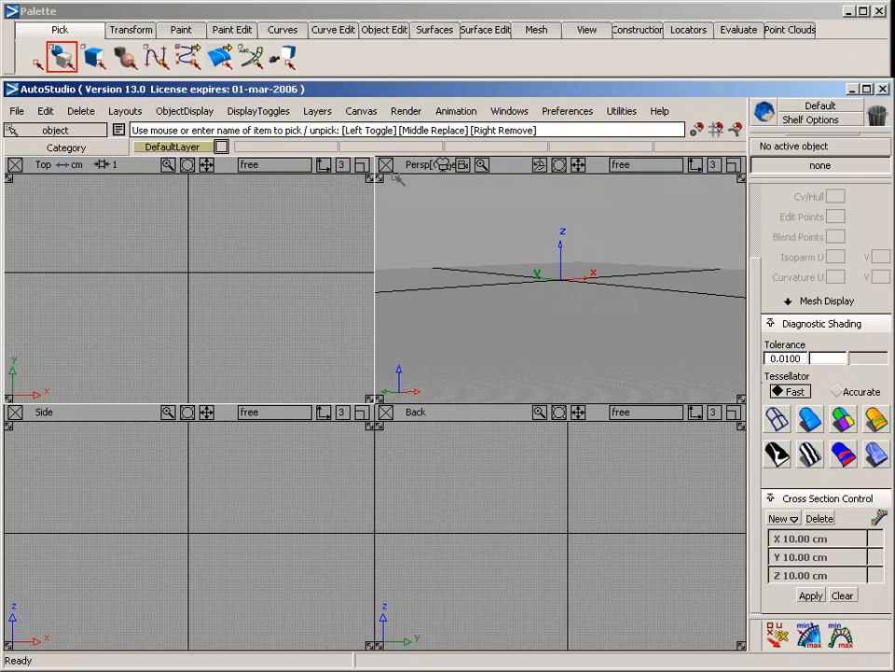
Apply a grid preset to all windows with 1 cm spacing and a 40 cm perspective grid extent
left_click(638, 29)
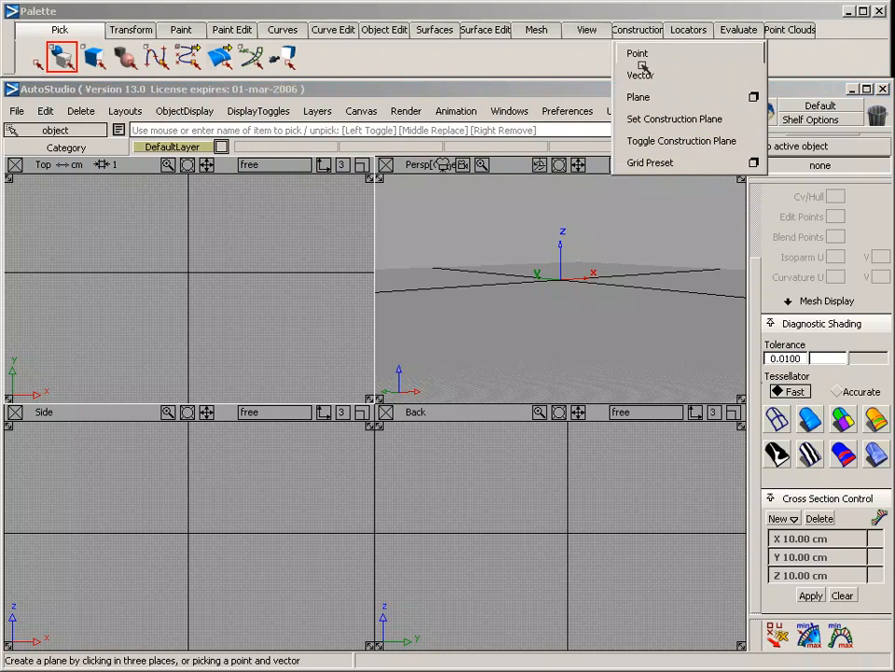
left_click(754, 163)
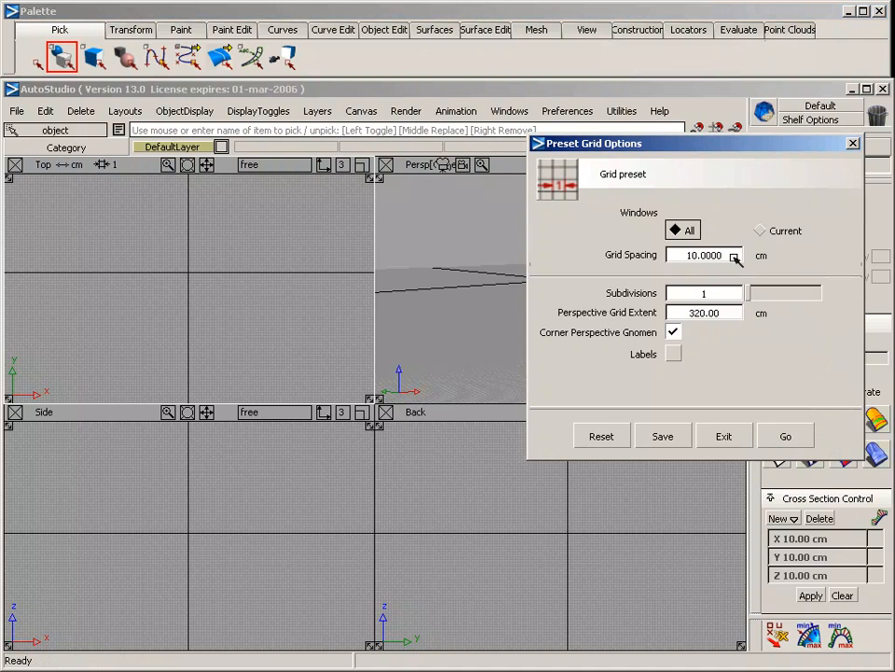
type("1")
left_click(695, 314)
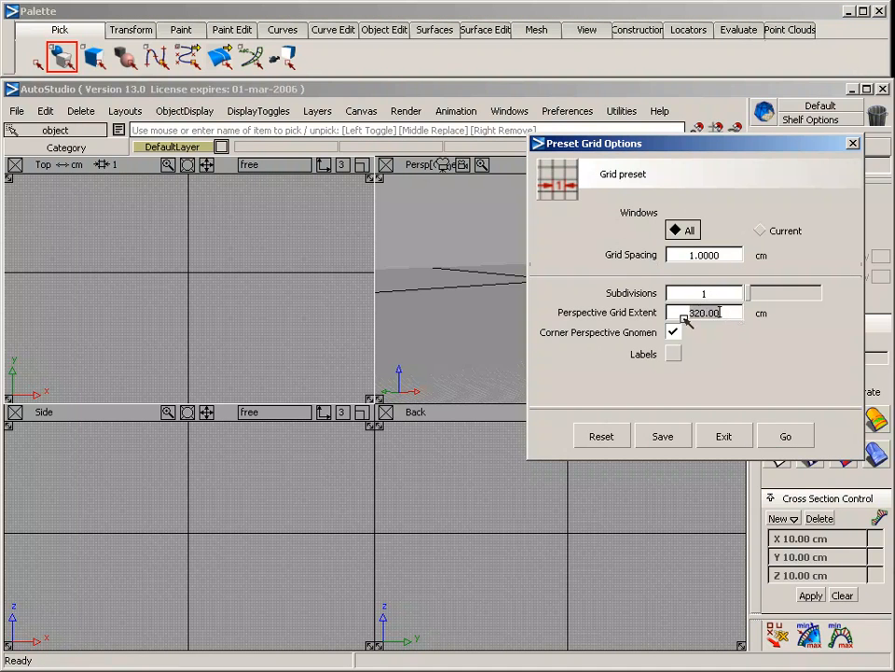
type("40")
key("Return")
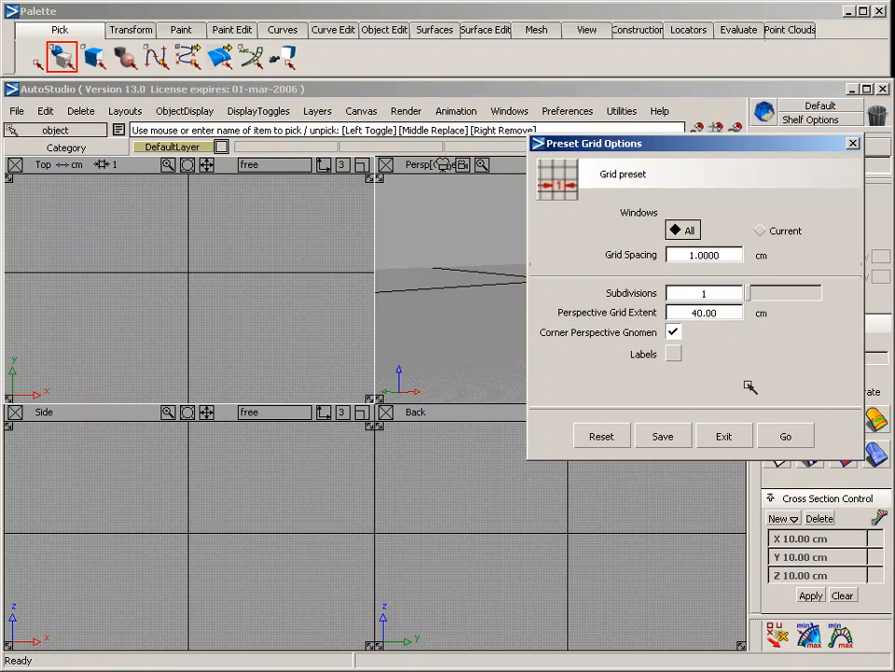
left_click(786, 436)
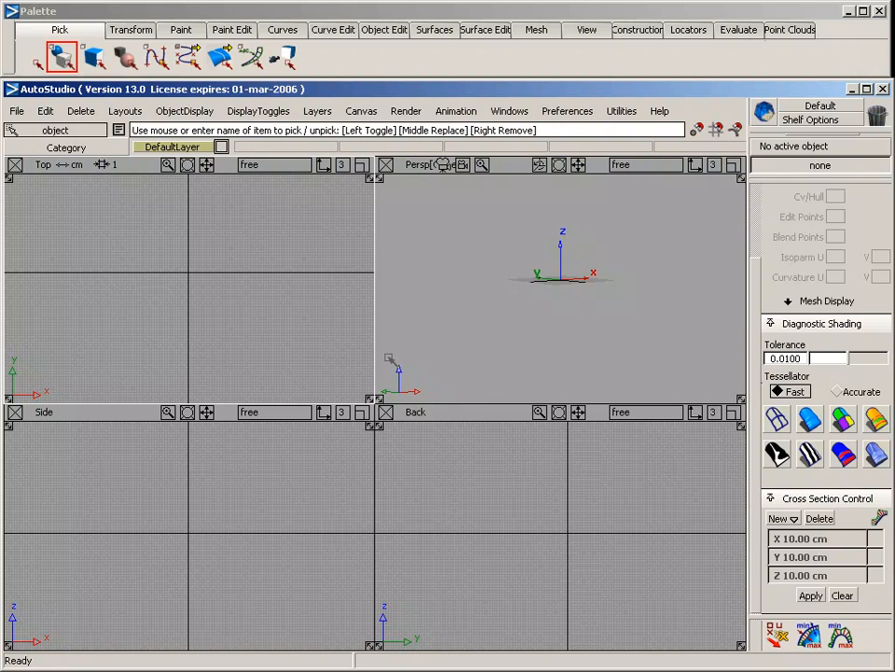
Draw a four-CV arched curve spanning about 22 cm above the horizontal axis in the enlarged Side view, and deselect it
key("F6")
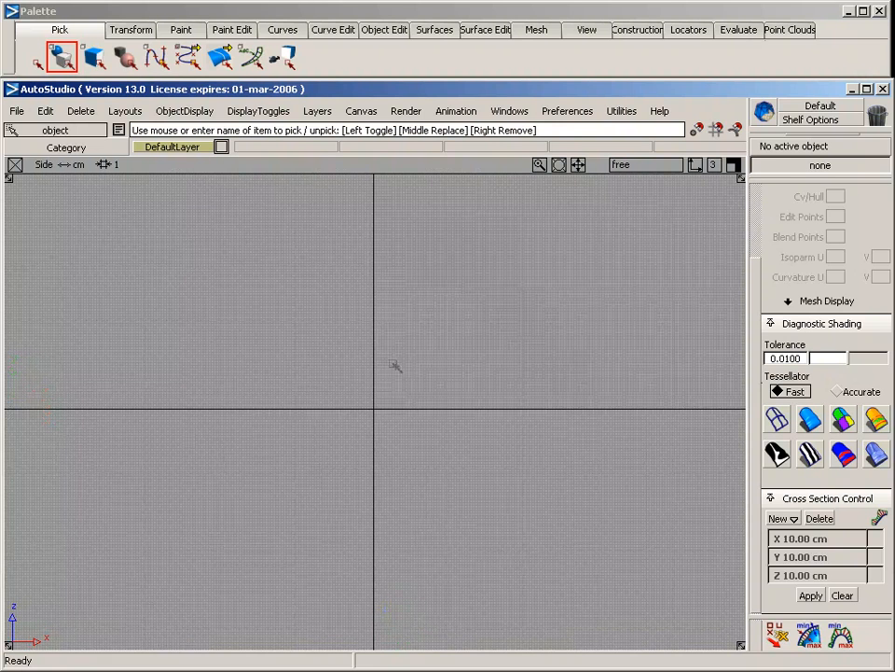
right_click_drag(224, 339, 540, 341, "alt+shift")
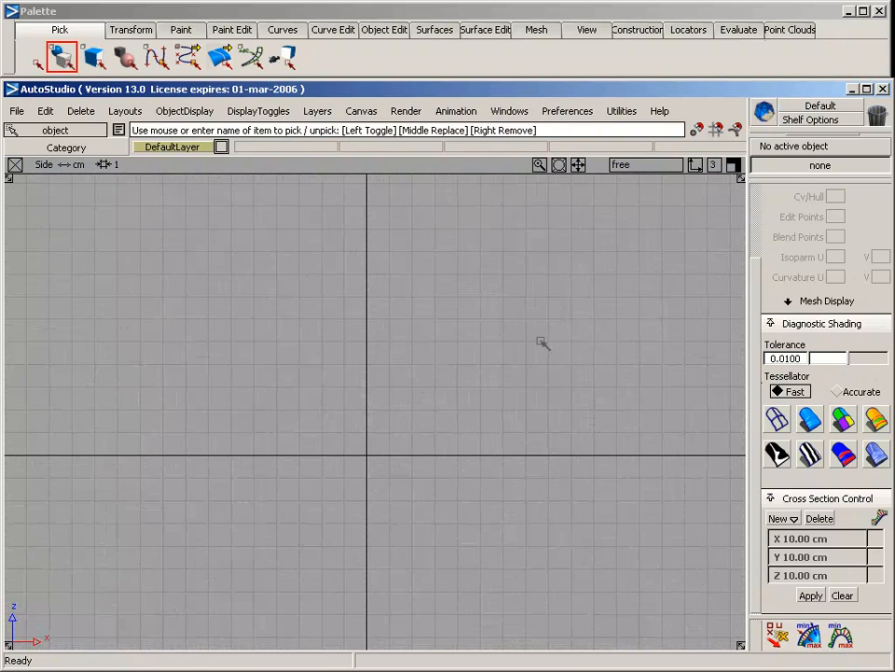
left_click_drag(277, 323, 271, 35, "ctrl+shift")
left_click(271, 30)
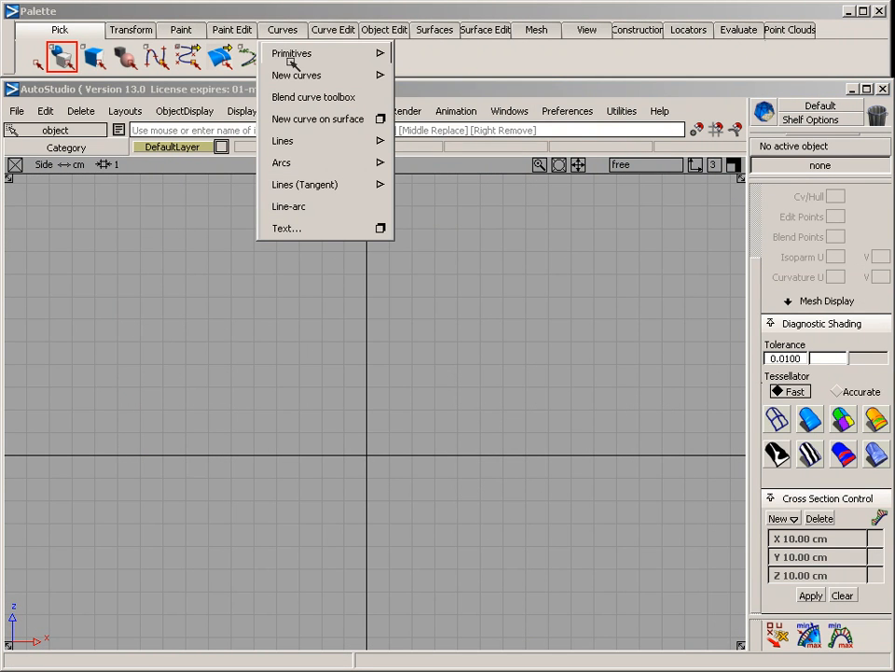
mouse_move(294, 77)
left_click(439, 79)
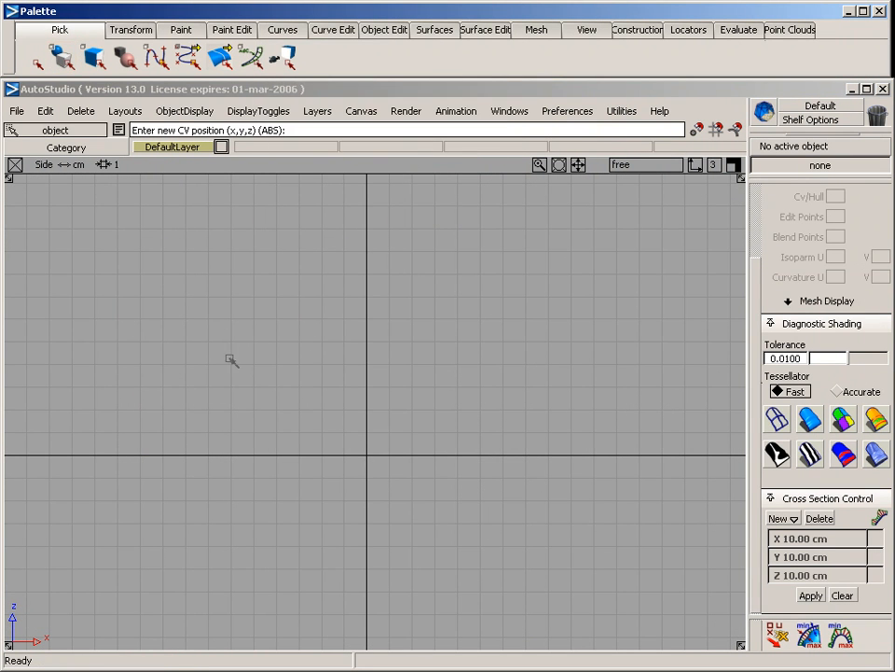
left_click(135, 371)
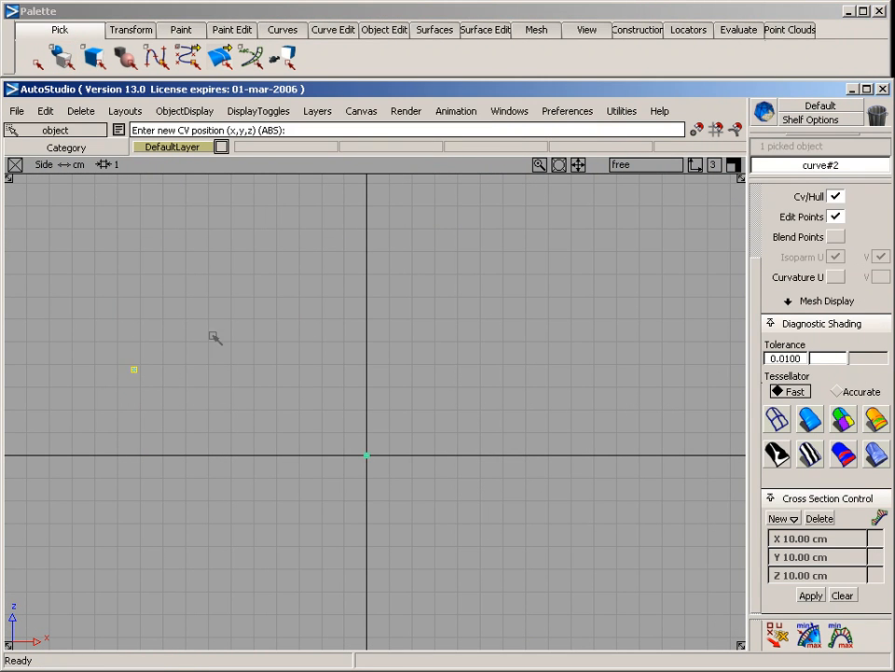
left_click(415, 318)
left_click(625, 404)
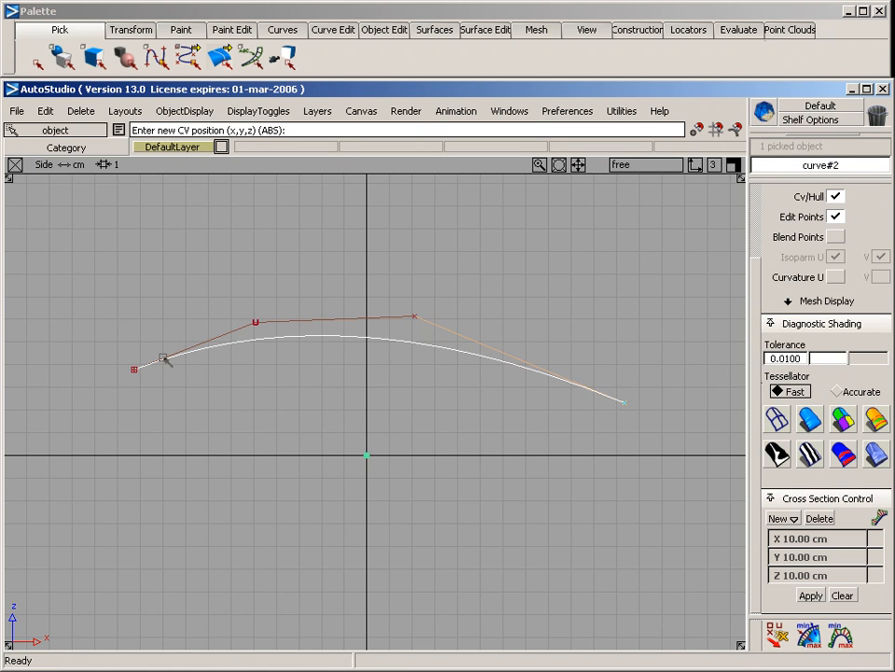
left_click_drag(258, 416, 259, 297, "ctrl+shift")
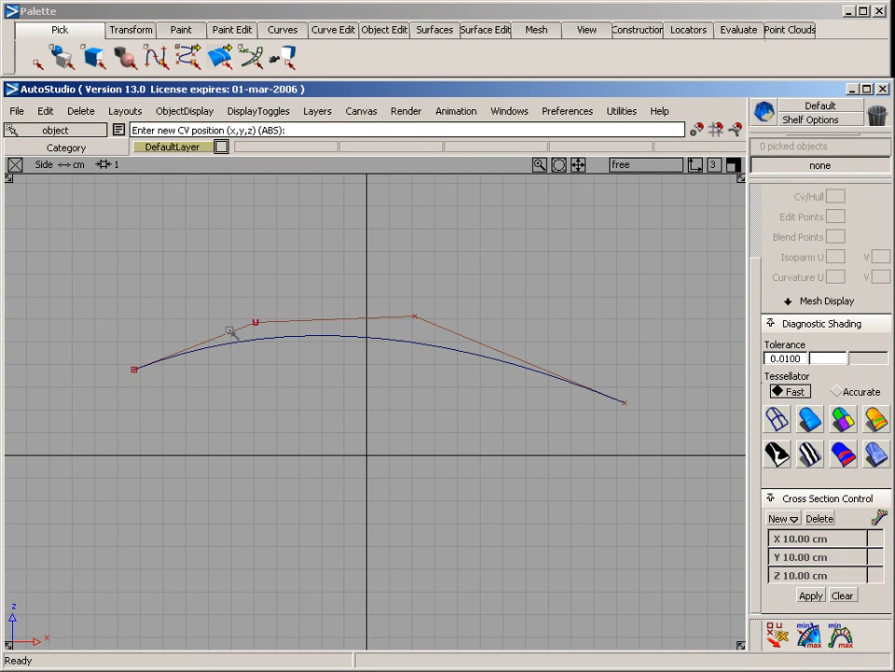
Start a second CV curve snapped to the first curve's X-negative end, and switch to the enlarged Back view
left_click(156, 390)
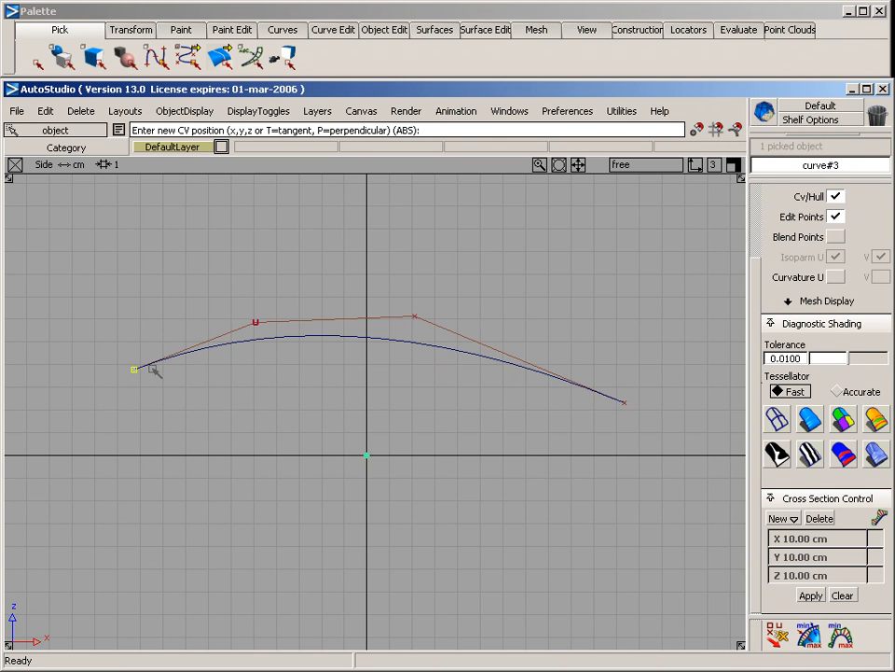
key("F7")
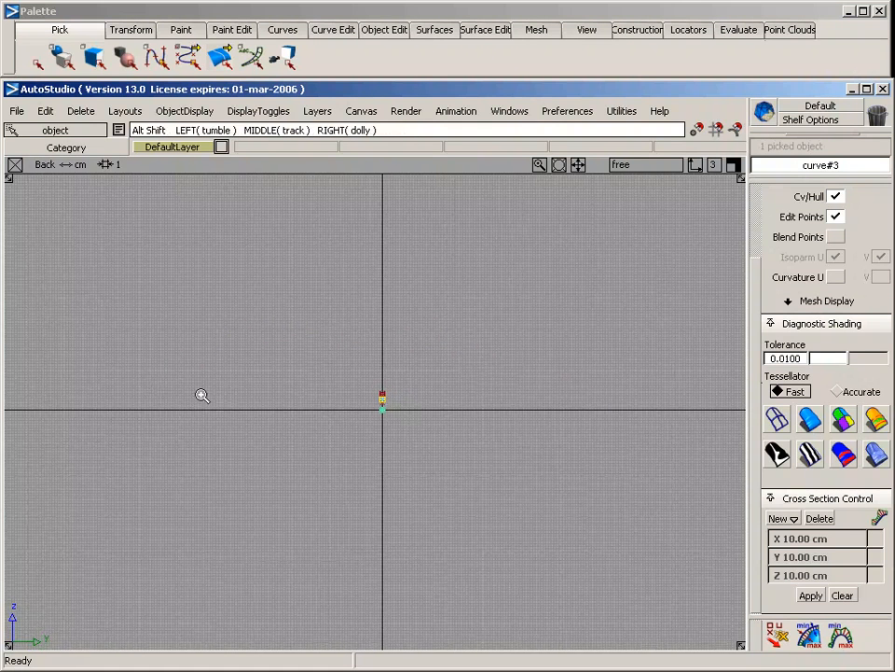
right_click_drag(200, 393, 563, 400, "alt+shift")
middle_click_drag(563, 401, 383, 395, "alt+shift")
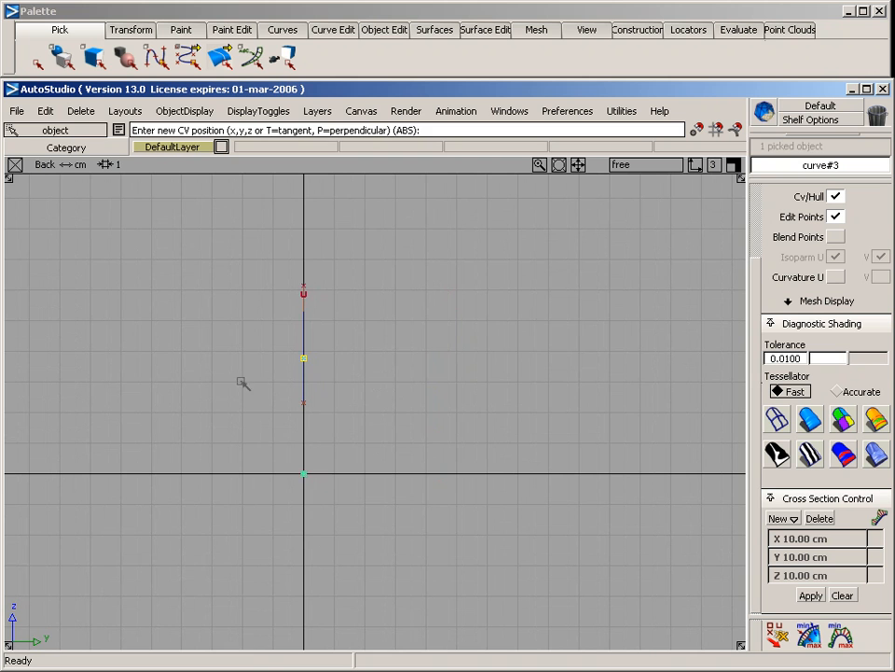
middle_click(233, 363)
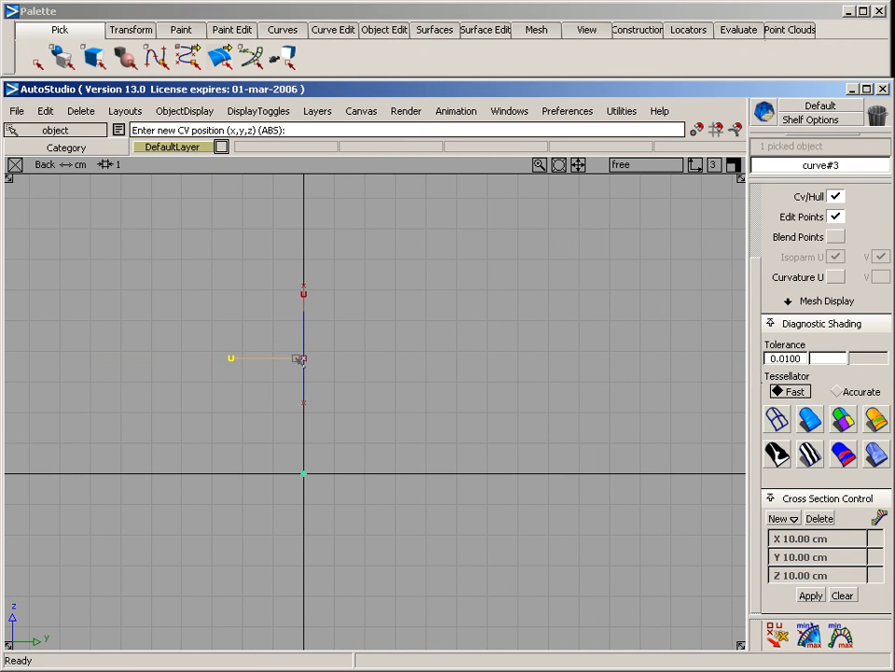
middle_click_drag(212, 400, 346, 393, "alt+shift")
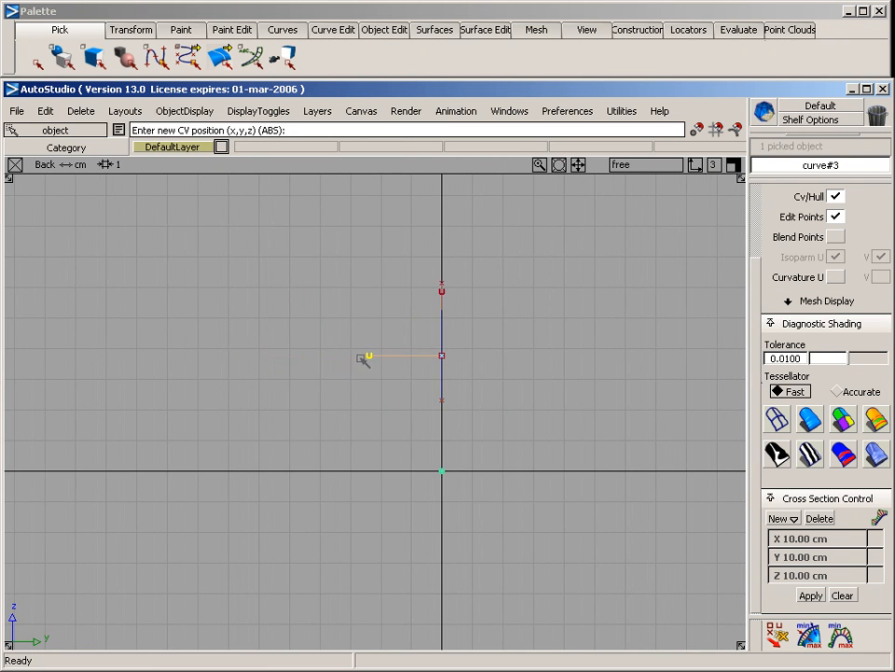
key("ctrl+z")
left_click(367, 359)
right_click_drag(295, 371, 356, 374, "alt+shift")
key("ctrl+z")
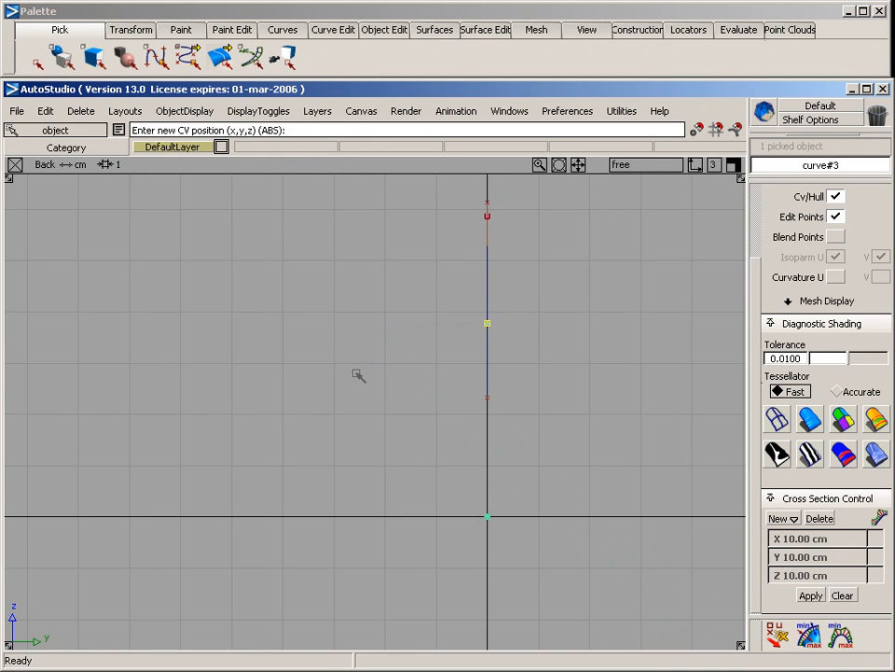
Place the second curve's second CV level with its start and two more CVs sloping down, spanning about 9 cm
left_click(344, 324)
right_click_drag(366, 332, 435, 351, "alt+shift")
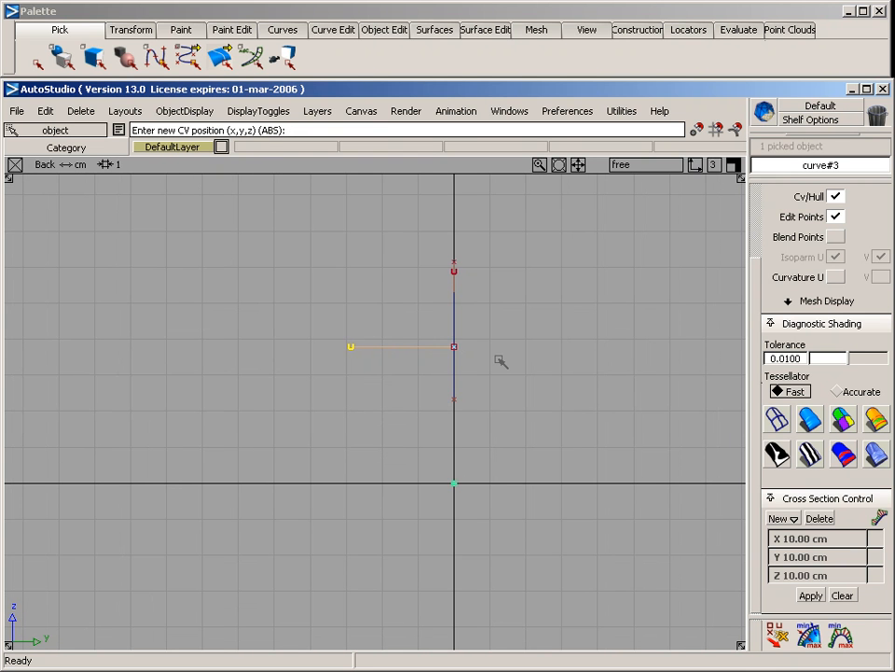
left_click(239, 369)
left_click(133, 421)
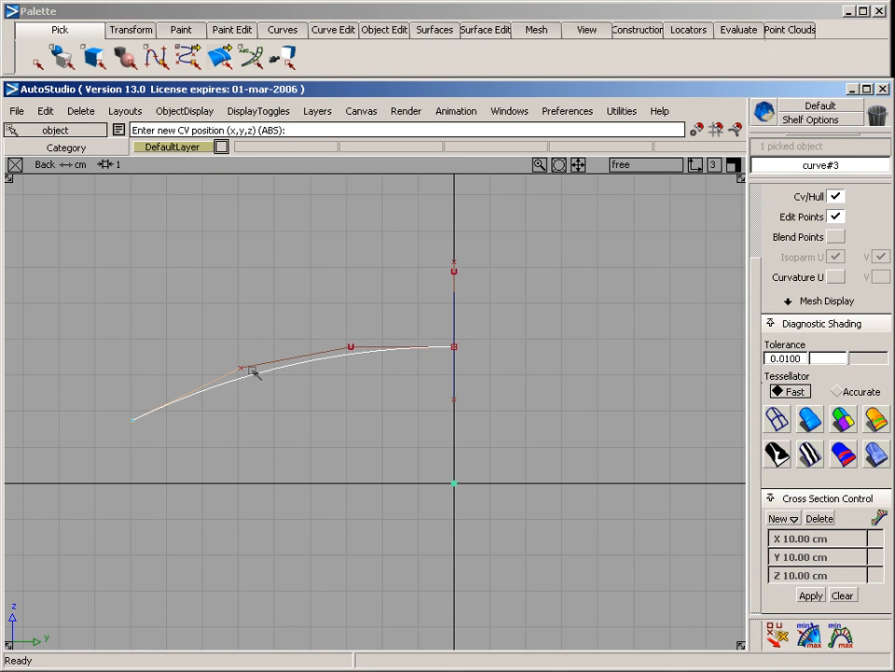
Pick the second curve's outer end CV and move it slightly up and inward in the Back view
left_click_drag(107, 403, 176, 463, "ctrl+shift")
right_click_drag(183, 446, 176, 361, "ctrl+shift")
left_click_drag(175, 361, 185, 349)
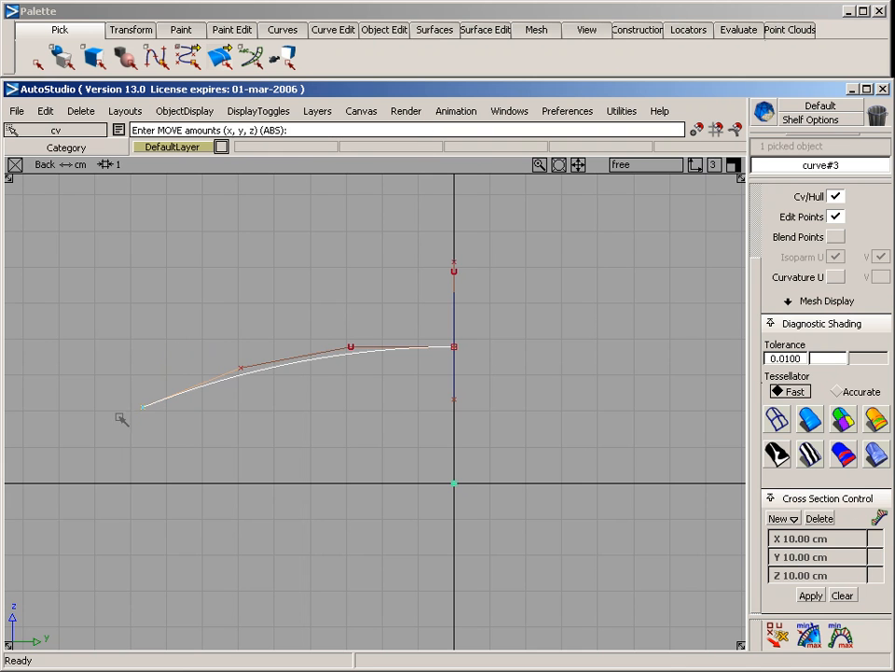
Clear the selection and examine both curves from several angles in the enlarged Perspective view, fitted to all objects
left_click_drag(244, 436, 246, 484, "ctrl+shift")
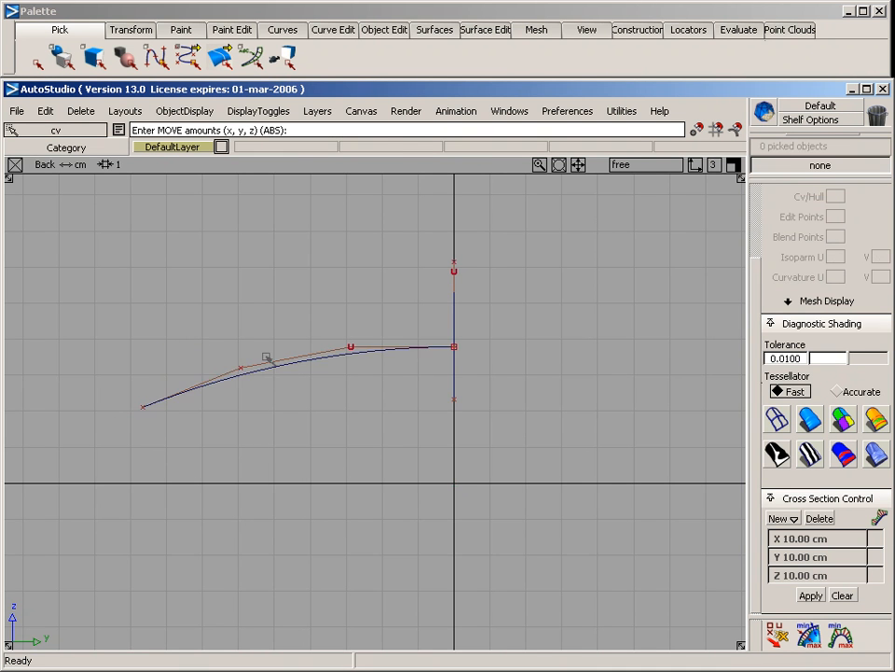
key("F8")
key("alt+a")
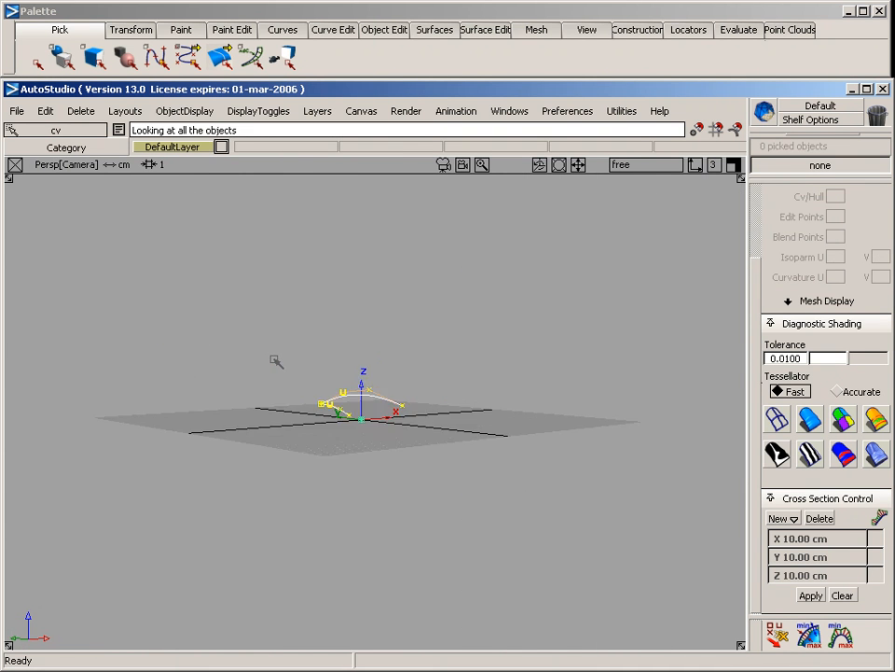
left_click_drag(276, 362, 560, 543, "alt+shift")
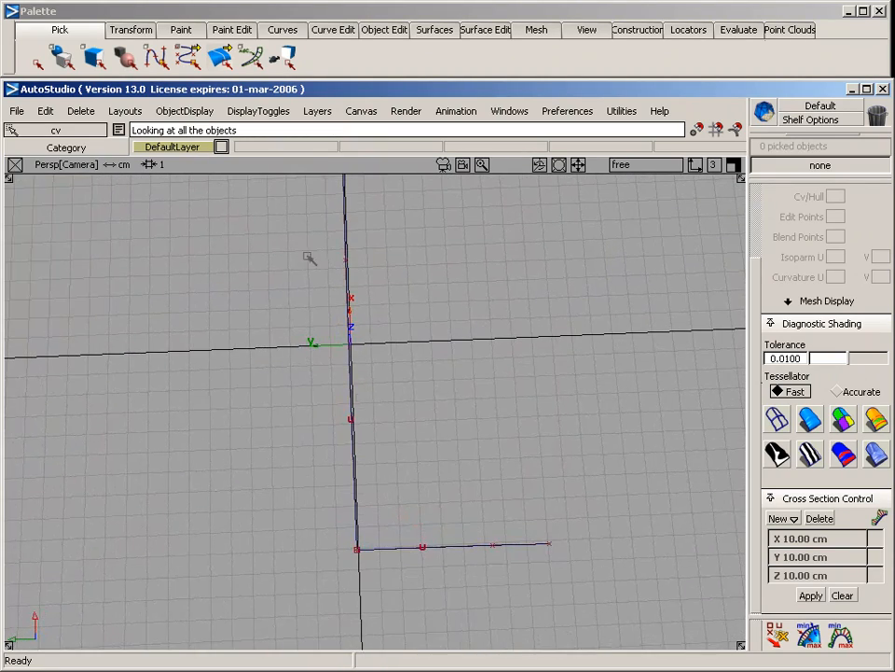
left_click_drag(549, 426, 408, 377, "alt+shift")
middle_click_drag(408, 377, 396, 404, "alt+shift")
left_click_drag(482, 460, 284, 384, "alt+shift")
middle_click_drag(314, 377, 287, 405, "alt+shift")
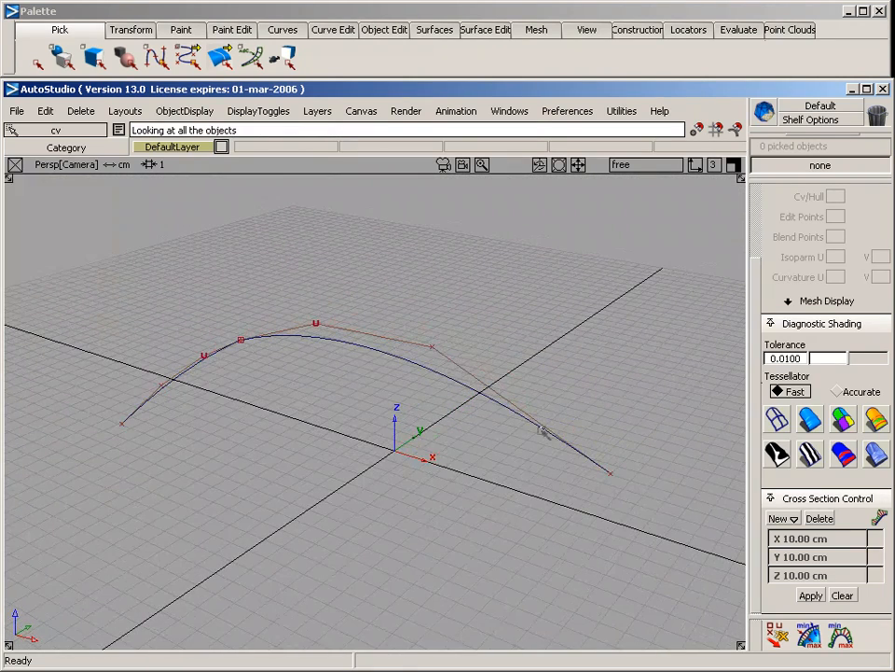
Set up the Rail surface options with one generation curve, one rail curve and Implied Tangent continuity for rail 1
left_click(435, 29)
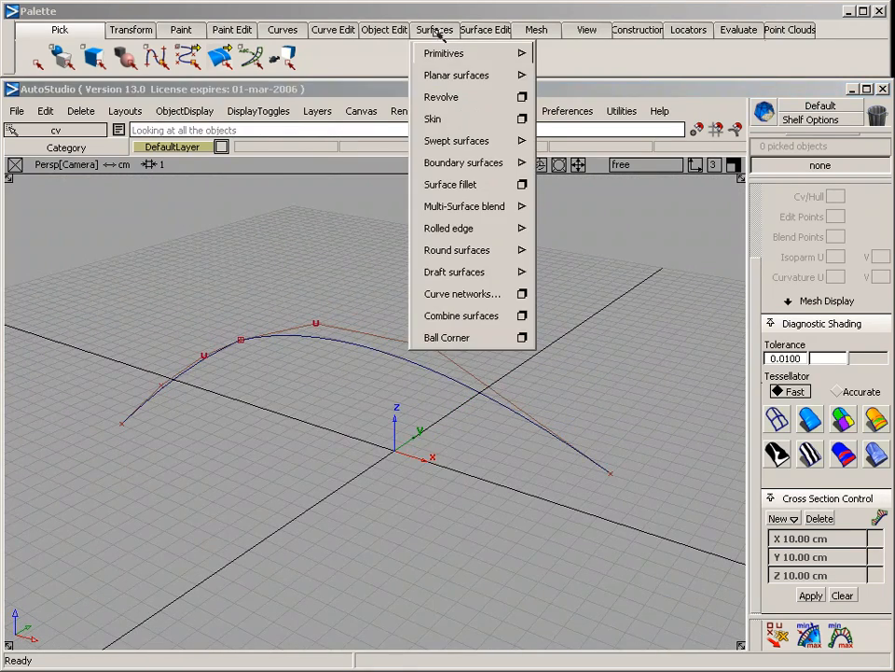
mouse_move(480, 140)
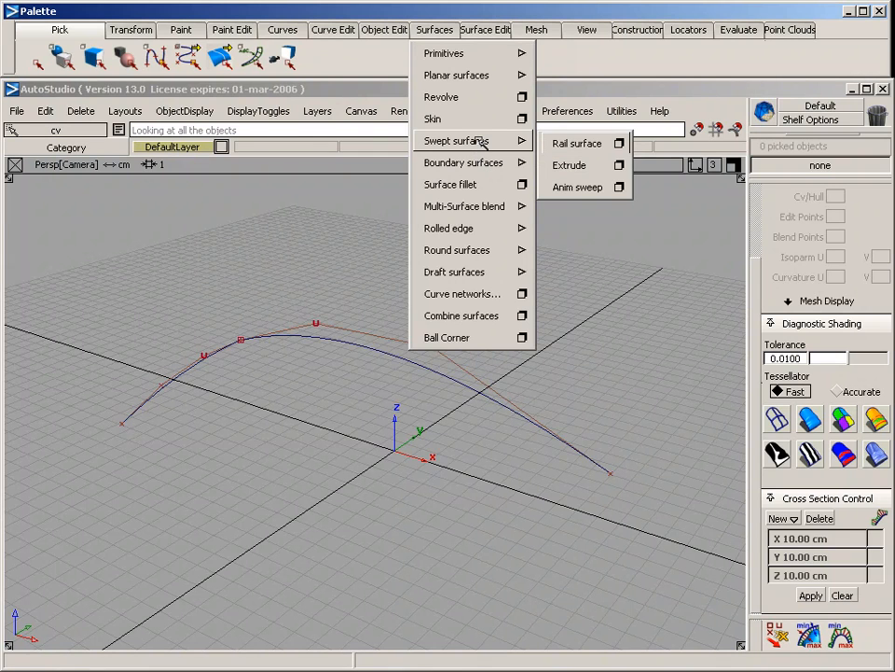
left_click(619, 142)
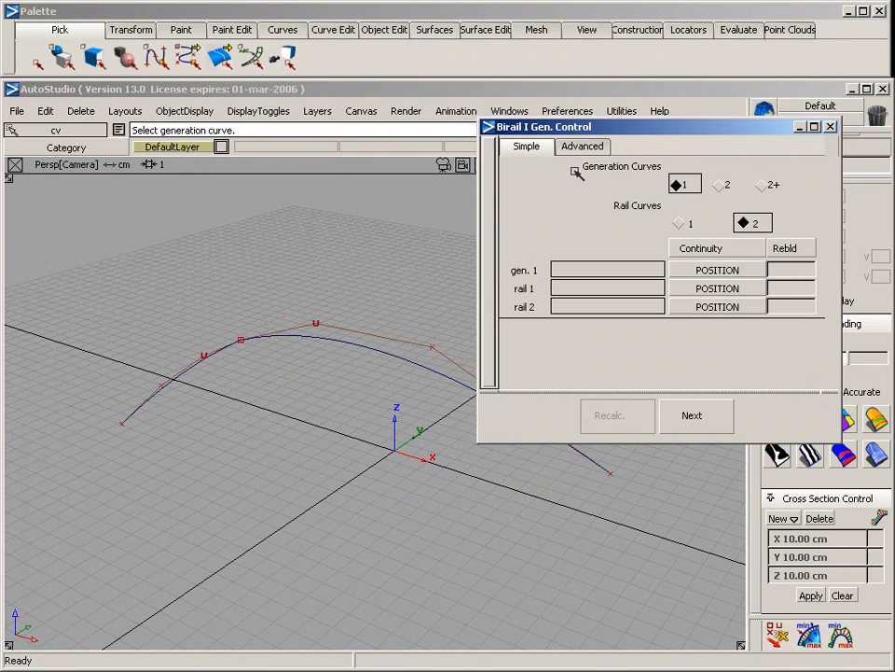
left_click(680, 224)
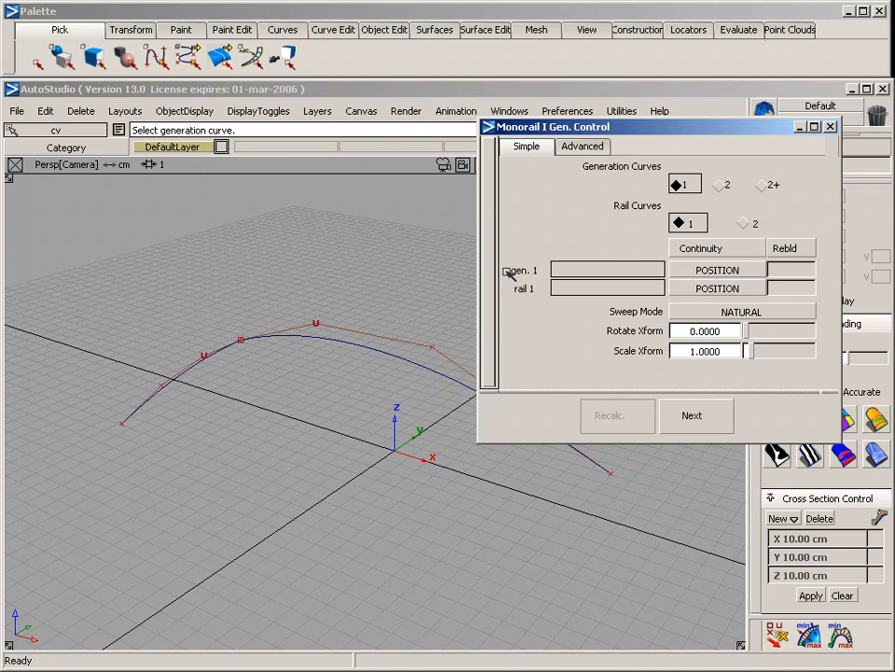
left_click(695, 291)
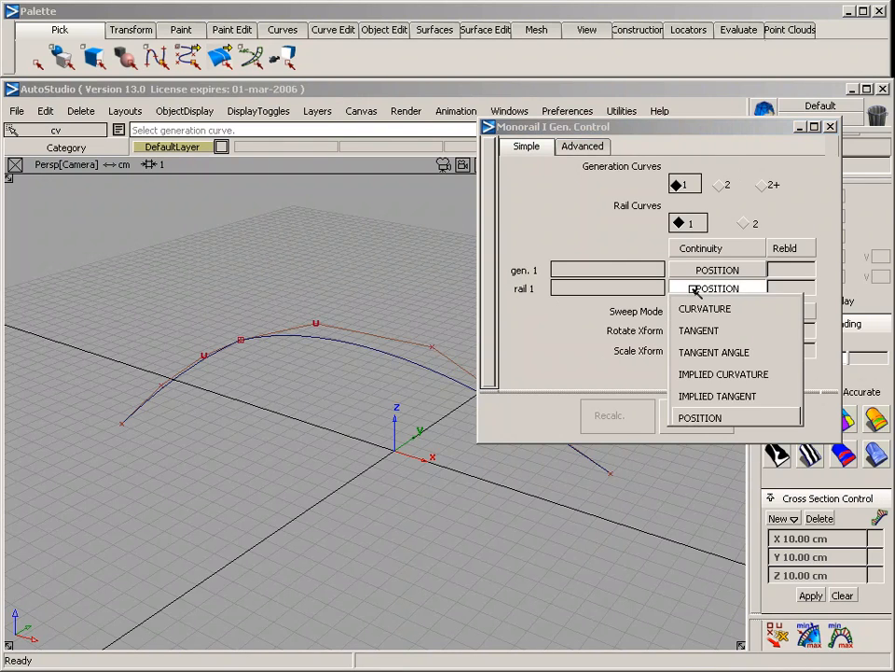
left_click(709, 397)
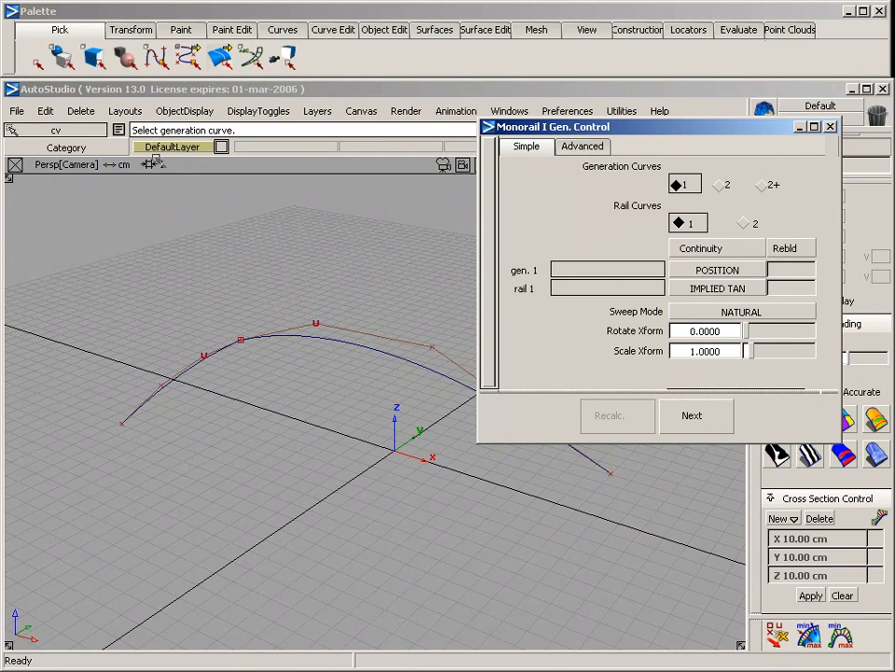
Build the rail surface with the shorter curve as generation and the longer arched curve as rail, and apply multi-color diagnostic shading
left_click(189, 374)
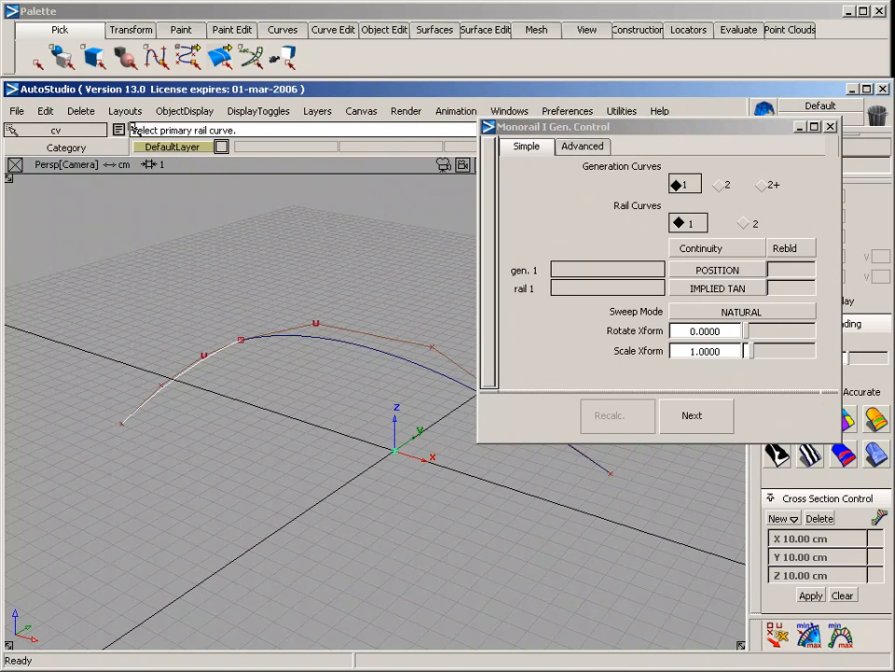
left_click(345, 344)
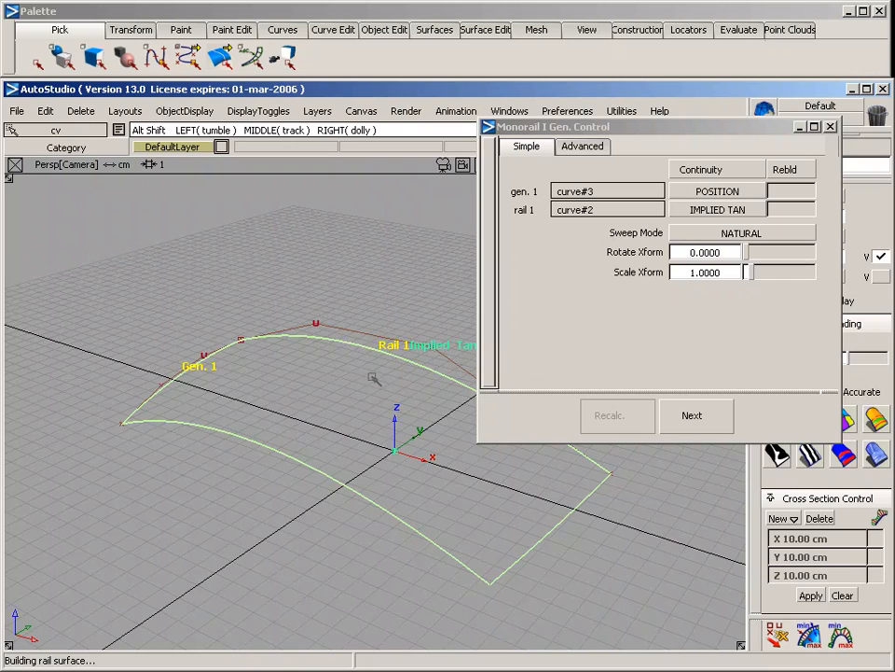
left_click_drag(374, 374, 316, 376, "alt+shift")
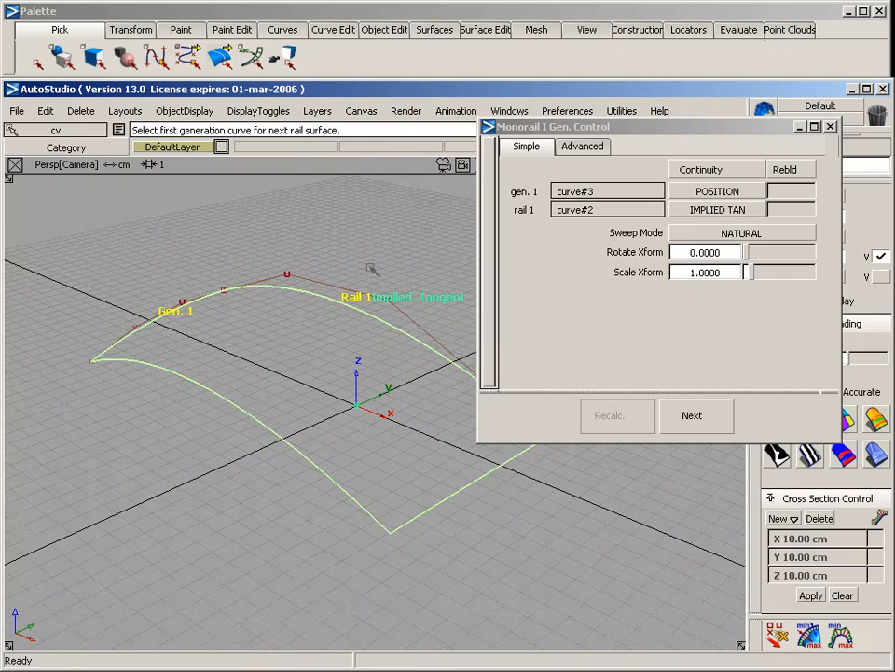
left_click(831, 125)
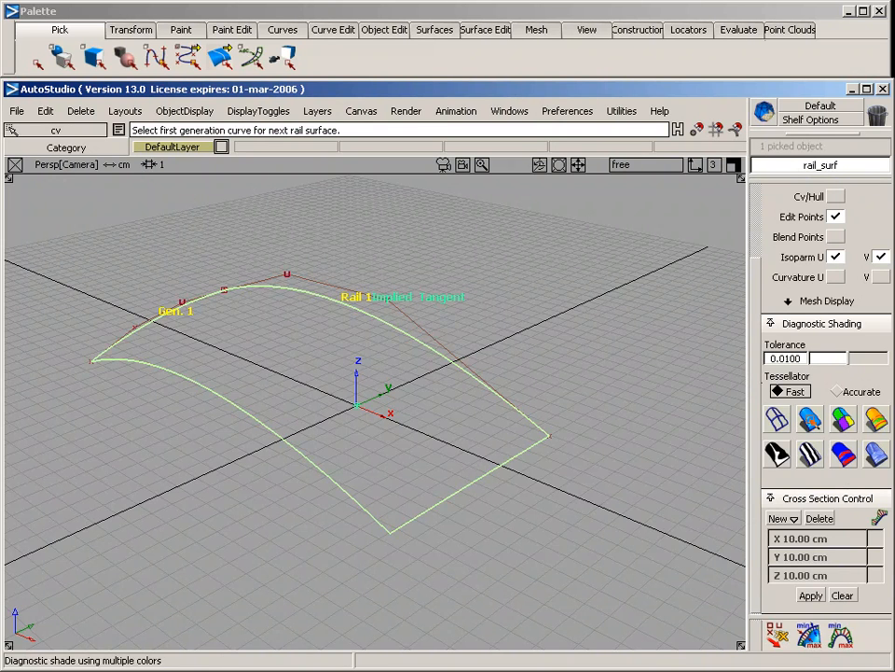
left_click(815, 421)
mouse_move(553, 248)
left_mouse_down("alt+shift")
mouse_move(521, 336)
mouse_move(500, 490)
mouse_move(509, 554)
mouse_move(495, 633)
mouse_move(504, 504)
mouse_move(484, 349)
left_mouse_up("alt+shift")
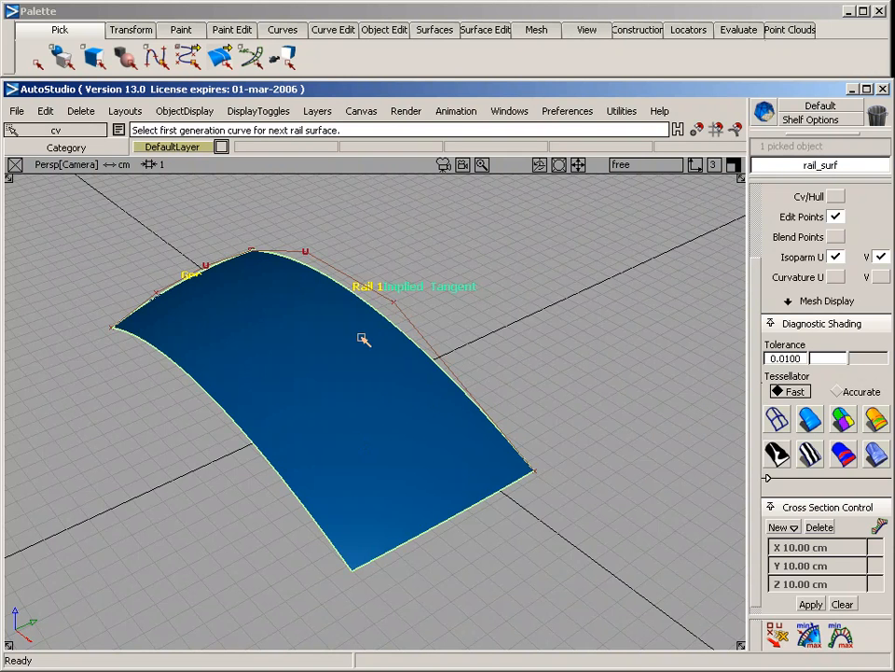
Create a new layer named "curves" and turn off its visibility
left_click(317, 111)
left_click(320, 137)
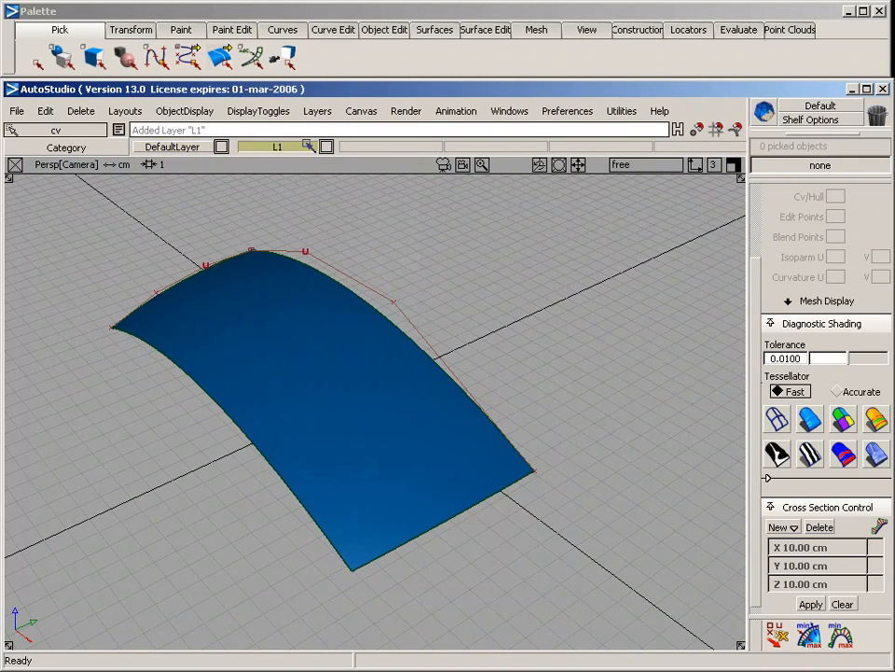
type("curve")
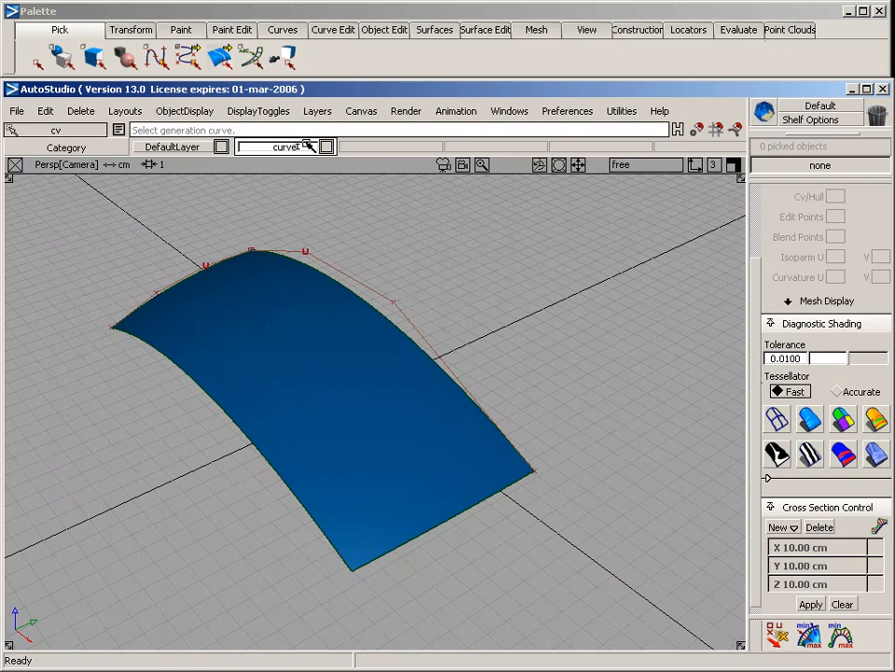
type("s")
key("Return")
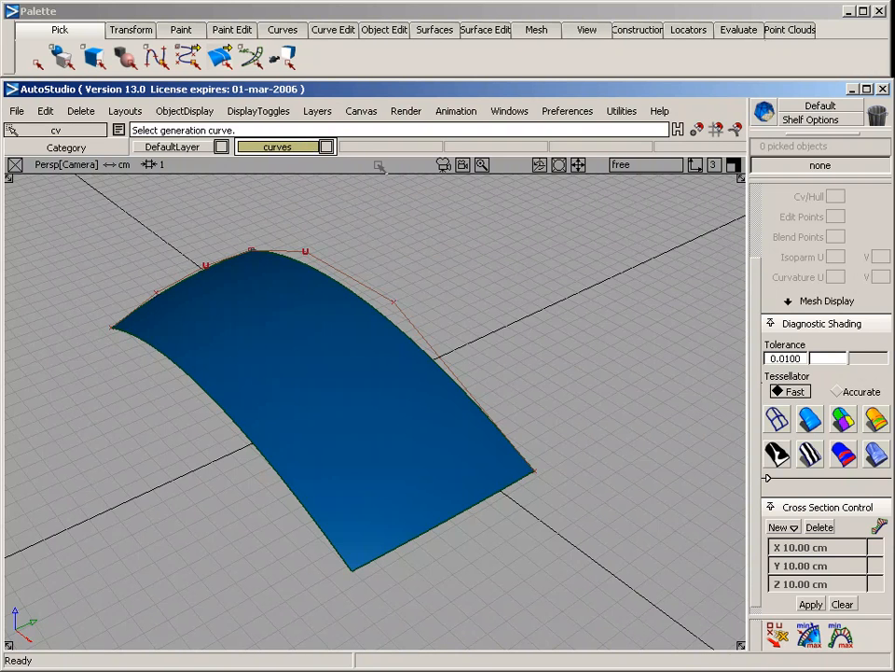
left_click(285, 148)
mouse_move(288, 174)
left_click(290, 212)
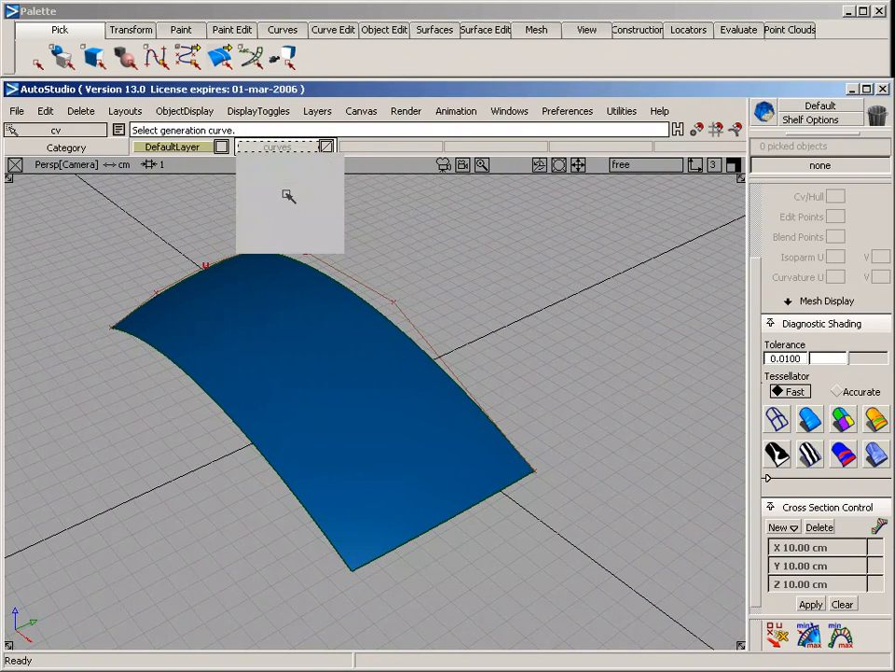
Pick both construction curves and assign them to the hidden curves layer
left_click_drag(210, 221, 364, 303, "ctrl+shift")
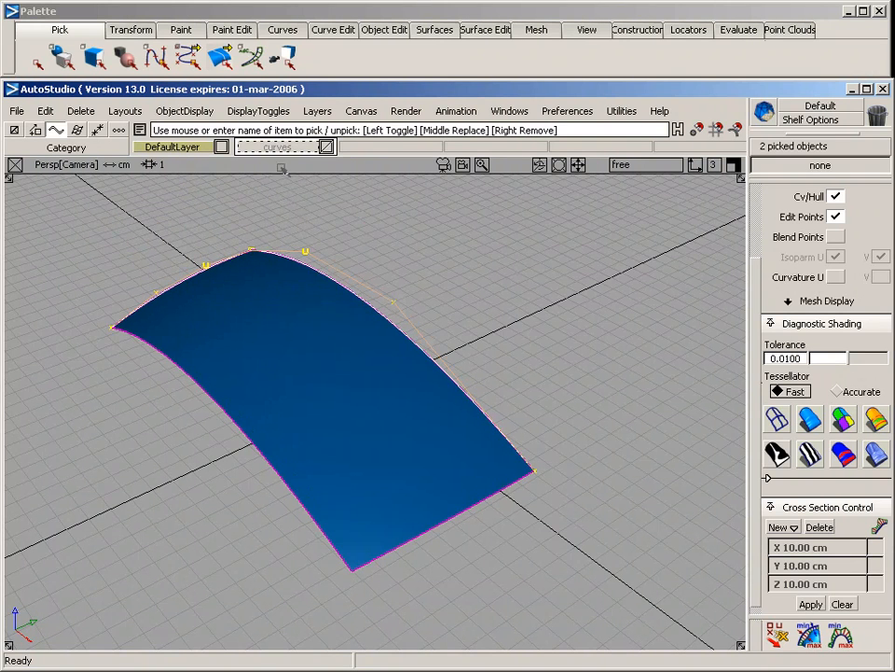
left_click(280, 147)
left_click(289, 226)
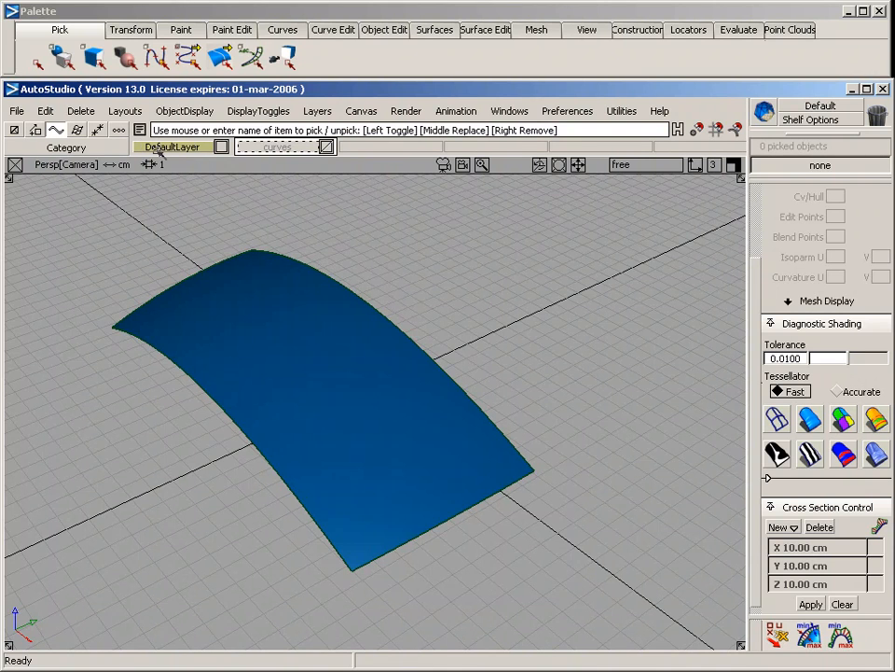
Create a new layer named "surface" and assign the rail surface to it
left_click(317, 110)
left_click(332, 136)
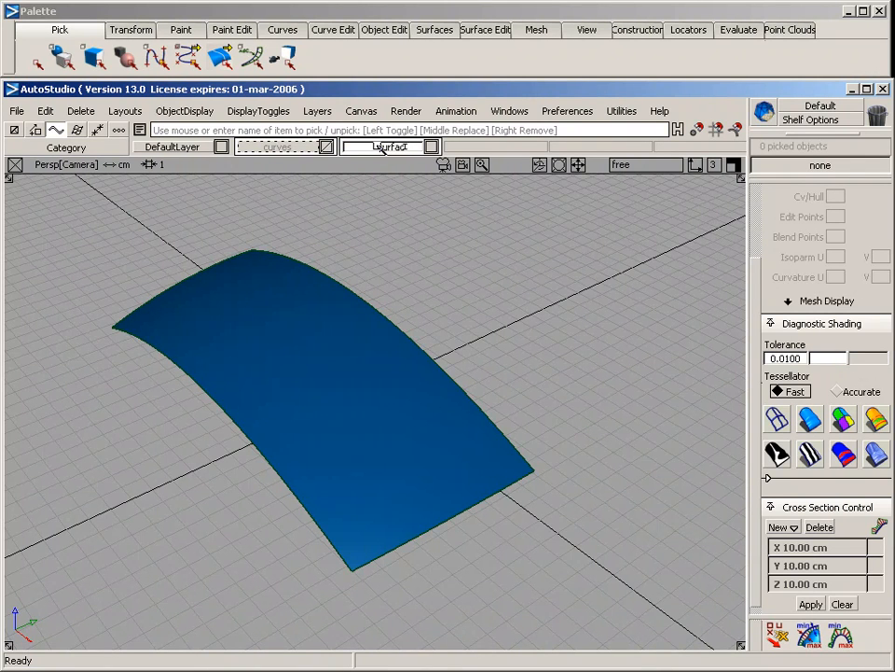
key("Return")
left_click_drag(336, 186, 337, 256, "ctrl+shift")
left_click(275, 292)
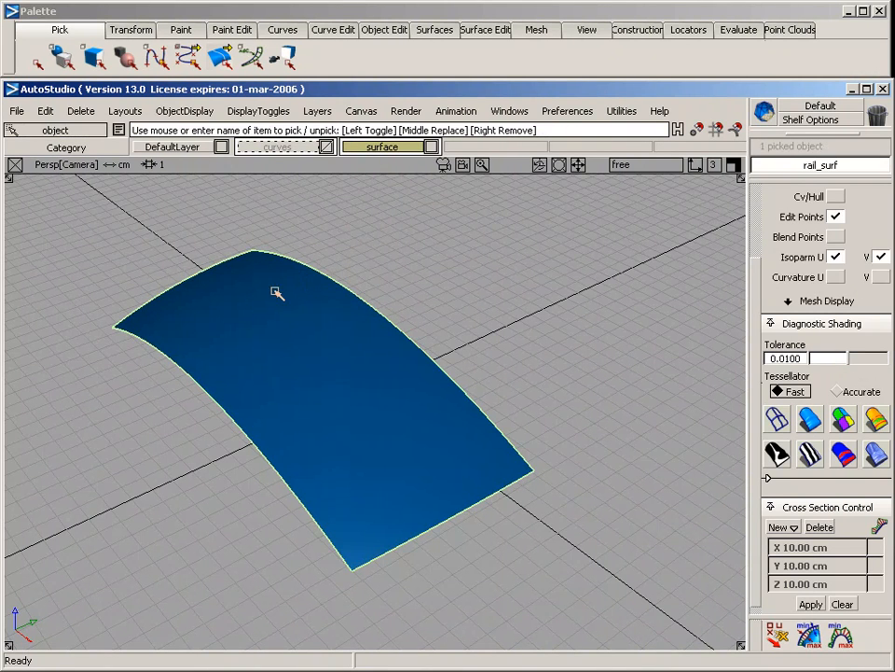
right_click_drag(387, 151, 402, 228)
Turn on symmetry for the surface layer and view both halves of the mirrored surface
right_click_drag(387, 151, 382, 207)
left_click_drag(494, 304, 296, 288, "alt+shift")
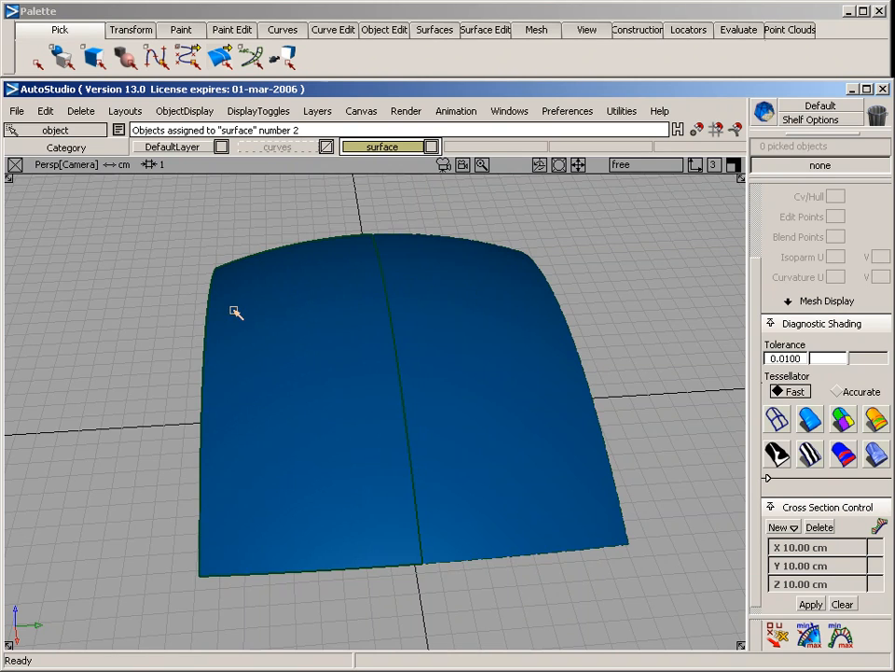
left_click_drag(406, 276, 460, 257, "alt+shift")
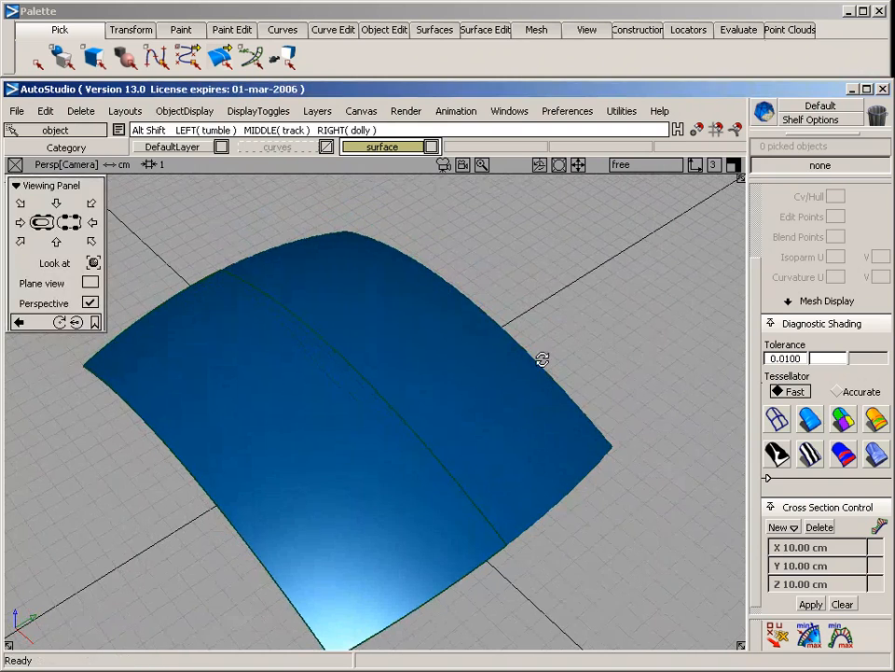
left_click_drag(542, 358, 528, 341, "alt+shift")
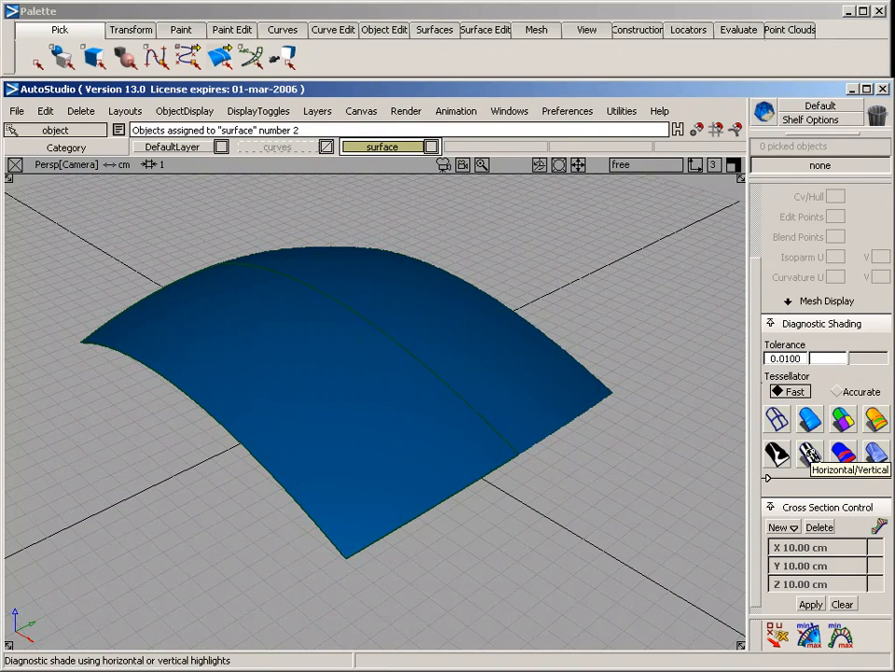
Apply Horizontal/Vertical stripe shading and examine the highlight flow across the symmetry seam from different angles
left_click(810, 453)
mouse_move(512, 334)
left_mouse_down("alt+shift")
mouse_move(554, 236)
mouse_move(537, 446)
left_mouse_up("alt+shift")
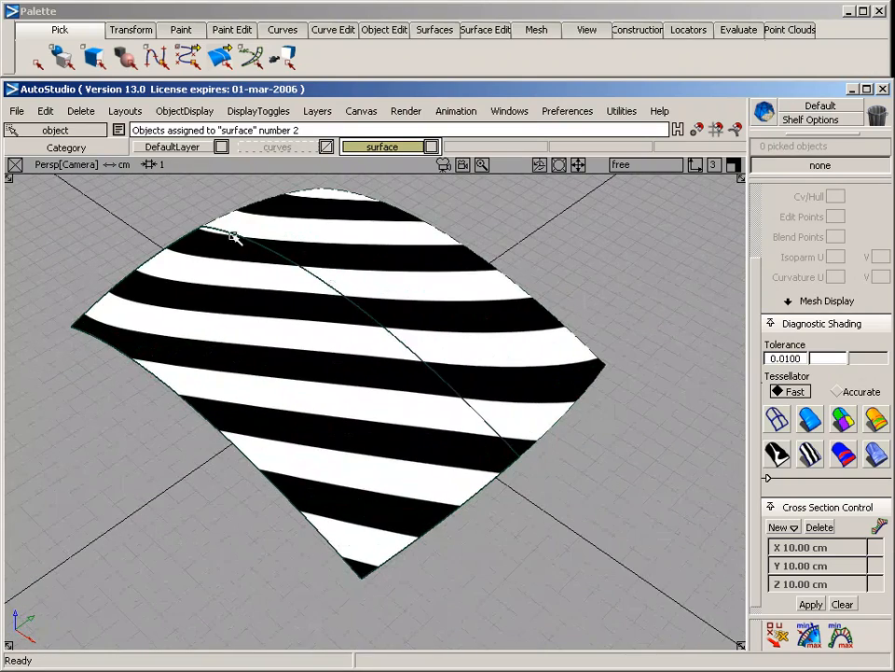
mouse_move(476, 372)
left_mouse_down("alt+shift")
mouse_move(495, 340)
mouse_move(298, 396)
mouse_move(208, 400)
left_mouse_up("alt+shift")
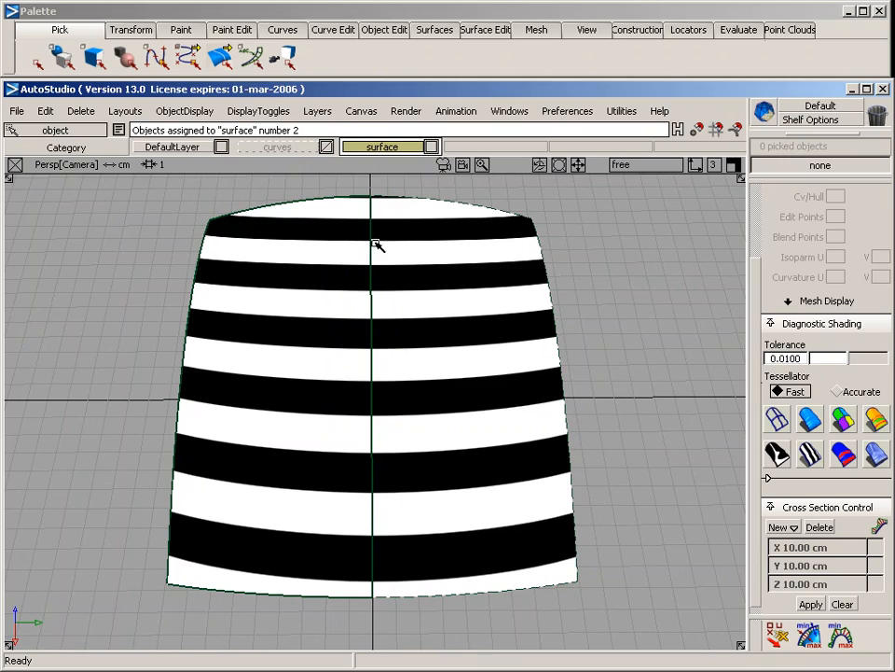
mouse_move(151, 430)
left_mouse_down("alt+shift")
mouse_move(404, 390)
mouse_move(577, 342)
mouse_move(563, 232)
mouse_move(548, 213)
mouse_move(507, 320)
mouse_move(495, 406)
mouse_move(507, 294)
mouse_move(508, 308)
left_mouse_up("alt+shift")
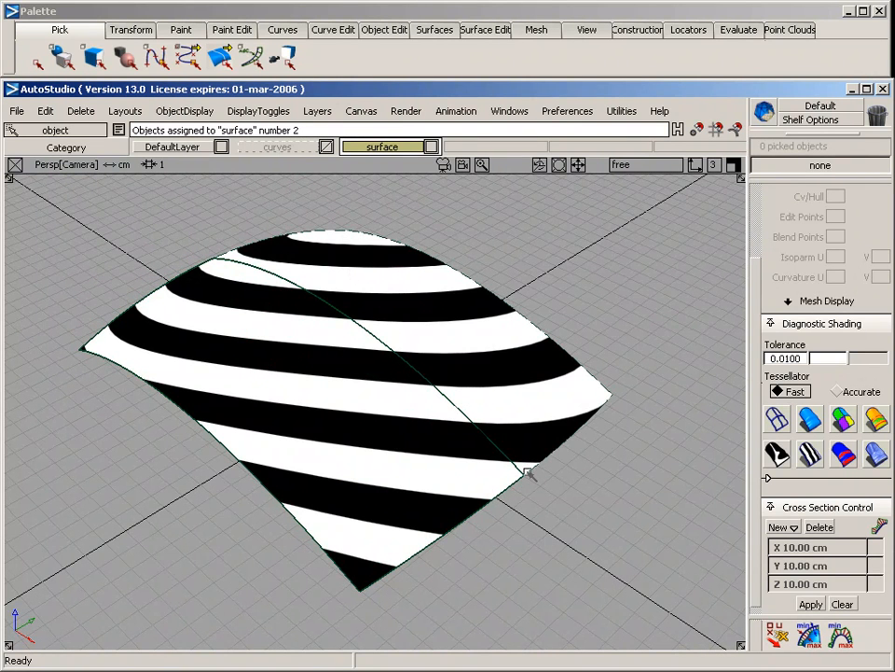
Return to multi-color diagnostic shading, turn on Reflections in its settings and inspect the reflective surface
left_click(810, 420)
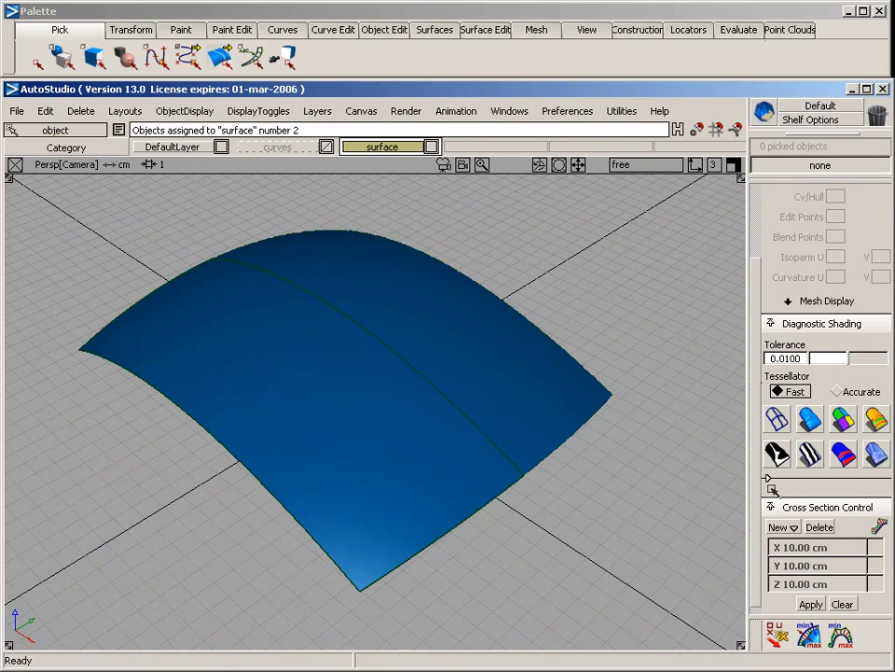
left_click(769, 478)
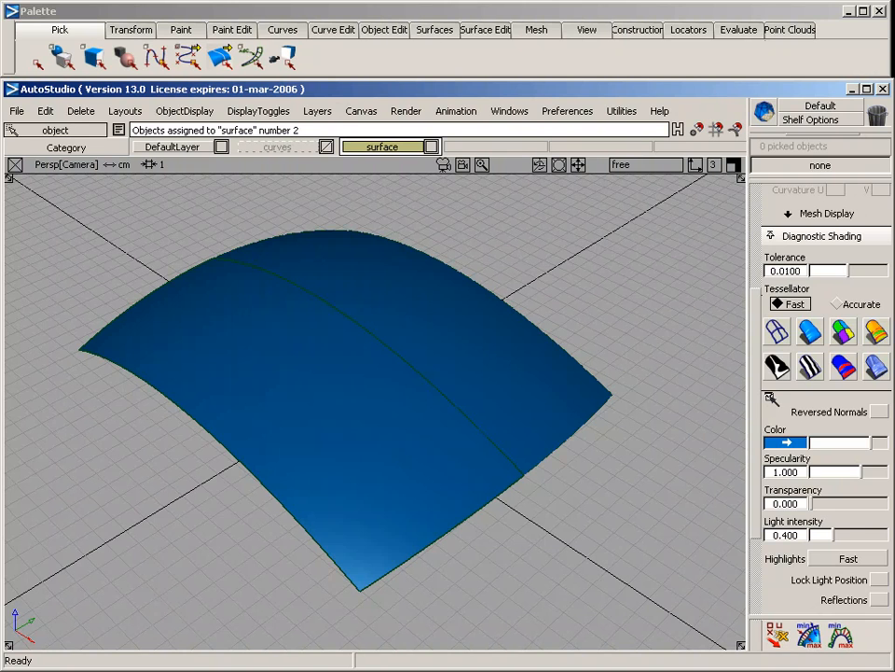
left_click(771, 398)
left_click(771, 473)
left_click(879, 599)
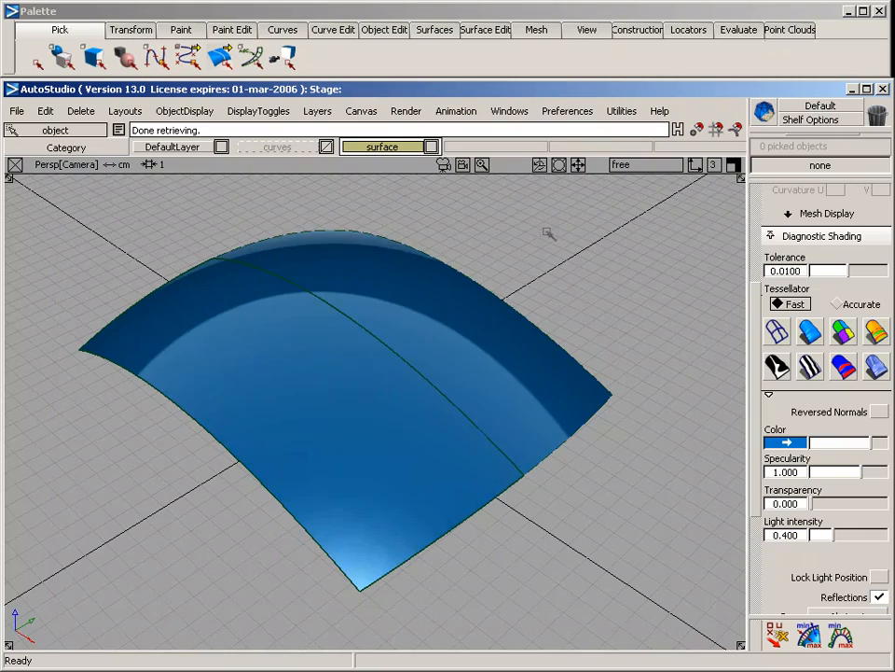
left_click_drag(578, 298, 539, 403, "alt+shift")
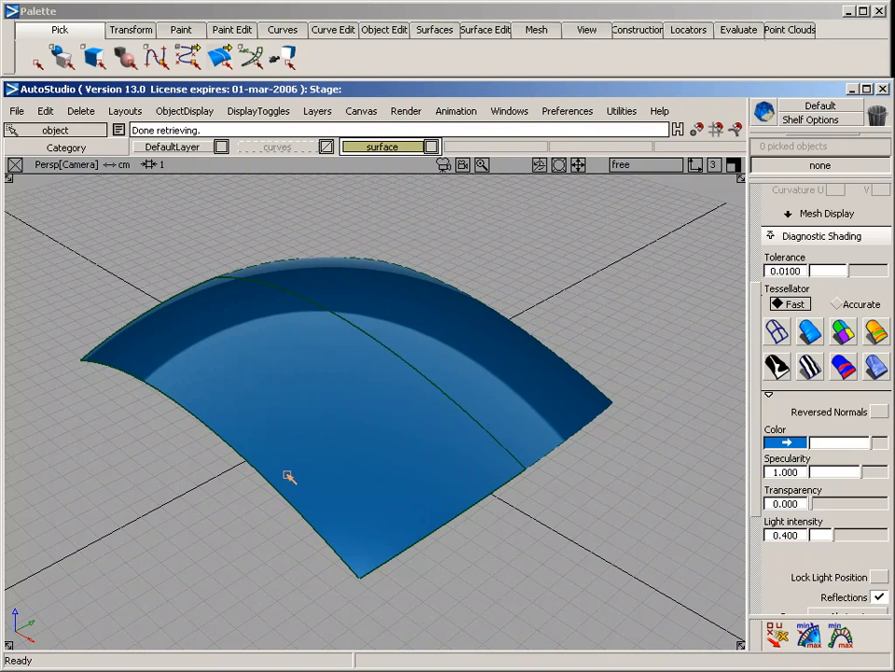
left_click_drag(429, 368, 413, 331, "alt+shift")
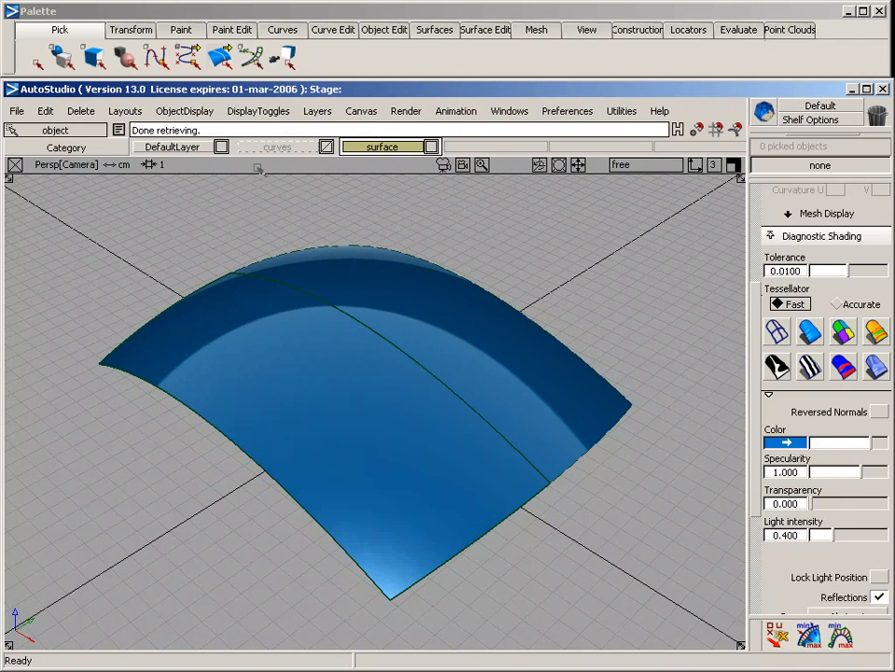
Turn off symmetry for the surface layer and make the curves layer visible again
right_click(378, 147)
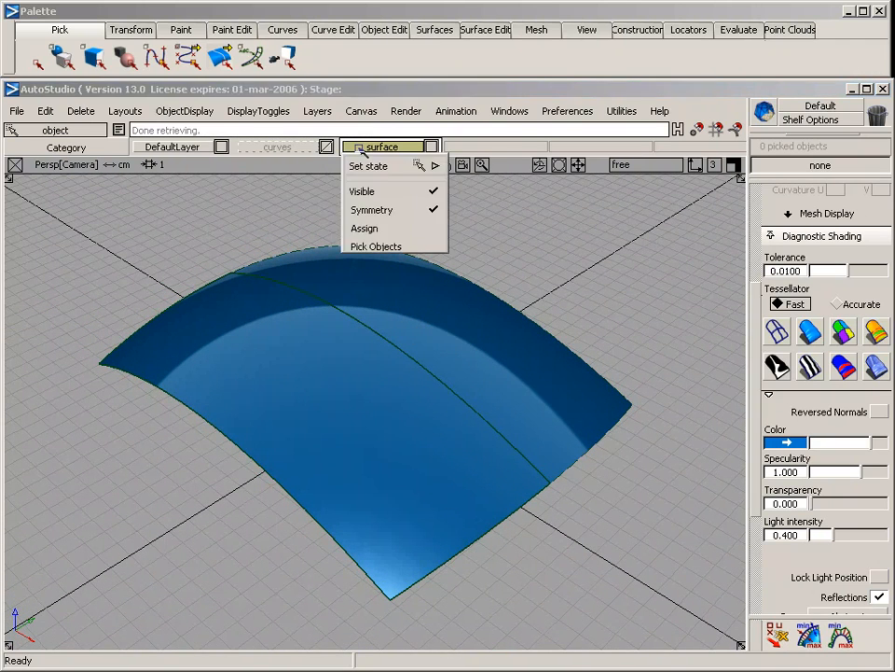
left_click(367, 207)
right_click(304, 146)
left_click(306, 186)
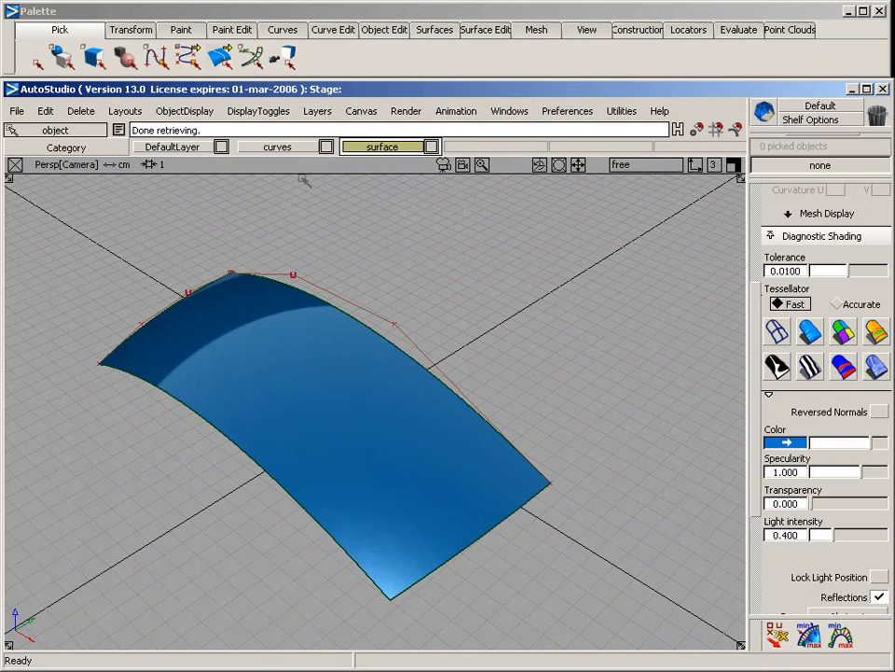
Make the curves layer active and delete the rail surface, leaving only the construction curves
left_click(280, 146)
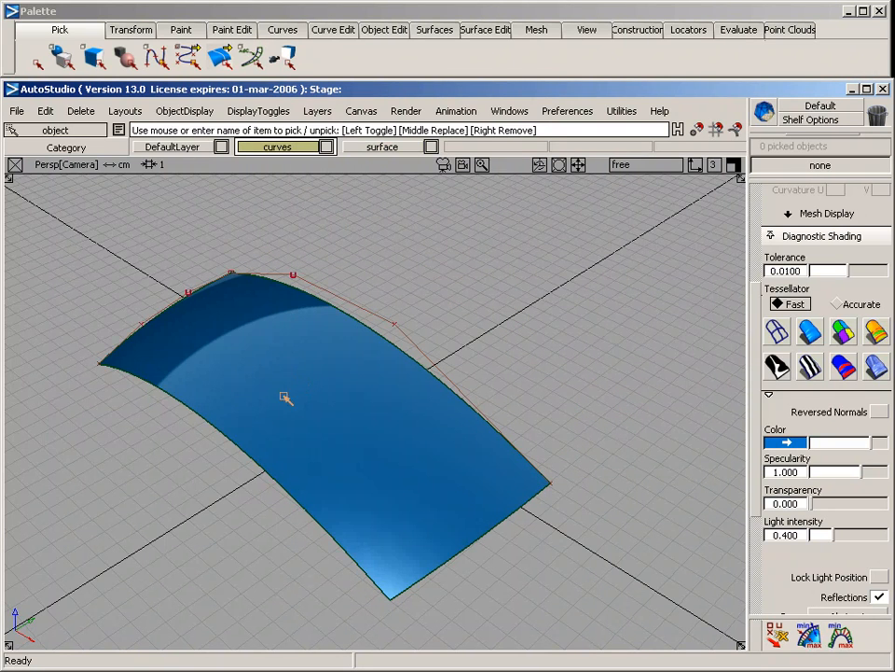
left_click(228, 308)
key("Delete")
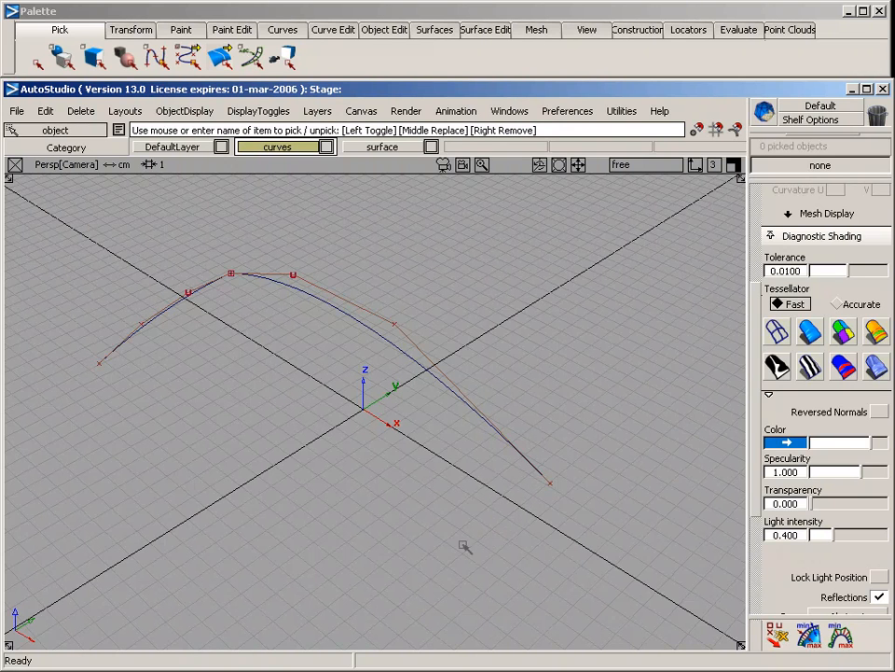
Draw a four-CV curve from the free end of the centre curve, placing the remaining CVs in the Back view so it bends upward
left_click(282, 30)
mouse_move(295, 74)
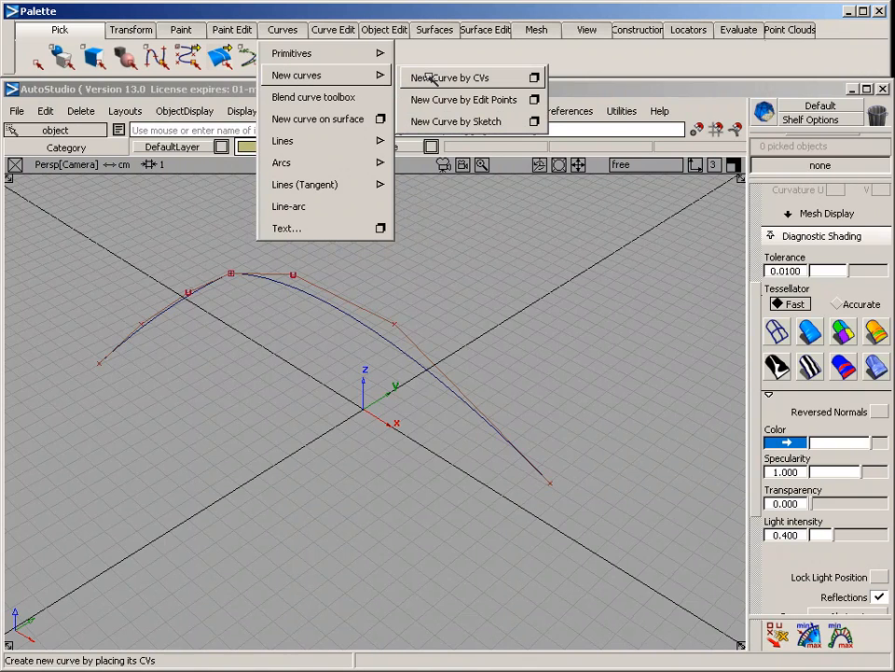
left_click(429, 79)
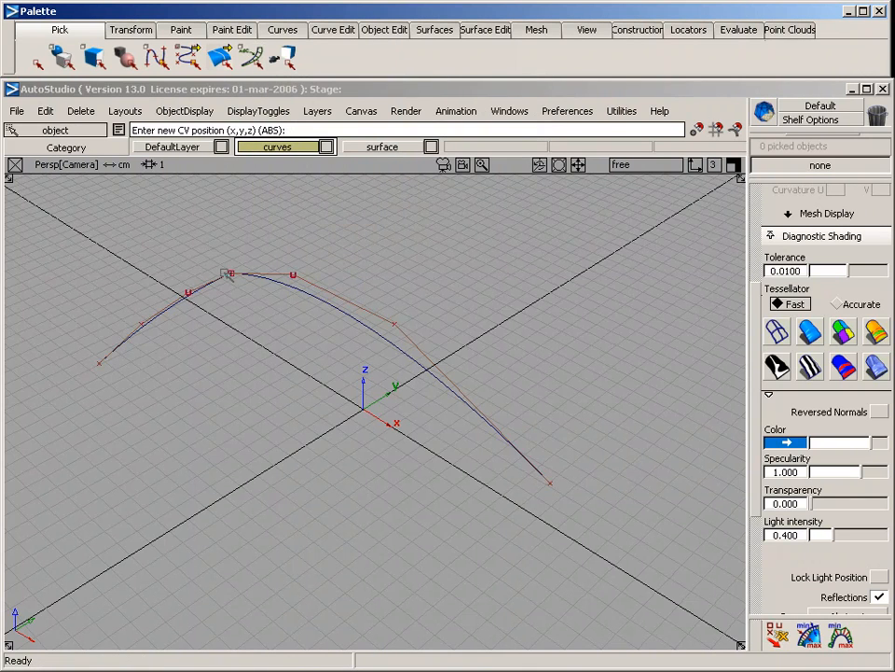
left_click(571, 479, "ctrl+alt")
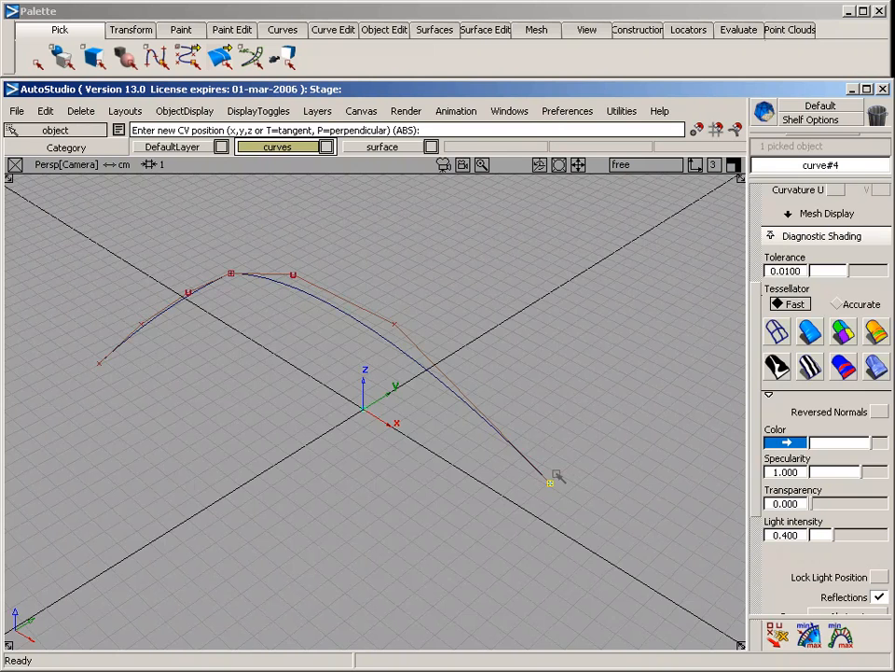
key("F7")
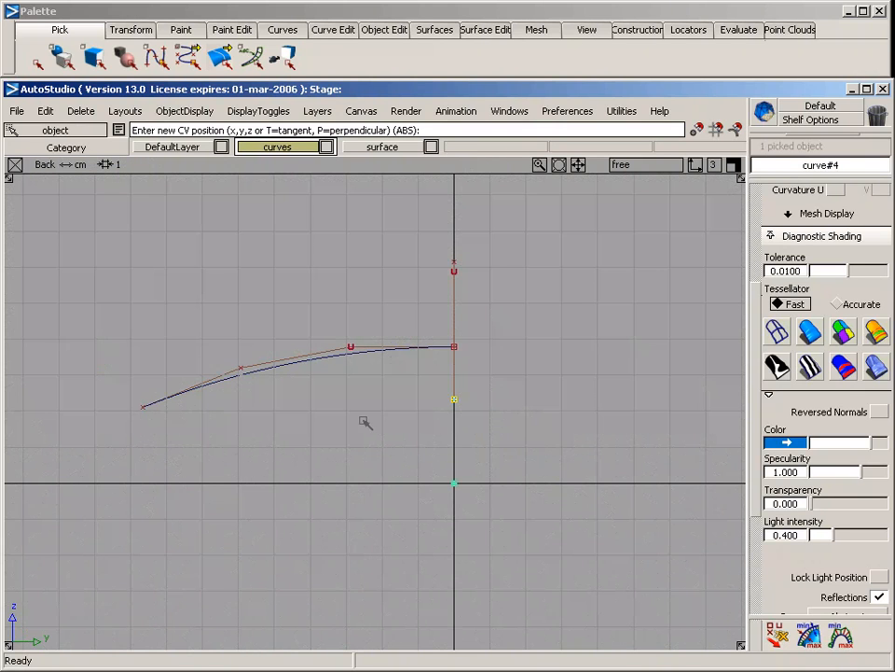
mouse_move(355, 410)
middle_mouse_down()
mouse_move(416, 402)
mouse_move(349, 410)
middle_mouse_up()
left_click(244, 392)
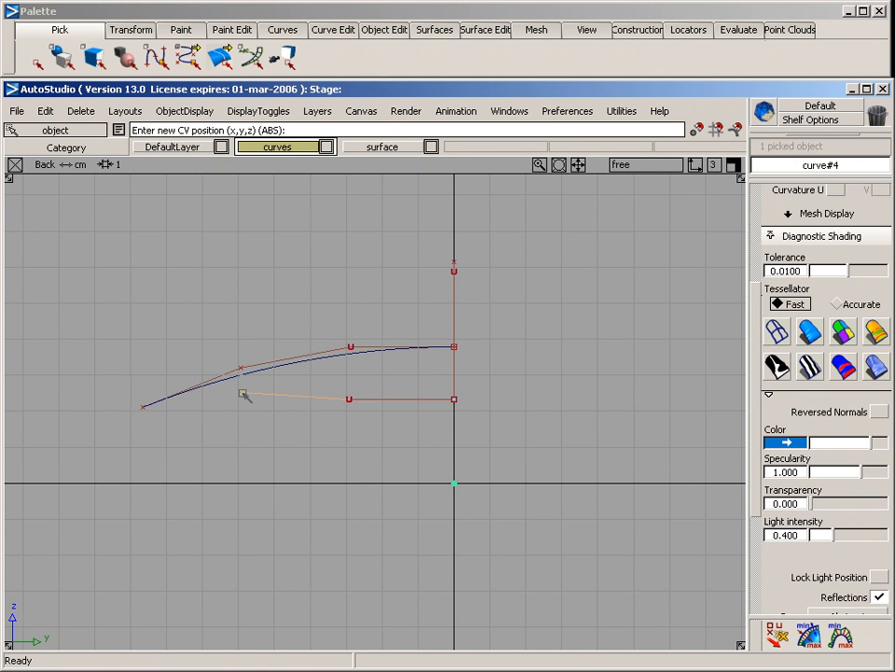
left_click(143, 335)
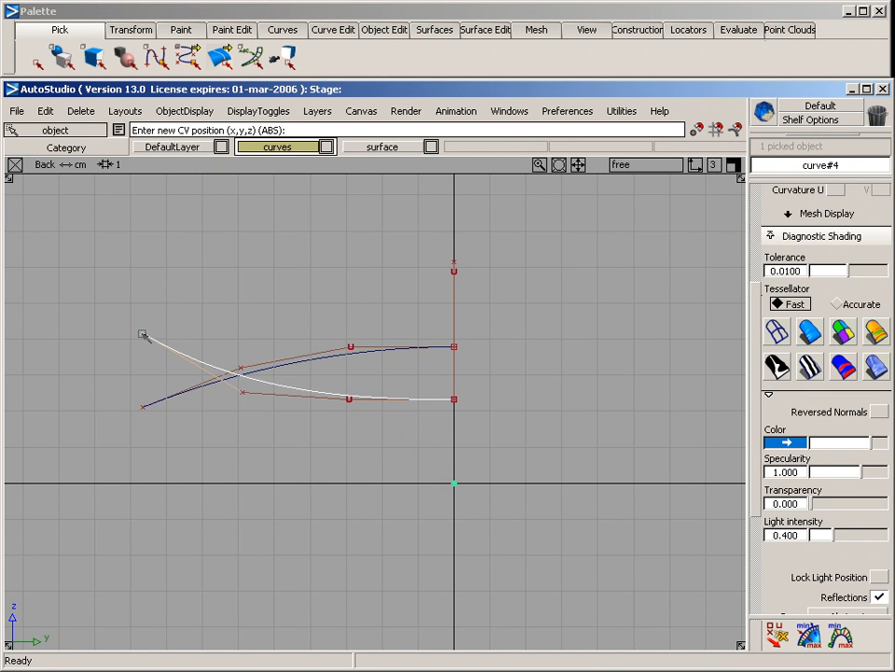
key("F8")
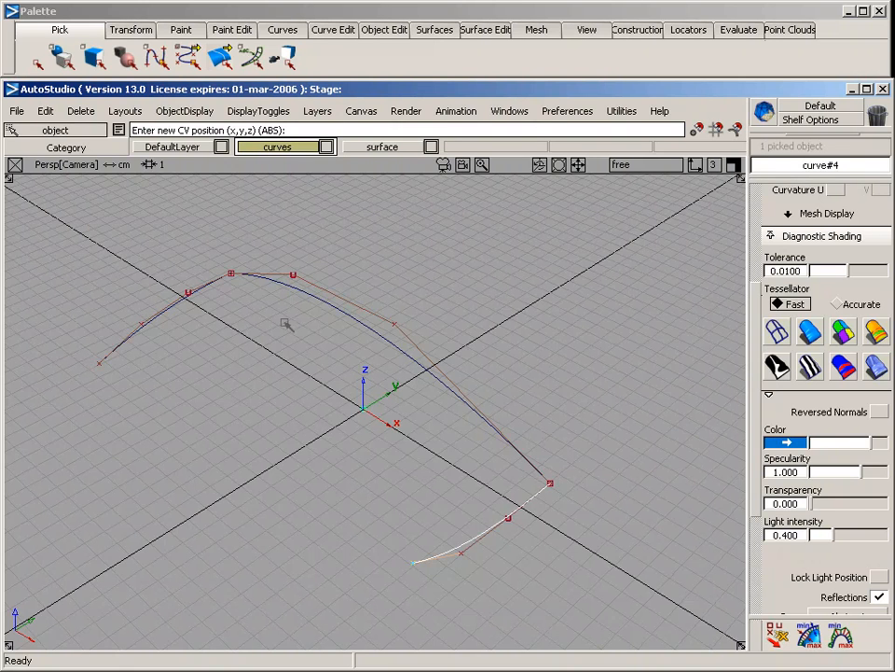
left_click_drag(326, 485, 326, 266, "ctrl+shift")
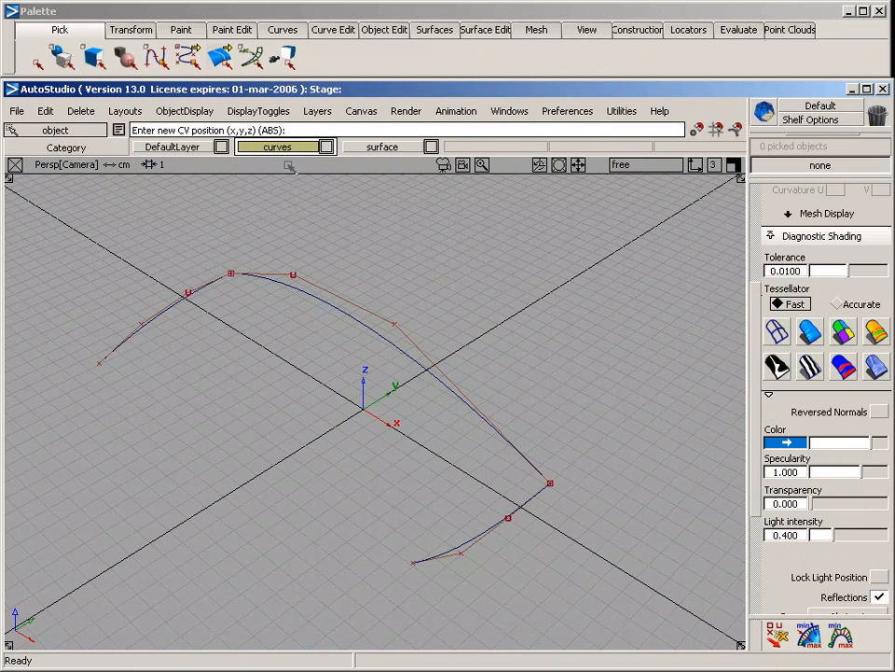
Create a rail surface with two generation curves and one rail, using the two end curves as generations and the centre curve as rail
left_click(437, 31)
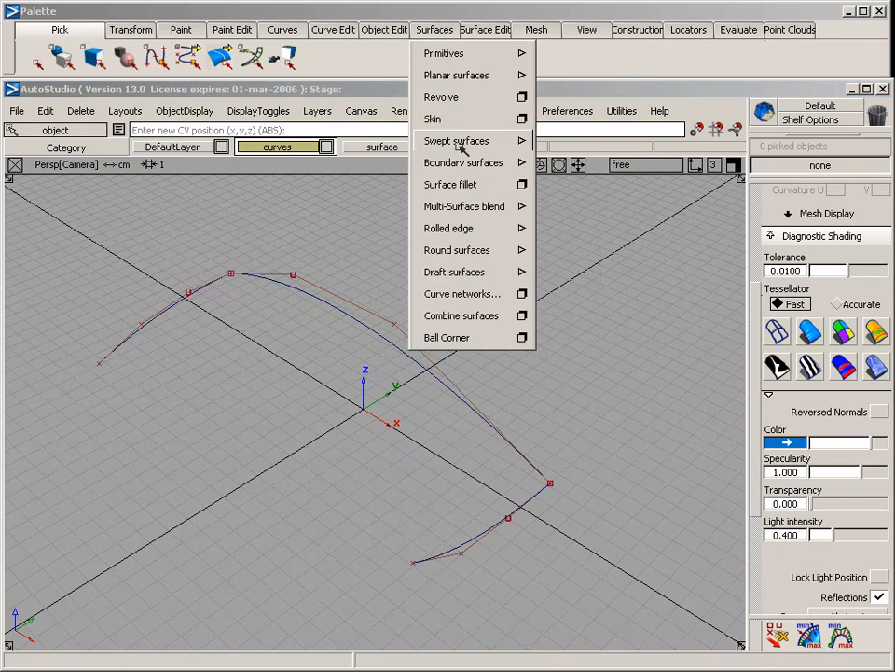
mouse_move(464, 138)
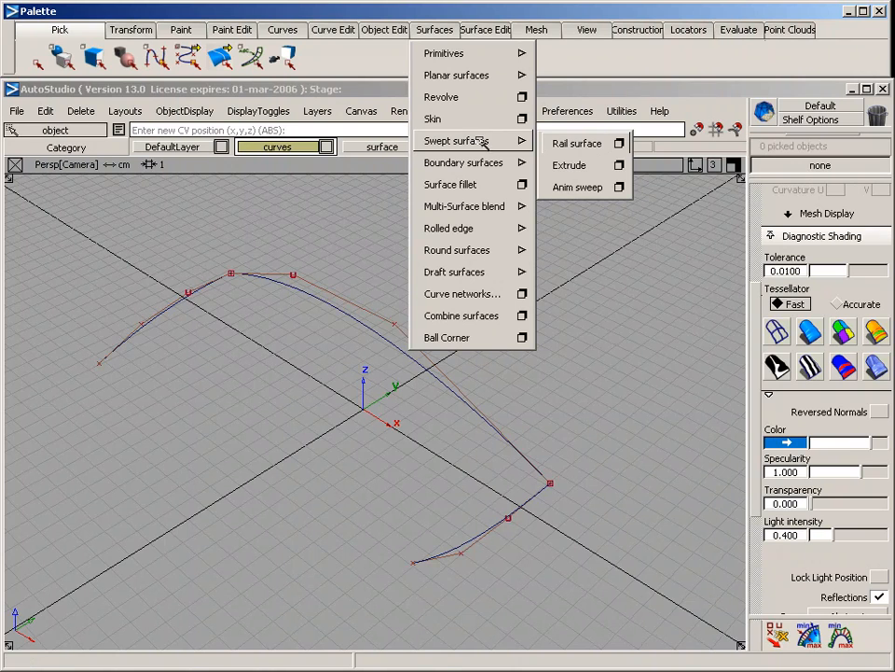
left_click(619, 142)
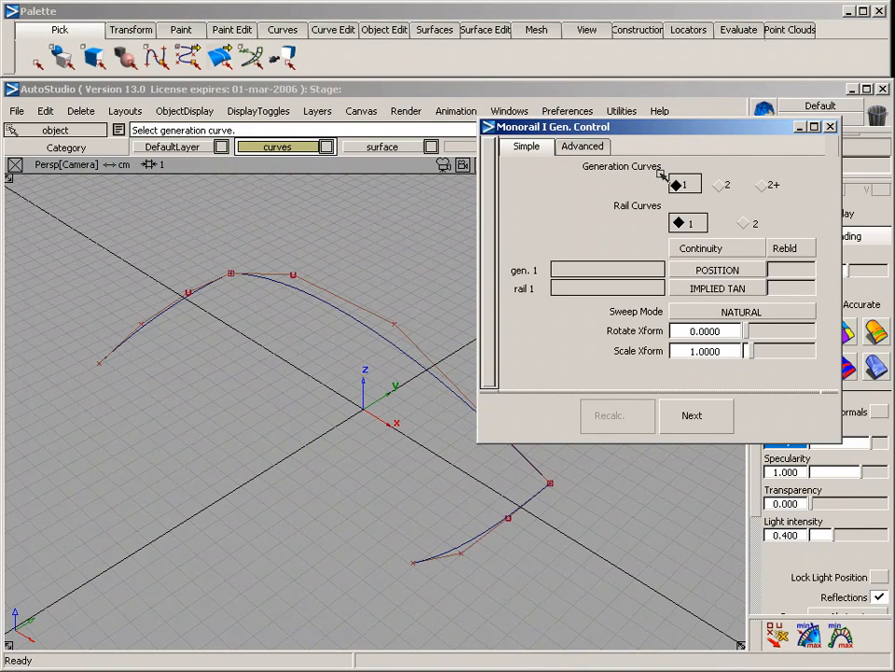
left_click(724, 185)
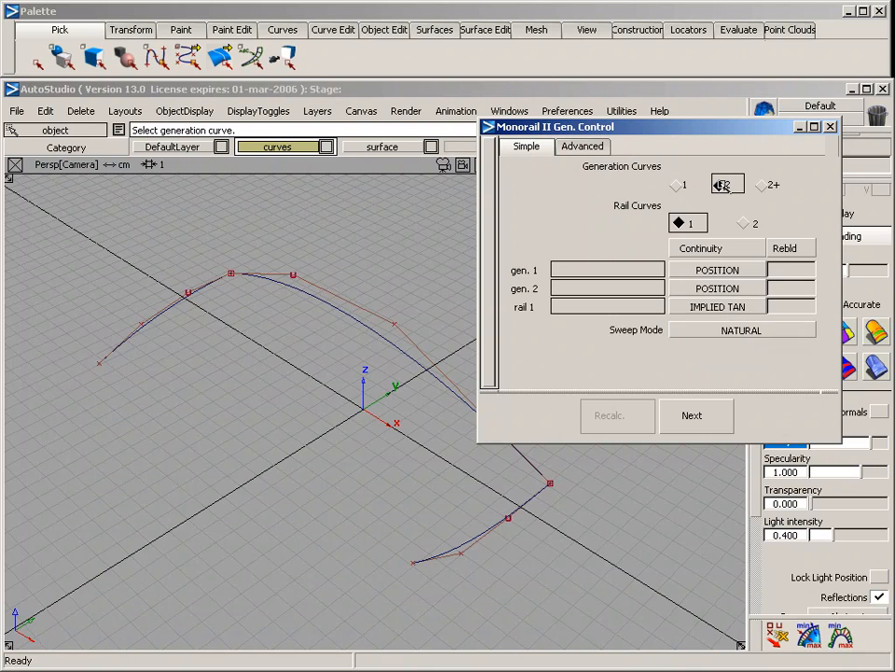
left_click(186, 309)
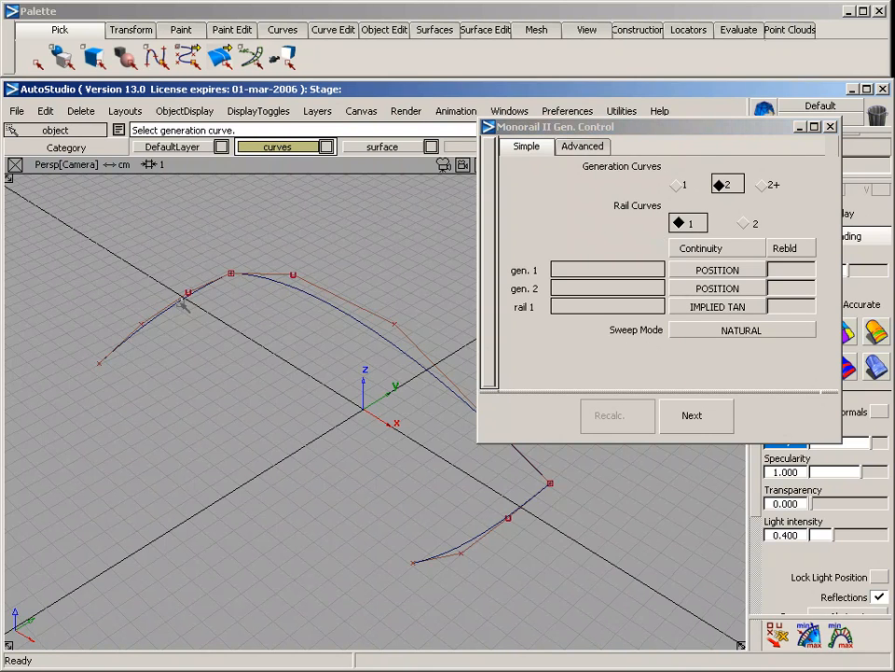
left_click(486, 533)
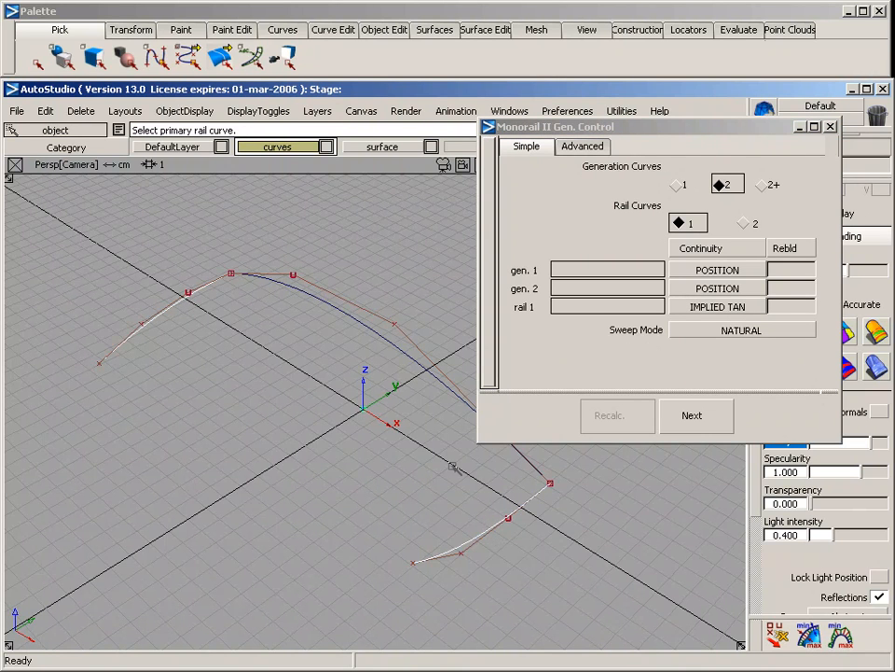
left_click(368, 328)
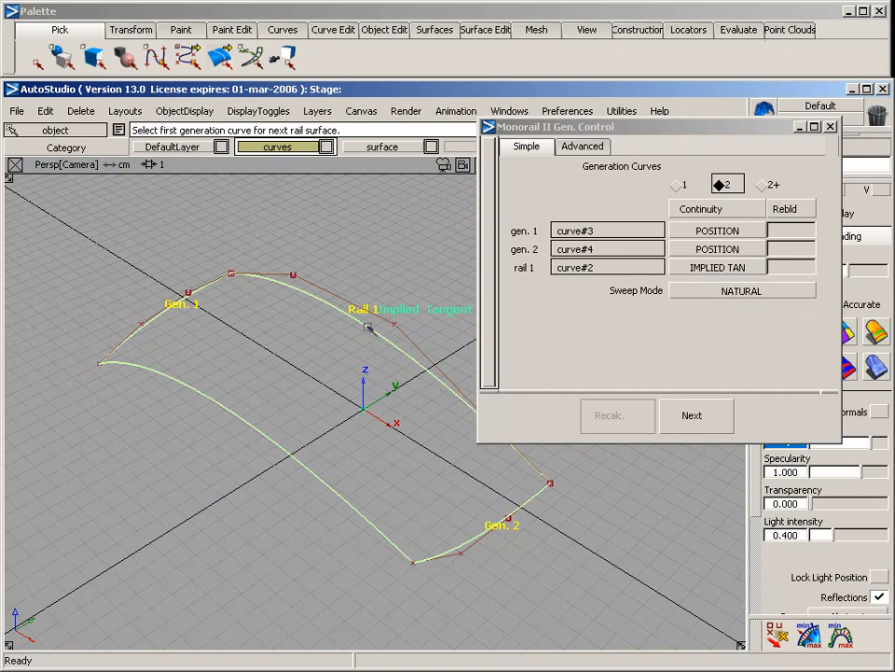
left_click_drag(268, 310, 276, 348, "ctrl+shift")
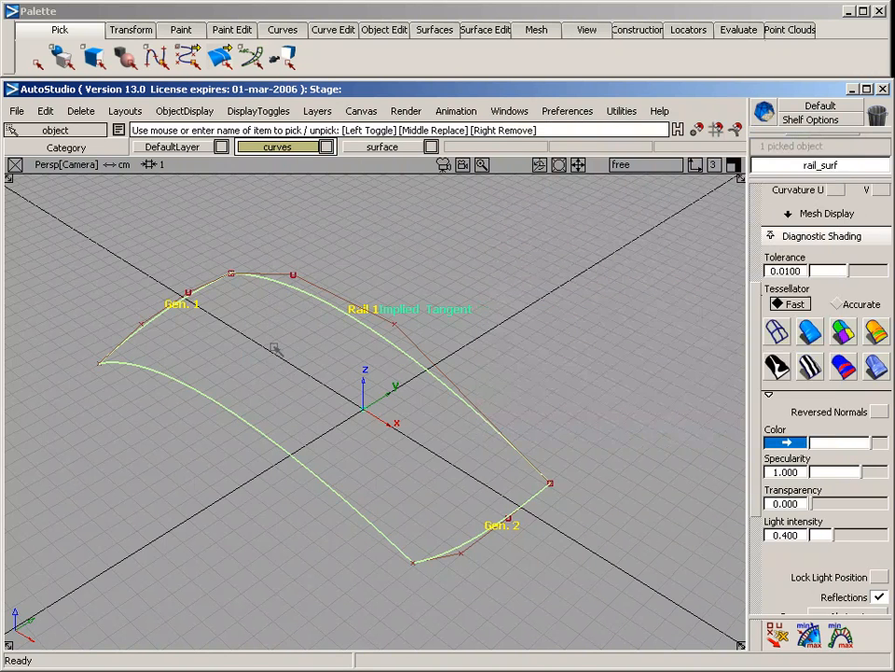
Assign the new rail surface to the surface layer and turn on that layer's symmetry
left_click(378, 150)
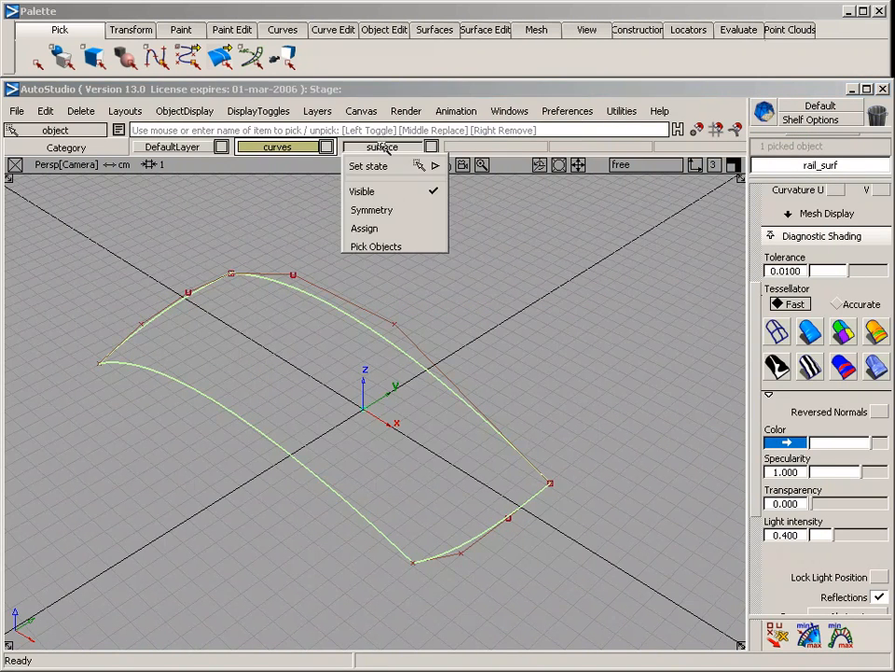
left_click(382, 226)
left_click(395, 148)
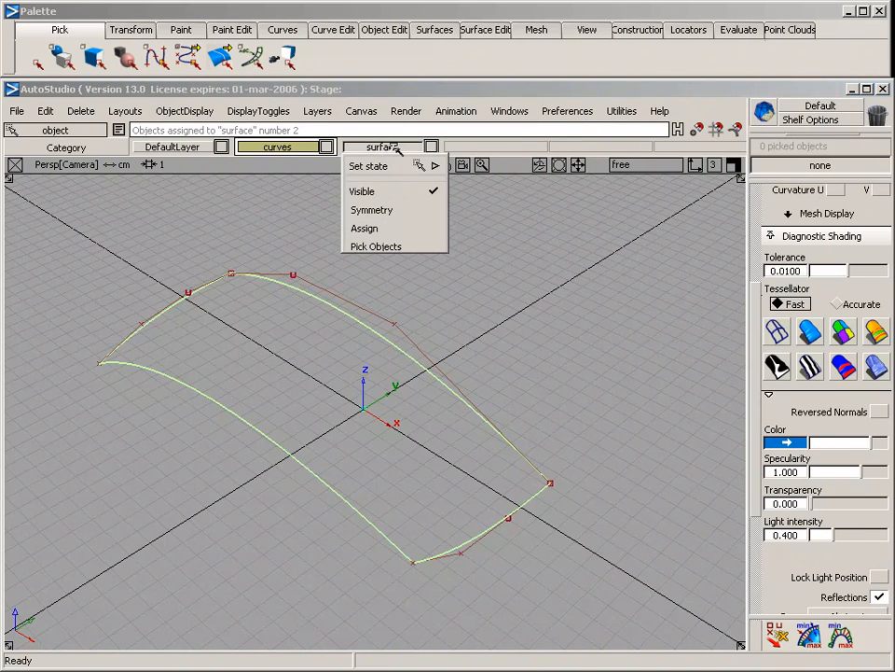
left_click(400, 209)
Apply multi-color diagnostic shading and inspect the reflections on the mirrored rail surface from several angles
left_click_drag(403, 453, 408, 406, "alt+shift")
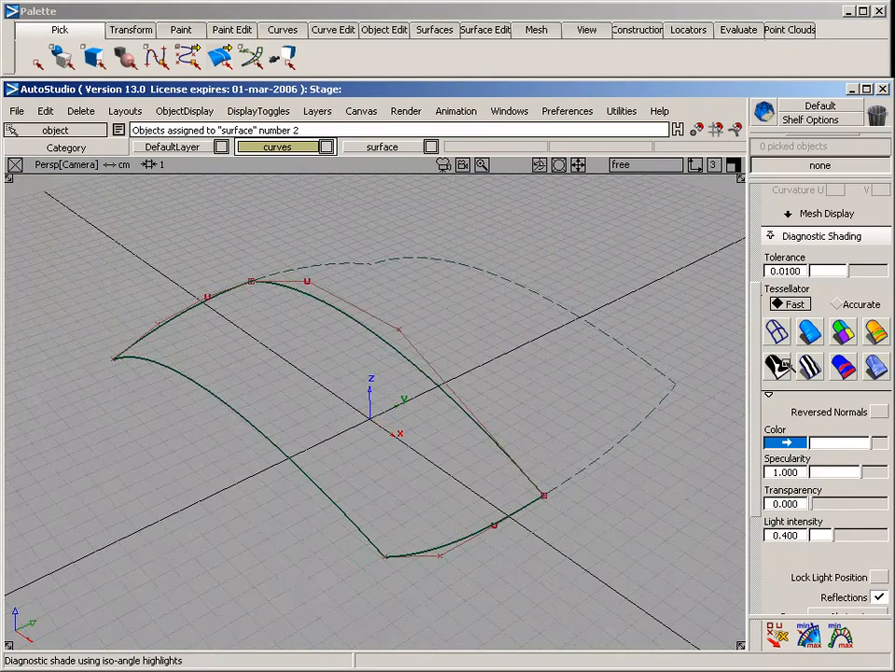
left_click(809, 332)
mouse_move(521, 392)
left_mouse_down("alt+shift")
mouse_move(510, 379)
mouse_move(709, 355)
mouse_move(520, 376)
mouse_move(256, 387)
mouse_move(474, 433)
mouse_move(404, 412)
mouse_move(182, 428)
mouse_move(338, 472)
mouse_move(346, 448)
left_mouse_up("alt+shift")
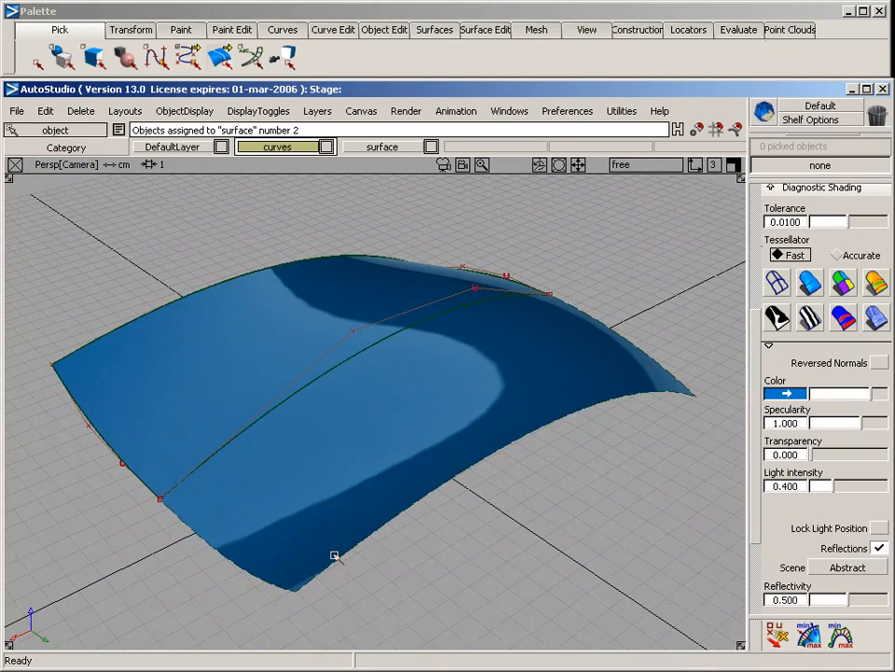
left_click_drag(336, 556, 351, 385, "alt+shift")
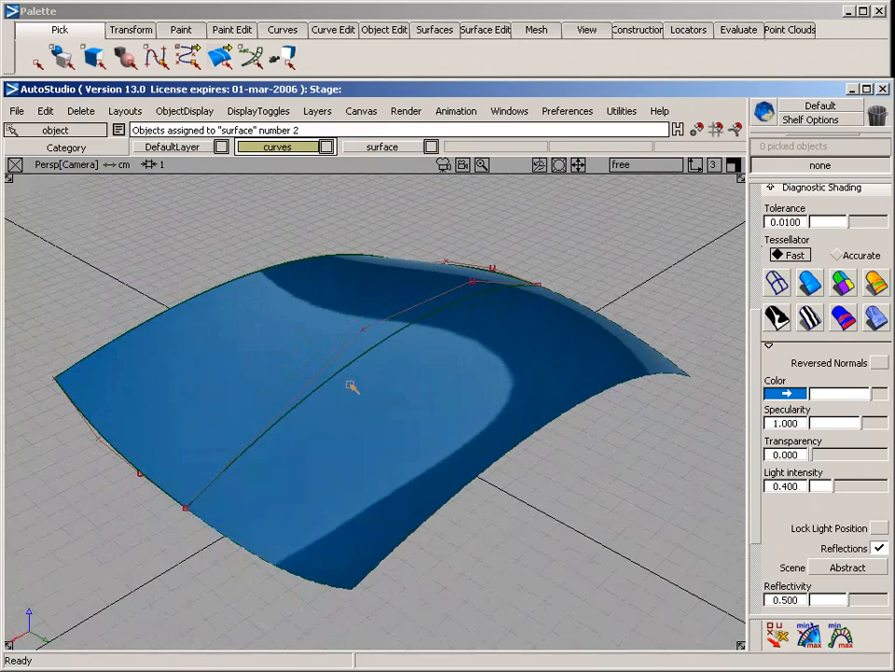
left_click_drag(308, 536, 478, 369, "alt+shift")
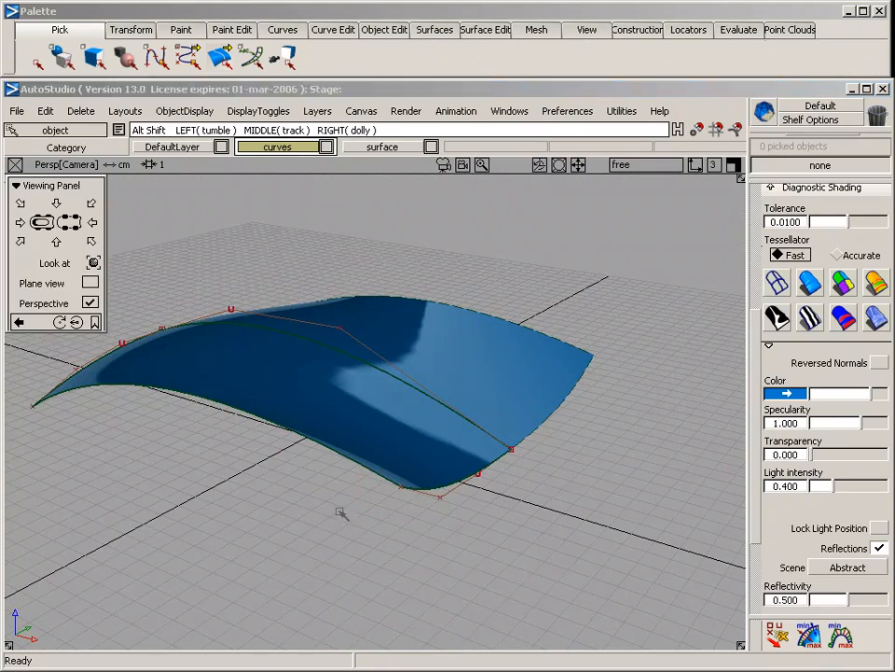
left_click_drag(339, 516, 175, 340, "alt+shift")
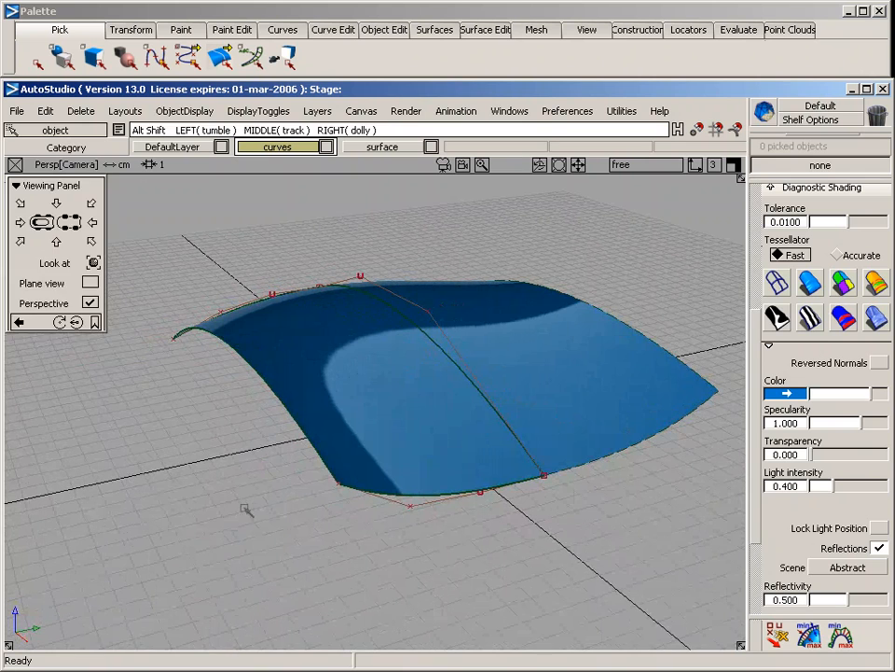
Delete the two-generation rail surface, keeping its three construction curves
left_click_drag(249, 299, 262, 343)
key("Delete")
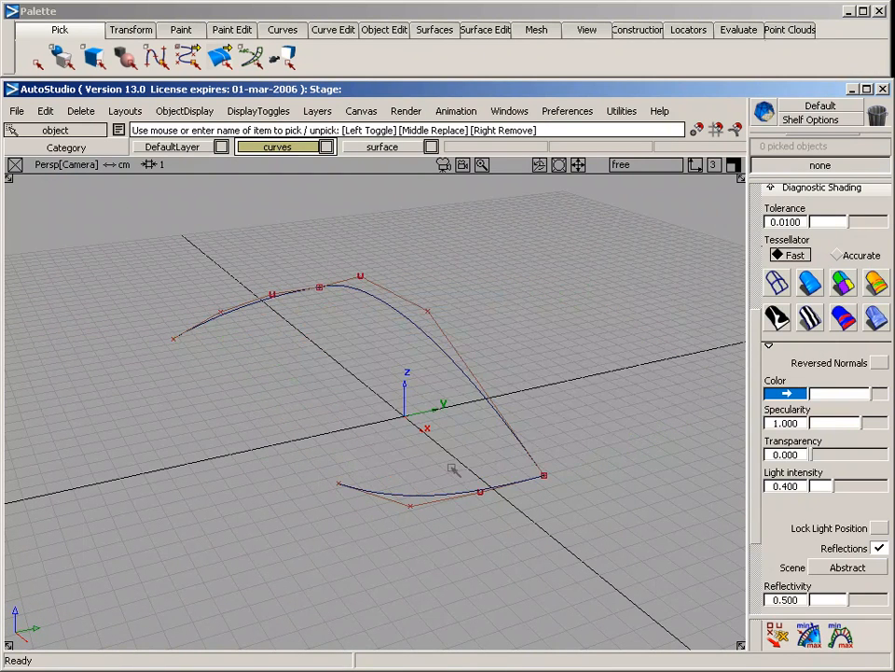
left_click_drag(401, 336, 429, 307, "alt+shift")
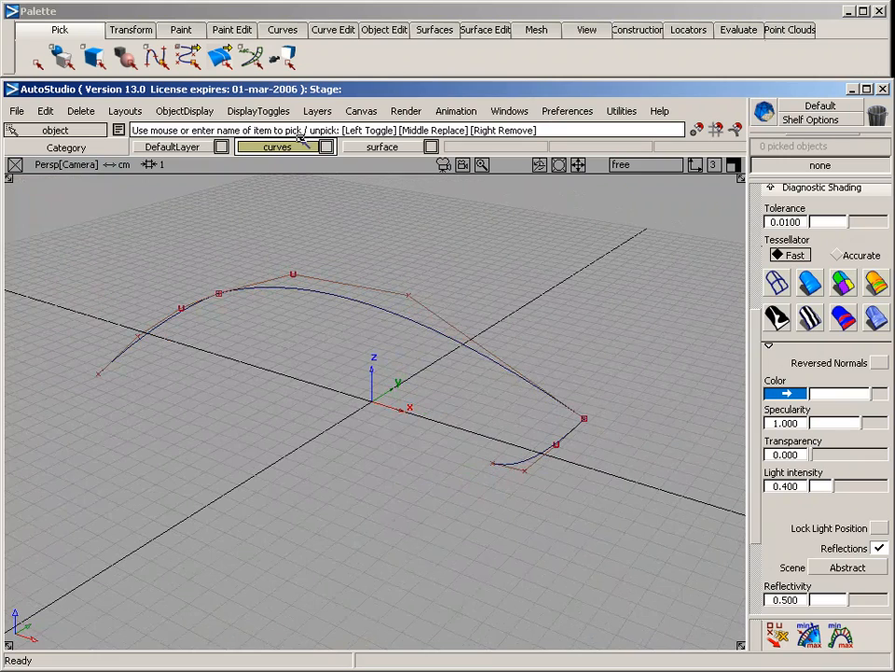
Draw a four-CV curve joining the free ends of the two generation curves, snapping both ends and placing the middle CVs in the Side view
left_click(285, 29)
mouse_move(313, 76)
left_click(424, 75)
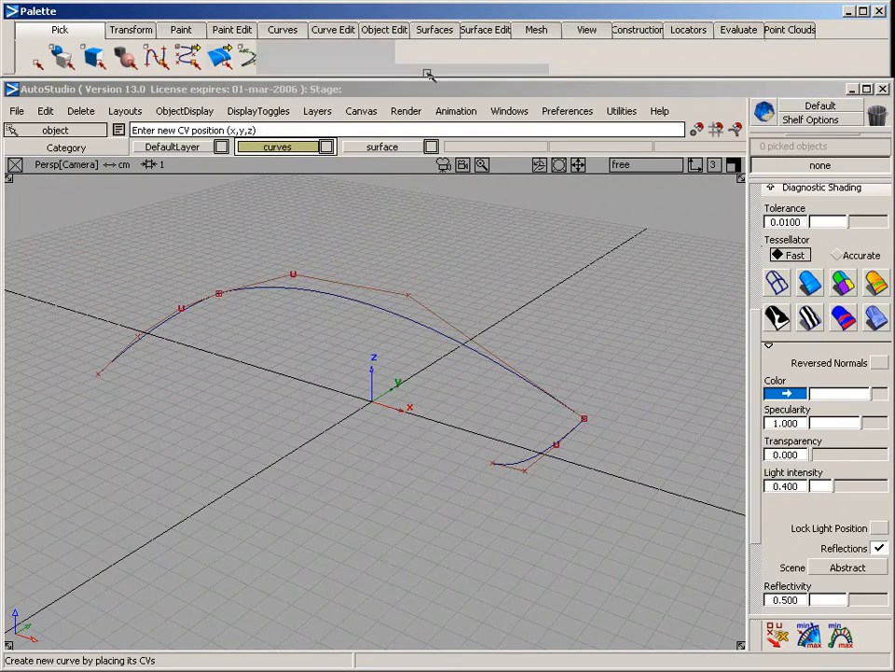
left_click_drag(250, 334, 255, 447, "alt+shift")
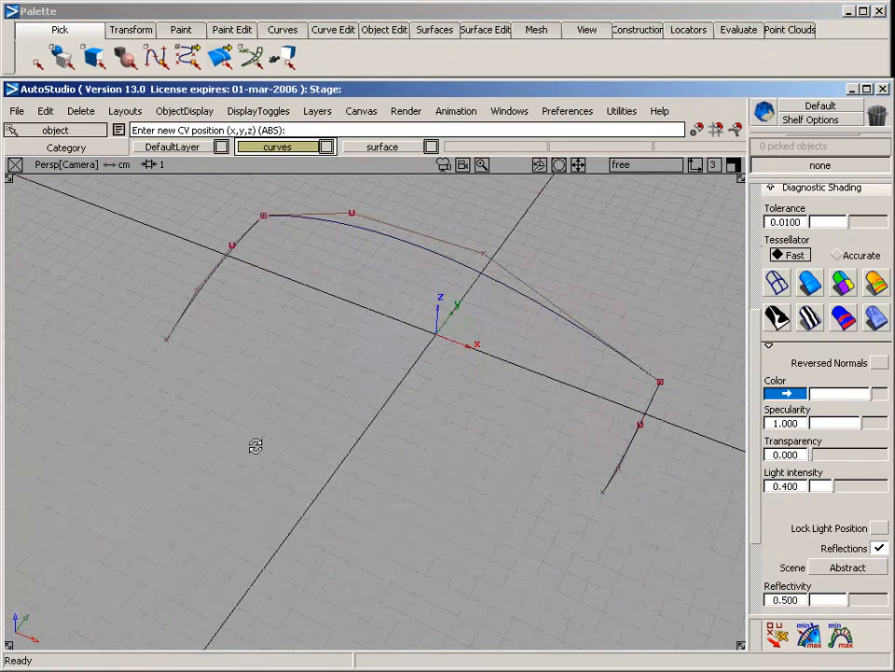
left_click(177, 351)
left_click(168, 361)
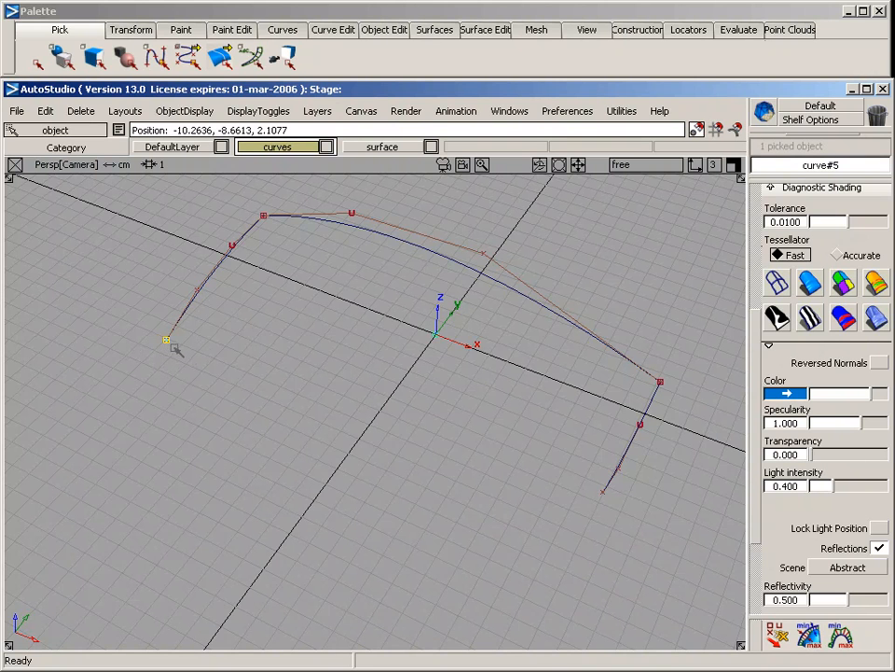
key("F6")
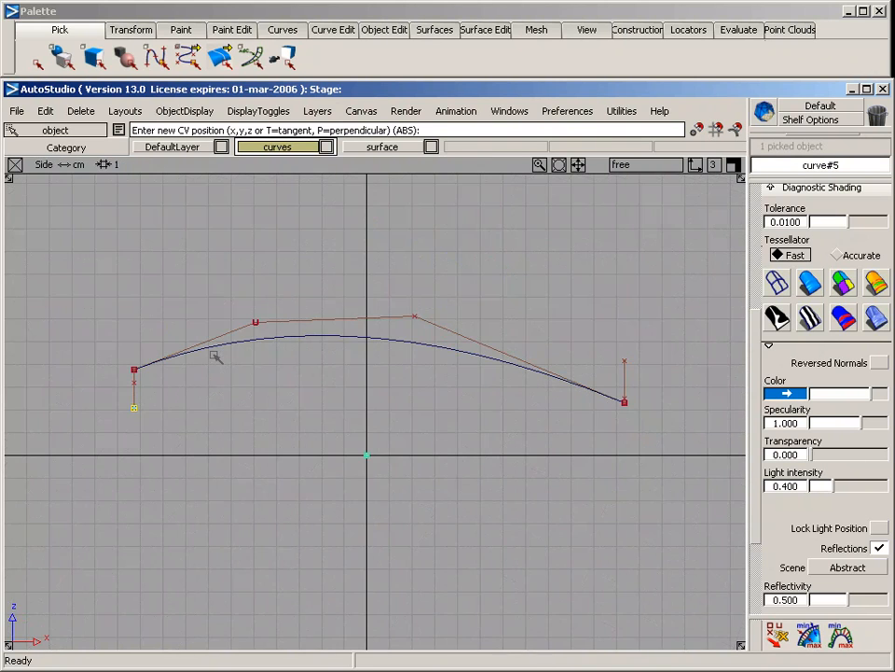
left_click(255, 345)
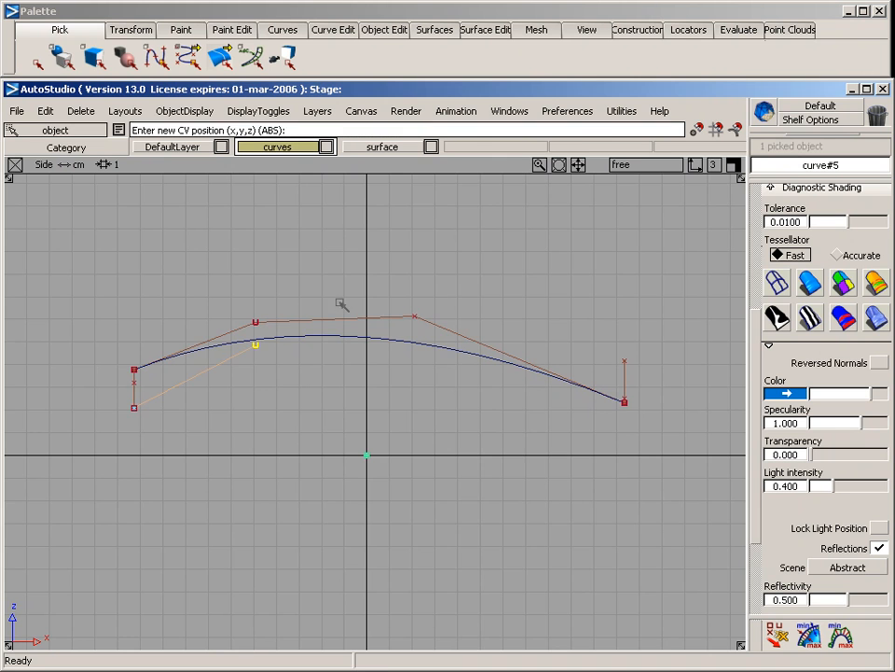
left_click(463, 279)
left_click(624, 360)
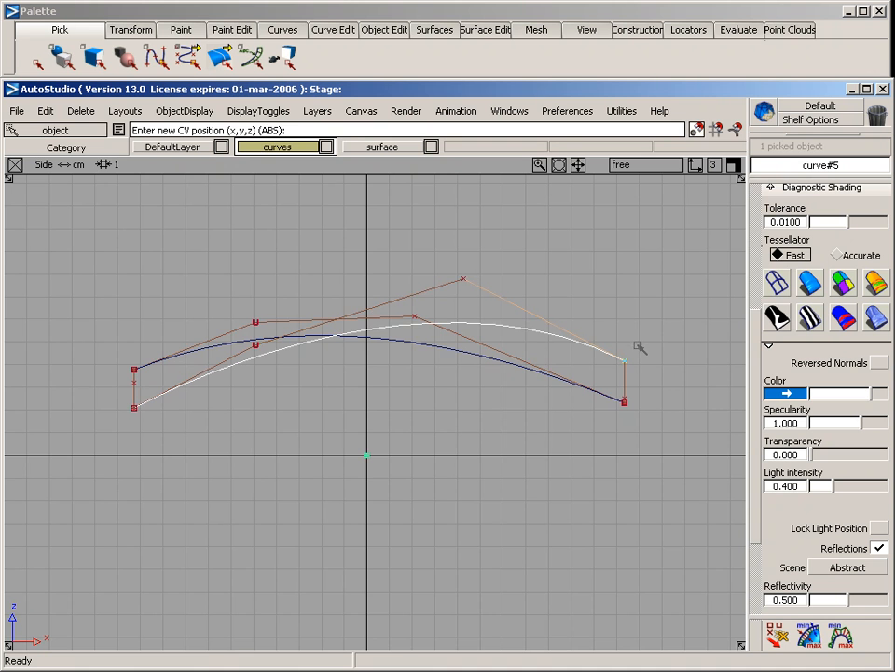
Build a rail surface with two generation curves and two rail curves from the four connected boundary curves
key("F8")
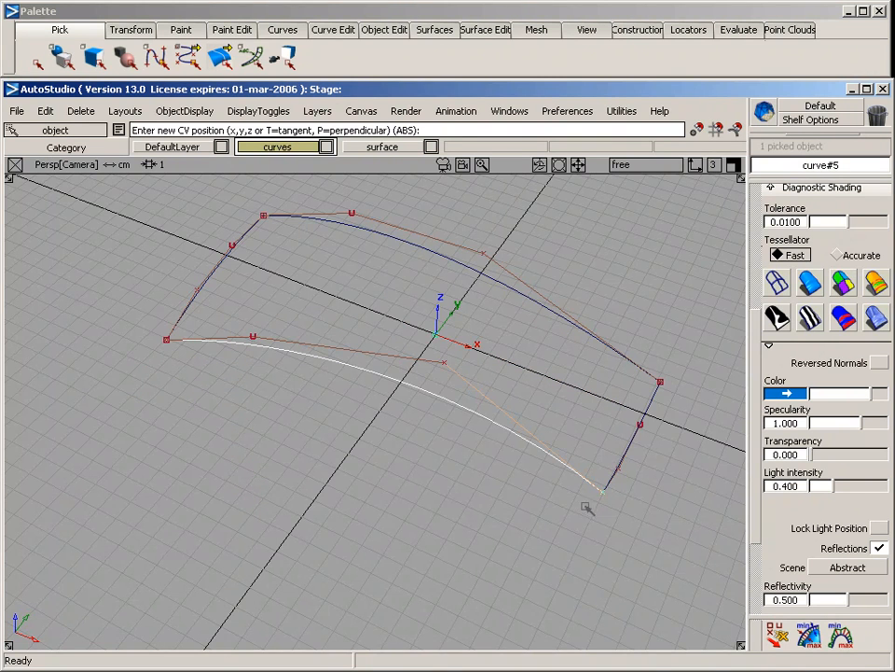
mouse_move(587, 508)
left_mouse_down("alt+shift")
mouse_move(472, 474)
mouse_move(509, 492)
mouse_move(31, 391)
mouse_move(342, 395)
left_mouse_up("alt+shift")
left_click_drag(236, 449, 237, 301, "ctrl+shift")
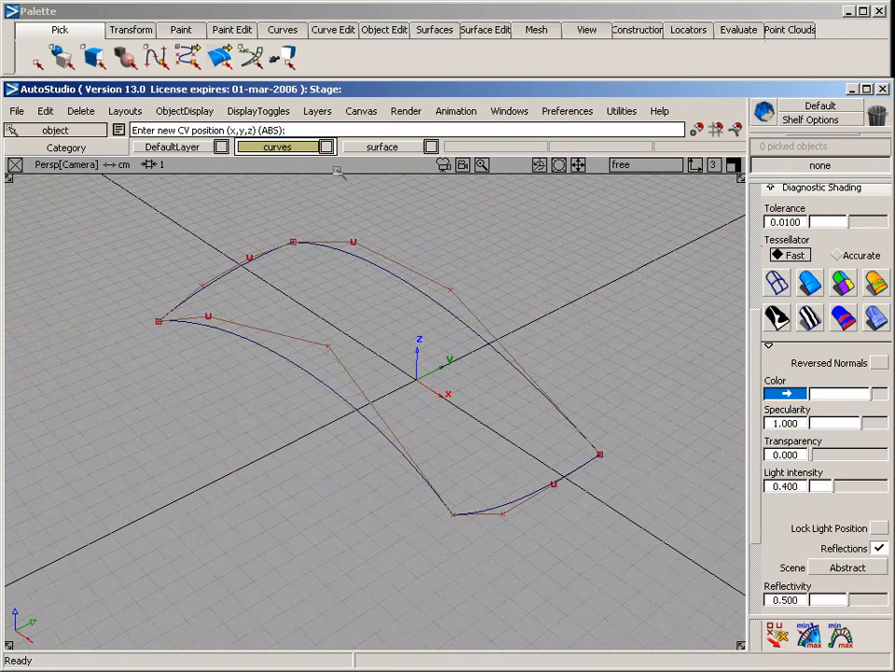
left_click(431, 28)
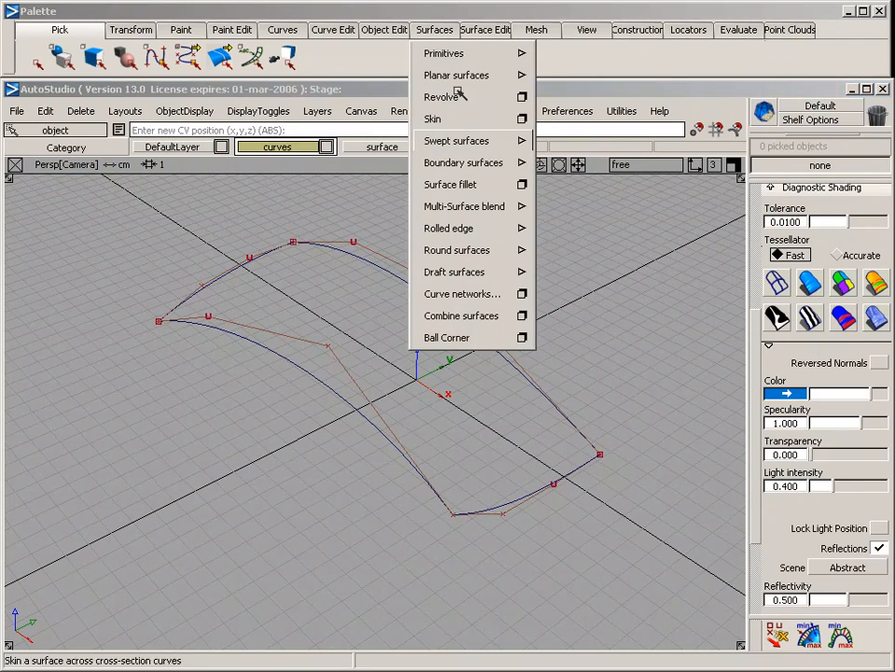
mouse_move(456, 140)
left_click(619, 142)
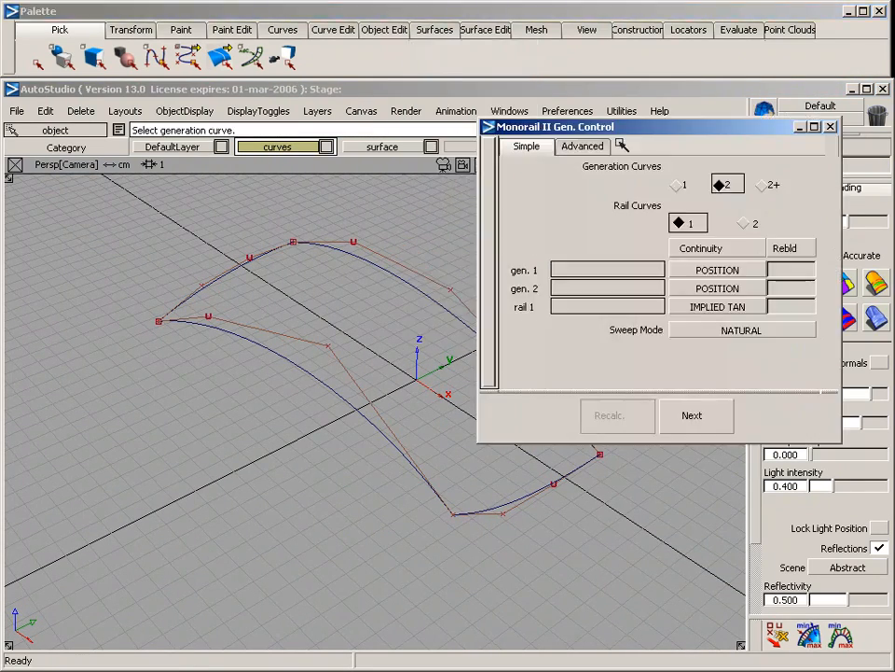
left_click(744, 222)
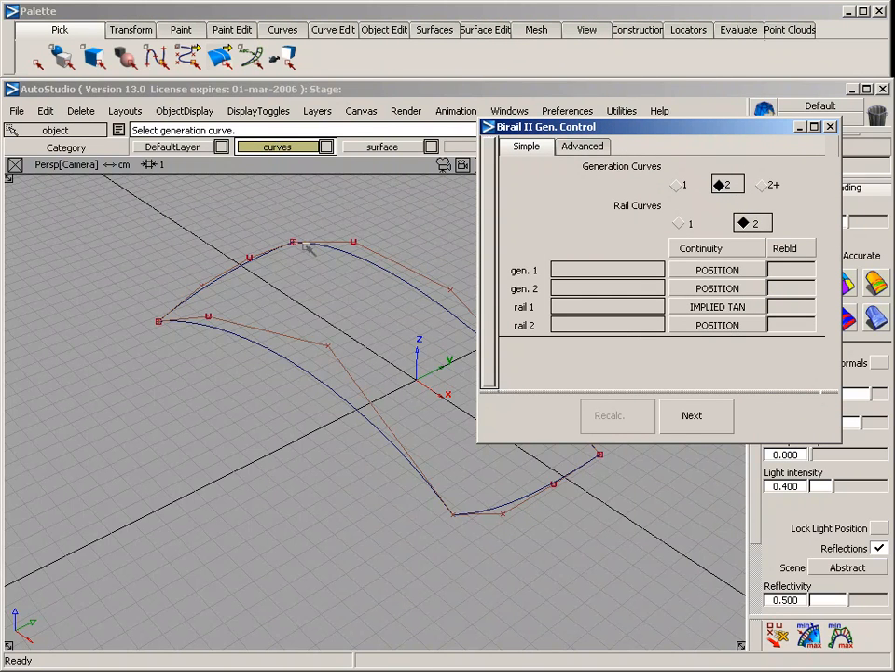
left_click(277, 266)
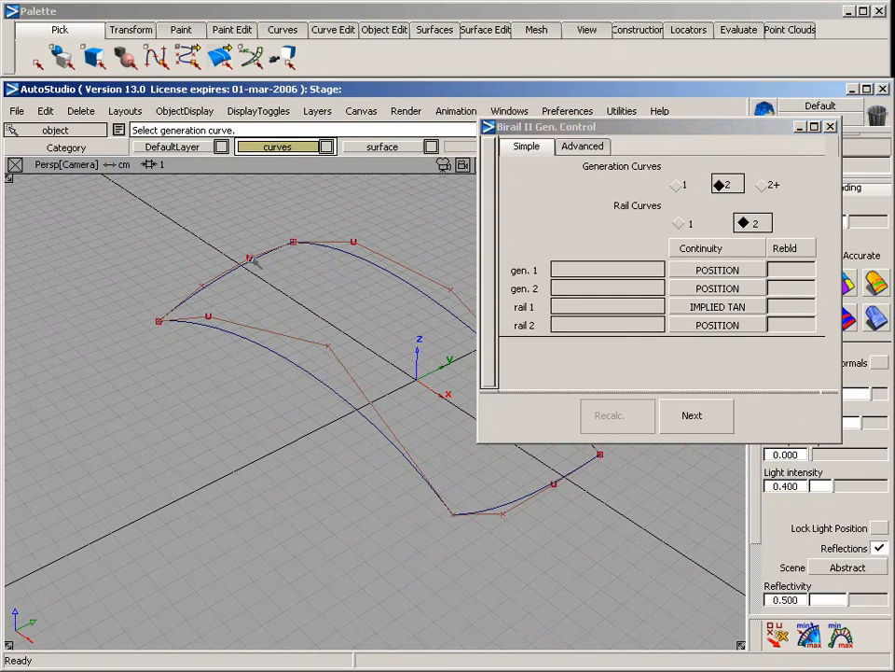
left_click(521, 499)
left_click(419, 290)
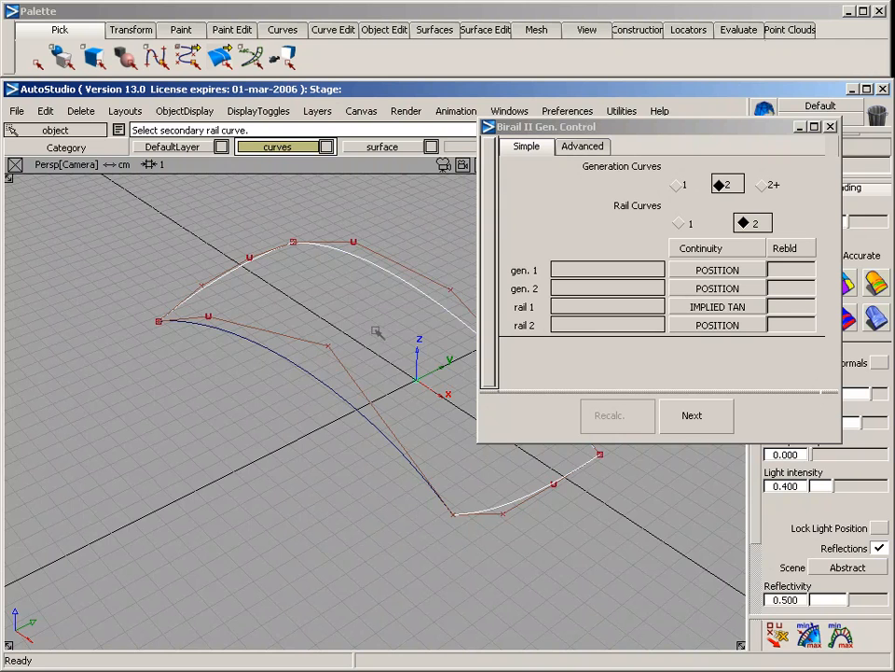
left_click(307, 370)
middle_click_drag(392, 252, 303, 267, "alt+shift")
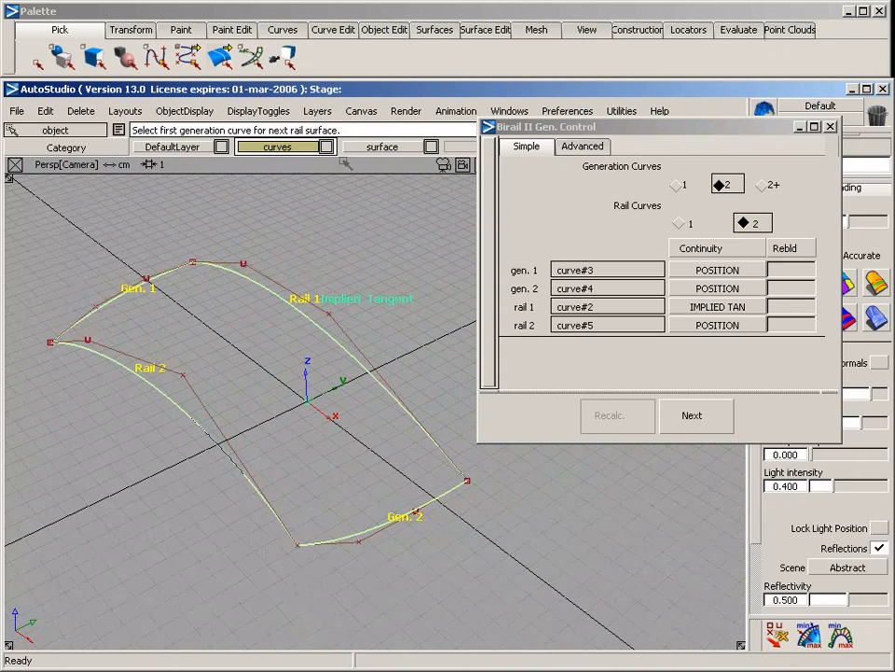
Assign the birail surface to the surface layer and inspect the mirrored shape with diagnostic shading
left_click(368, 147)
left_click(368, 227)
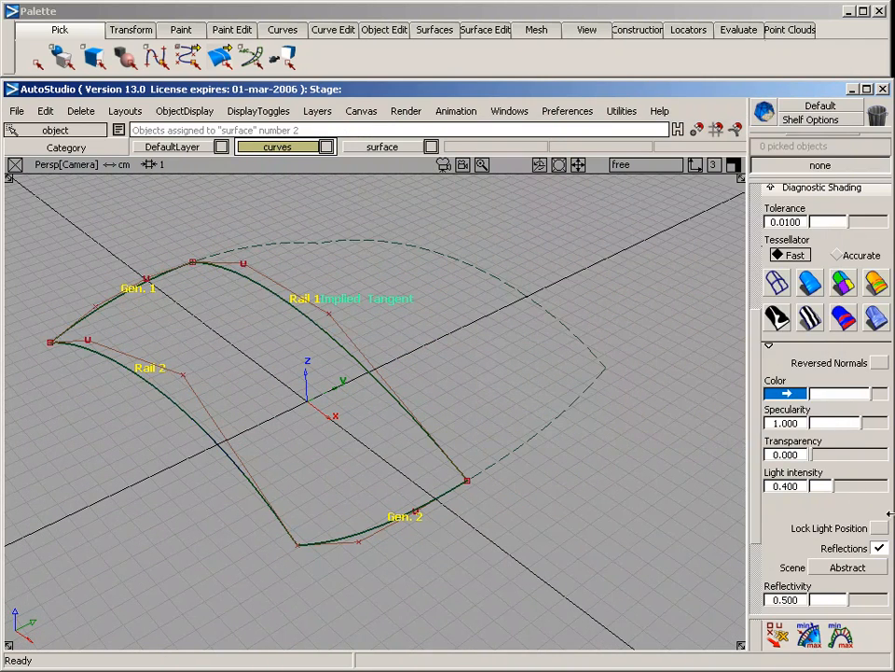
left_click_drag(646, 370, 429, 353, "alt+shift")
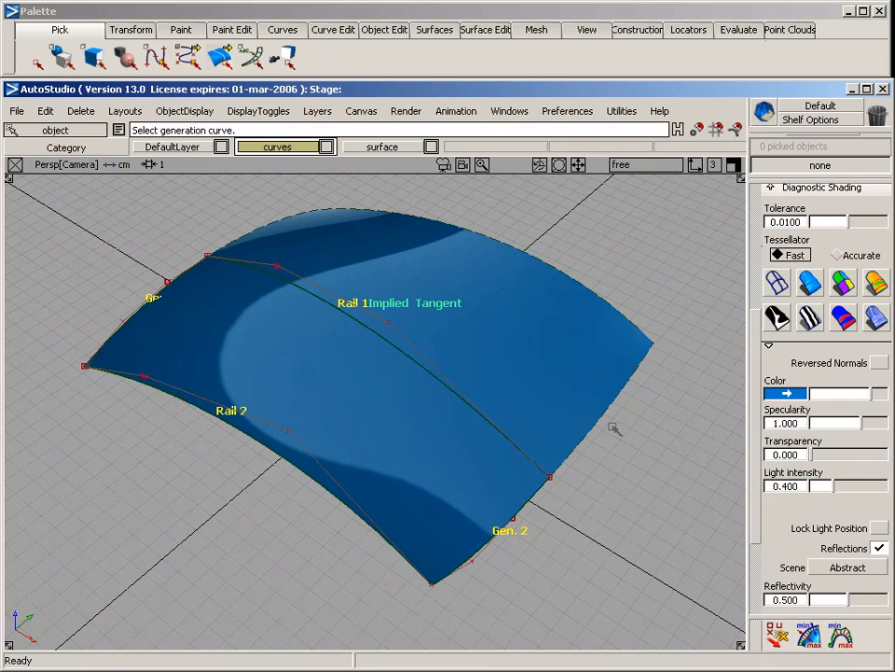
Delete the birail surface, keeping its four construction curves
left_click_drag(510, 204, 509, 273, "ctrl+shift")
key("Delete")
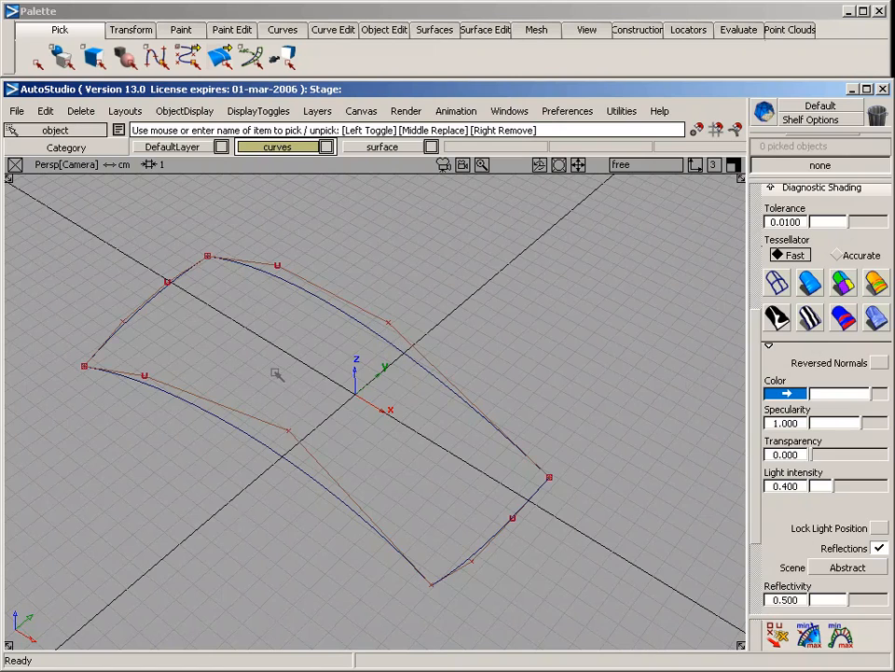
Draw a four-CV curve across the middle, snapping its ends to the two rail curves and placing the inner CVs in the Back view
left_click_drag(277, 373, 272, 343, "alt+shift")
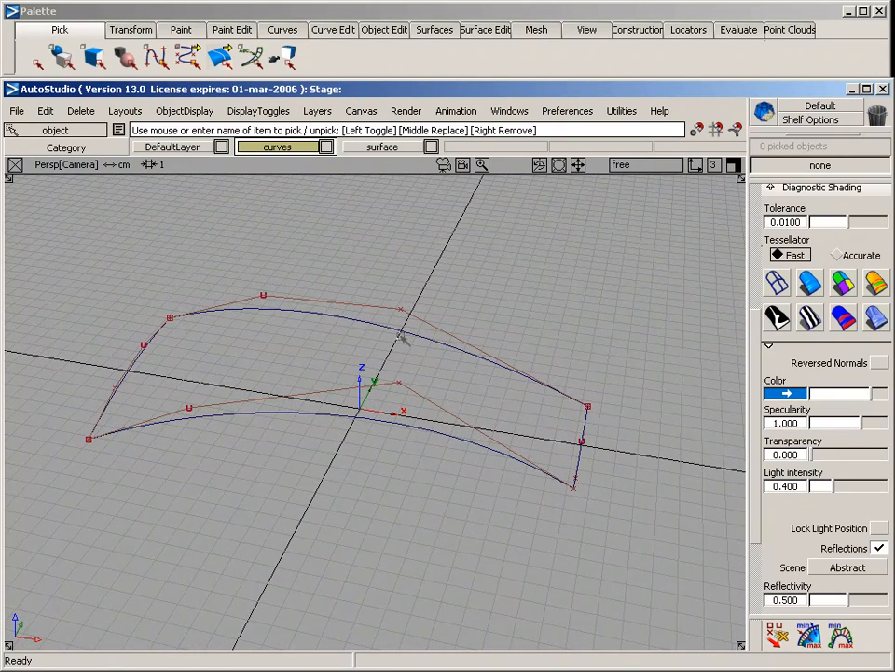
left_click(285, 28)
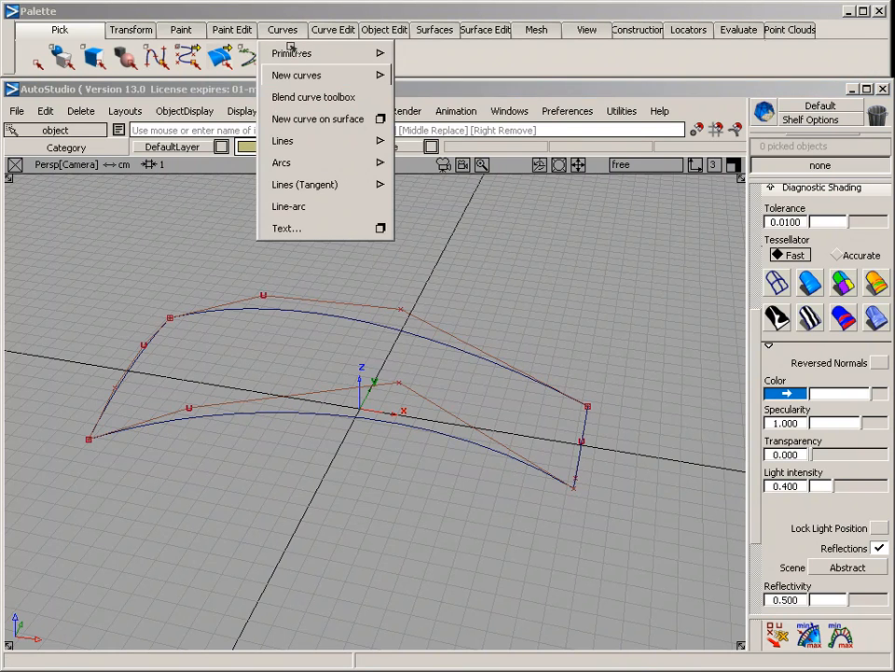
mouse_move(299, 74)
left_click(427, 81)
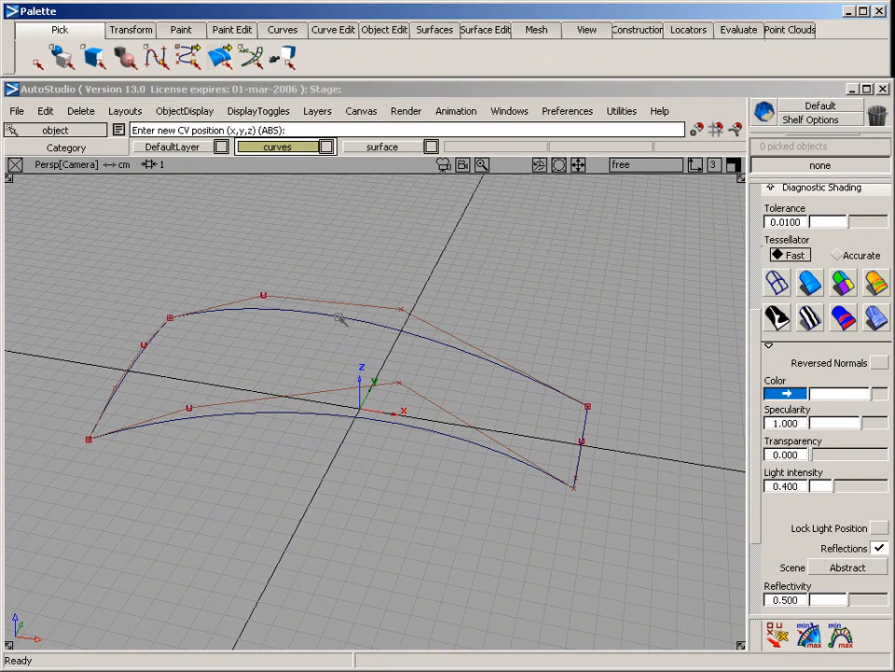
mouse_move(341, 320)
left_mouse_down()
mouse_move(392, 336)
mouse_move(254, 330)
mouse_move(372, 352)
mouse_move(319, 339)
mouse_move(336, 340)
mouse_move(342, 316)
left_mouse_up()
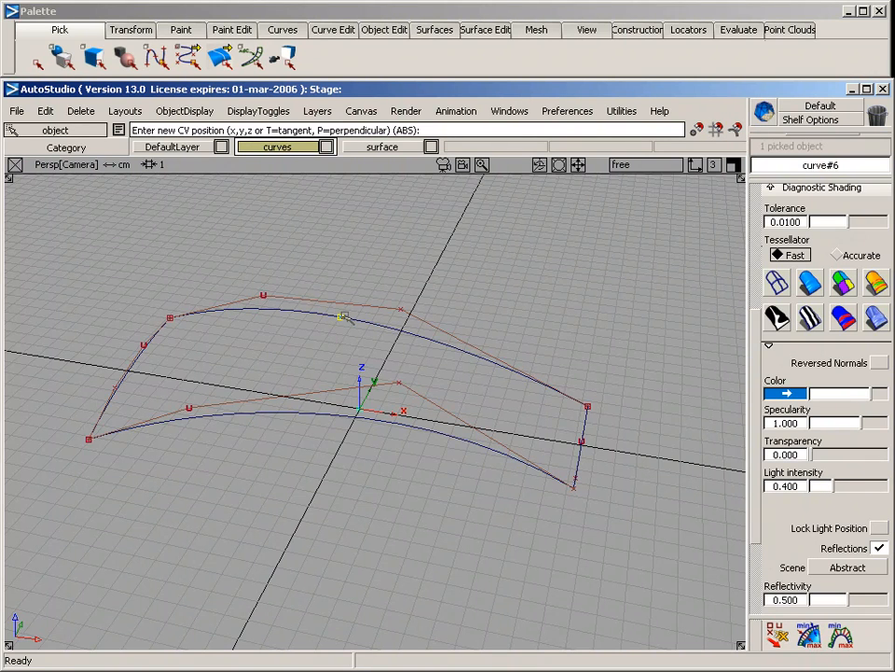
key("F6")
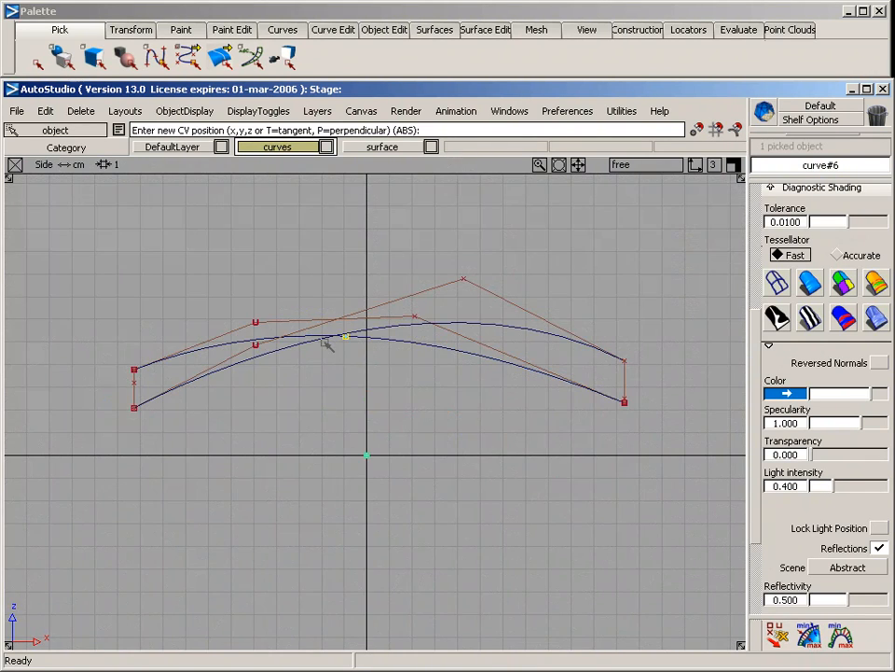
key("F7")
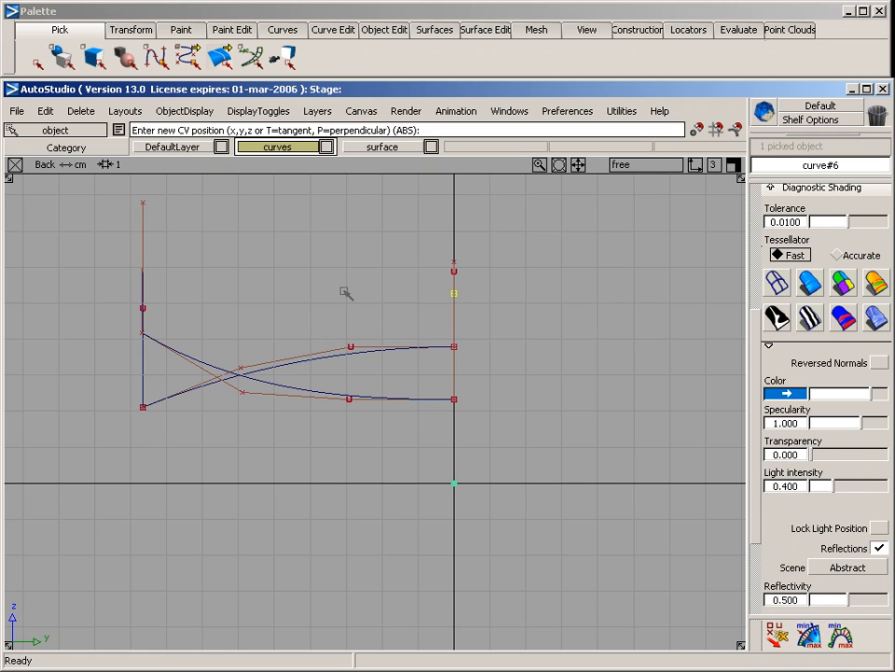
middle_click_drag(350, 293, 354, 294)
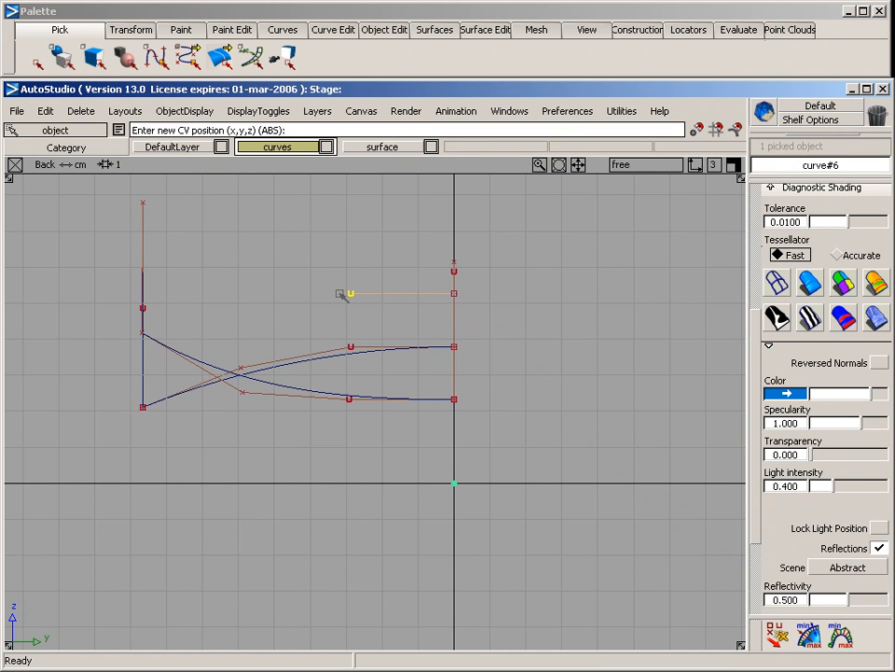
left_click(234, 277)
key("F8")
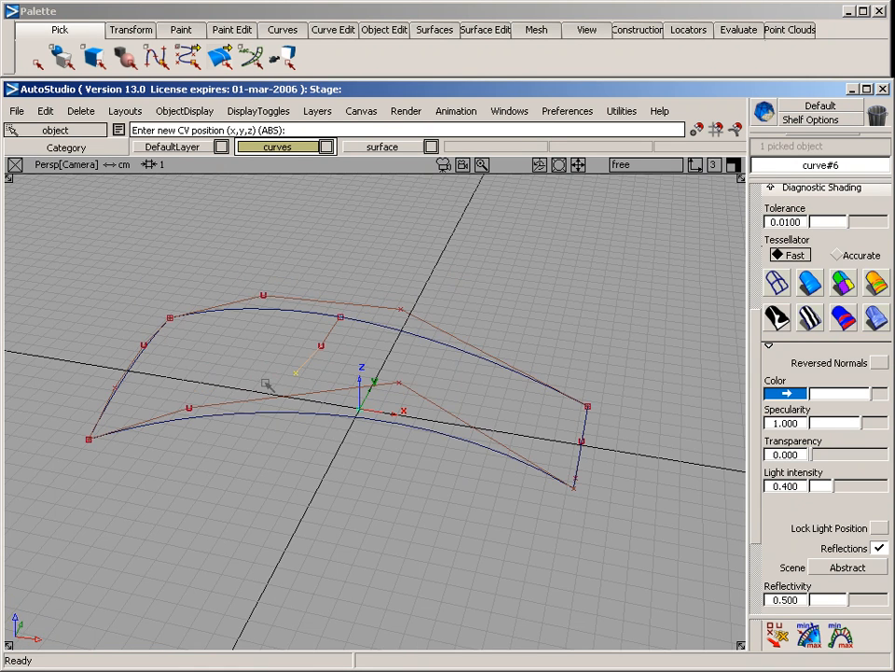
left_click_drag(234, 484, 295, 440, "alt+shift")
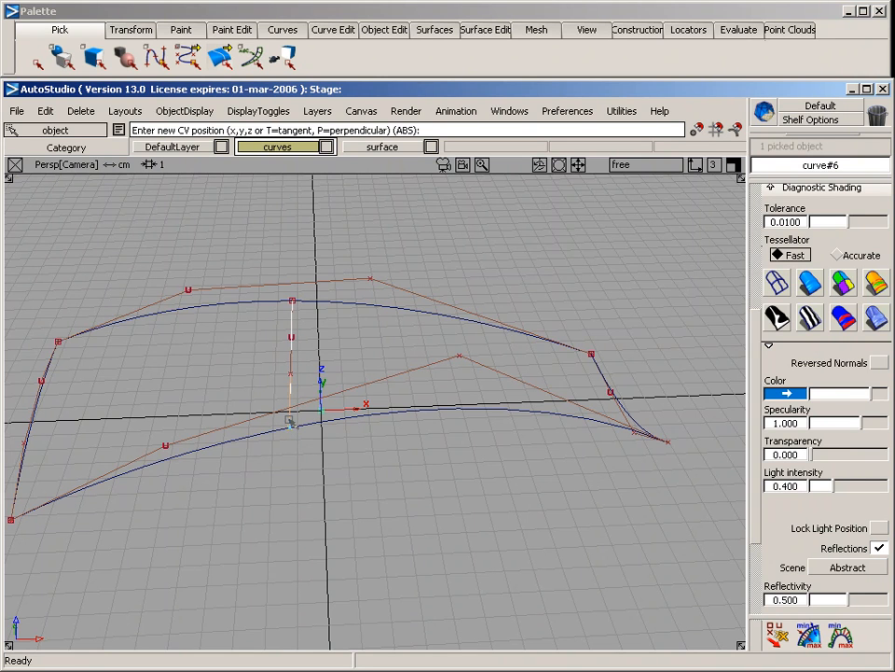
Raise the third CV of the middle cross curve in the Back view to give the curve more crown
mouse_move(171, 376)
left_mouse_down("ctrl+shift")
mouse_move(267, 377)
mouse_move(304, 388)
left_mouse_up("ctrl+shift")
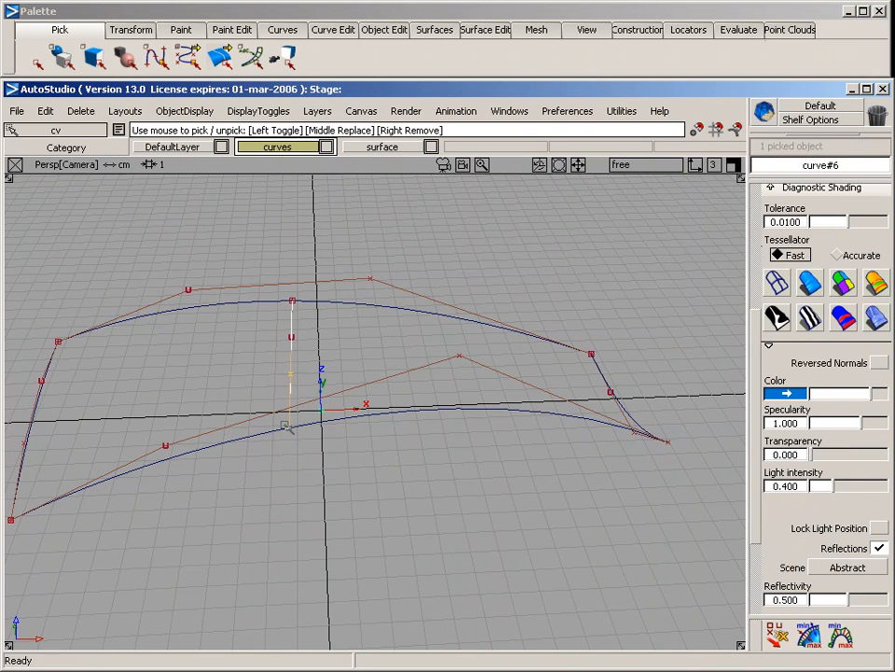
key("F7")
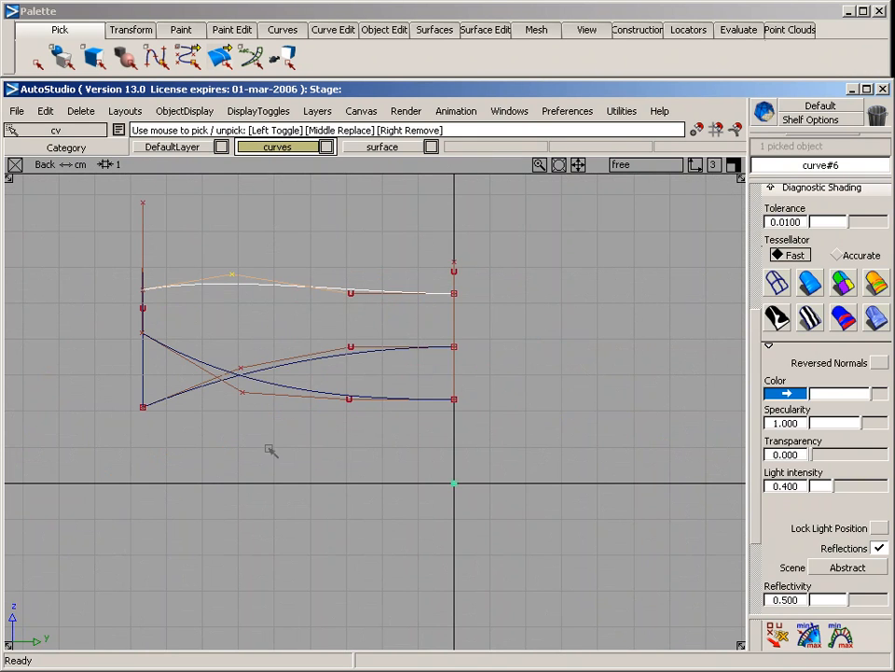
left_click_drag(244, 336, 239, 308)
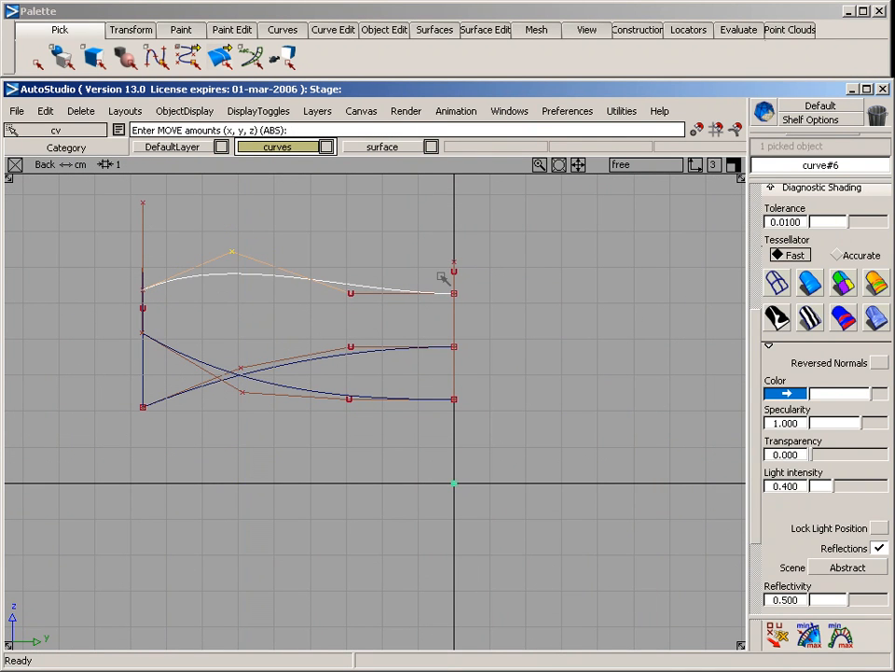
Build a rail surface with 2+ generation curves and two rails, using the three cross curves as generations and the two long curves as rails
key("F8")
left_click_drag(354, 483, 346, 362, "ctrl+shift")
left_click_drag(519, 341, 349, 400, "alt+shift")
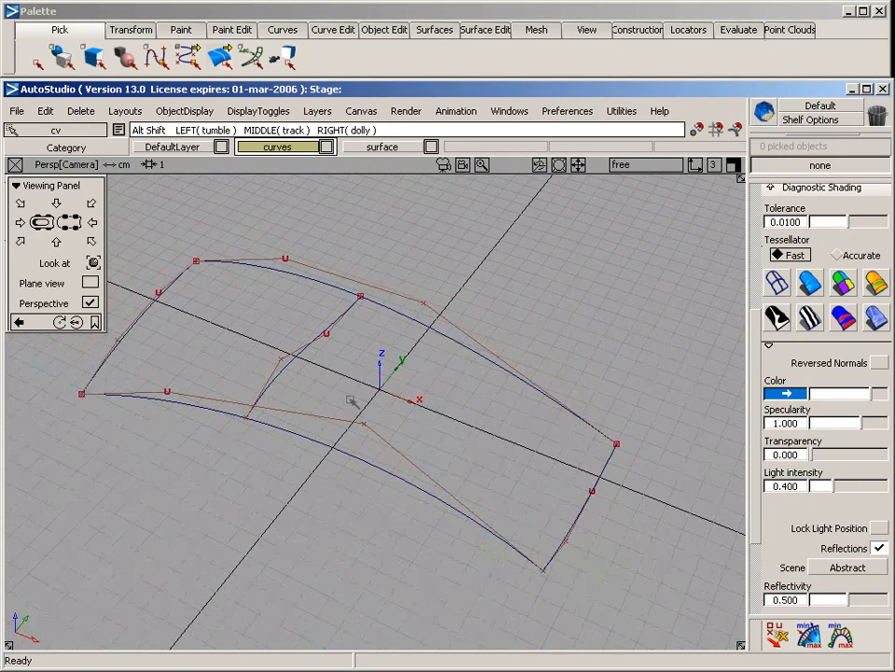
left_click(440, 30)
mouse_move(504, 140)
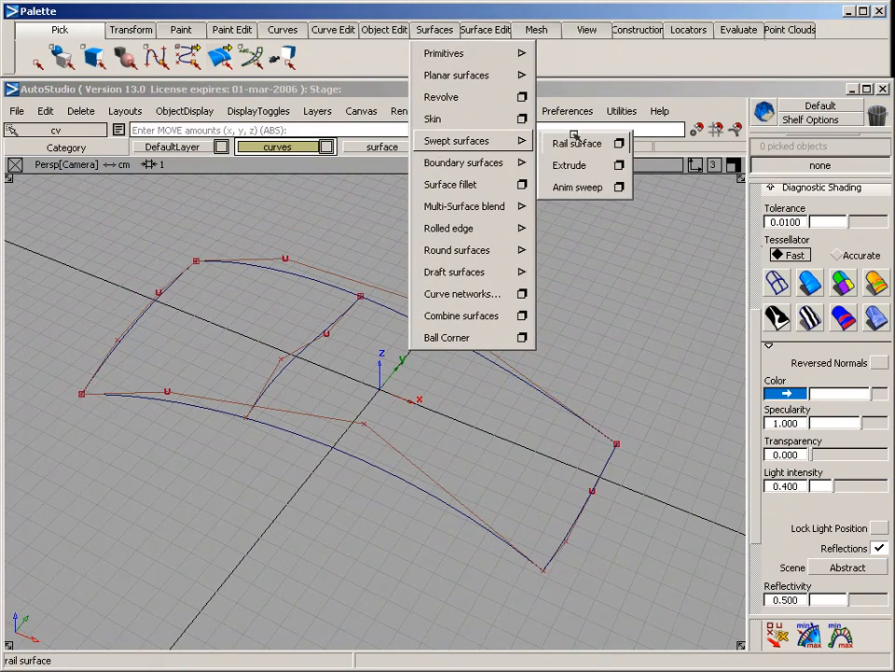
left_click(619, 143)
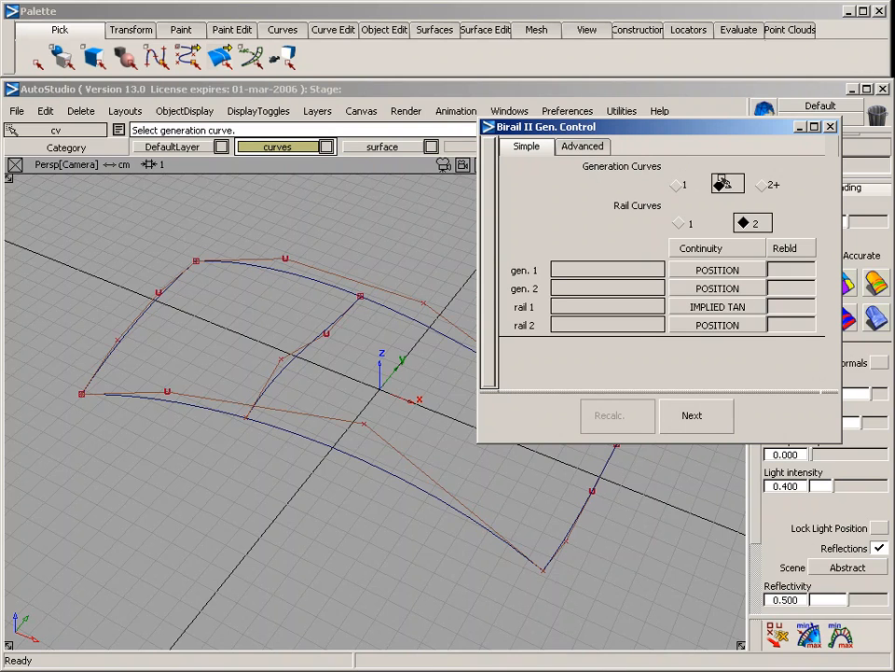
left_click(770, 184)
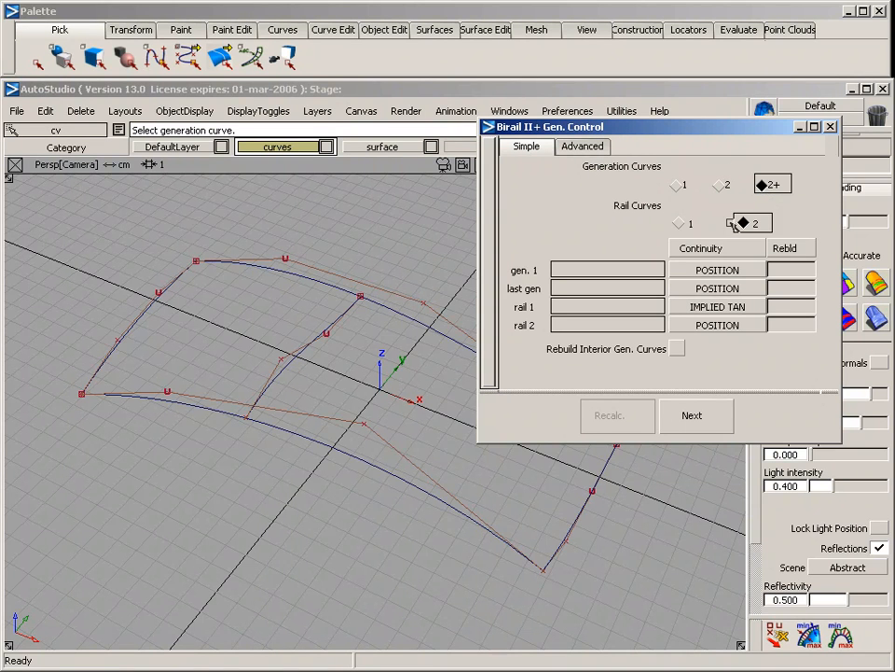
left_click(159, 299)
left_click(293, 358)
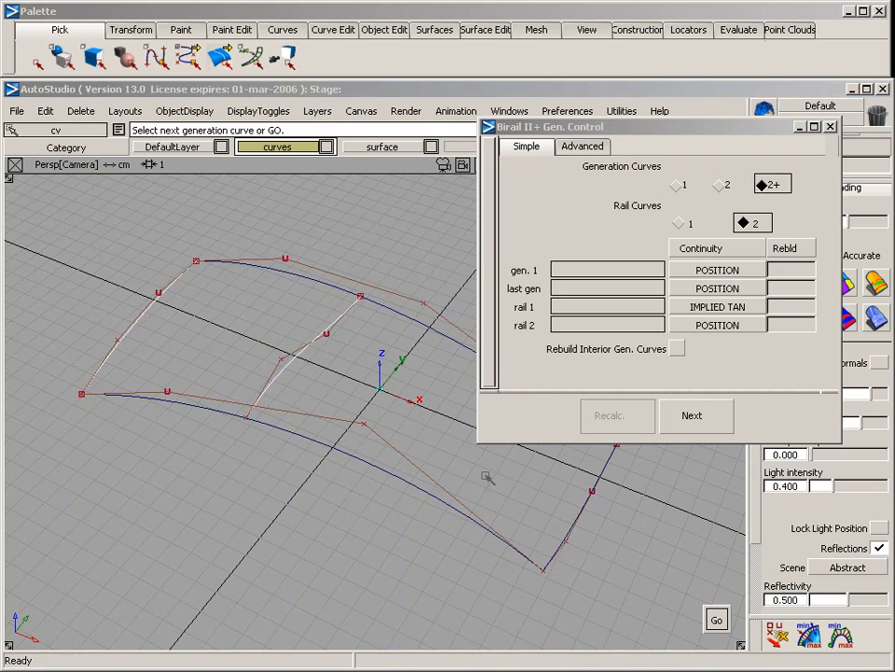
left_click(574, 525)
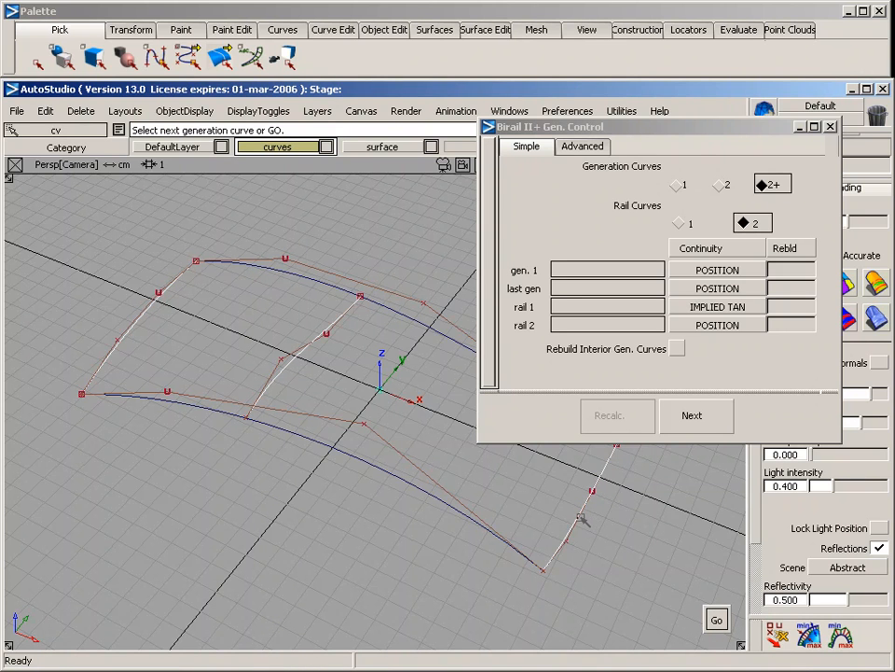
key("space")
left_click(329, 288)
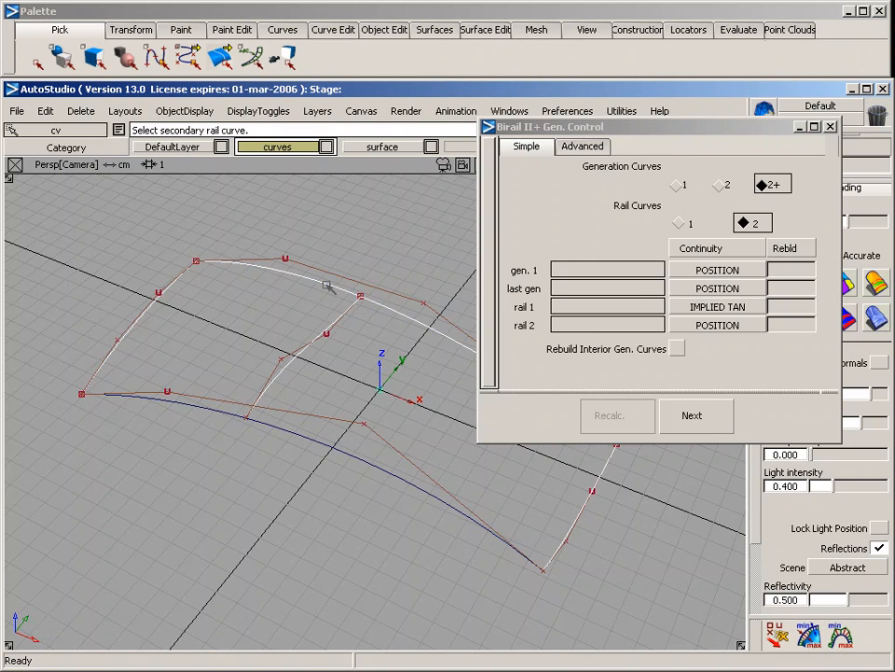
left_click(184, 405)
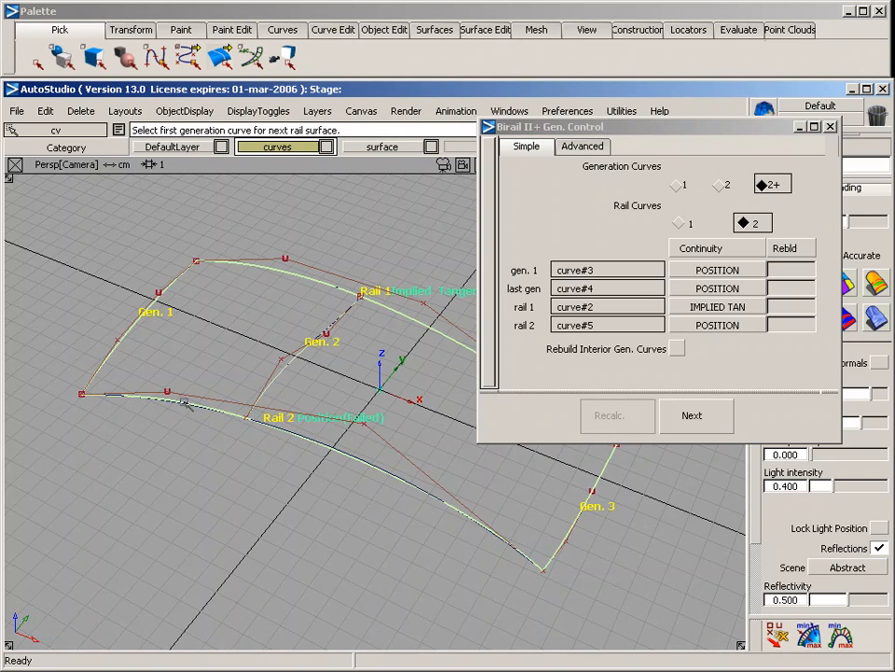
Examine the new surface's edge against the second rail curve and its continuity label from several angles
left_click_drag(248, 358, 245, 430, "alt+shift")
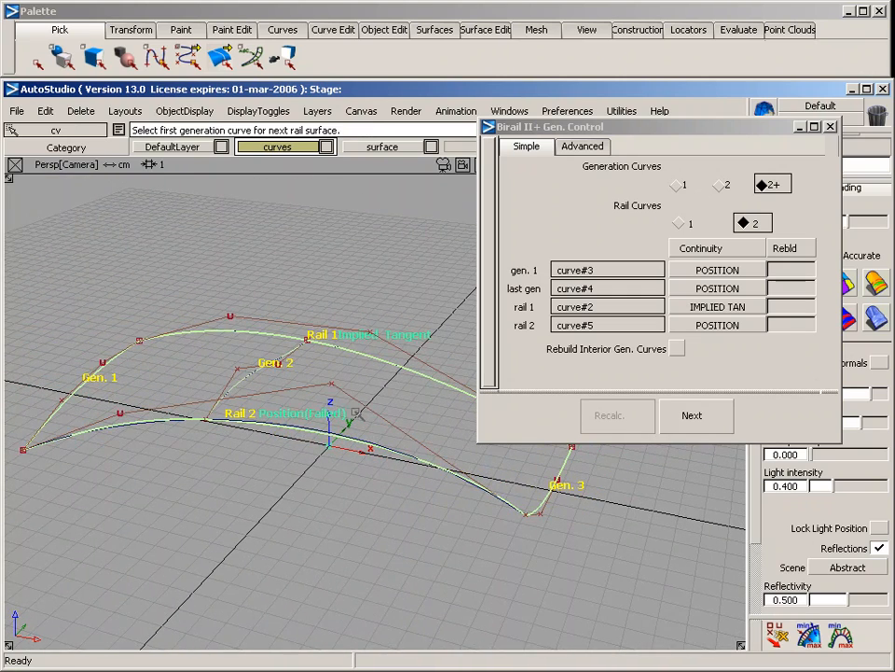
left_click_drag(356, 411, 443, 393, "alt+shift")
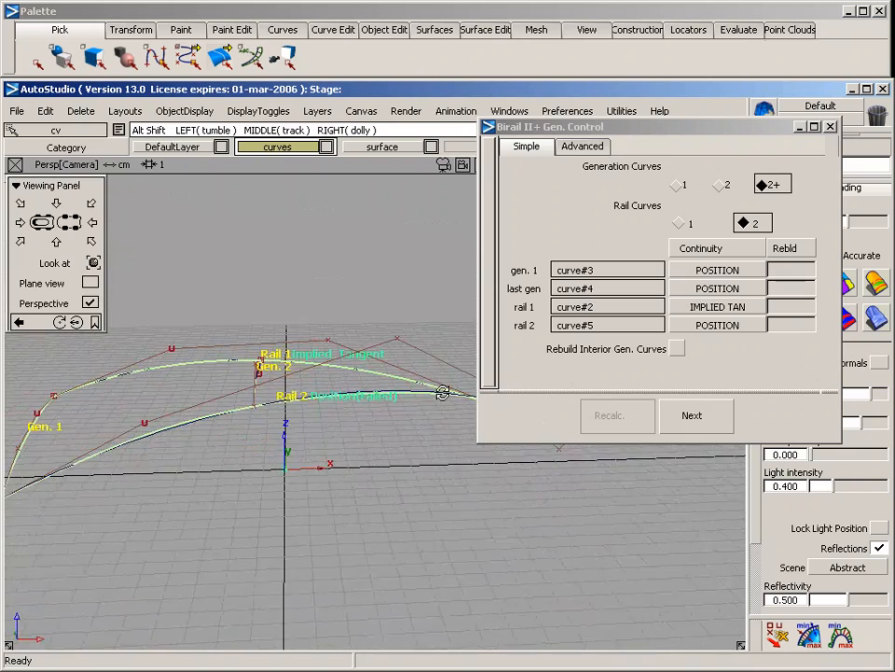
left_click_drag(219, 338, 239, 336, "alt+shift")
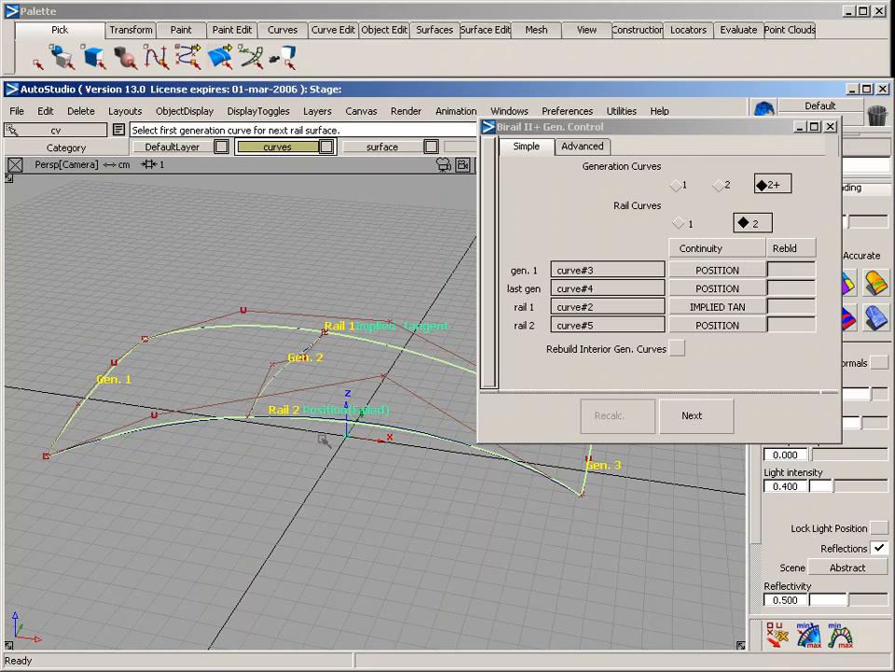
middle_click_drag(261, 444, 334, 442, "alt+shift")
right_click_drag(305, 448, 467, 532, "alt+shift")
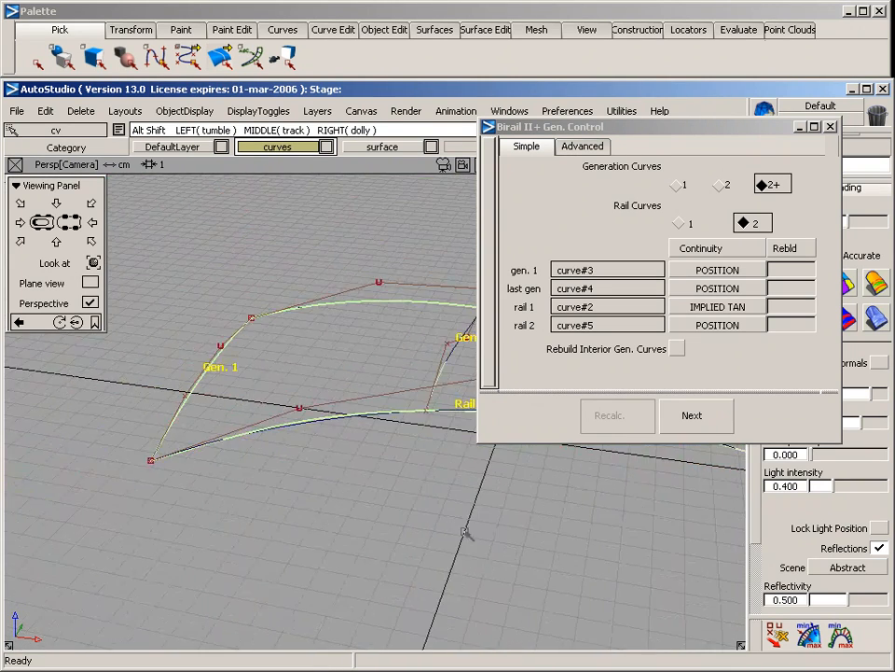
Lower the third CV of the middle cross curve to see how the rail surface follows it
left_click_drag(467, 532, 278, 464, "alt+shift")
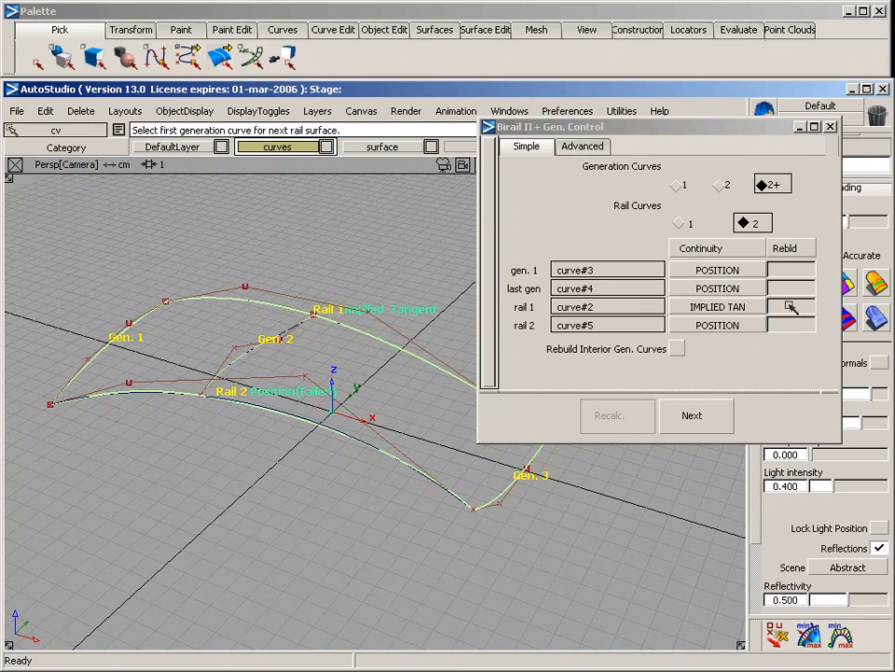
mouse_move(157, 321)
left_mouse_down("ctrl+shift")
mouse_move(220, 322)
mouse_move(244, 365)
left_mouse_up("ctrl+shift")
middle_click_drag(245, 374, 251, 292, "ctrl+shift")
mouse_move(257, 241)
right_mouse_down()
mouse_move(261, 256)
mouse_move(262, 247)
right_mouse_up()
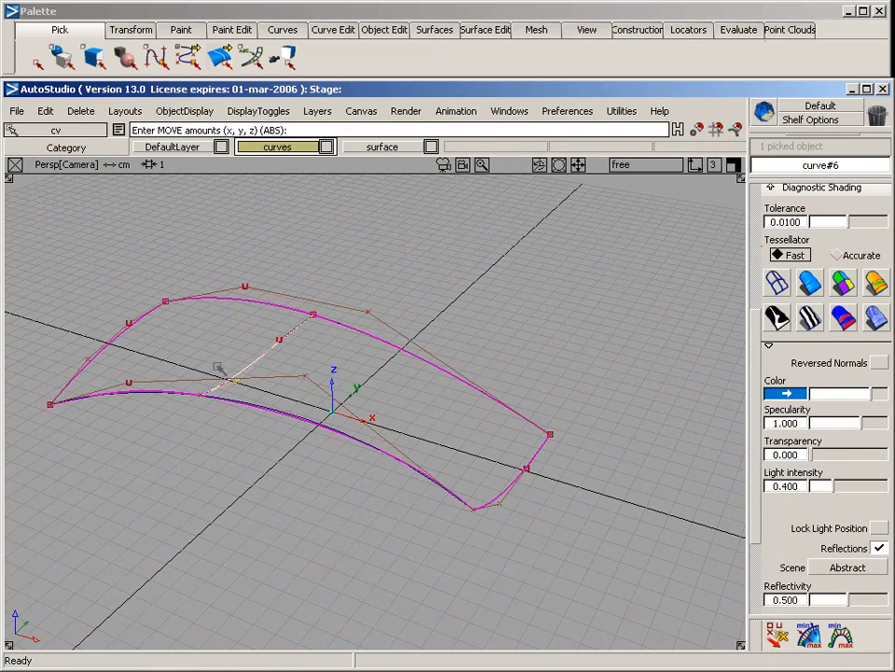
Delete the rail surface together with the middle cross curve, keeping the two rails and the two end curves
left_click_drag(248, 313, 257, 258, "ctrl+shift")
left_click_drag(255, 330, 323, 358)
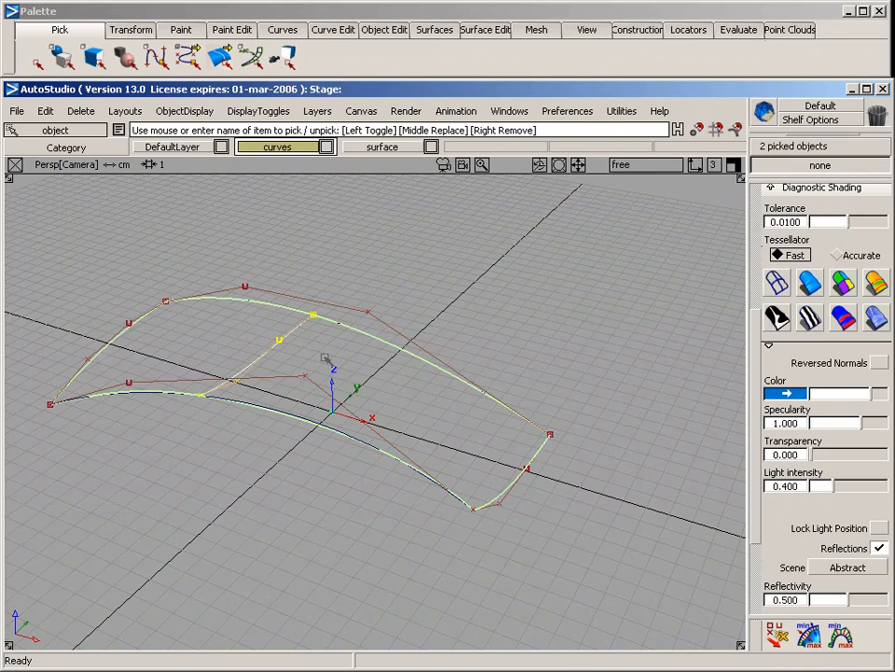
key("Delete")
key("Return")
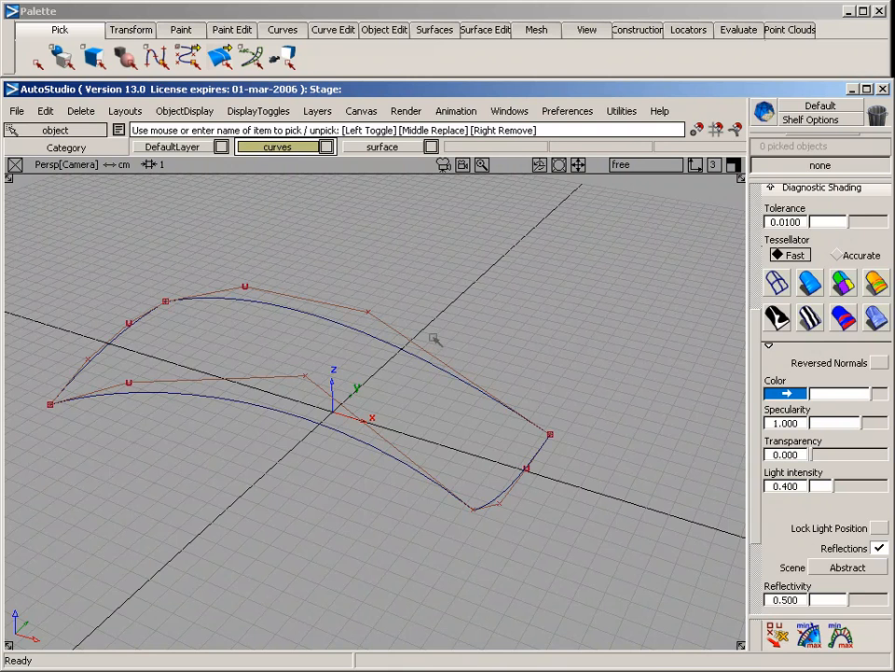
Draw a four-CV cross curve nearer the +X end, snapping its ends to the two rails and placing the inner CVs in the Back view
left_click(282, 30)
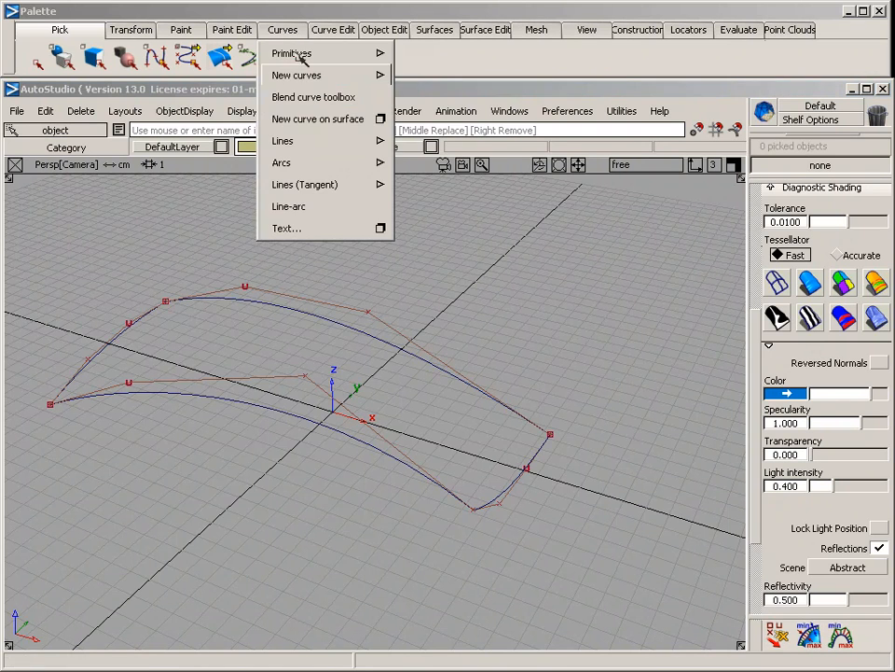
mouse_move(379, 74)
left_click(425, 74)
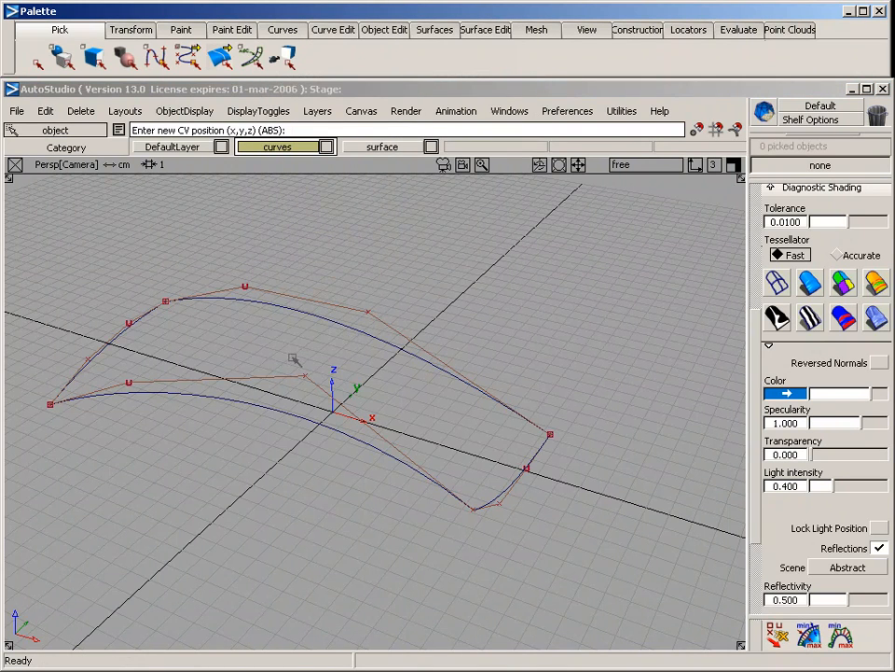
left_click_drag(313, 317, 421, 377)
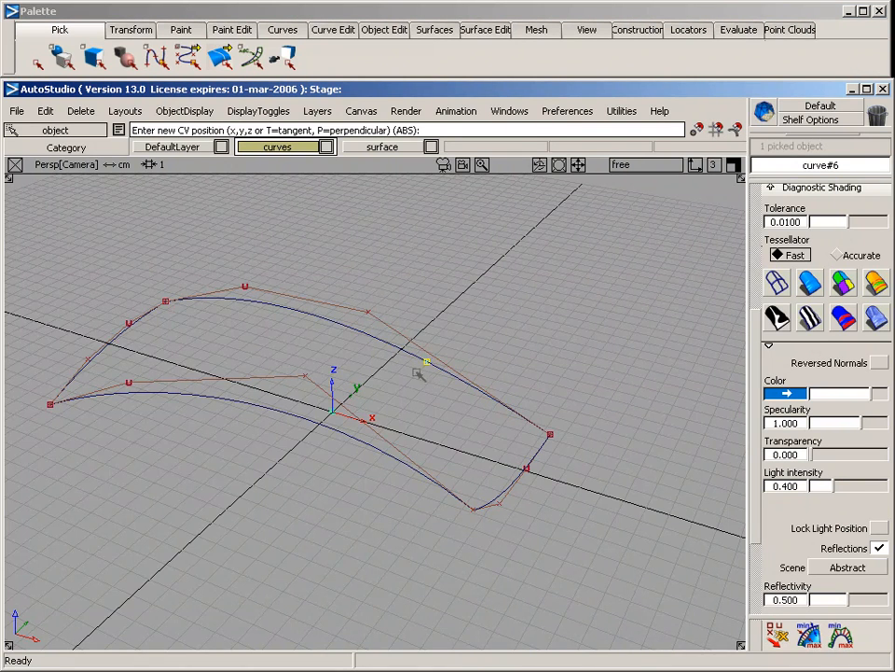
key("F7")
left_click(349, 325)
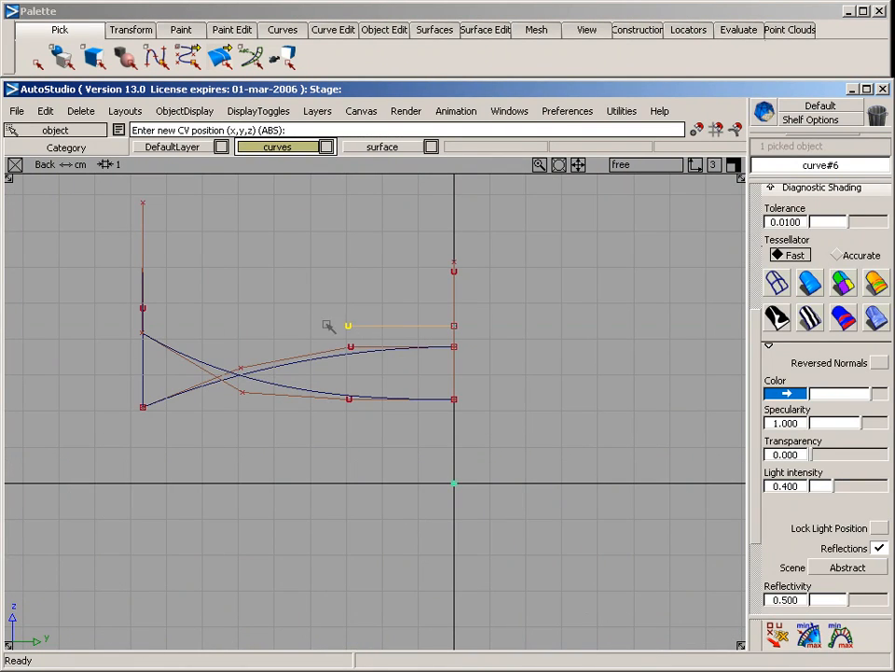
left_click(229, 311)
key("F8")
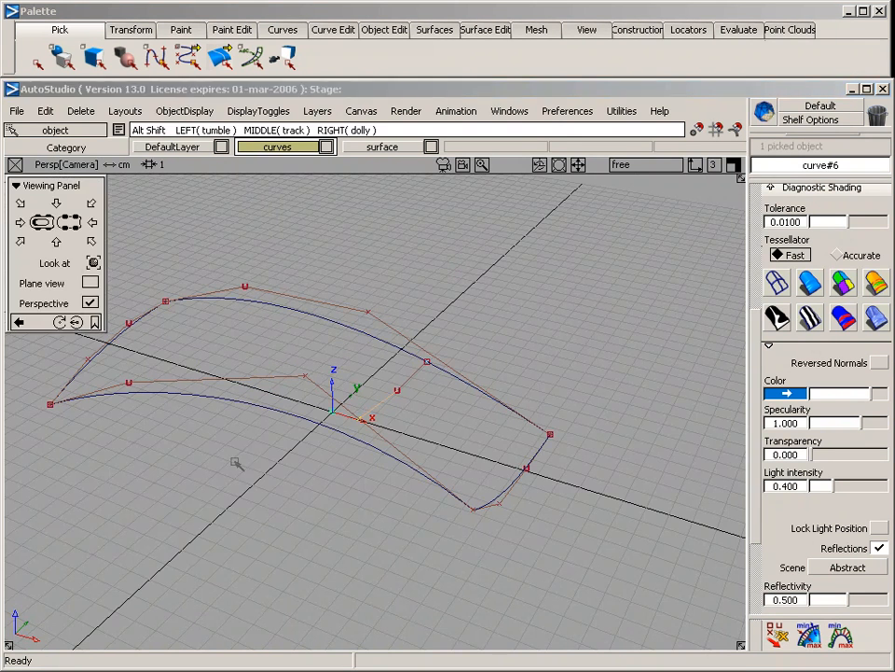
left_click_drag(236, 462, 397, 430, "alt+shift")
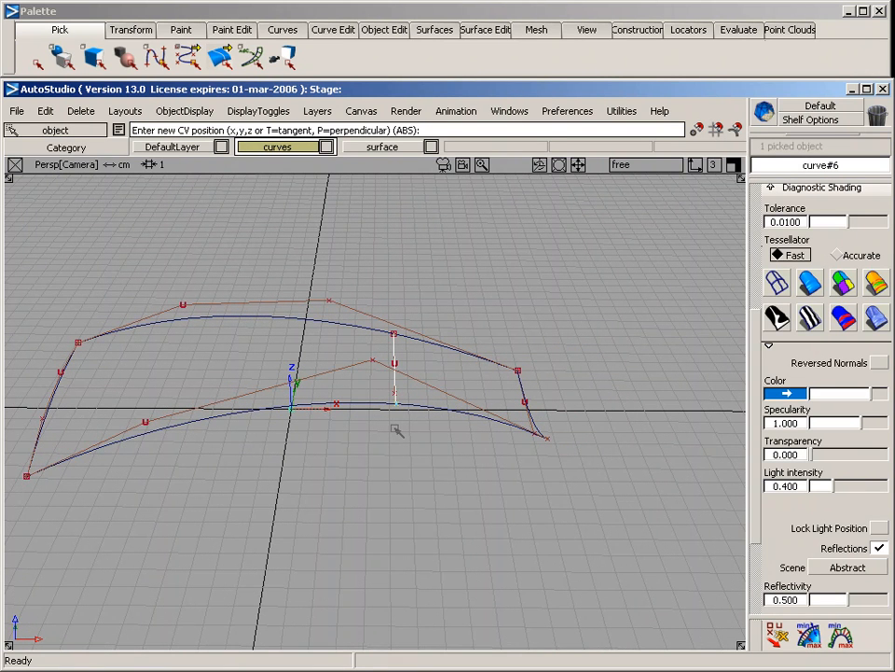
key("F7")
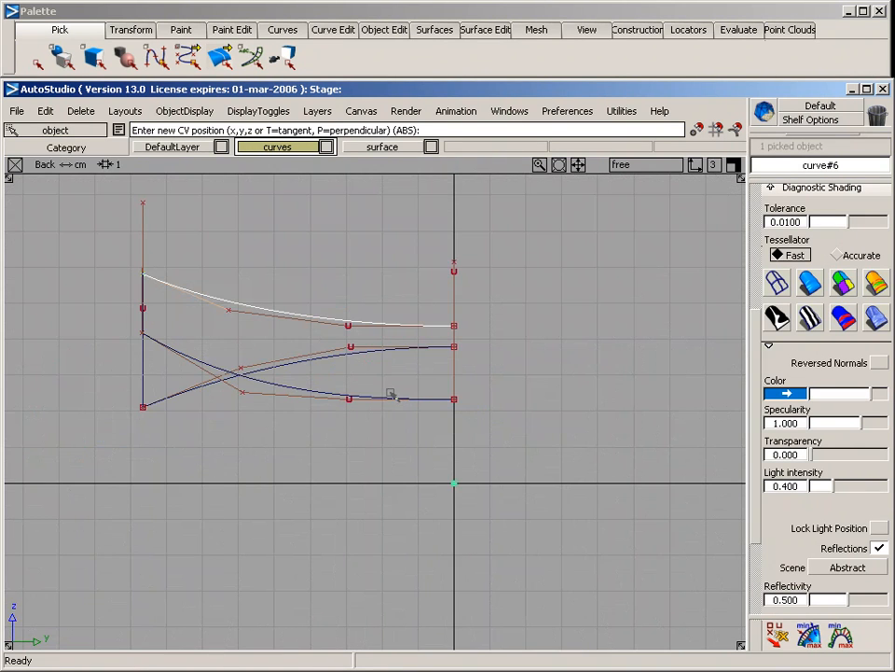
key("F8")
left_click(500, 539)
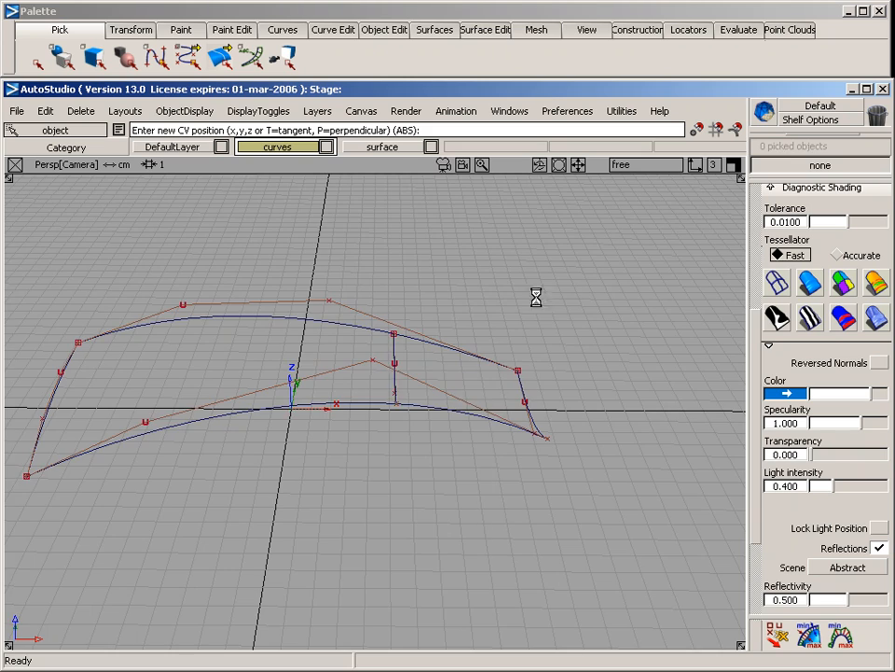
Build a 2+ generation, two-rail surface using the three cross curves as generations and the two long curves as rails
left_click_drag(536, 298, 296, 280, "alt+shift")
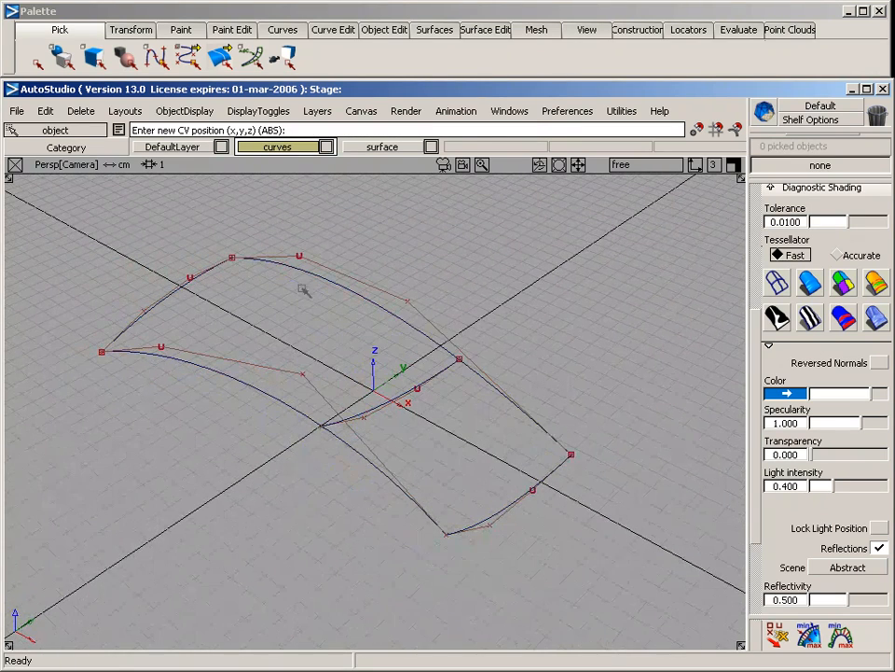
left_click(435, 29)
mouse_move(495, 142)
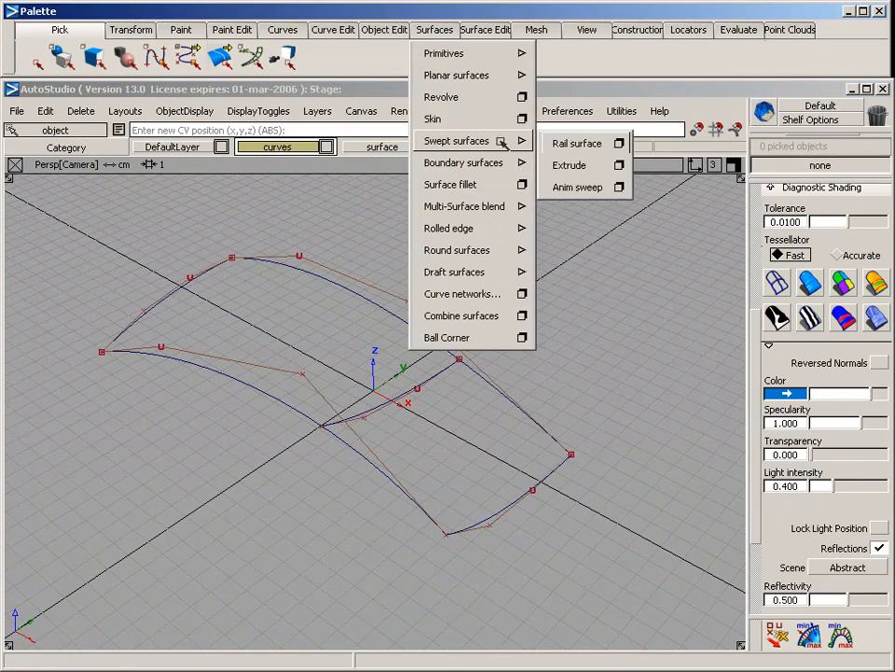
left_click(622, 142)
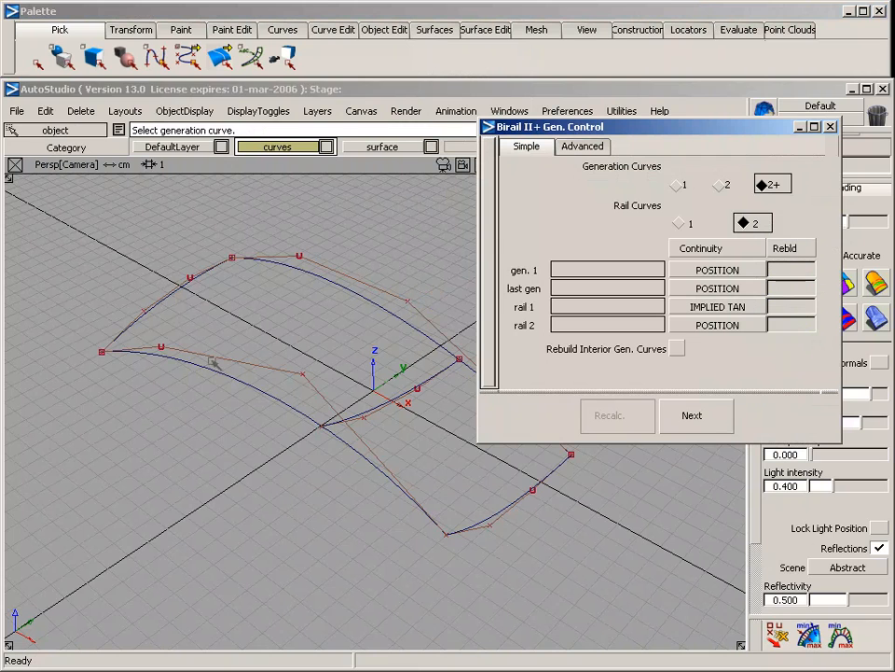
left_click(177, 293)
left_click(397, 403)
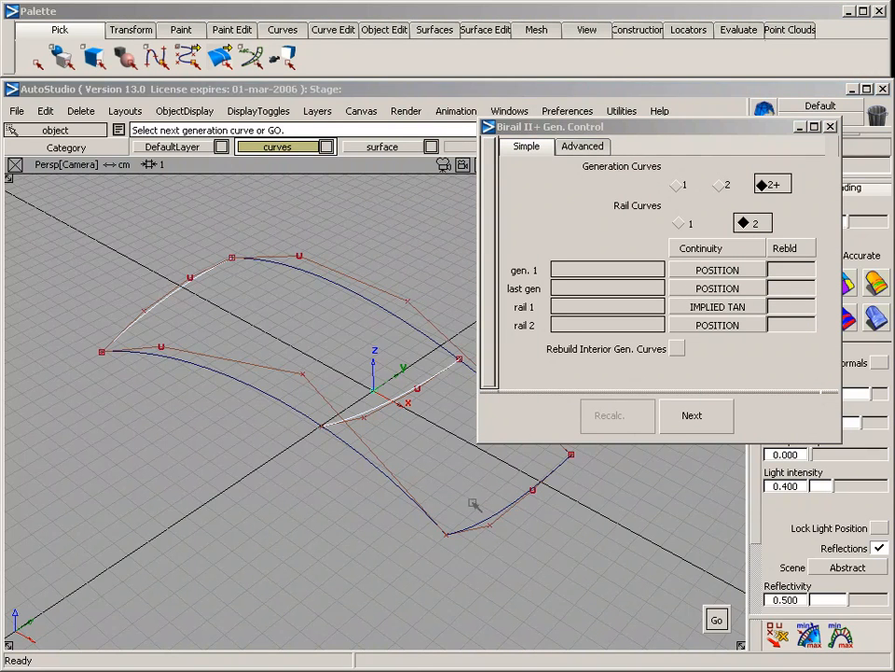
left_click(493, 516)
key("space")
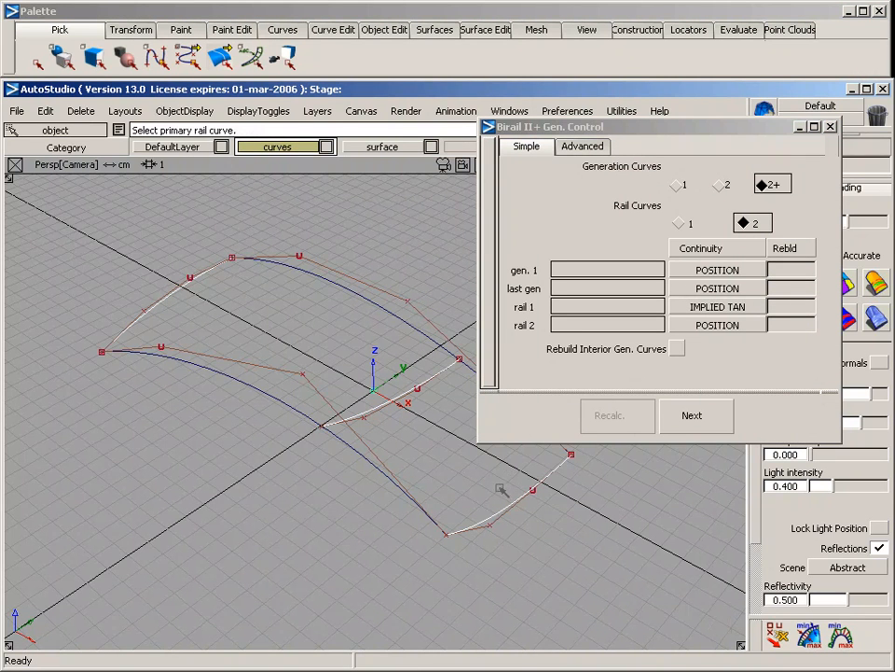
left_click(387, 315)
left_click(211, 306)
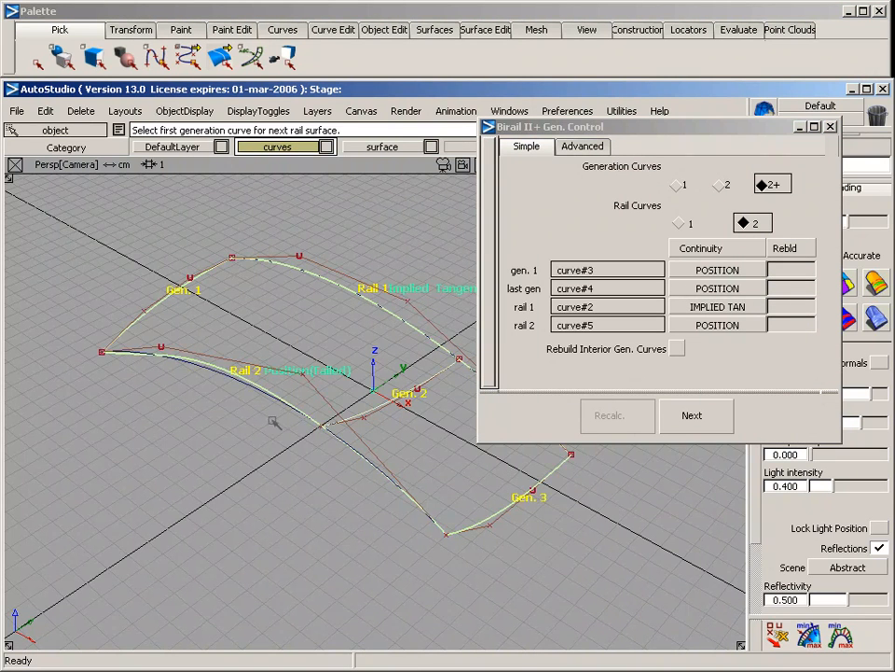
Inspect the surface edge along the second rail, and raise the third CV of the inner cross curve
key("alt+shift")
left_click_drag(210, 459, 259, 383, "alt+shift")
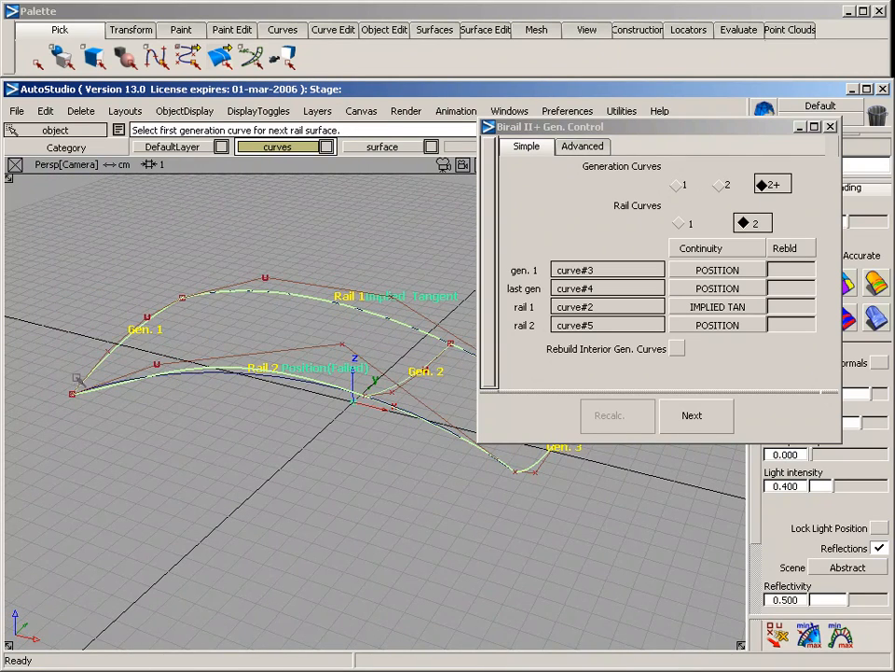
key("alt+shift")
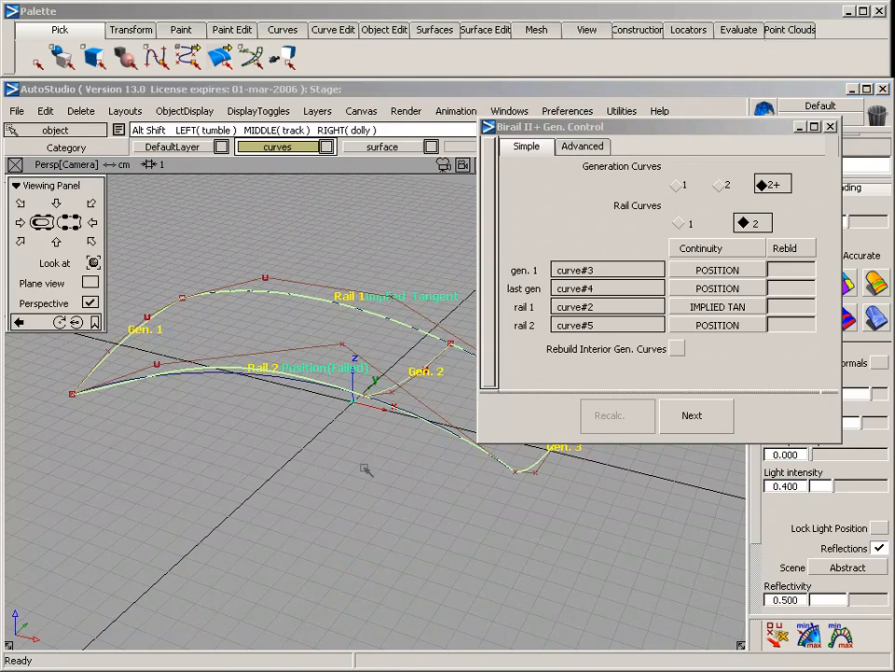
left_click_drag(258, 369, 345, 424, "alt+shift")
key("ctrl+5")
middle_click_drag(256, 501, 257, 453, "ctrl+shift")
right_click_drag(255, 479, 257, 444)
Pick a CV of the second rail curve and compare that curve with the surface edge in the Side view
left_click_drag(166, 379, 240, 380, "ctrl+shift")
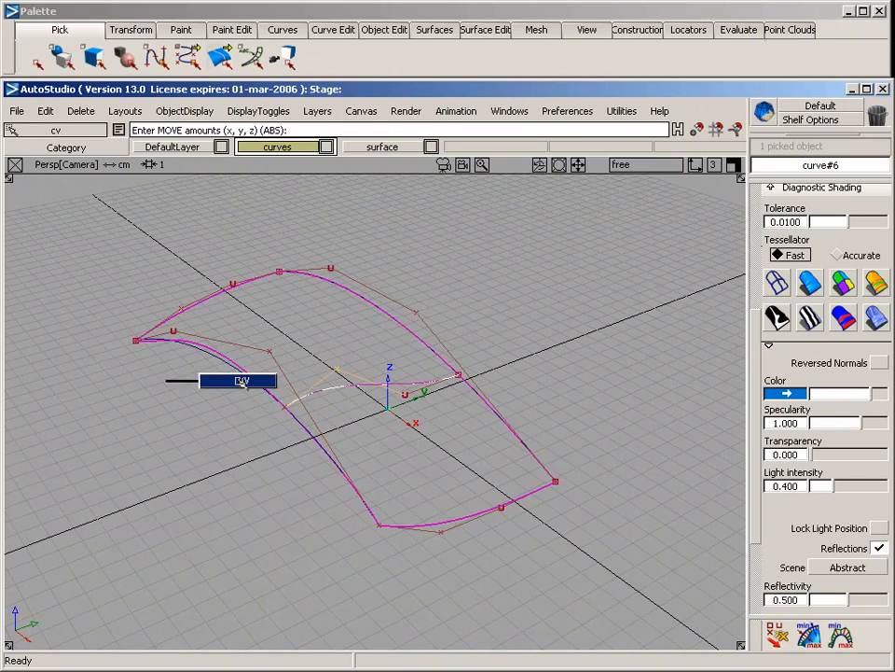
left_click_drag(211, 429, 264, 434, "alt+shift")
left_click_drag(127, 372, 192, 411)
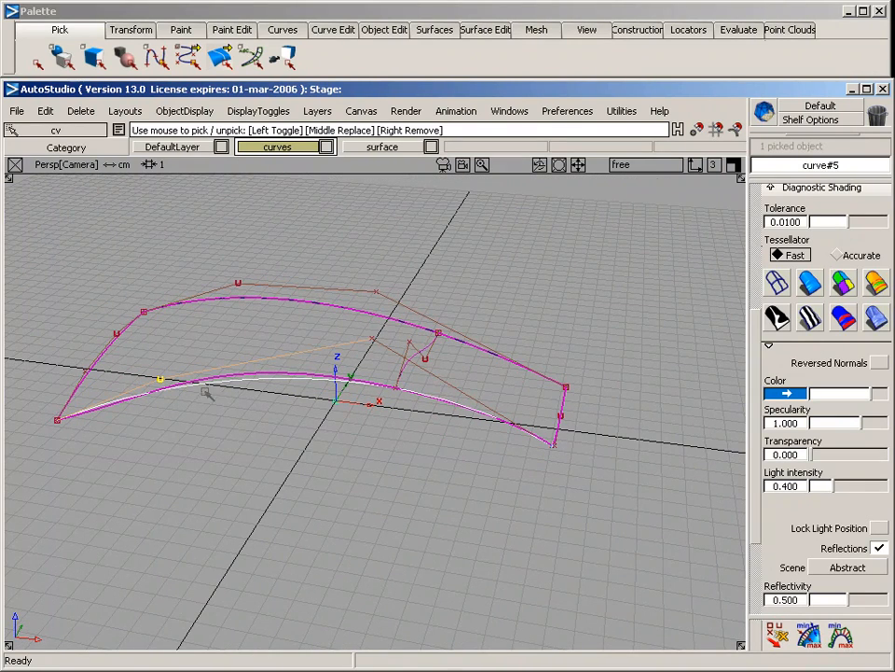
key("F6")
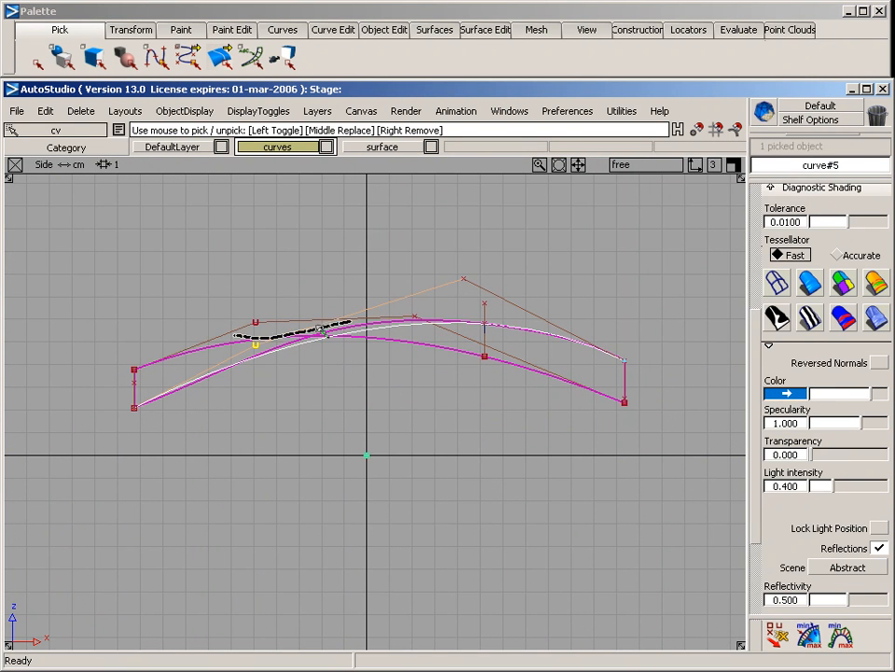
key("F8")
left_click_drag(346, 436, 351, 294, "ctrl+shift")
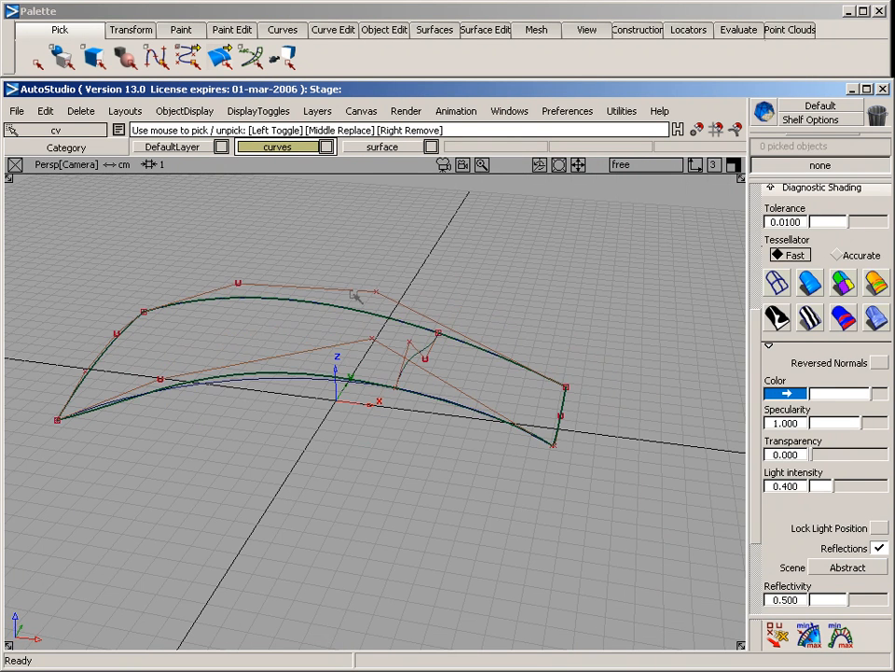
Pick the rail surface and assign it to the surface layer to display its mirrored half
mouse_move(355, 240)
left_mouse_down("ctrl+shift")
mouse_move(355, 326)
mouse_move(345, 336)
left_mouse_up("ctrl+shift")
left_click(344, 311)
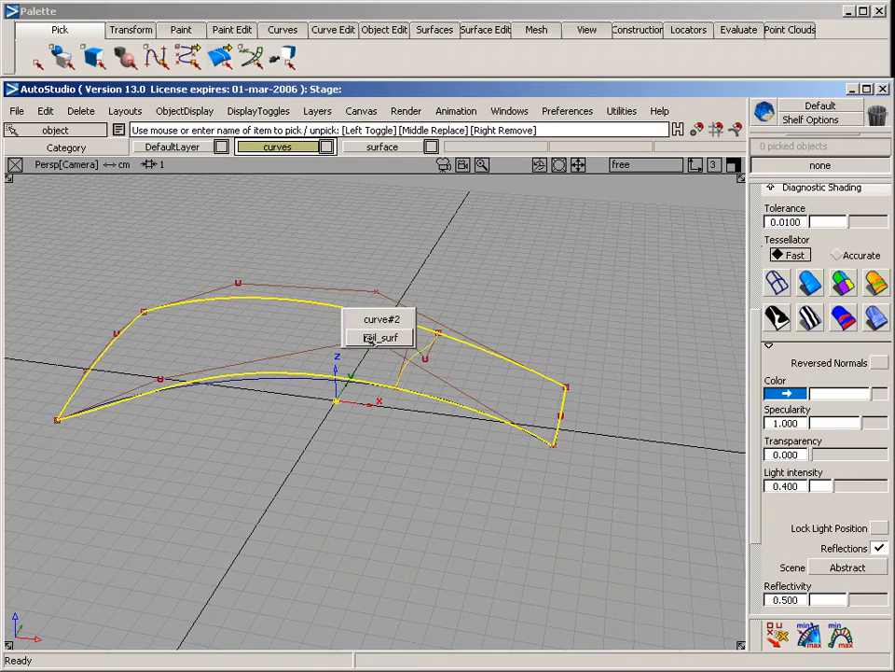
left_click(368, 339)
left_click_drag(470, 320, 277, 299, "alt+shift")
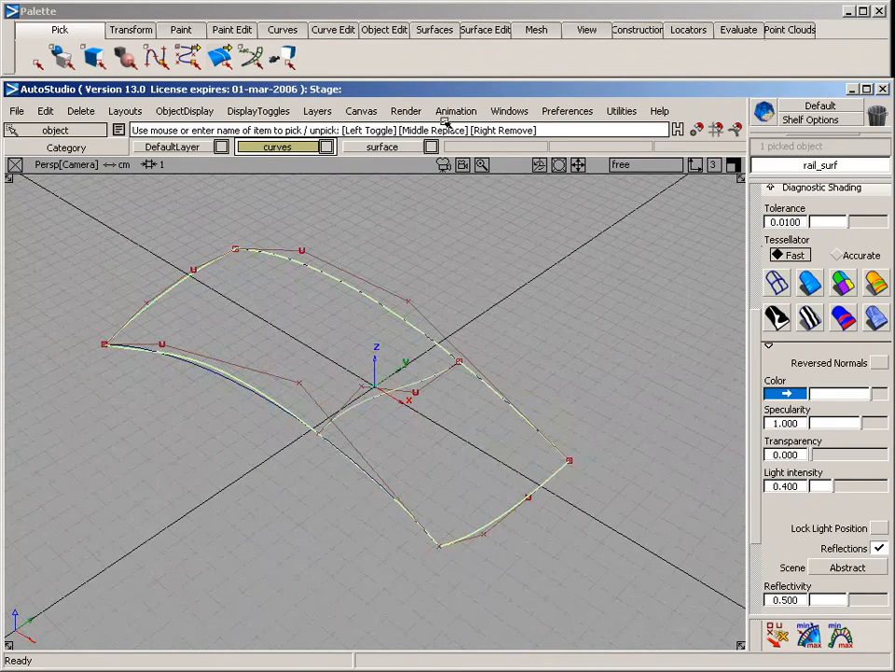
left_click_drag(391, 148, 385, 222)
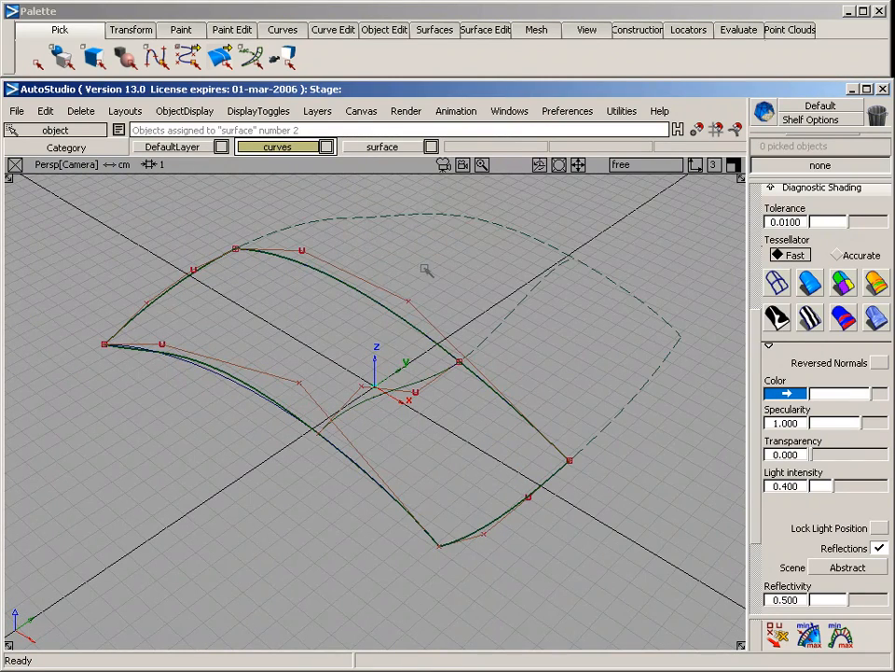
Shade the surface with diagnostic shading and examine its highlights across the centre line and around the inner cross curve
left_click(814, 290)
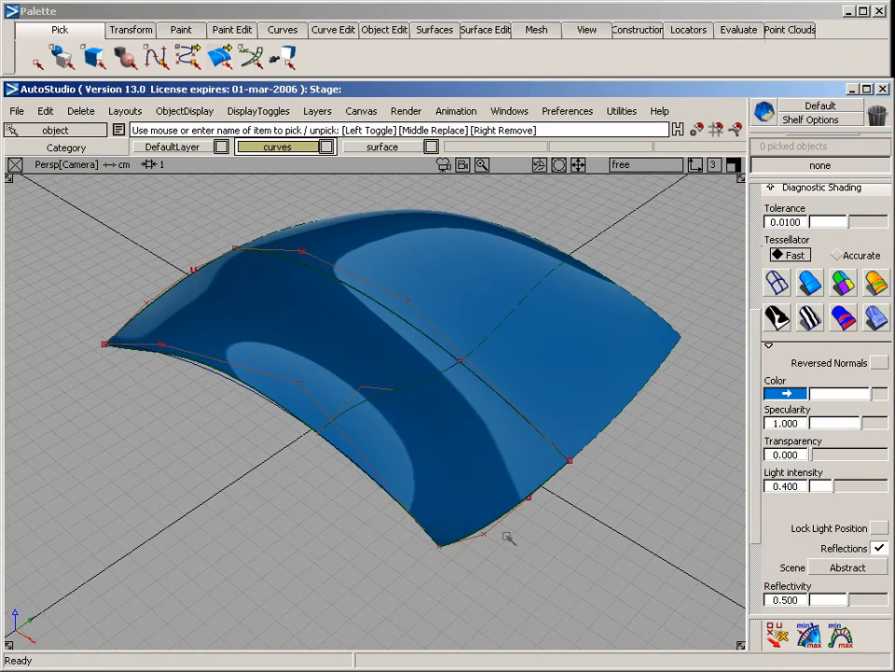
mouse_move(505, 535)
left_mouse_down("alt+shift")
mouse_move(584, 537)
mouse_move(100, 476)
left_mouse_up("alt+shift")
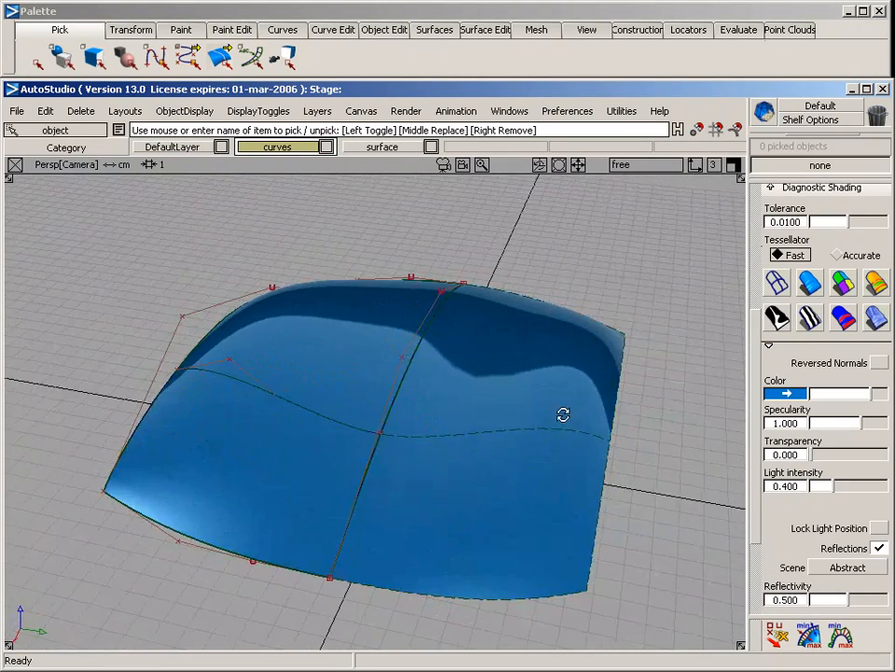
left_click_drag(563, 416, 230, 500, "alt+shift")
middle_click_drag(328, 484, 333, 457, "alt+shift")
mouse_move(332, 457)
left_mouse_down("alt+shift")
mouse_move(300, 512)
mouse_move(434, 416)
mouse_move(320, 474)
mouse_move(186, 435)
left_mouse_up("alt+shift")
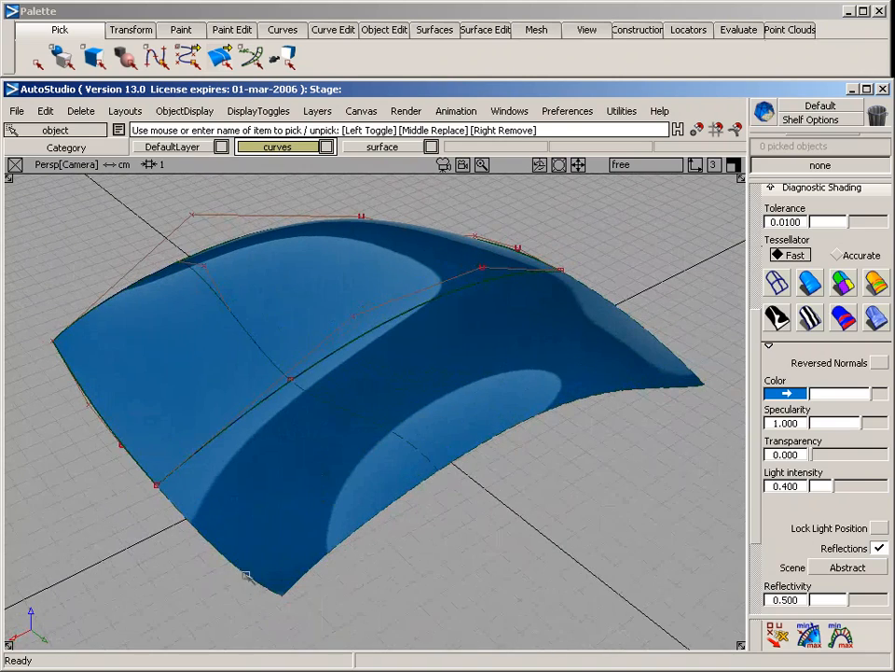
left_click_drag(616, 421, 410, 420, "alt+shift")
left_click(326, 416)
left_click_drag(241, 494, 196, 363, "alt+shift")
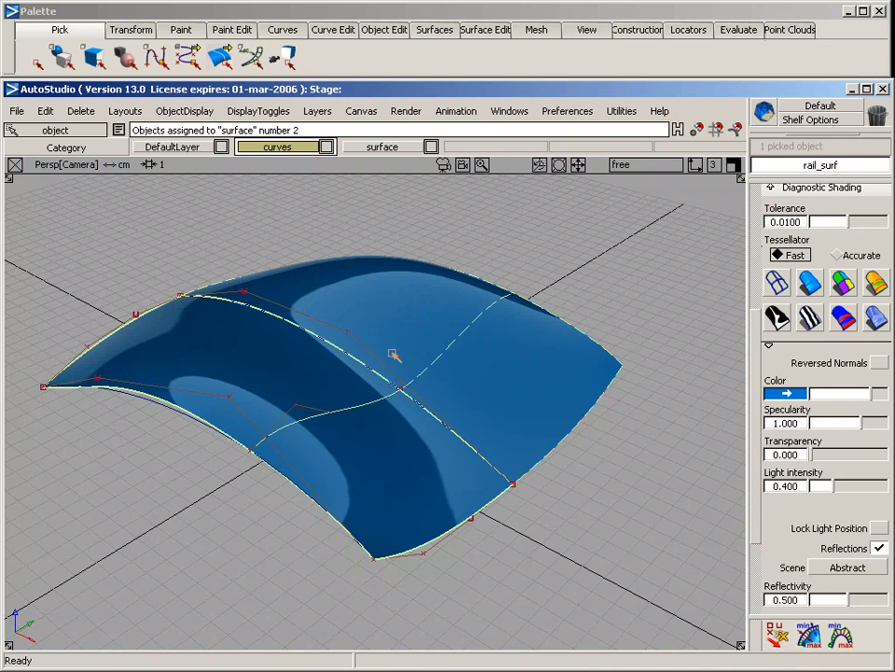
left_click(501, 588)
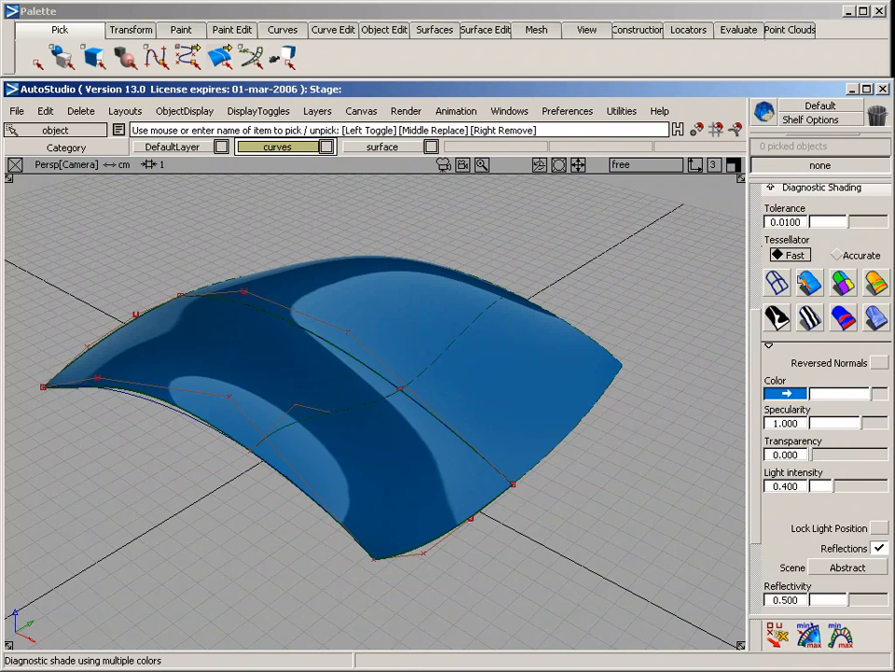
Turn off the diagnostic shading and delete the rail surface, the inner cross curve, the second rail and the +X end curve
left_click(774, 284)
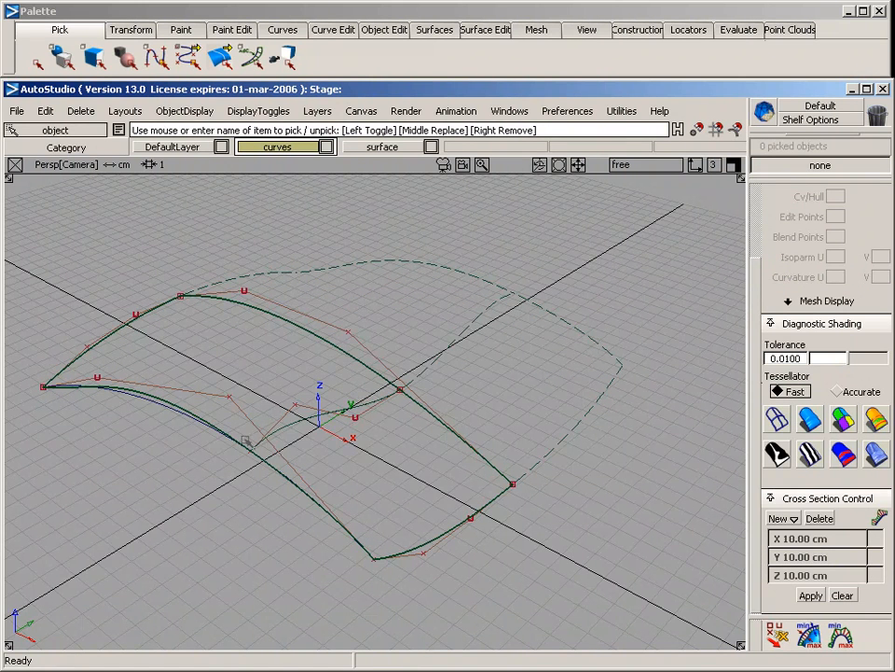
left_click_drag(150, 369, 266, 466)
key("Delete")
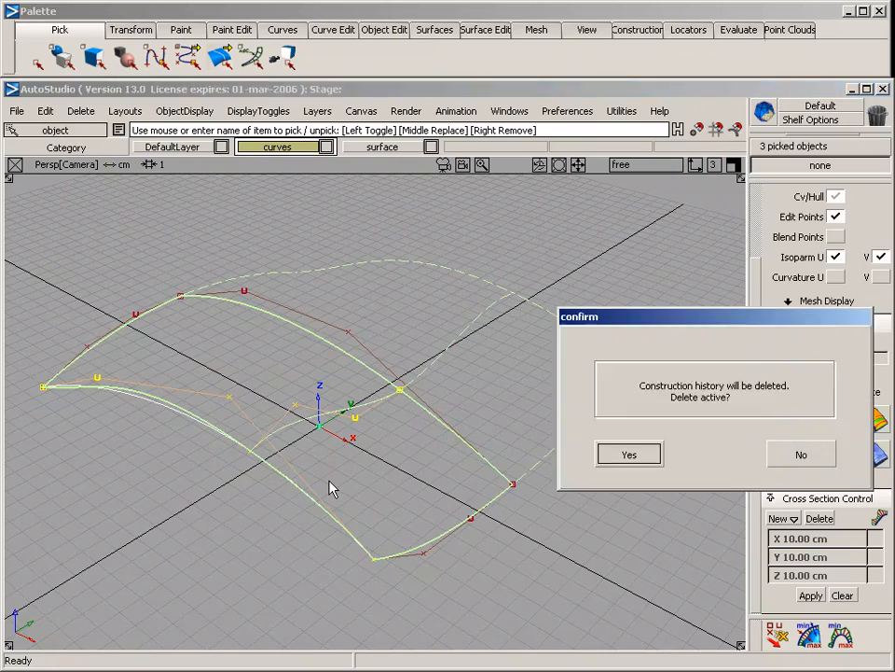
key("Return")
left_click_drag(429, 521, 458, 565)
key("Delete")
key("Return")
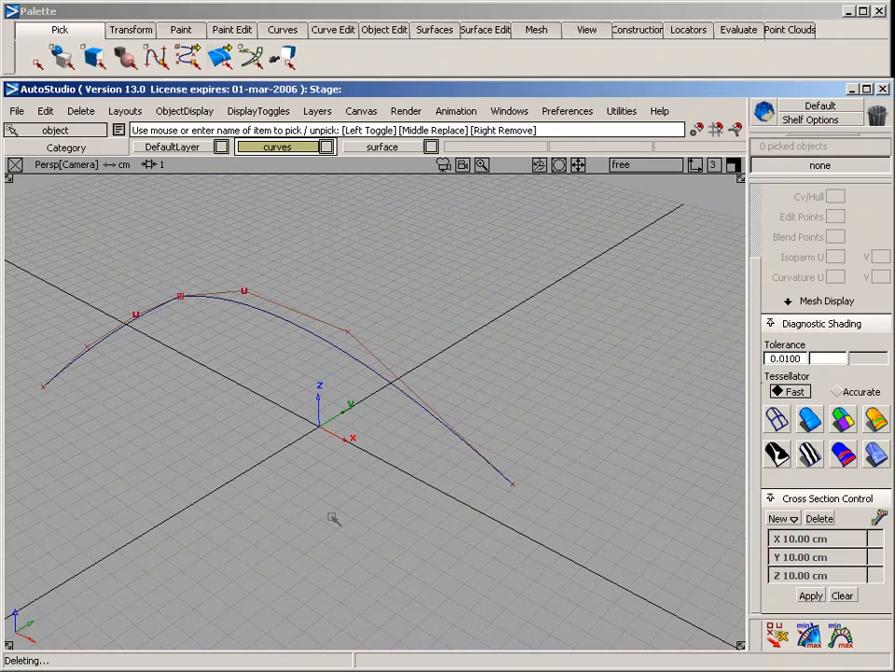
Set up a rail surface with one generation curve, one rail curve and POSITION continuity on the rail
middle_click_drag(279, 436, 294, 465, "alt+shift")
left_click_drag(295, 464, 227, 362, "alt+shift")
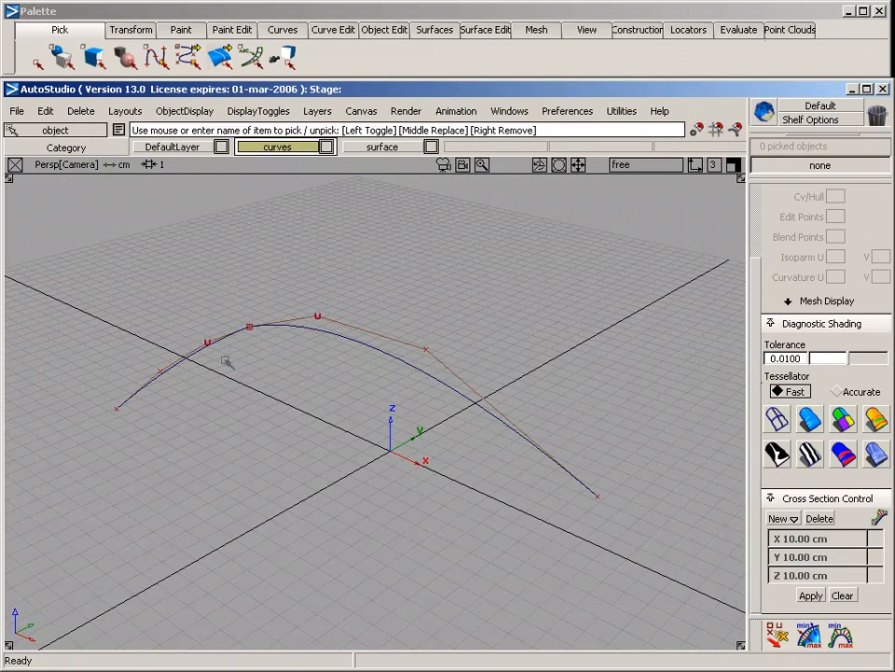
left_click(476, 29)
mouse_move(439, 140)
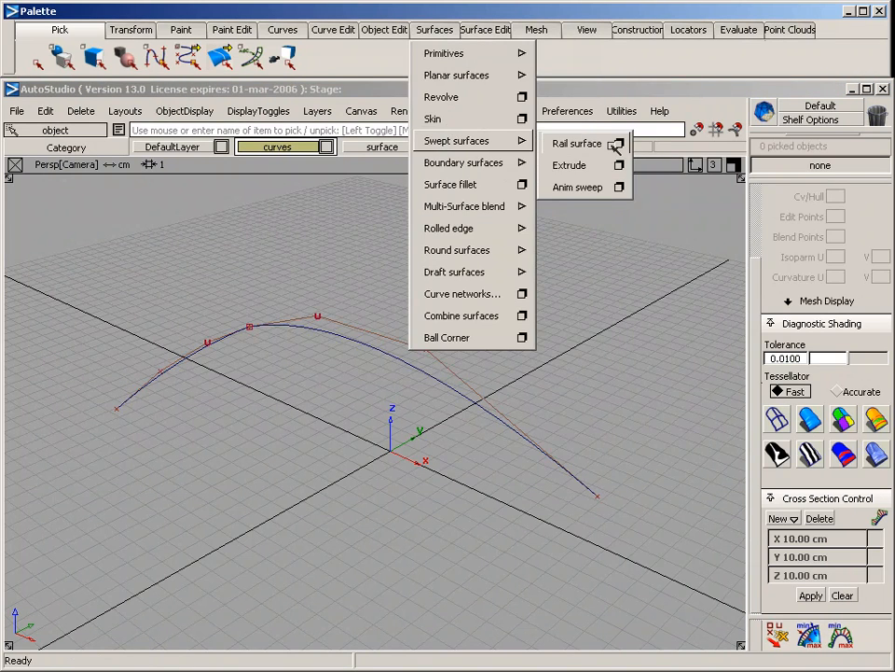
left_click(617, 144)
left_click(677, 185)
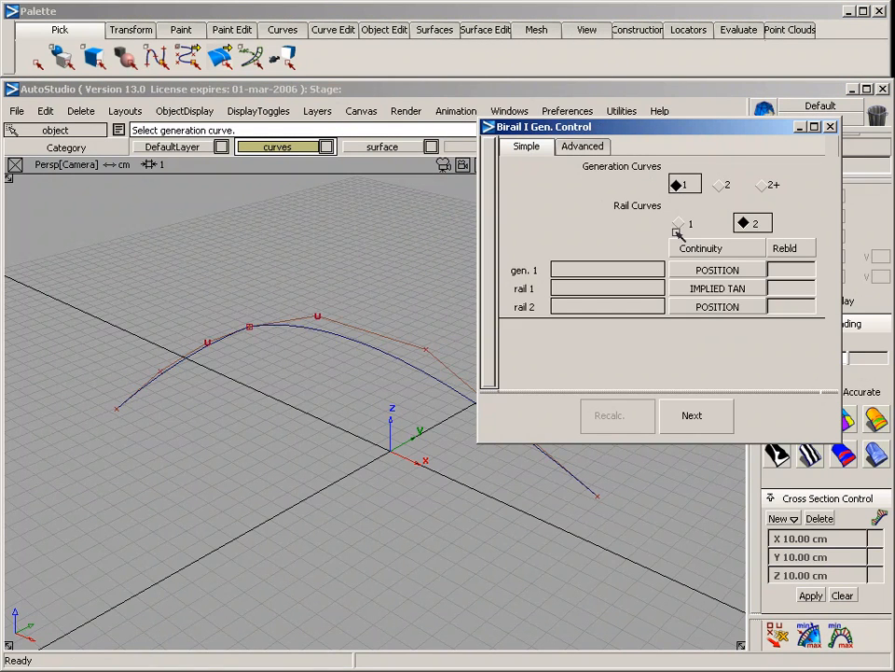
left_click(679, 224)
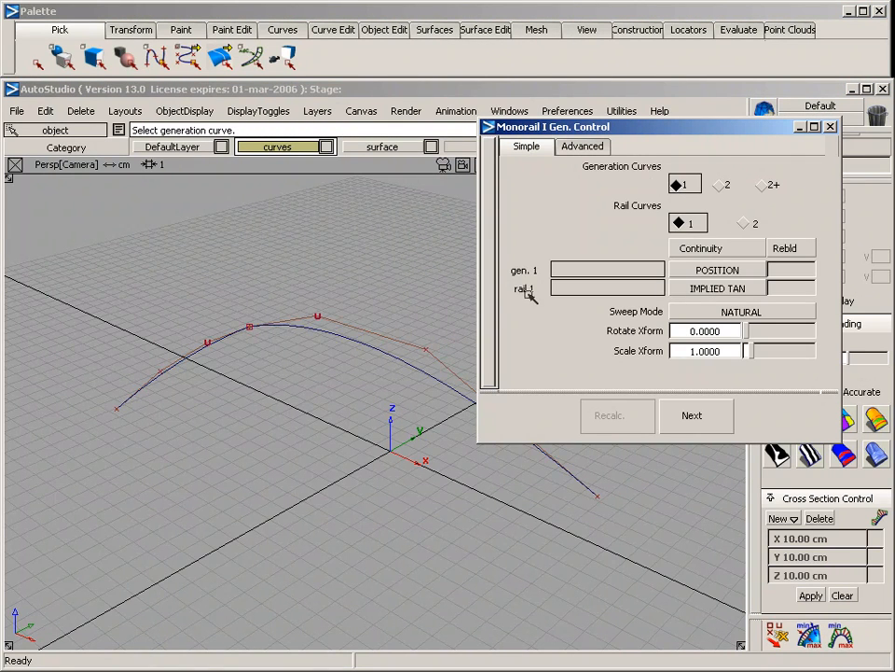
left_click(702, 290)
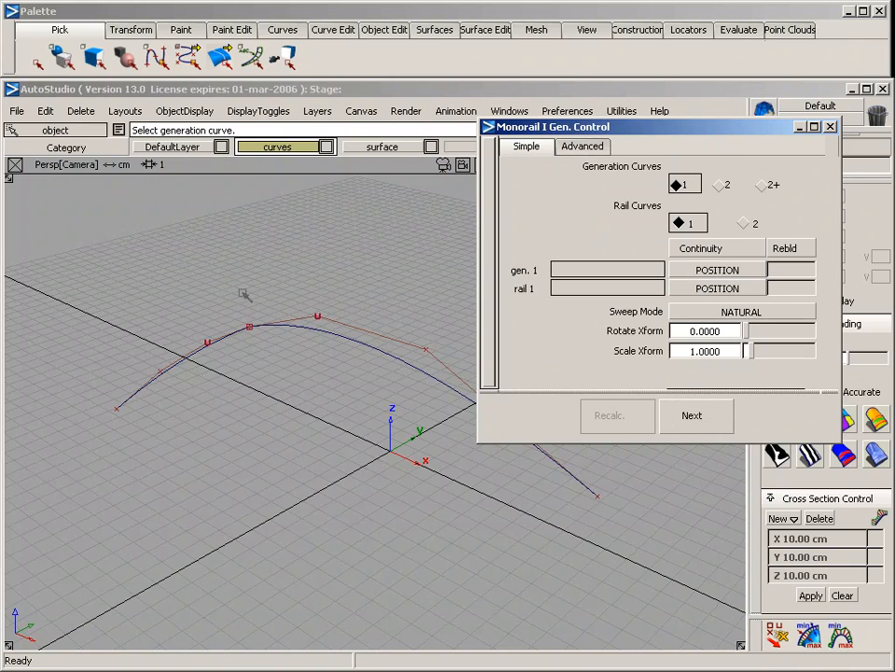
Build the rail surface using the short cross curve as generation curve and the long curve as rail
middle_click_drag(358, 296, 317, 259, "alt+shift")
left_click_drag(385, 234, 294, 313, "alt+shift")
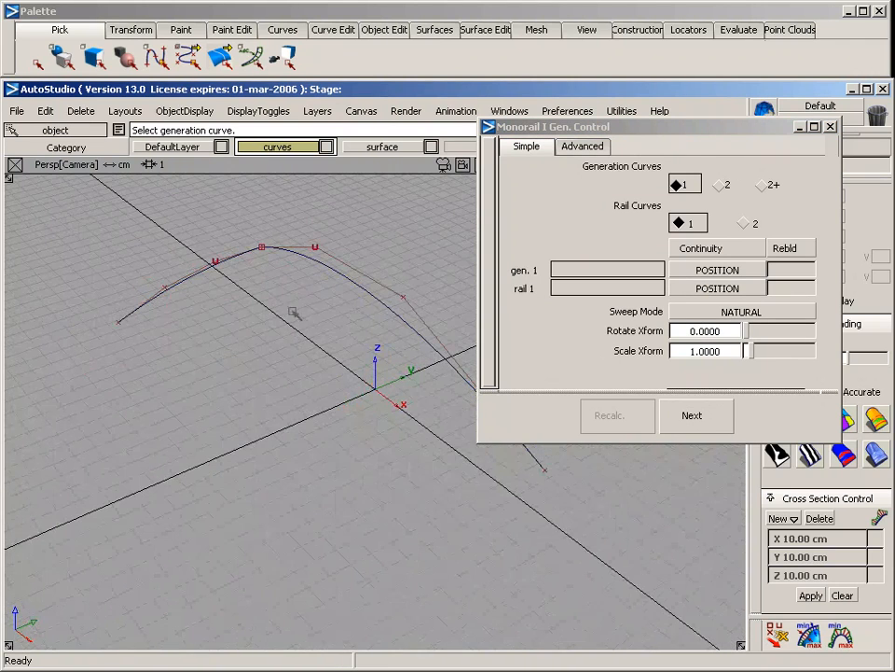
left_click(218, 264)
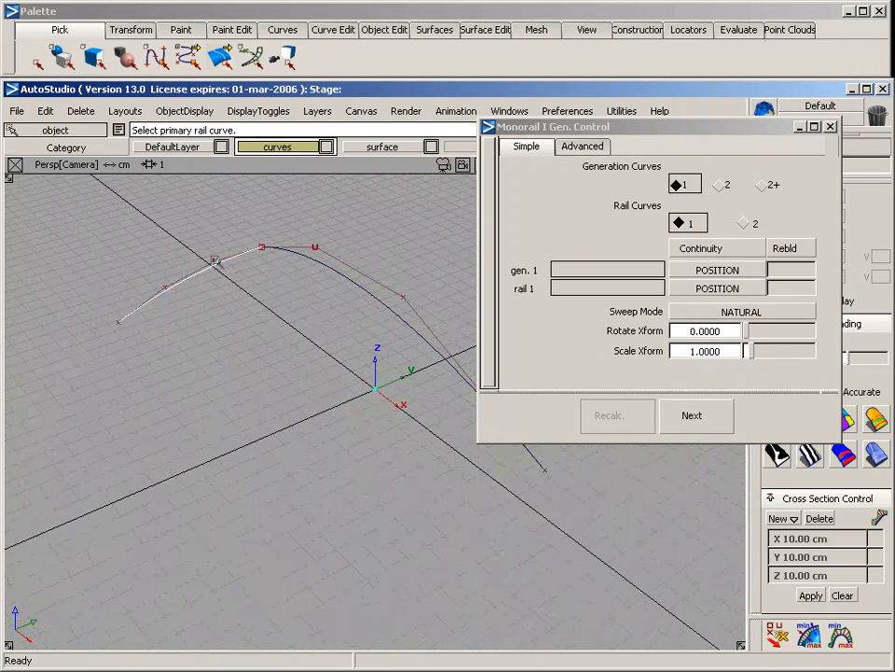
left_click(322, 274)
left_click_drag(356, 324, 240, 340, "alt+shift")
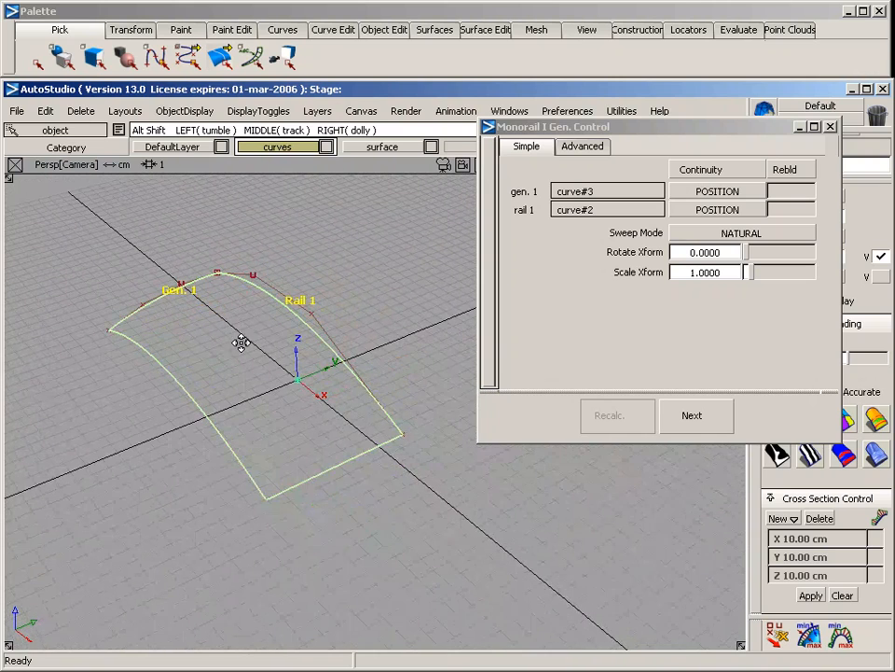
Set the rail surface's Scale Xform to 0.0000 and display its CVs and hulls
left_click_drag(647, 131, 602, 147)
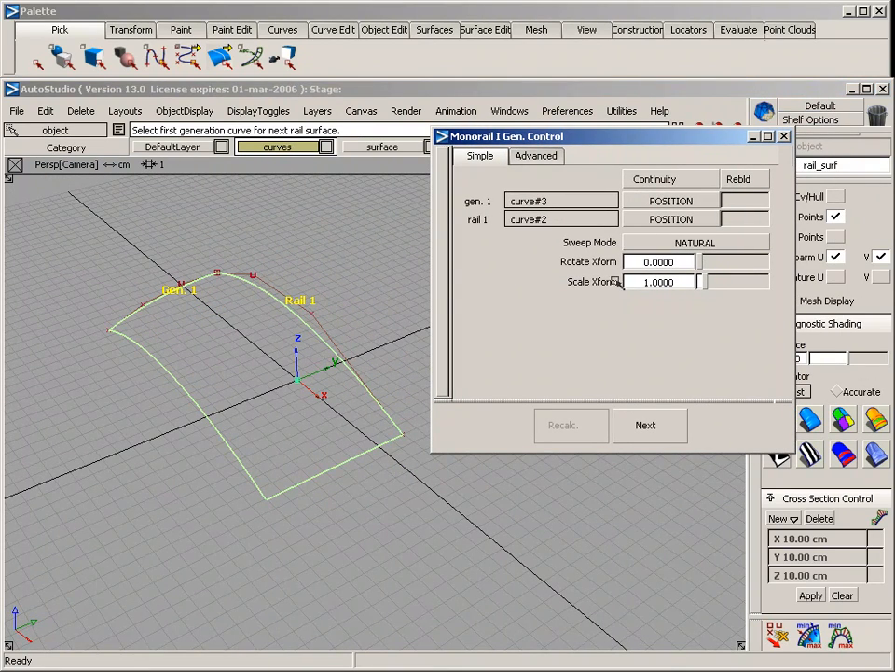
mouse_move(705, 281)
left_mouse_down()
mouse_move(716, 286)
mouse_move(703, 288)
left_mouse_up()
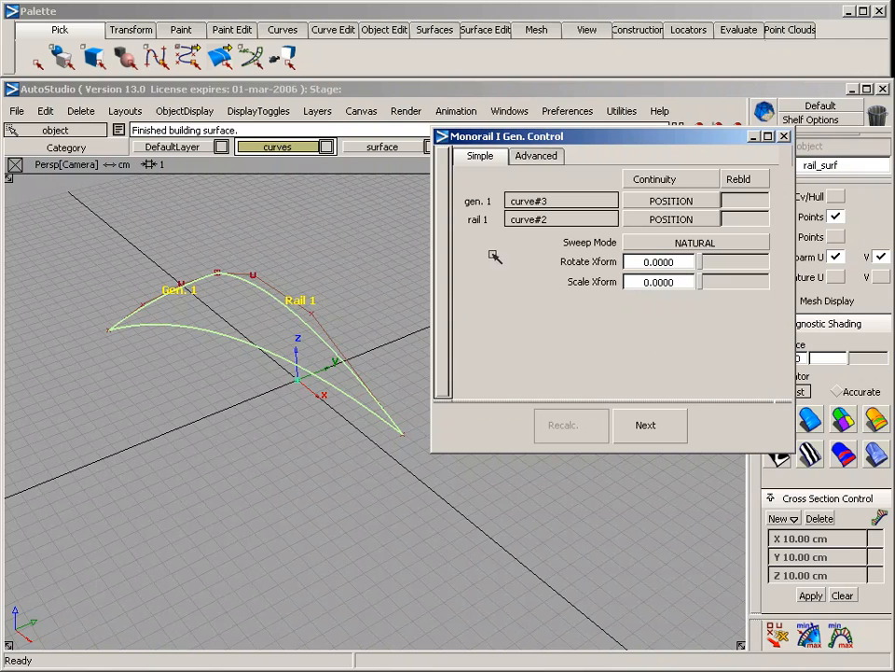
left_click(785, 137)
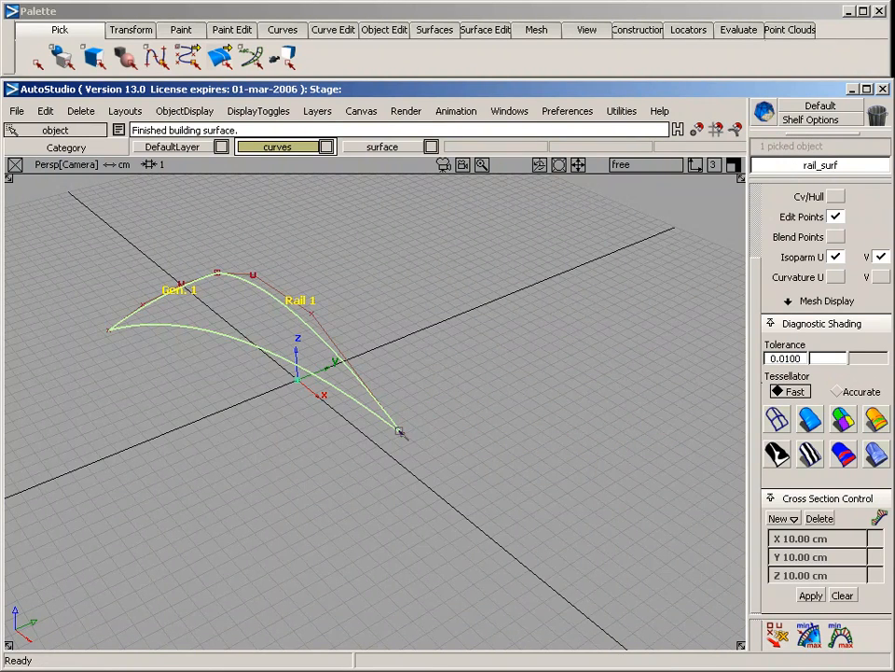
left_click_drag(408, 365, 476, 358, "alt+shift")
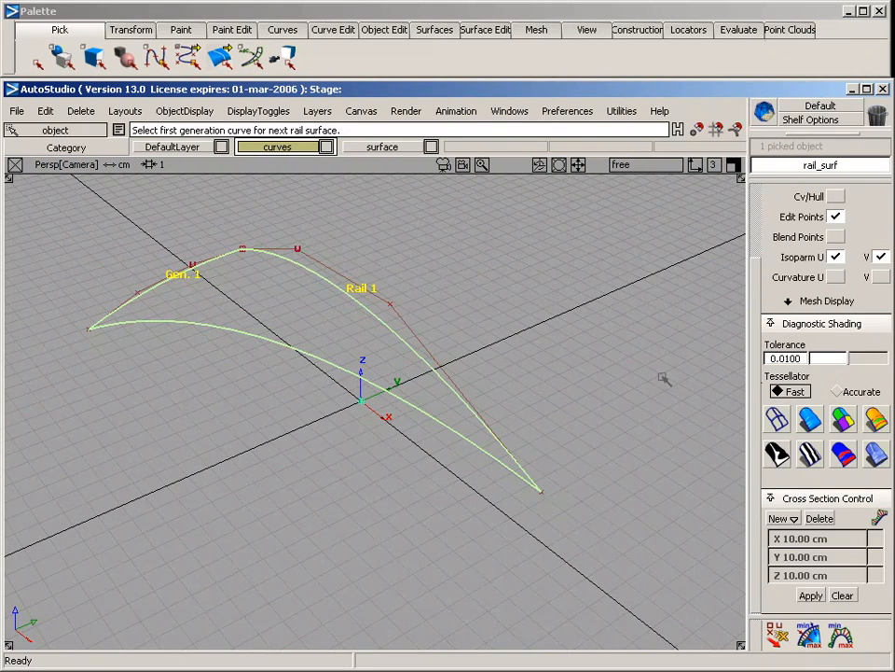
left_click(836, 196)
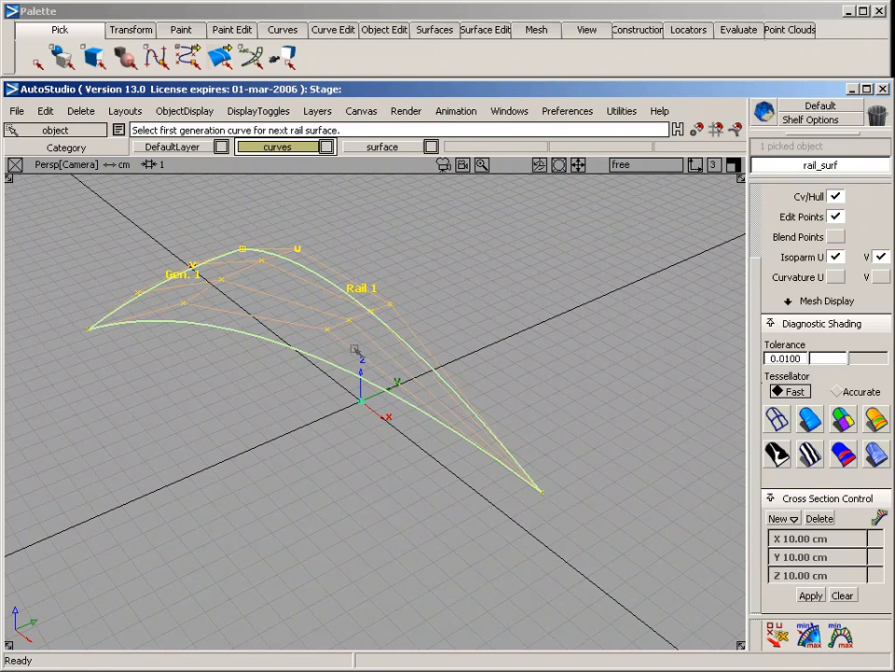
Delete the tapered rail surface and both the generation and rail curves
mouse_move(360, 528)
left_mouse_down("ctrl+shift")
mouse_move(351, 296)
mouse_move(356, 306)
left_mouse_up("ctrl+shift")
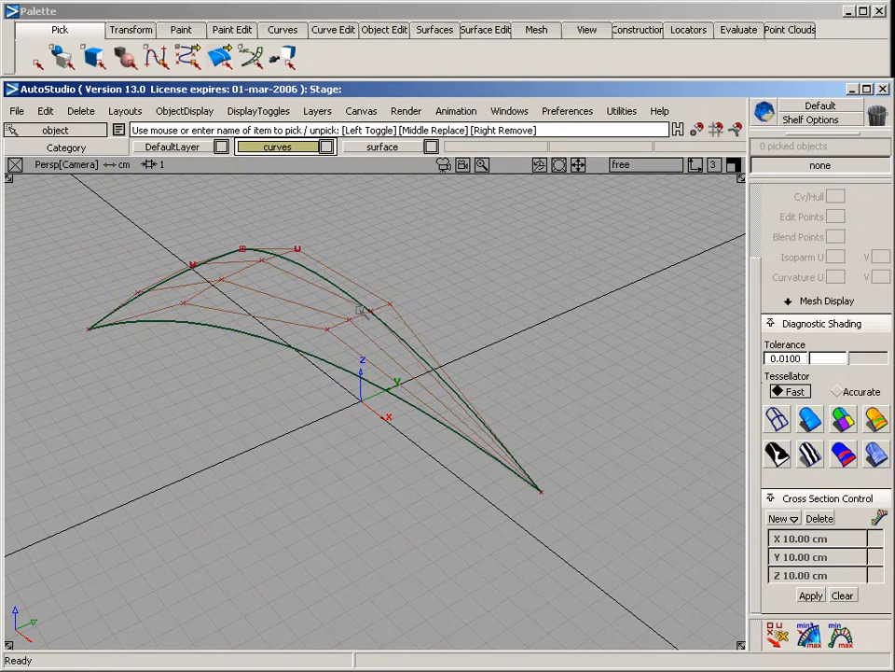
left_click_drag(292, 322, 280, 383)
key("Delete")
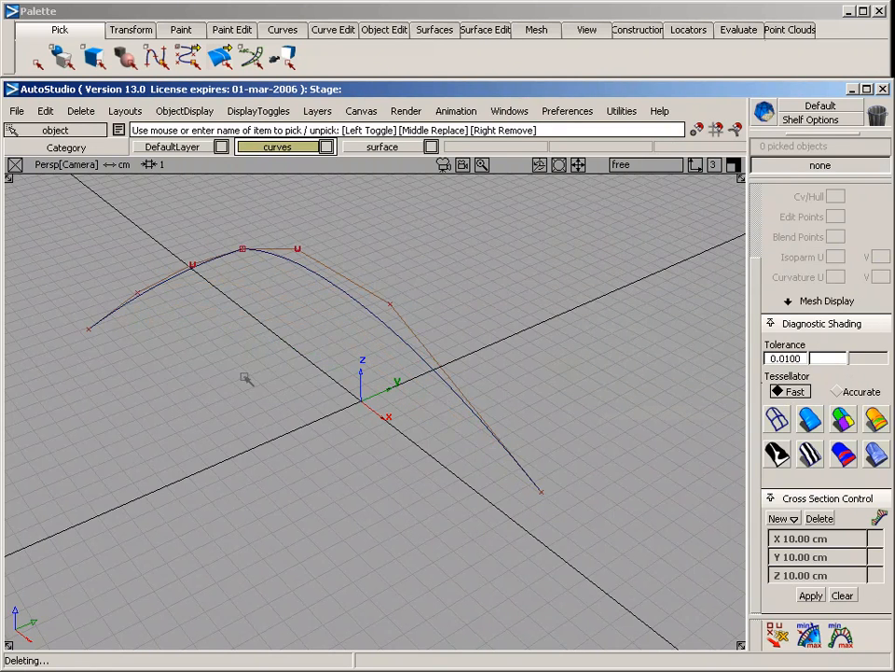
left_click_drag(188, 220, 313, 310)
key("Delete")
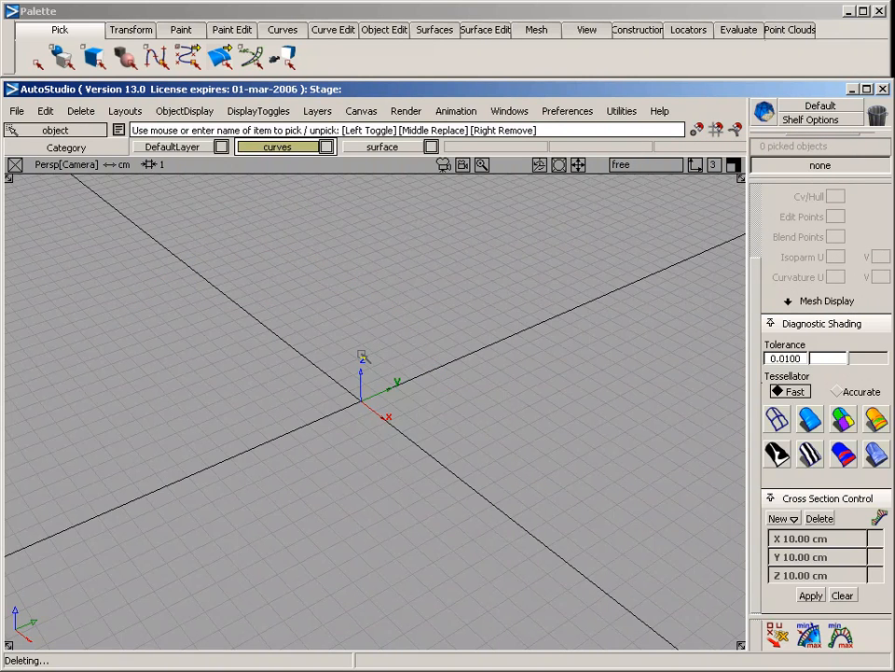
Draw a horizontal straight curve above the X axis in the Side view by placing four CVs in line
key("F6")
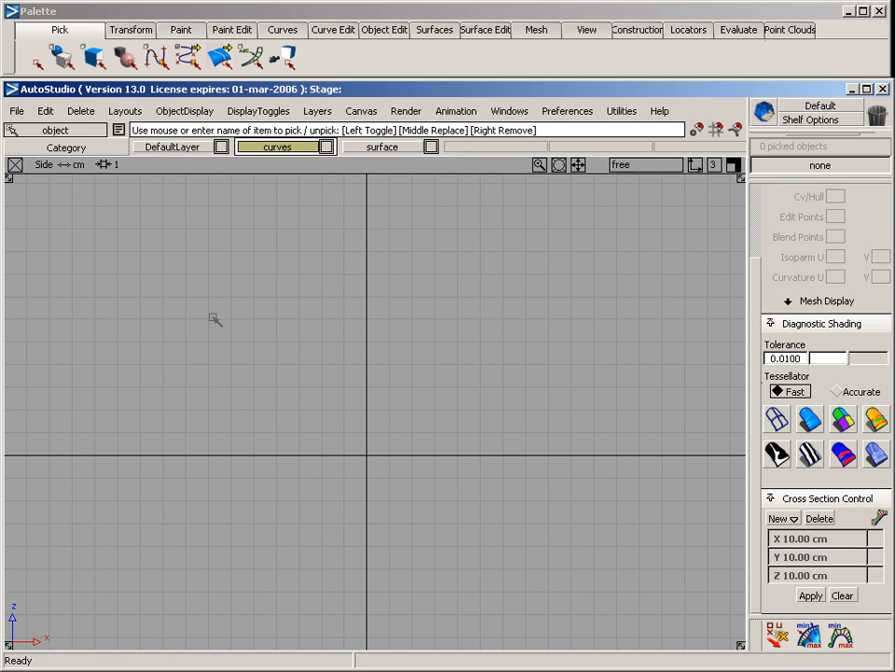
left_click(283, 32)
mouse_move(288, 78)
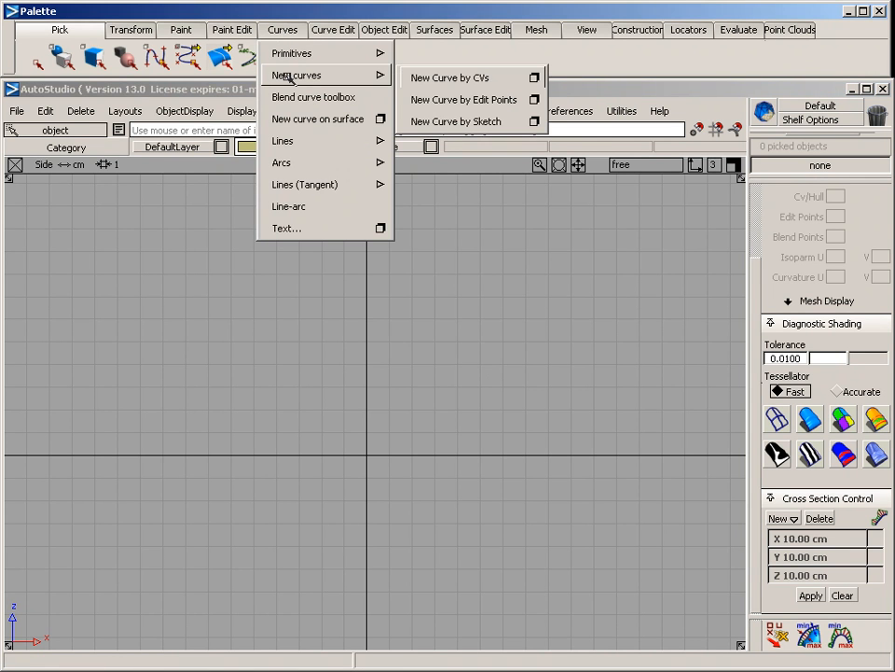
left_click(424, 78)
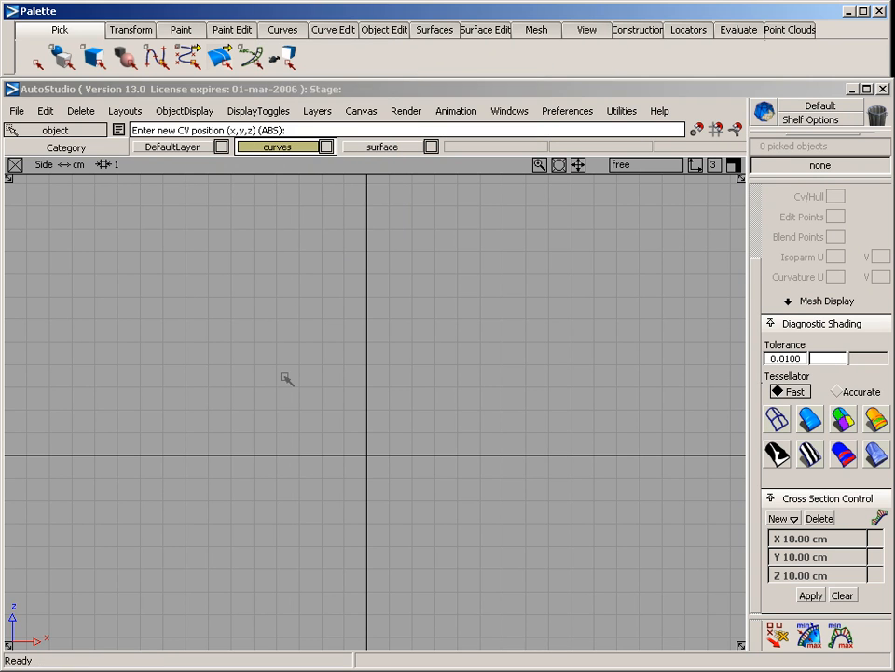
left_click(216, 372)
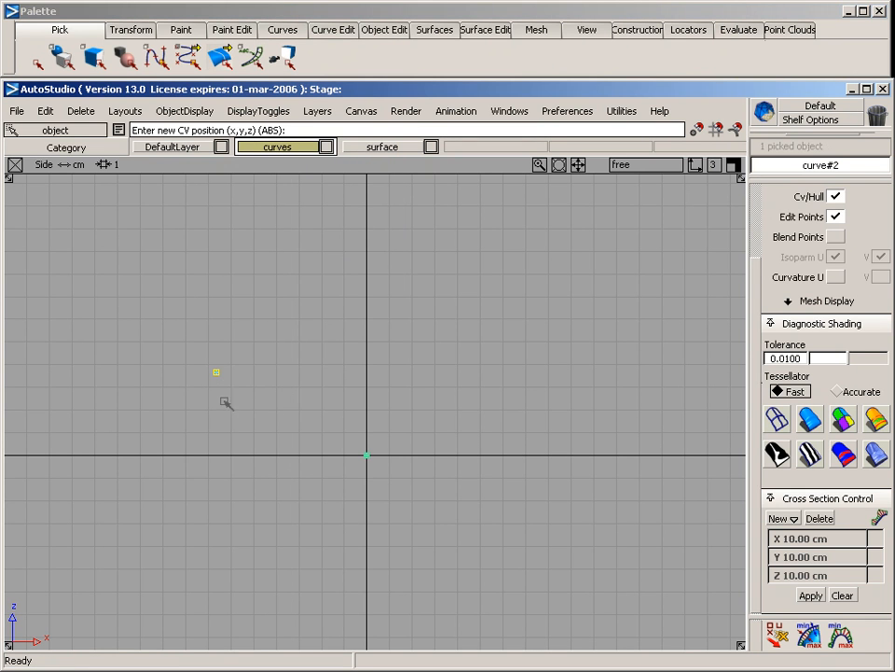
left_click(289, 373)
left_click(356, 373)
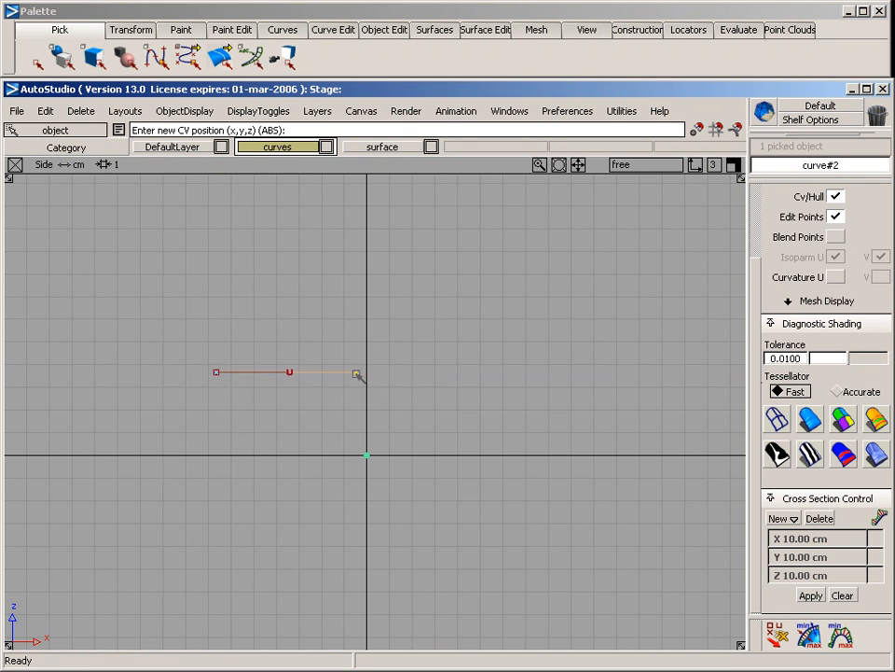
left_click(455, 374)
Pick the horizontal four-CV curve as an object and delete it
mouse_move(275, 371)
left_mouse_down("ctrl+shift")
mouse_move(263, 279)
mouse_move(308, 342)
left_mouse_up("ctrl+shift")
left_click(263, 373)
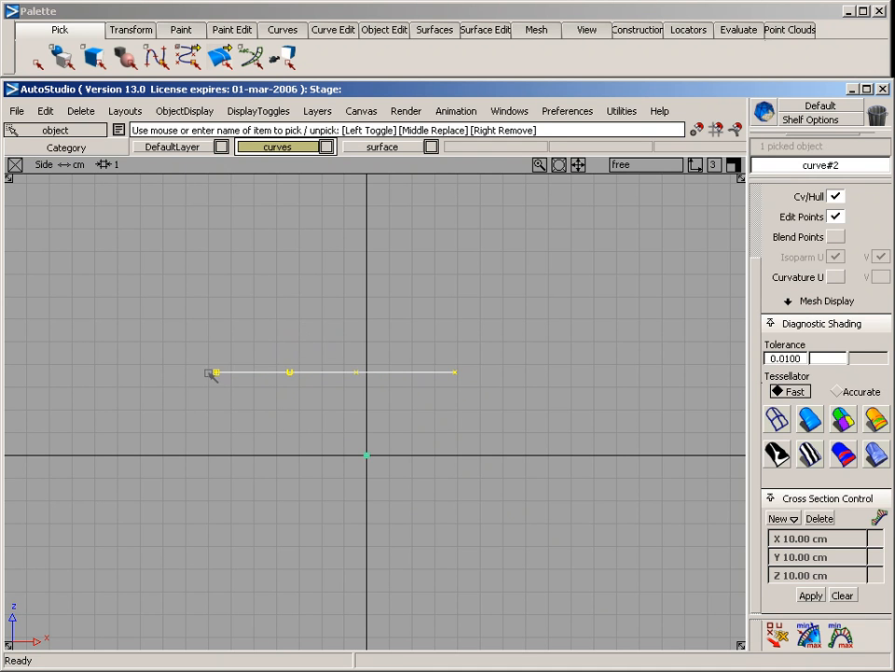
key("Delete")
key("Return")
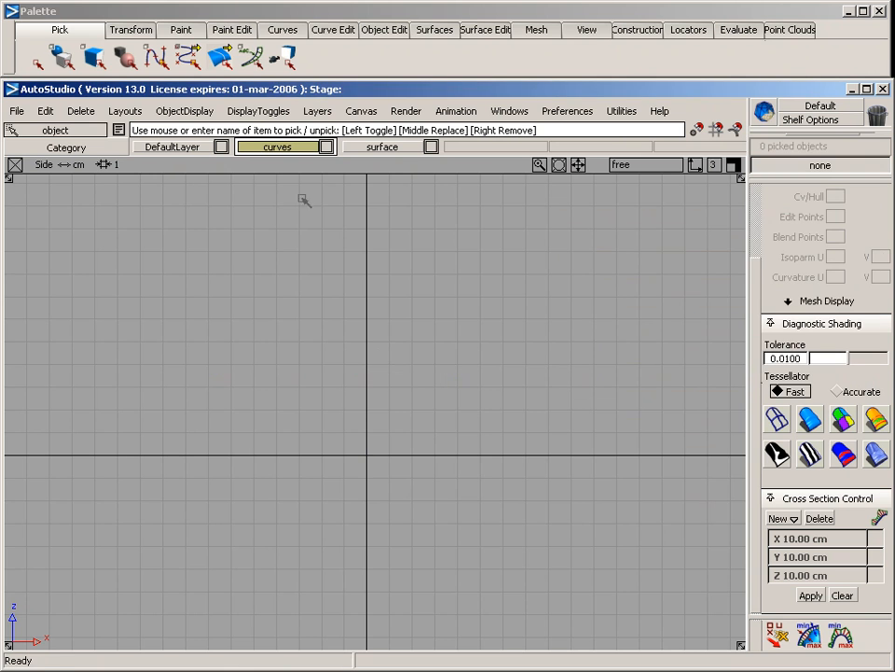
Draw a new curve by CVs in the Side view, with four CVs rising in a sloped line towards +X
left_click(283, 29)
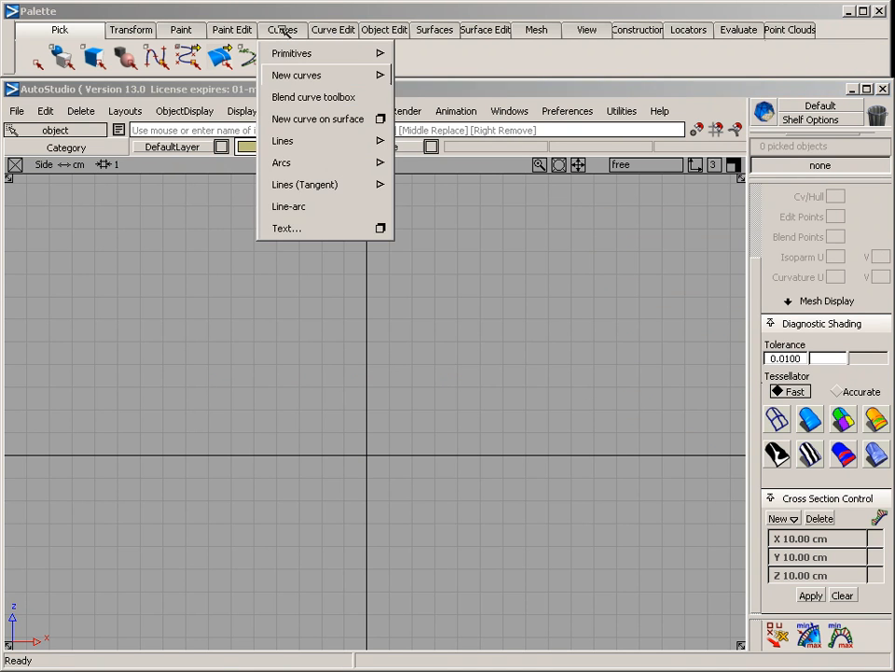
mouse_move(290, 74)
left_click(434, 75)
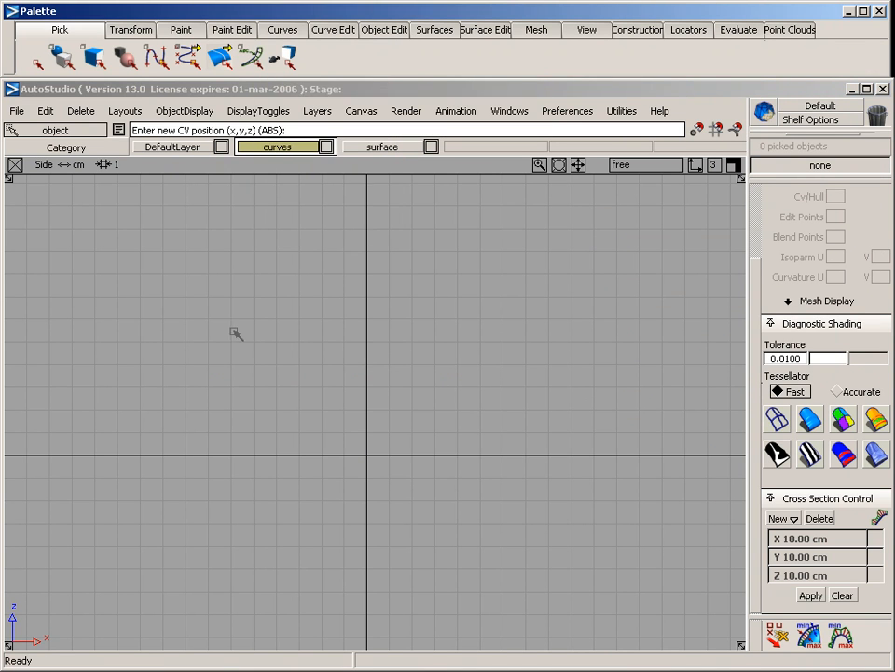
left_click(204, 376)
left_click(282, 355)
left_click(350, 338)
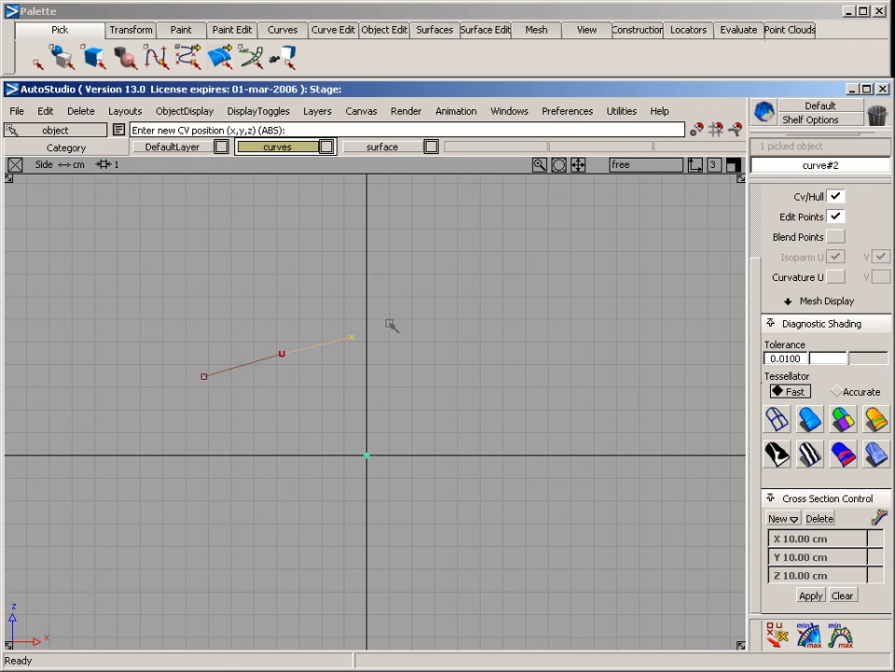
left_click(407, 322)
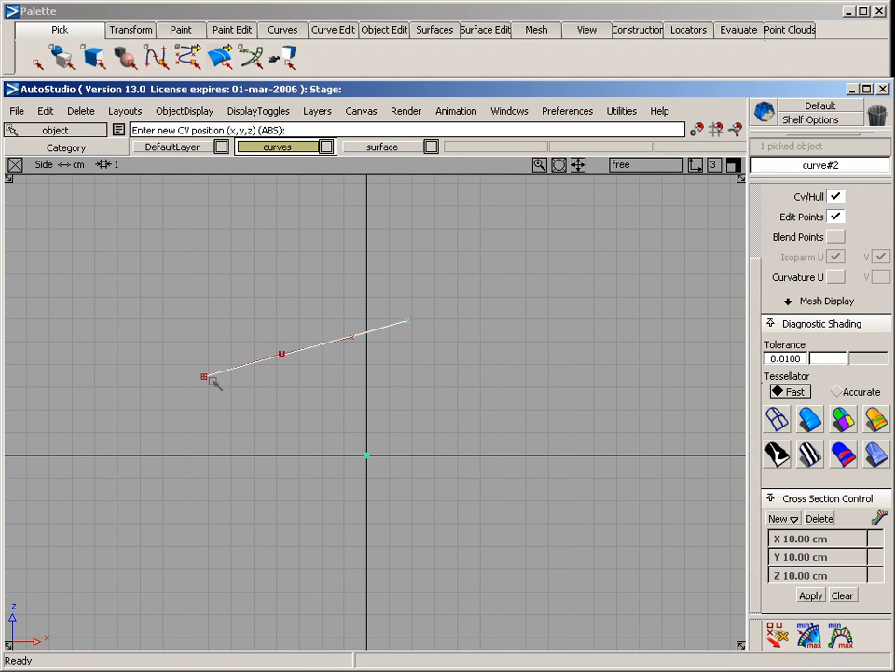
Pick the sloped four-CV curve and delete it
left_click_drag(259, 249, 261, 341, "ctrl+shift")
key("Delete")
key("Return")
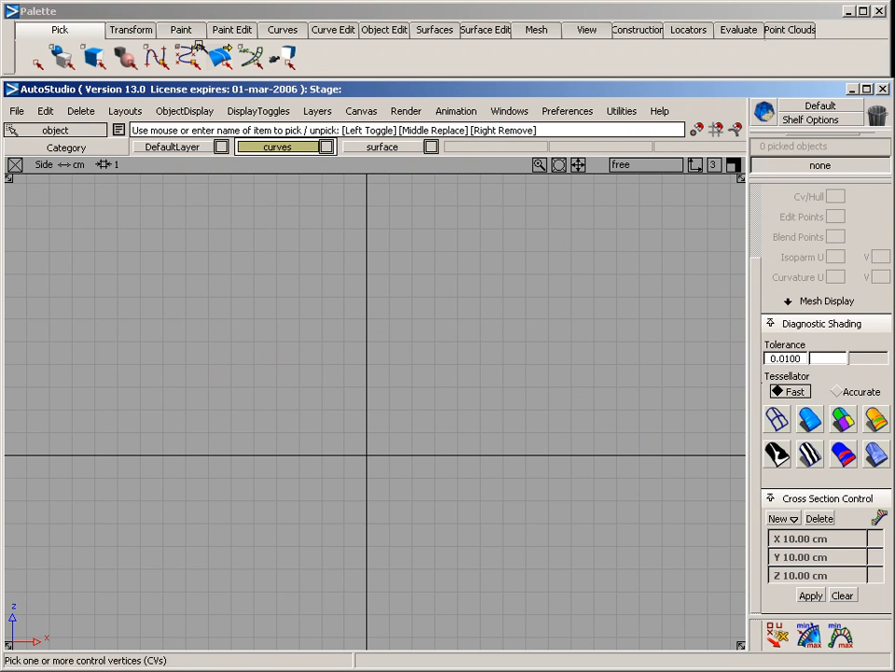
Draw a horizontal straight curve across the Z axis in the Side view by placing two edit points
left_click(277, 31)
mouse_move(280, 74)
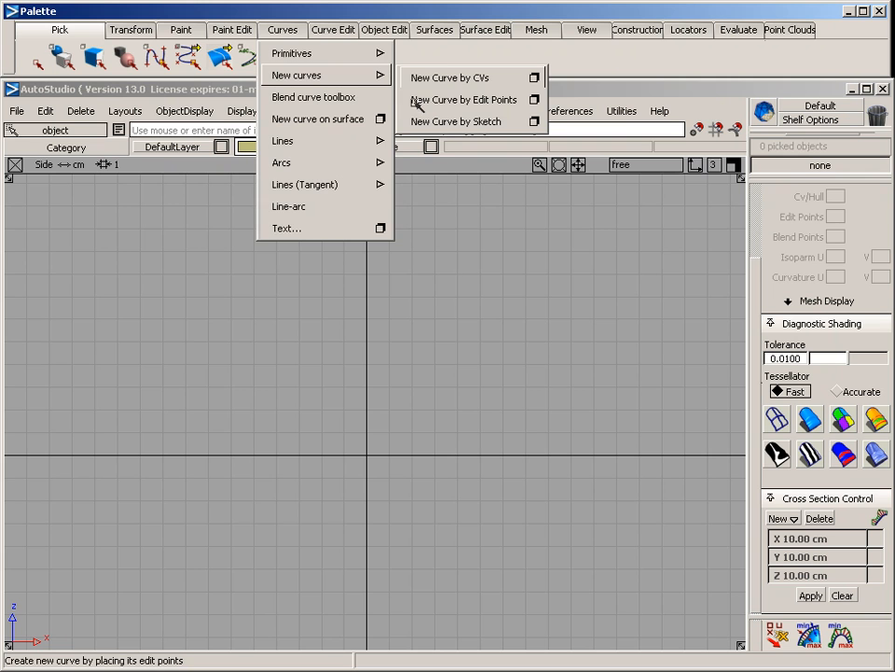
left_click(201, 377)
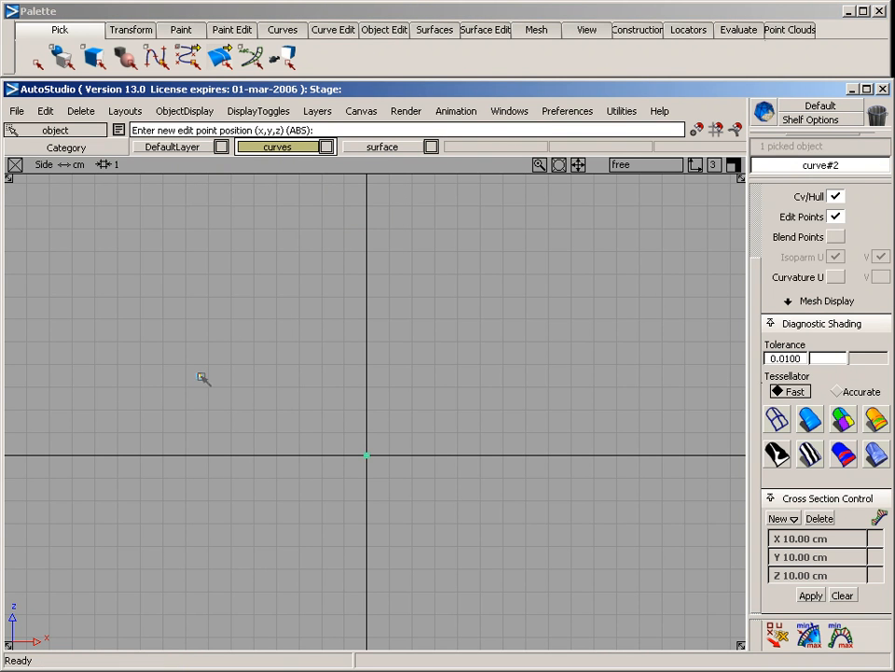
left_click(516, 375)
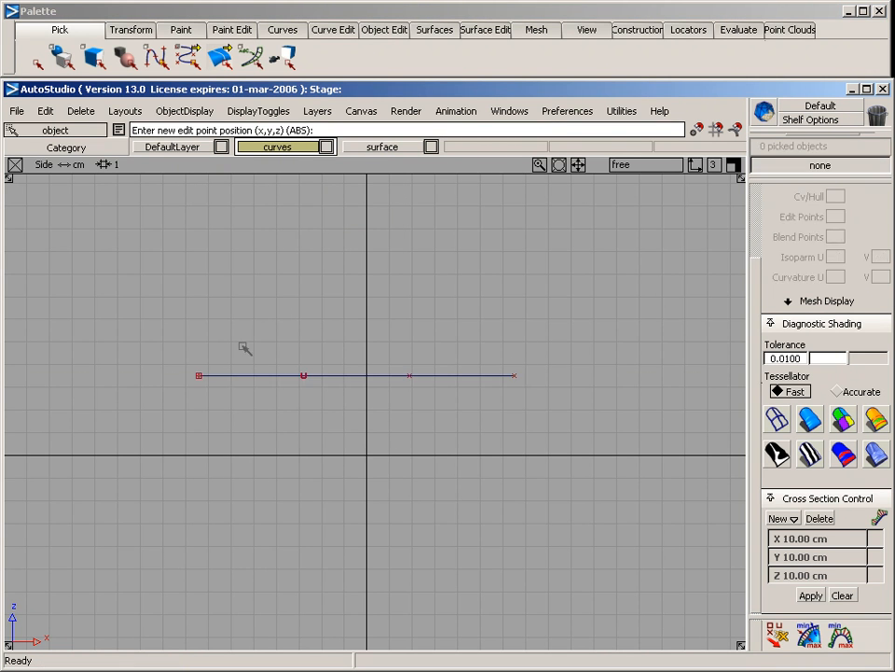
Pick the straight curve's inner CVs and its two end edit points to examine them, and clear the selection
left_click_drag(204, 330, 341, 425, "ctrl+shift")
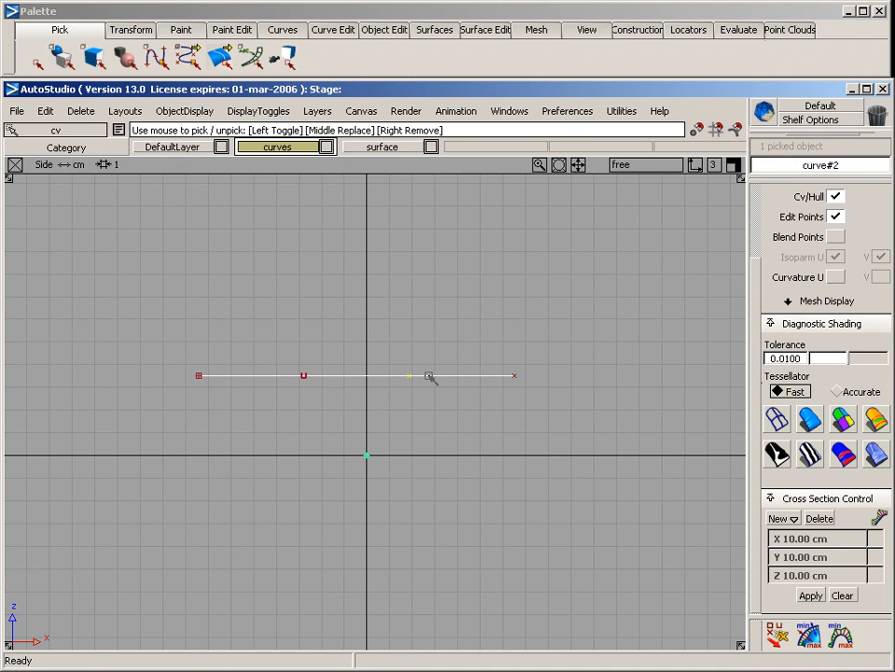
left_click_drag(197, 318, 251, 297, "ctrl+shift")
left_click_drag(136, 352, 200, 434)
left_click_drag(473, 336, 557, 412)
left_click_drag(376, 438, 364, 320, "ctrl+shift")
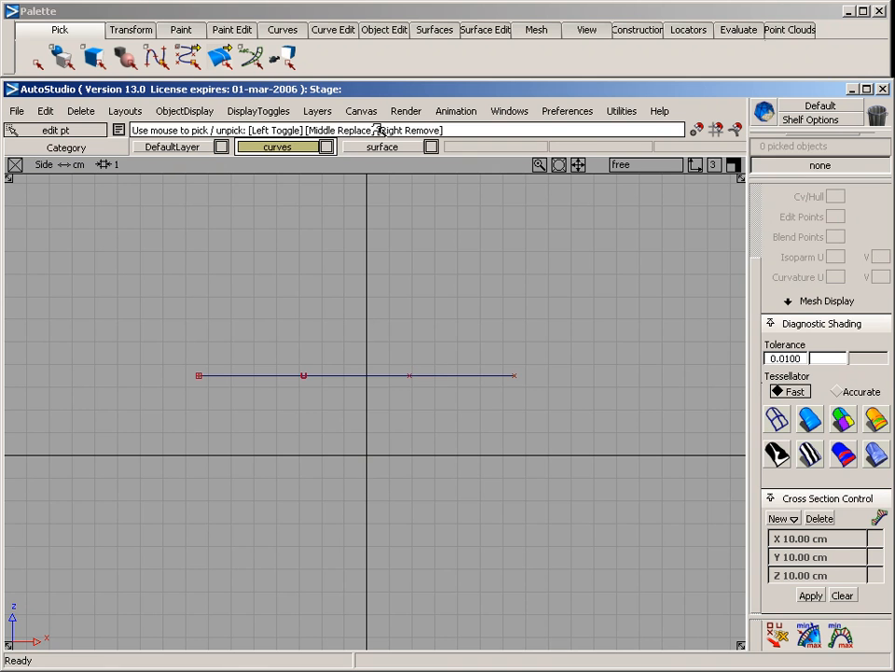
Draw a second straight curve by edit points, from the horizontal curve's -X end towards -Y in the Back view, and clear the selection
right_click(335, 34)
right_click(295, 32)
mouse_move(317, 75)
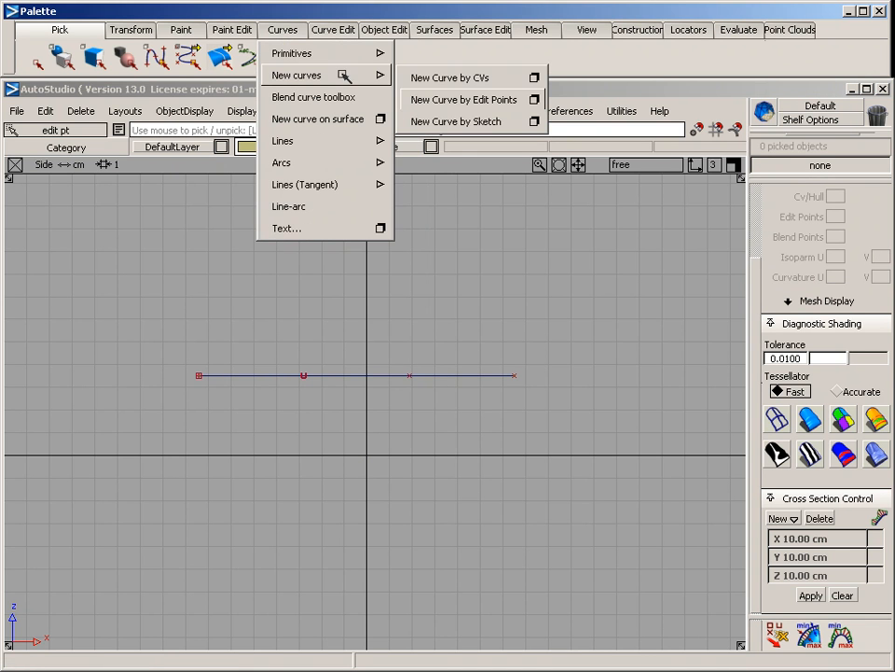
left_click(435, 101)
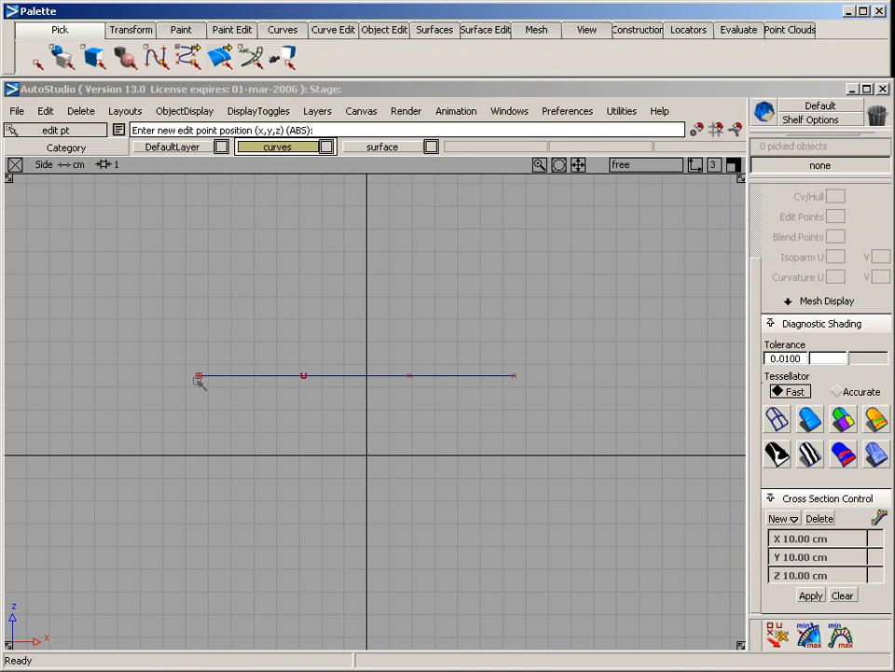
left_click(207, 351, "ctrl")
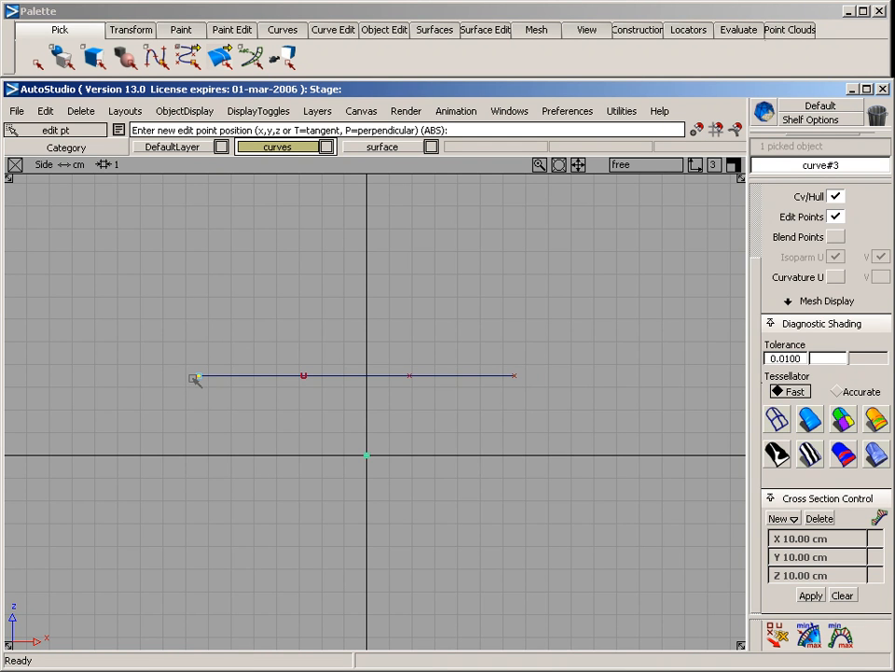
key("F7")
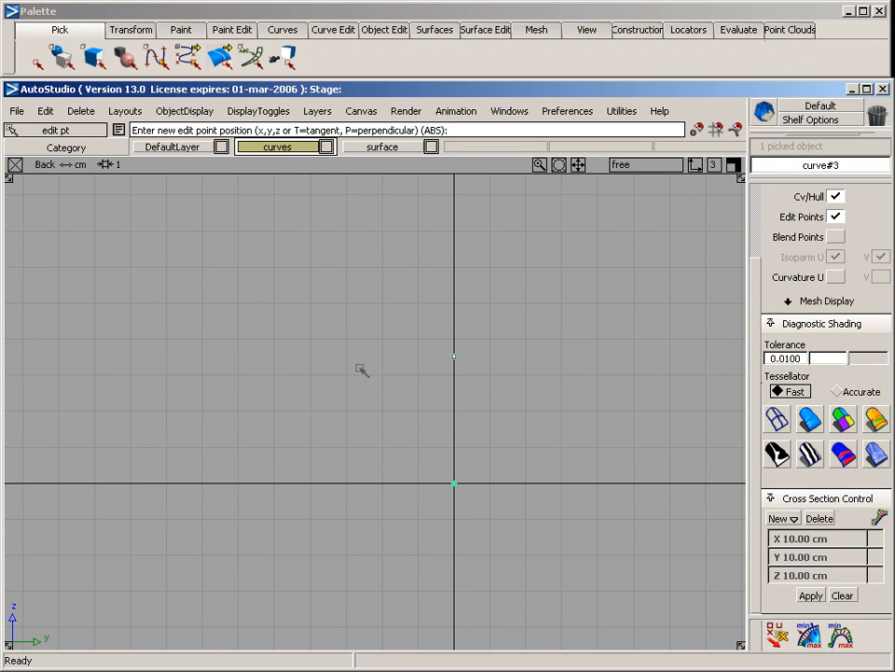
left_click_drag(337, 362, 325, 357)
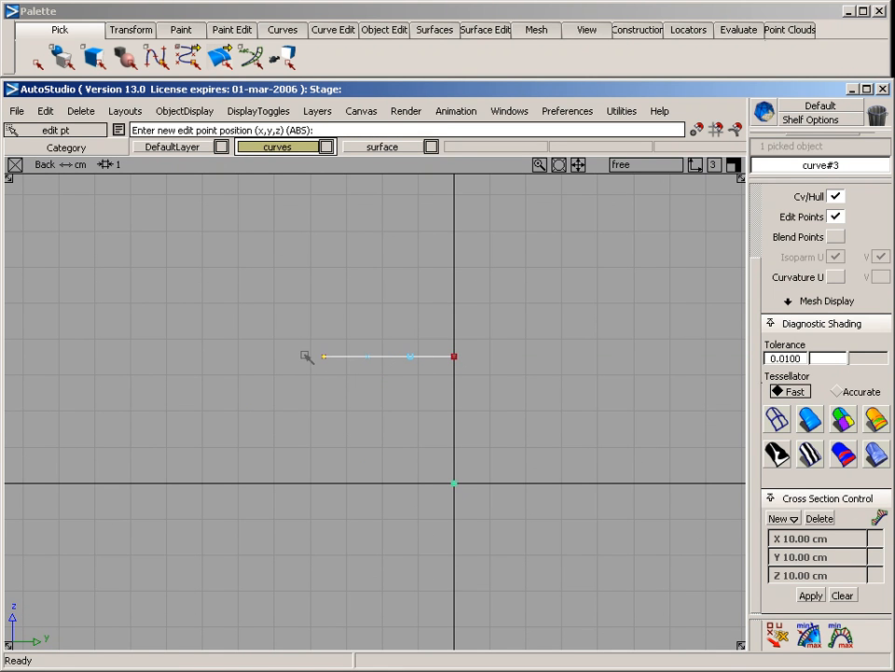
key("F8")
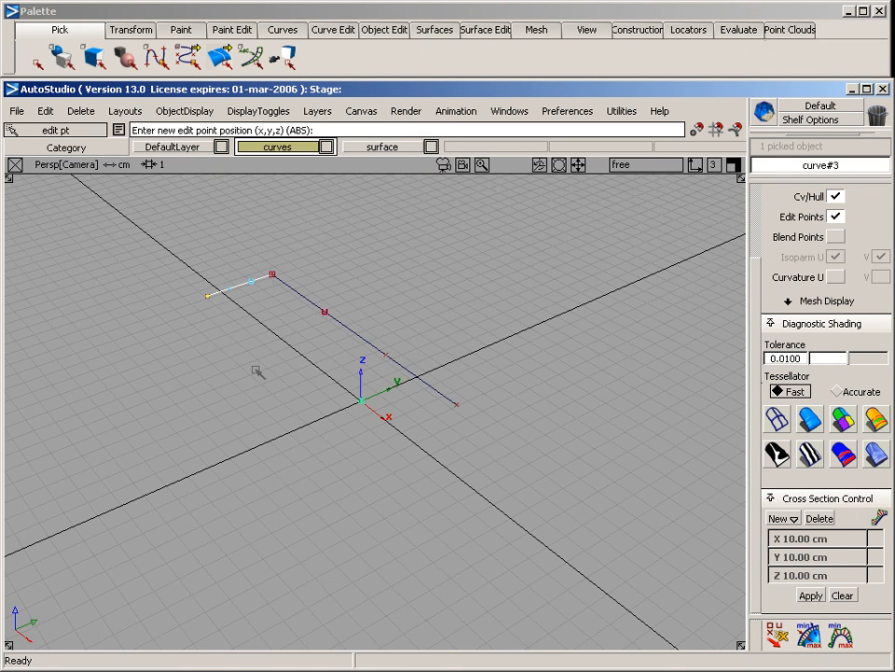
mouse_move(253, 382)
left_mouse_down("alt+shift")
mouse_move(380, 365)
mouse_move(247, 393)
mouse_move(292, 405)
mouse_move(241, 396)
left_mouse_up("alt+shift")
middle_click_drag(241, 396, 291, 387, "alt+shift")
left_click_drag(402, 414, 396, 281, "ctrl+shift")
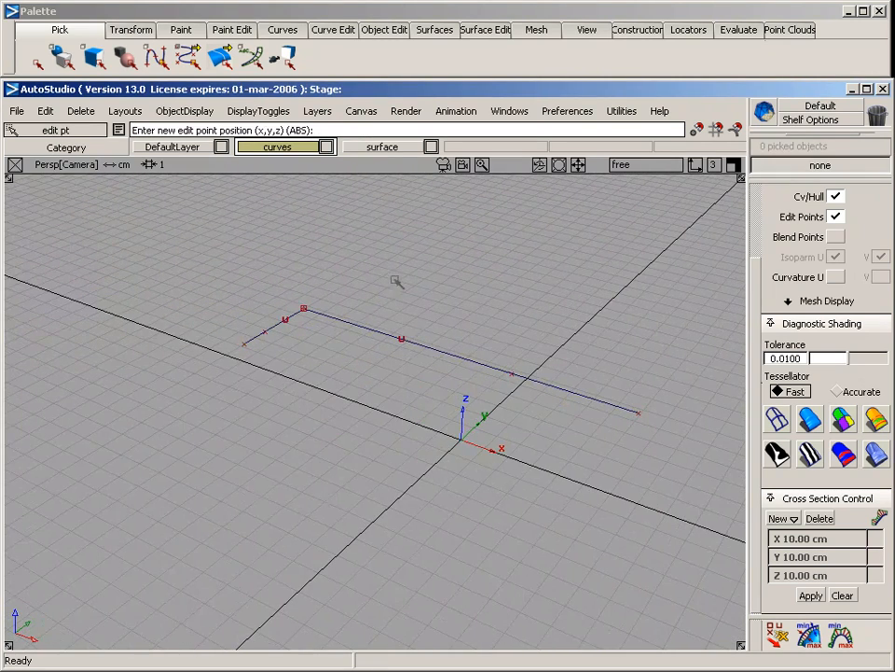
Build a rail surface with one generation and one rail curve, Scale Xform 1, using the short curve as generation and the long one as rail
left_click(431, 30)
mouse_move(438, 141)
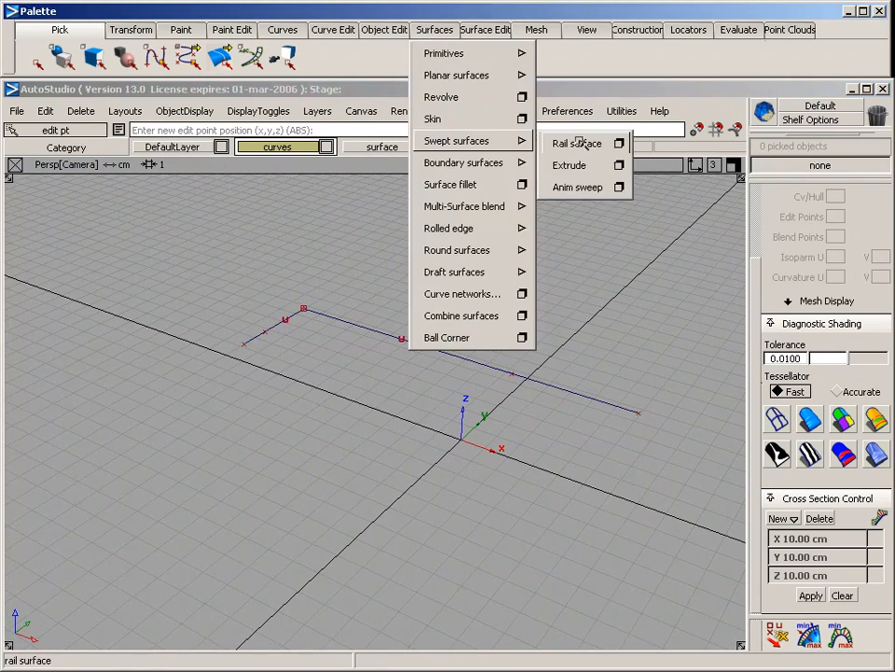
left_click(617, 142)
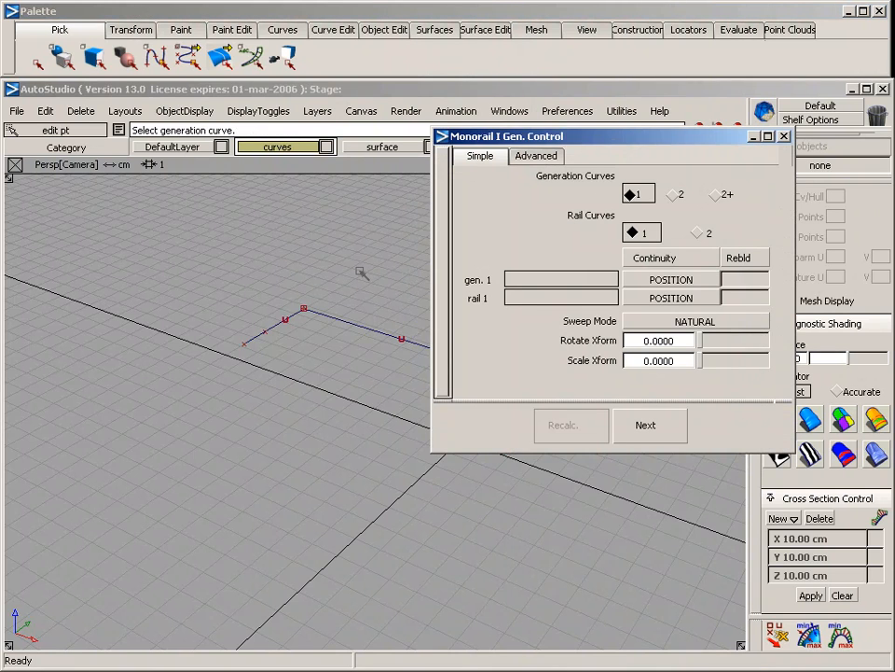
middle_click_drag(318, 242, 302, 224, "alt+shift")
left_click(660, 361)
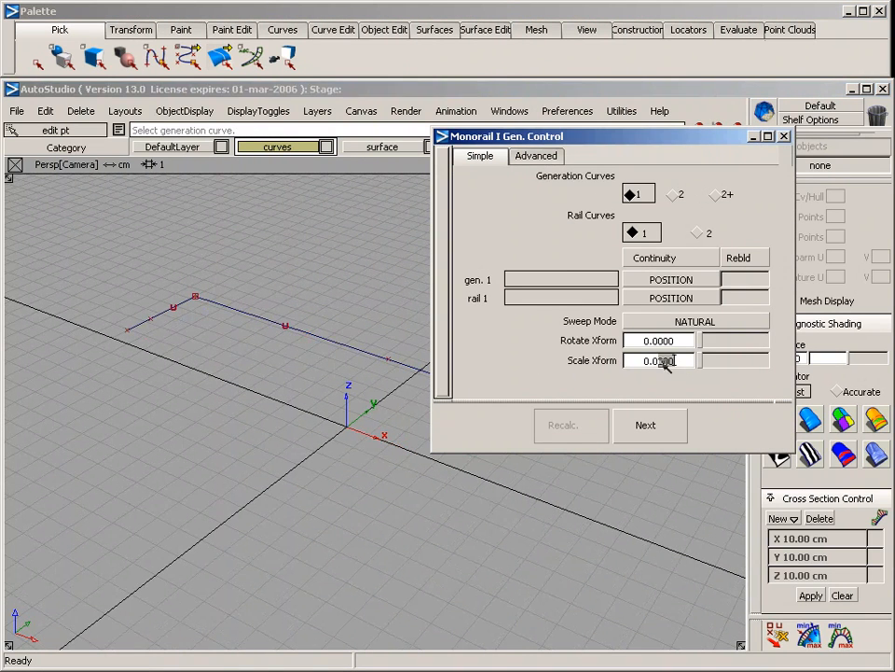
type("1")
key("Return")
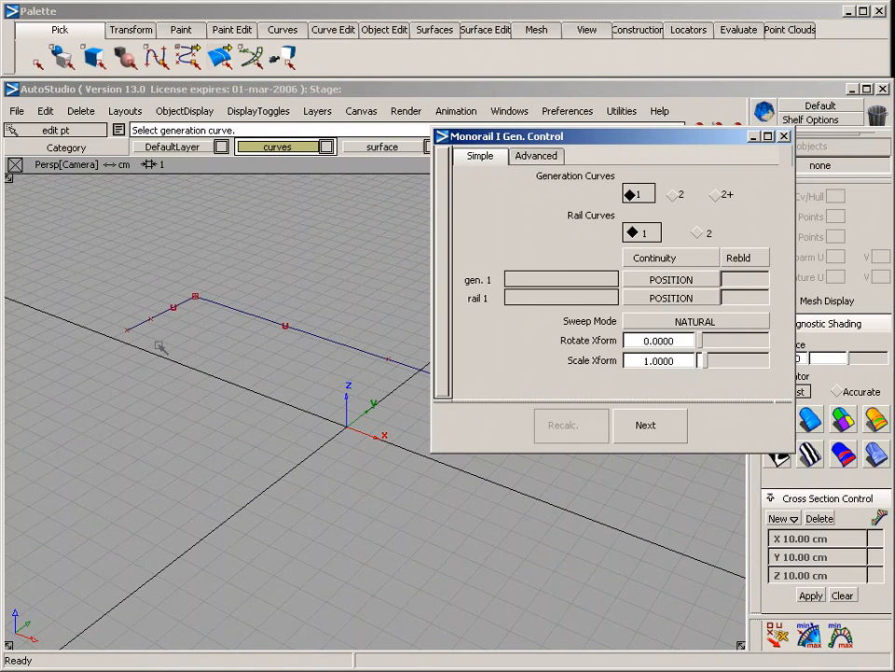
left_click(168, 315)
left_click(250, 317)
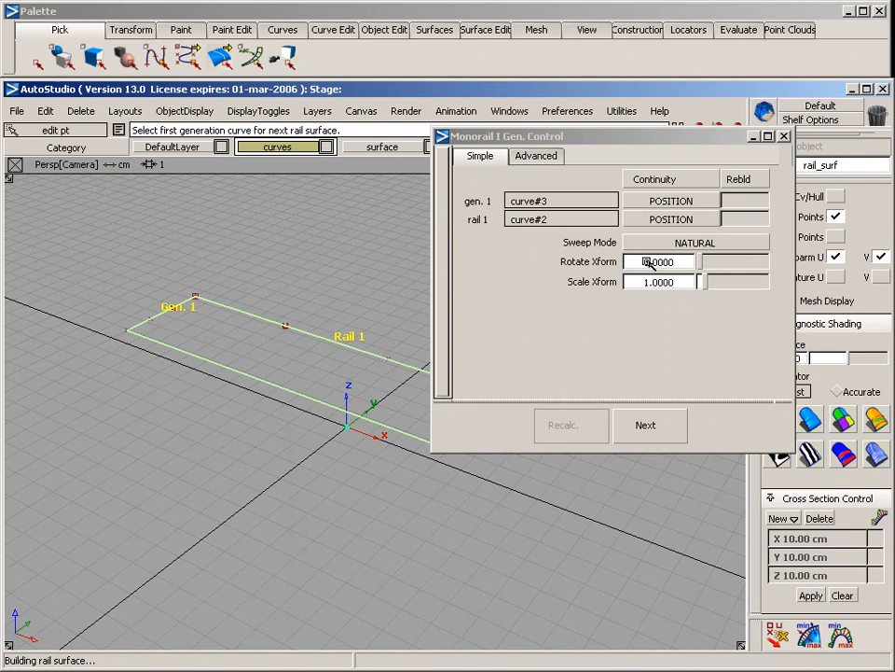
Twist the rail surface into a spiral by raising its Rotate Xform through 360 and 400 to 1242.7240, and close the rail controls
left_click_drag(633, 141, 538, 19)
left_click_drag(605, 137, 684, 150)
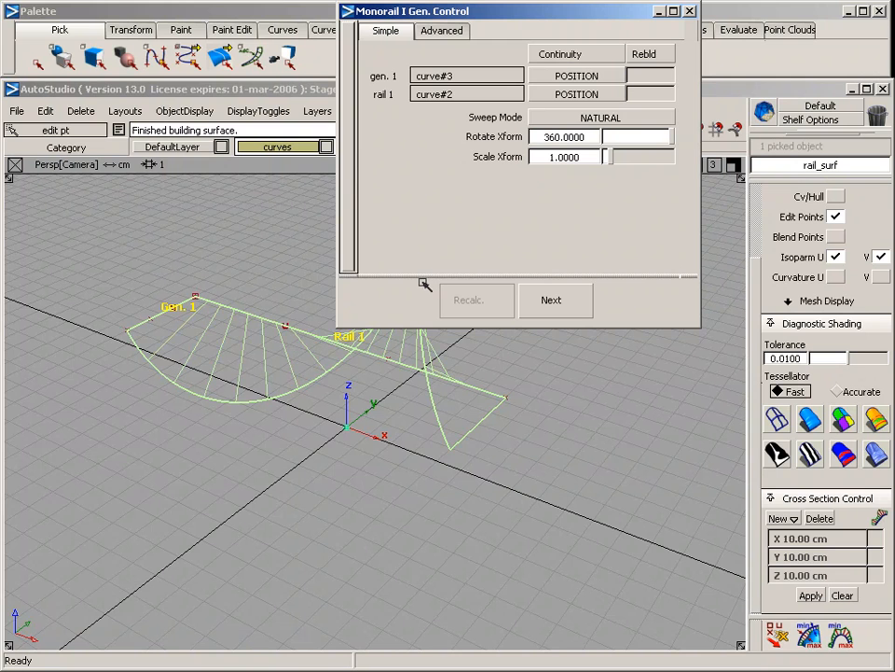
left_click(589, 136)
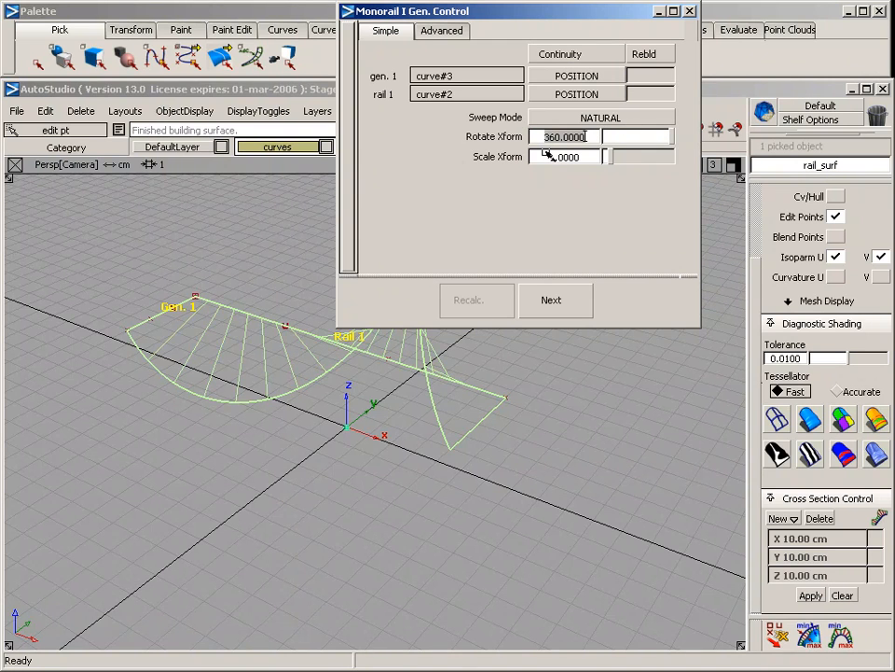
type("400")
key("Return")
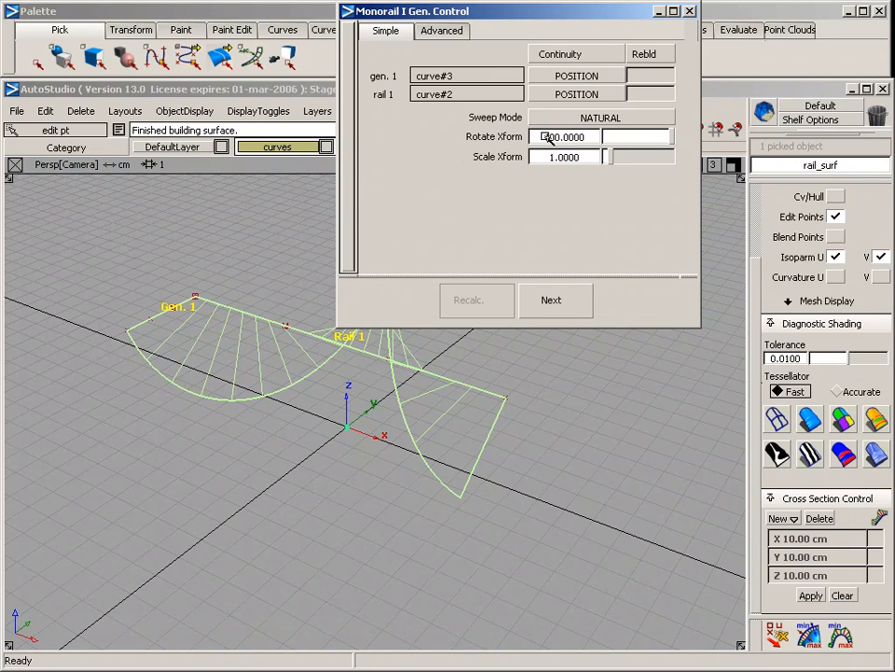
left_click_drag(545, 136, 828, 134)
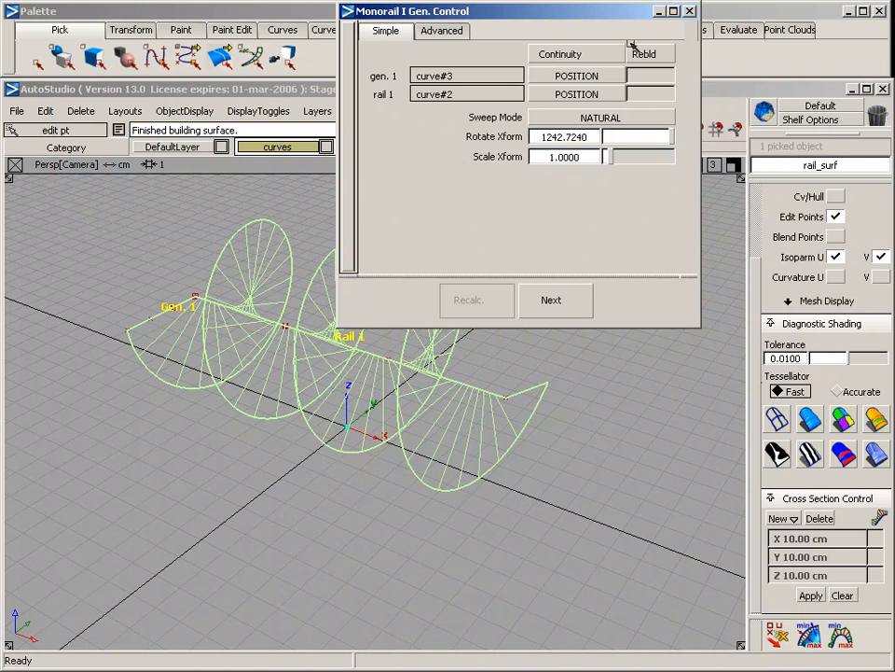
left_click(690, 12)
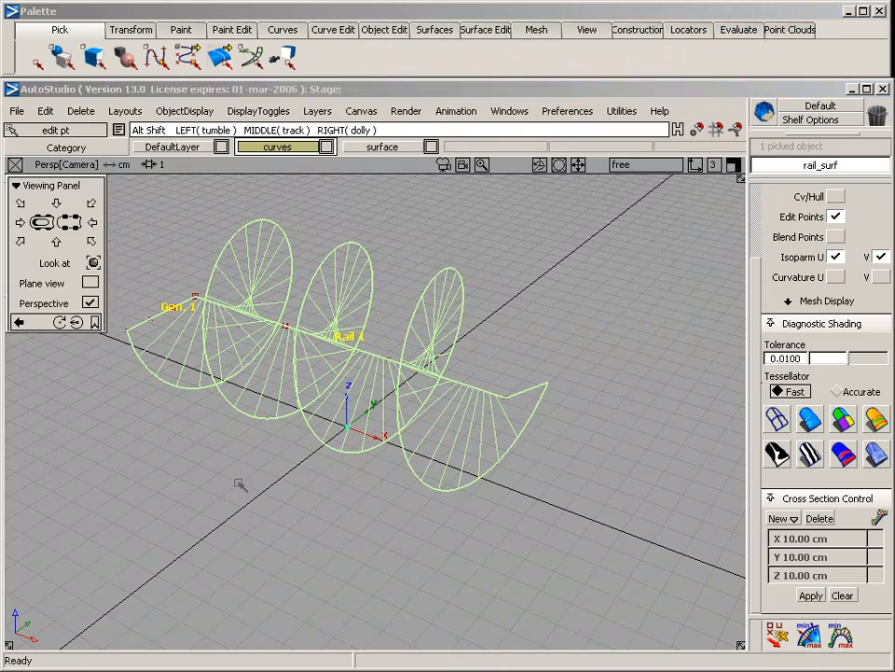
Shade the spiral rail surface in blue with diagnostic shading and examine it from several angles in perspective
left_click_drag(317, 349, 538, 480, "alt+shift")
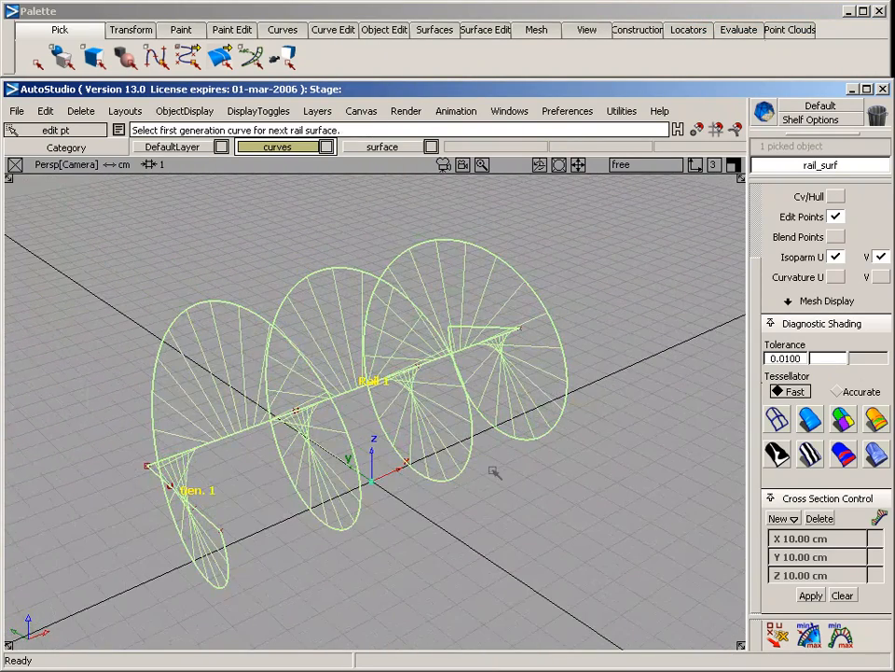
left_click(810, 424)
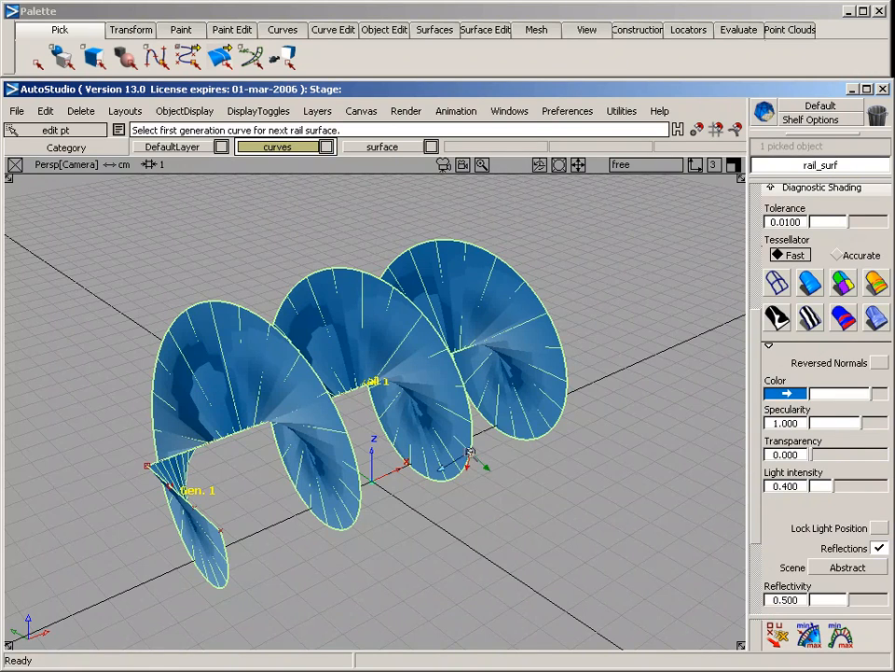
left_click_drag(411, 397, 233, 316, "alt+shift")
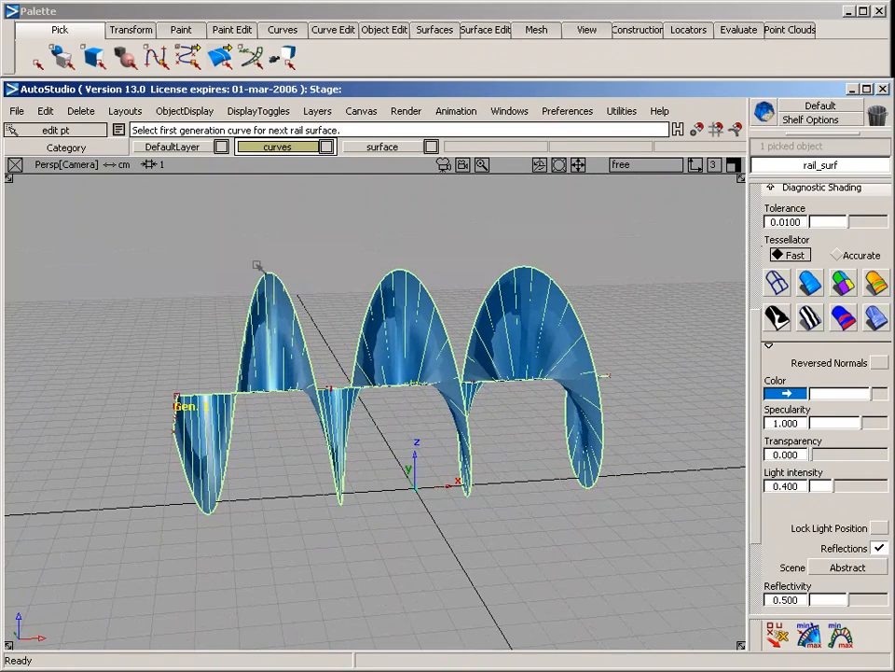
left_click_drag(168, 179, 464, 366, "alt+shift")
left_click_drag(470, 452, 369, 494, "alt+shift")
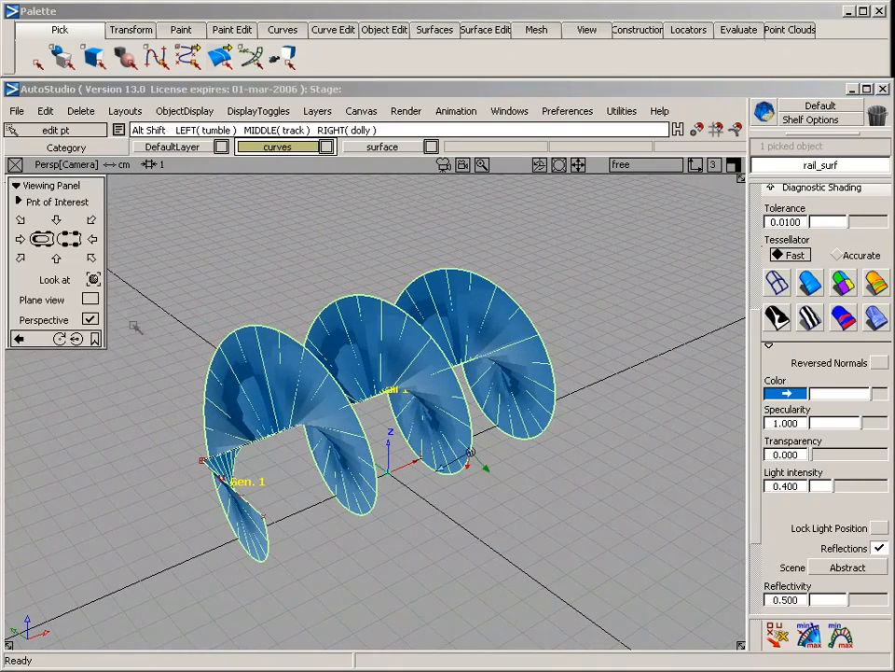
left_click_drag(145, 354, 274, 408, "alt+shift")
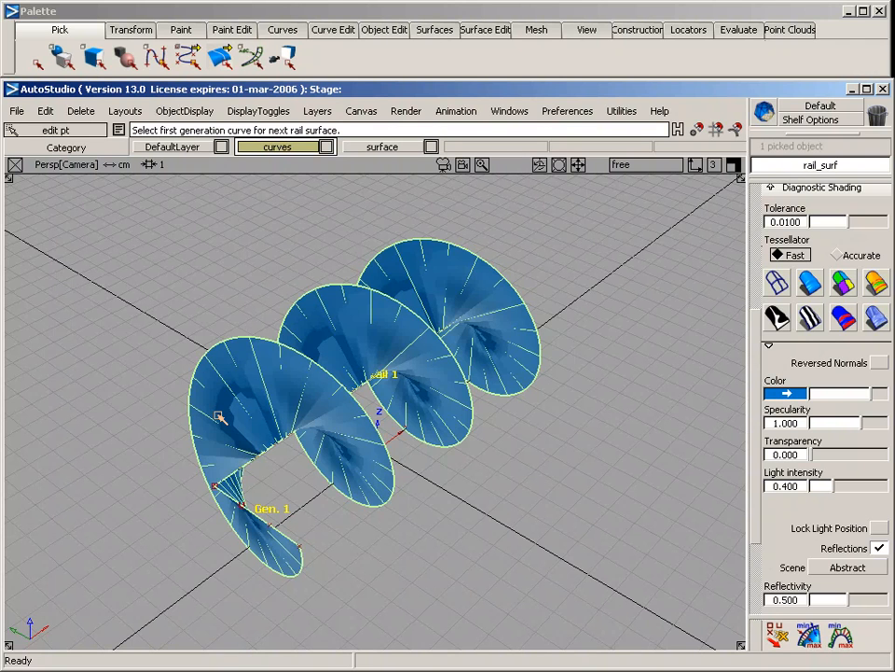
Clear the selection, place a circle at the outer end of the spiral's generation curve, and scale it to a small tube profile
left_click(360, 522)
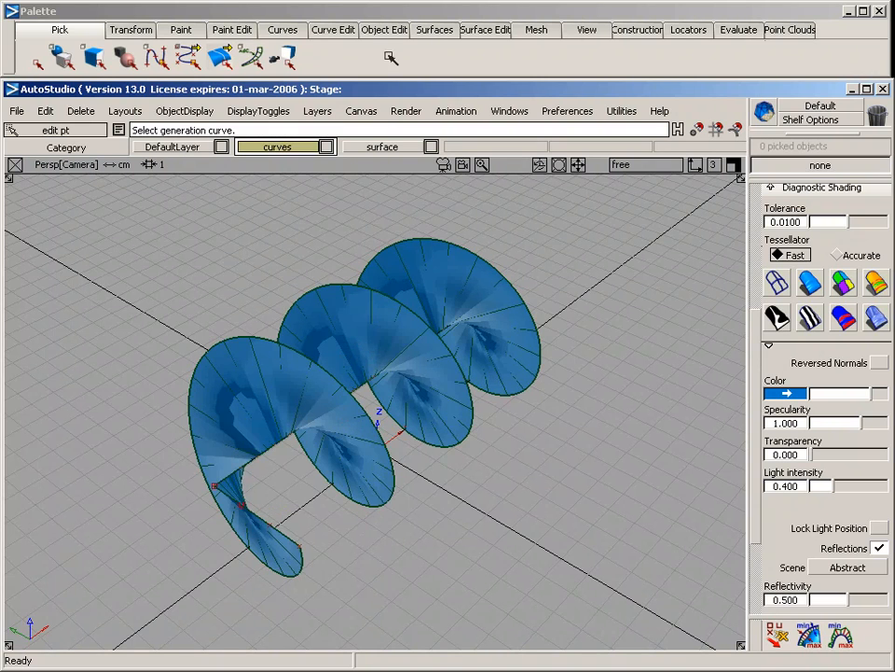
left_click(282, 30)
mouse_move(235, 53)
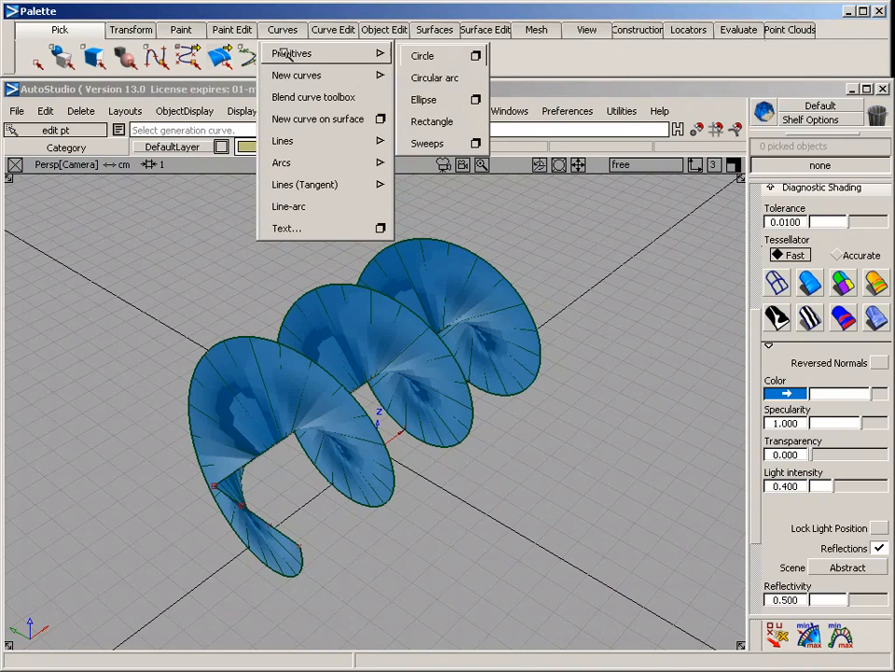
left_click(431, 58)
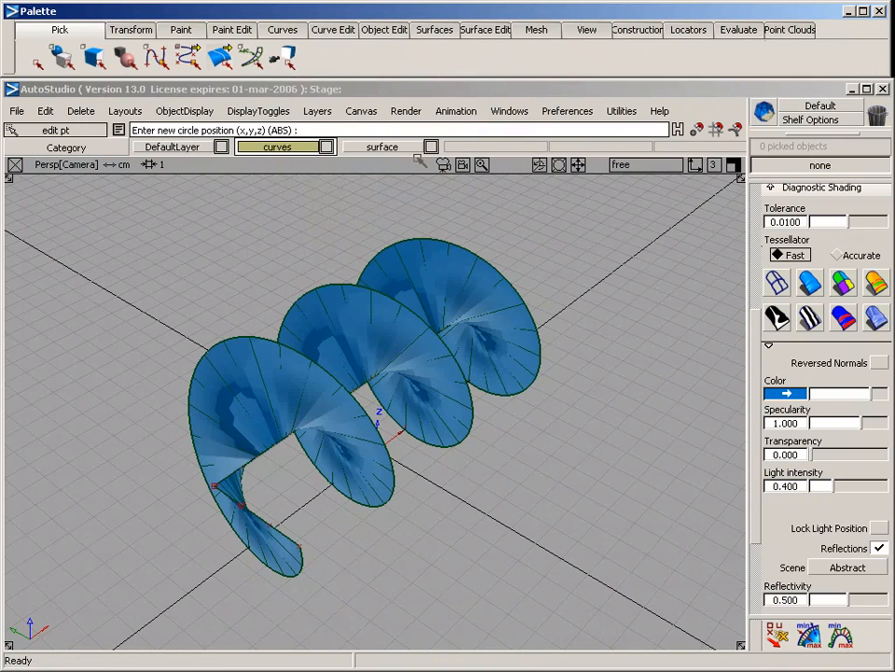
left_click(333, 541)
middle_click_drag(182, 449, 215, 438, "ctrl+shift")
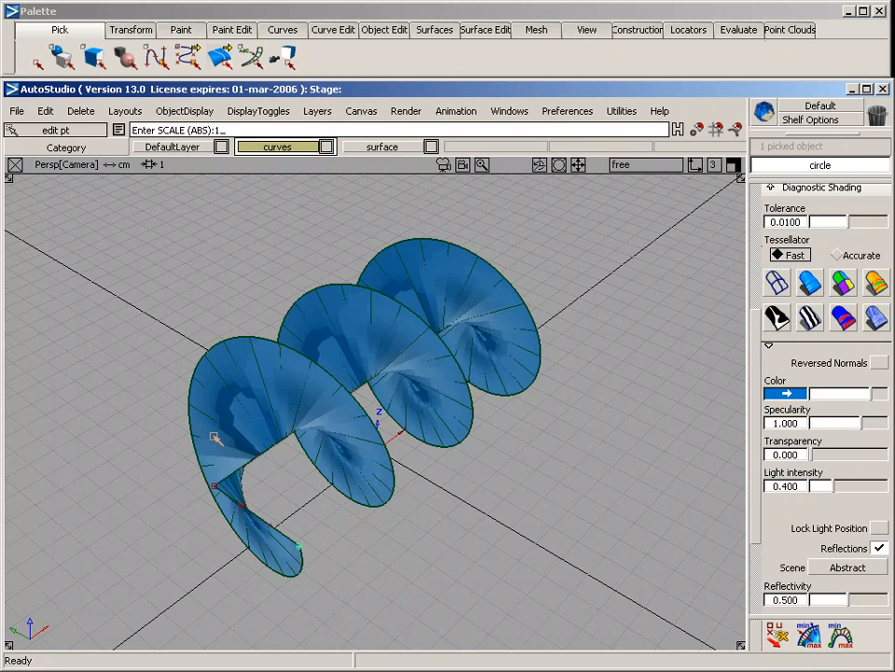
left_click_drag(216, 437, 232, 452)
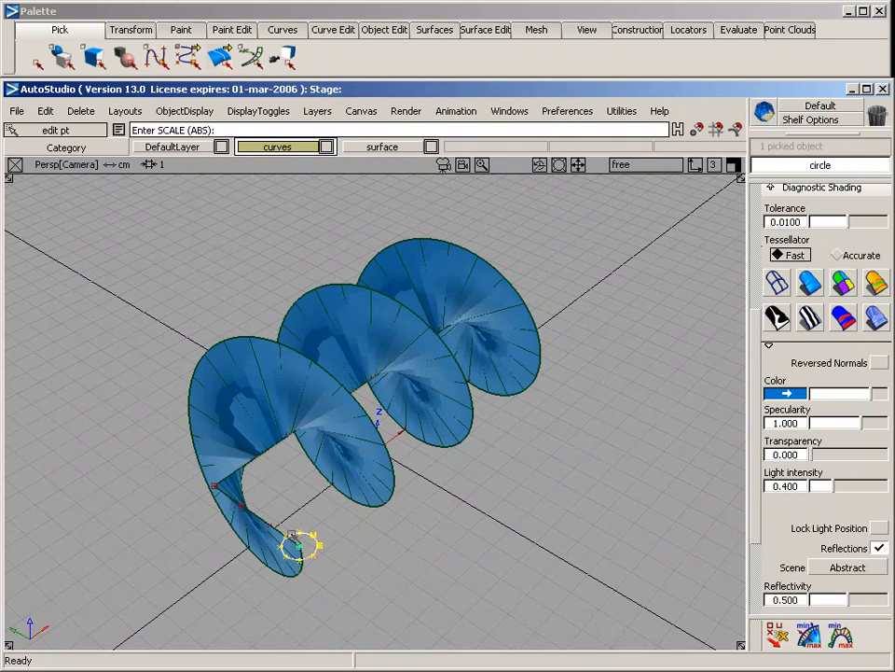
Extrude the small circle along the outer edge of the spiral rail surface to form a coiled tube
left_click(433, 30)
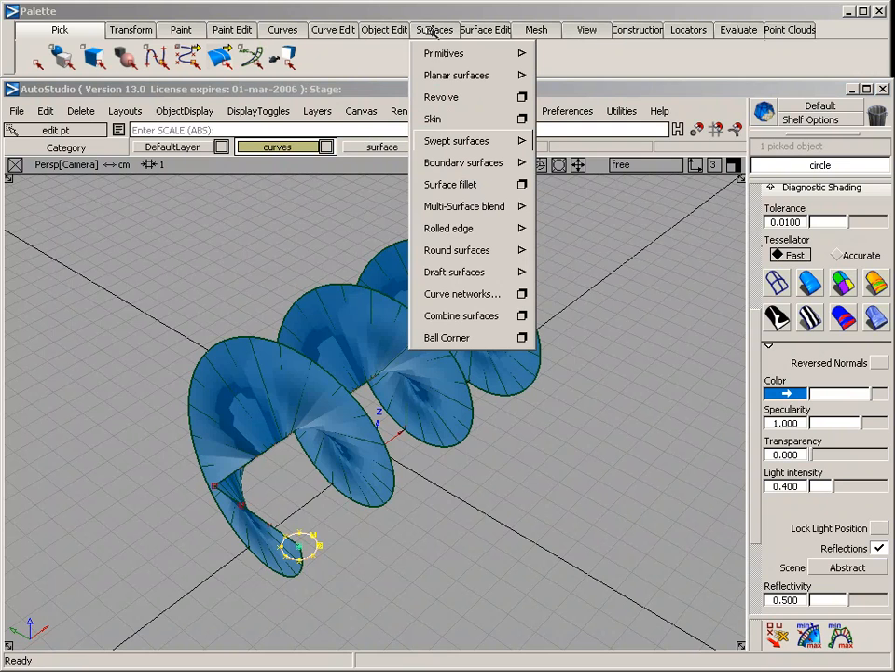
mouse_move(438, 138)
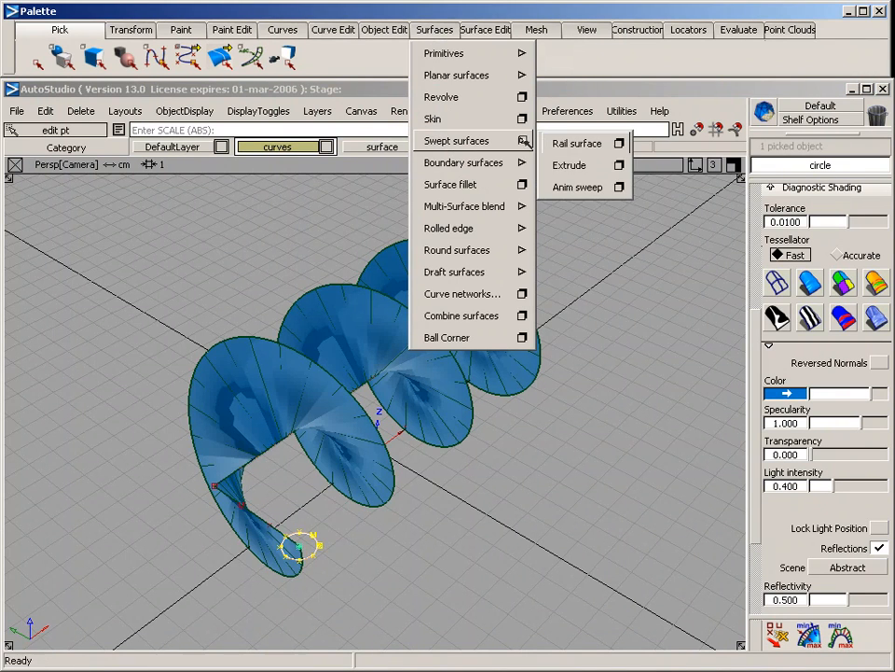
left_click(576, 167)
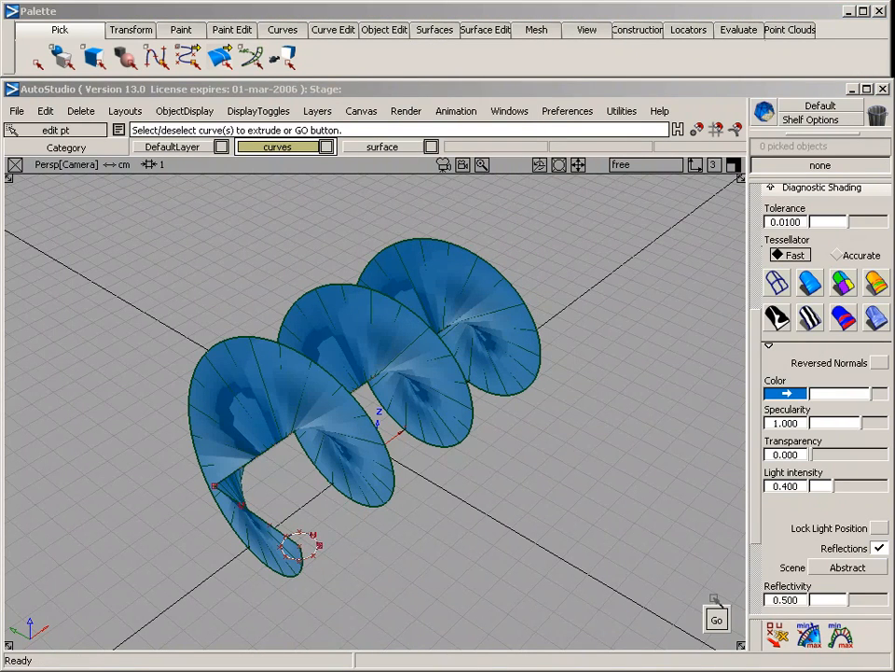
left_click(716, 617)
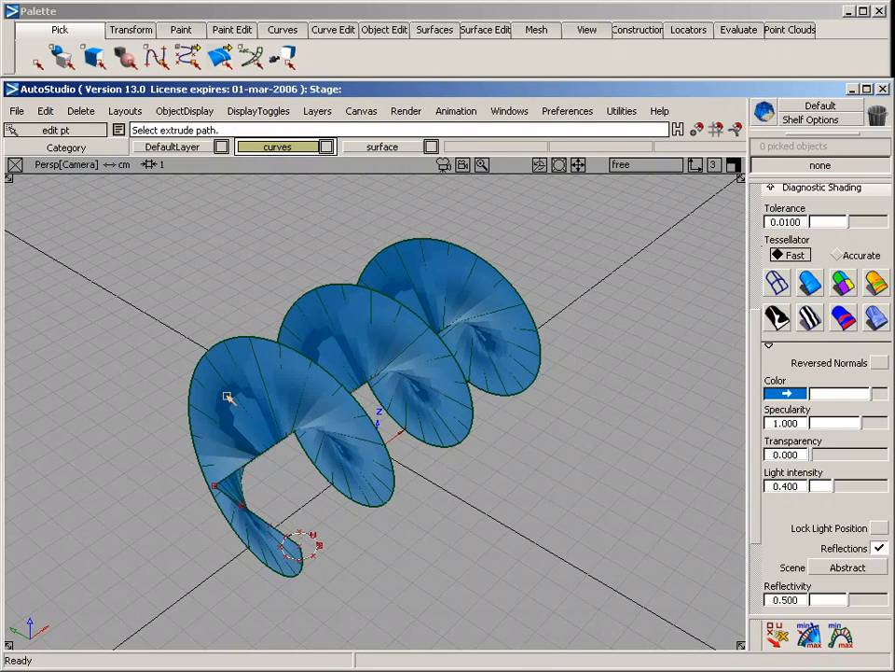
left_click(195, 364)
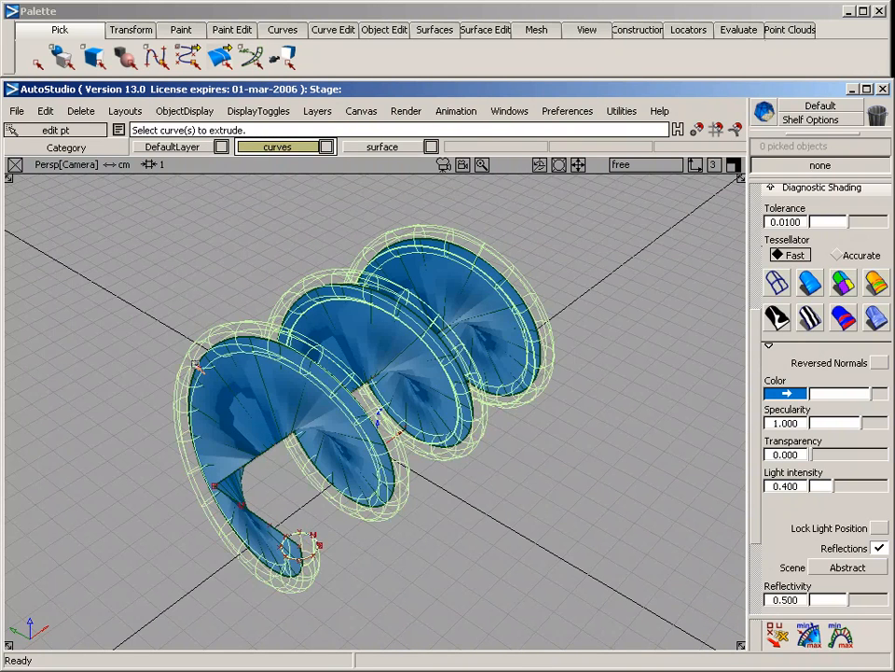
left_click(358, 537)
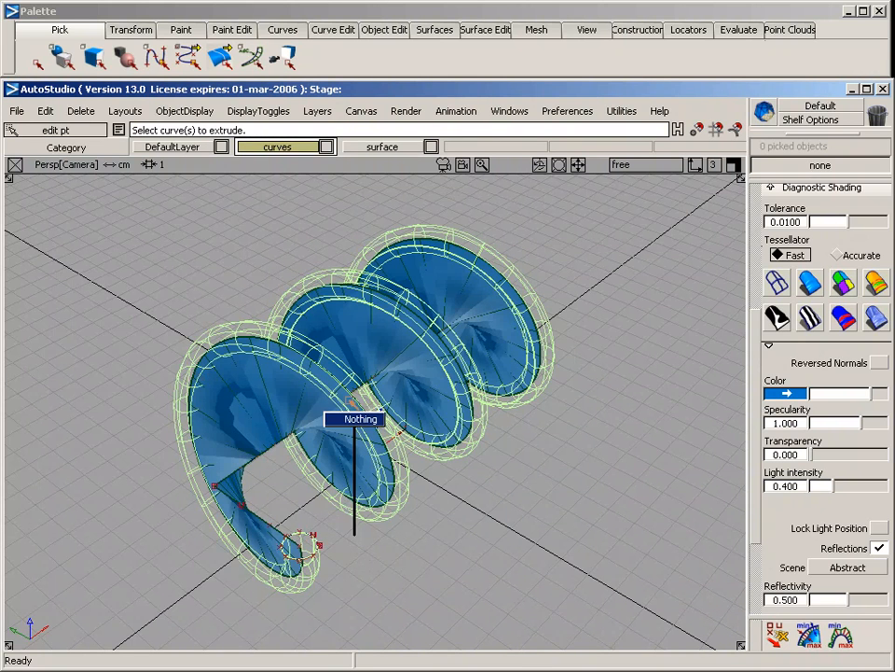
Remove the shading from the spiral, shade only the extruded tube in blue, and examine it from several angles
left_click(777, 282)
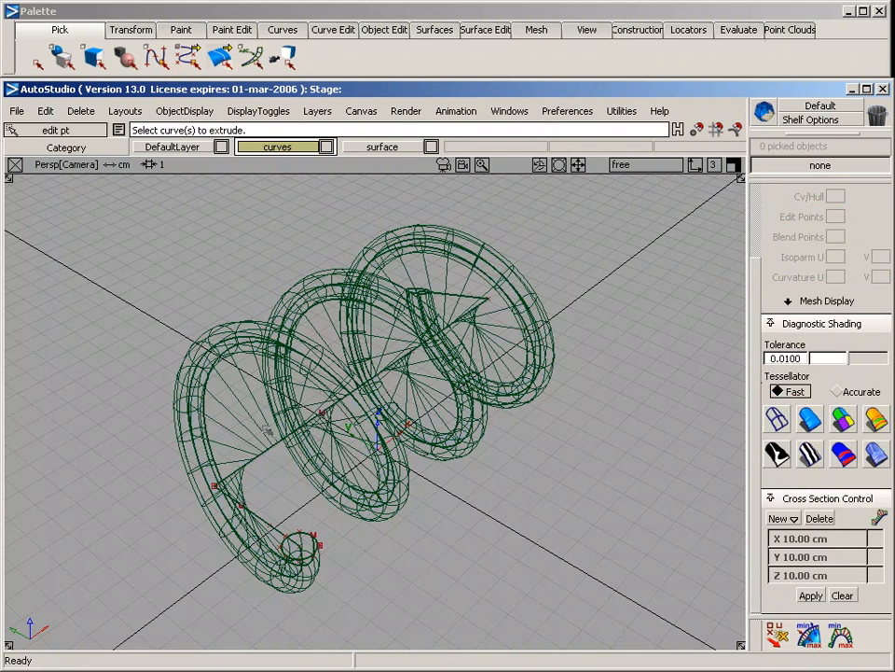
left_click_drag(364, 210, 379, 232, "ctrl+shift")
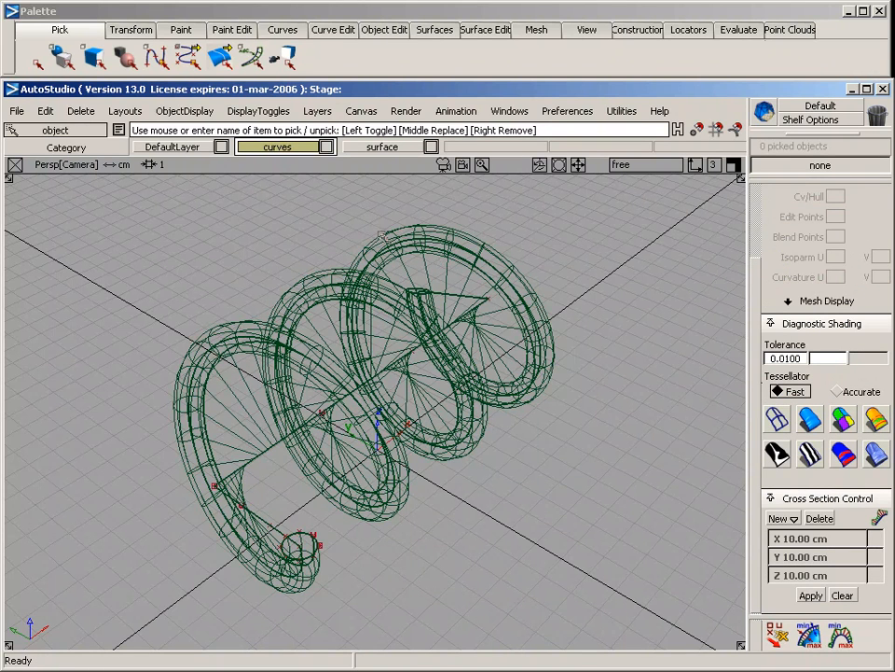
left_click(383, 236)
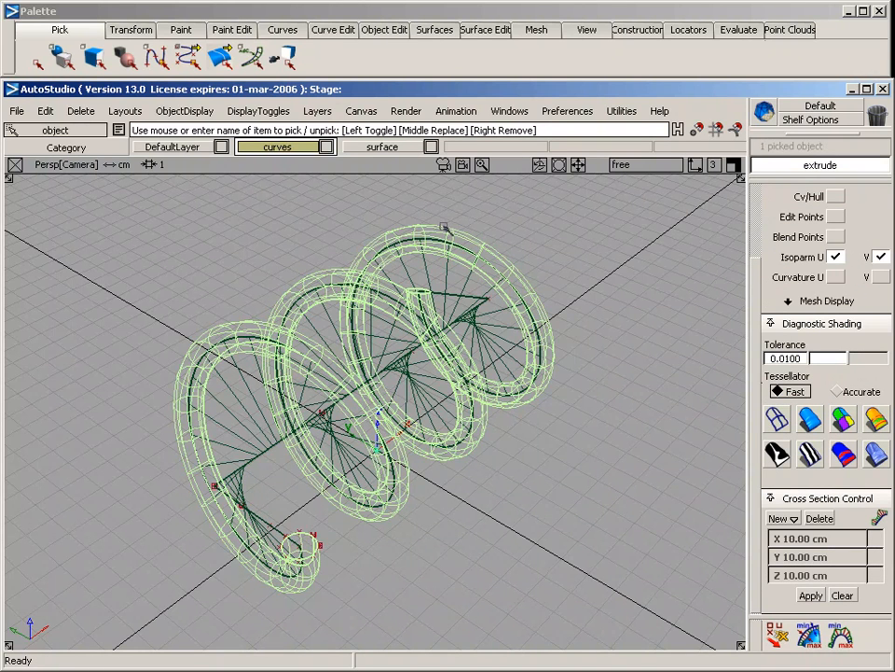
left_click(810, 420)
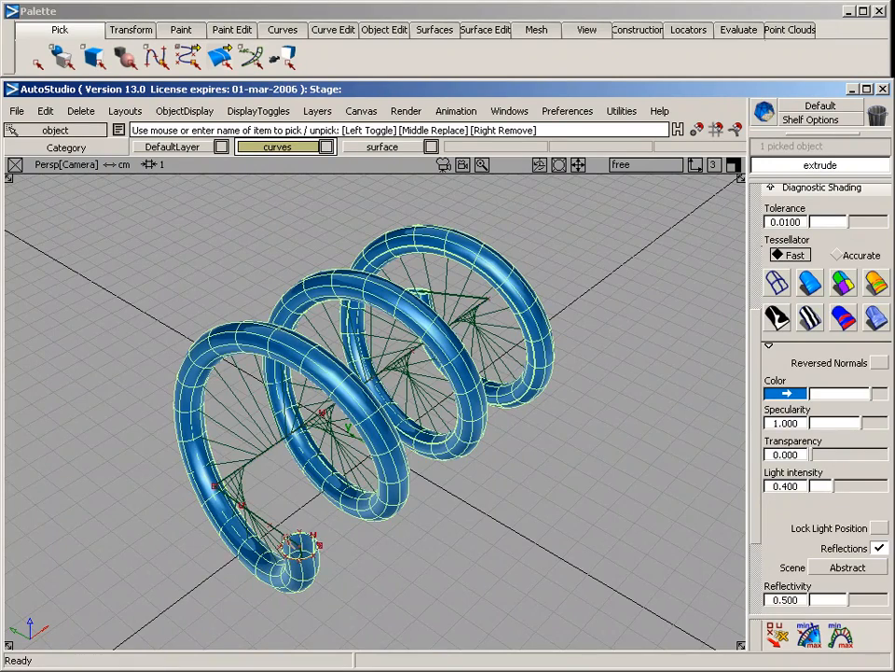
left_click_drag(440, 561, 472, 480, "alt+shift")
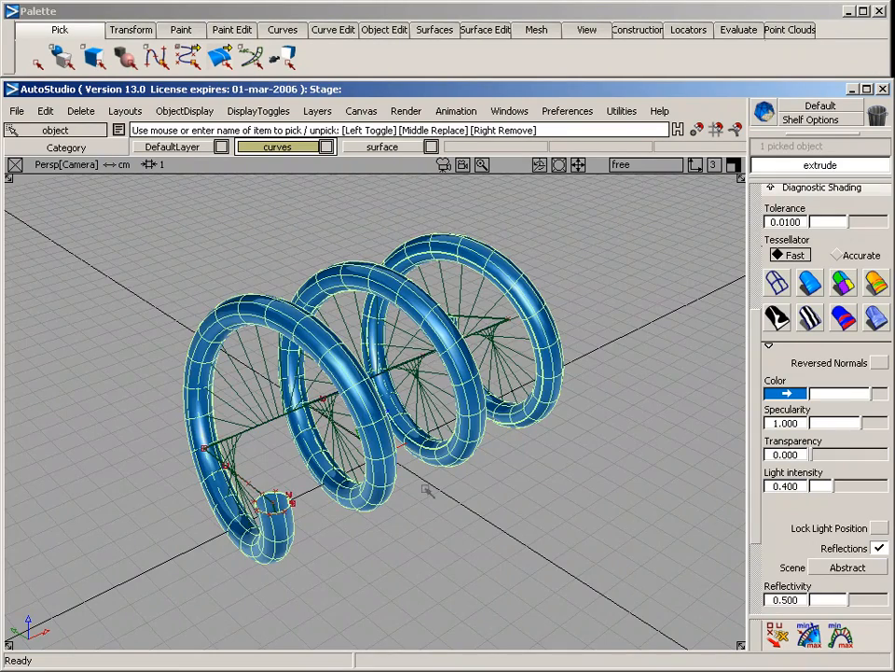
left_click_drag(322, 369, 512, 247, "alt+shift")
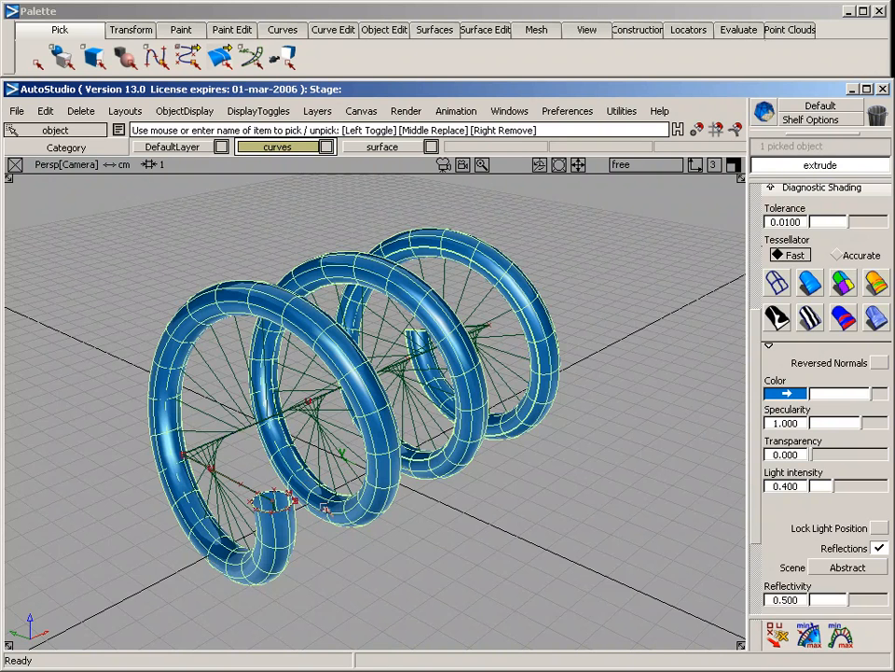
Scale the profile circle slightly to adjust the extruded tube's thickness through construction history, and clear the selection
left_click(290, 505)
left_click(321, 518)
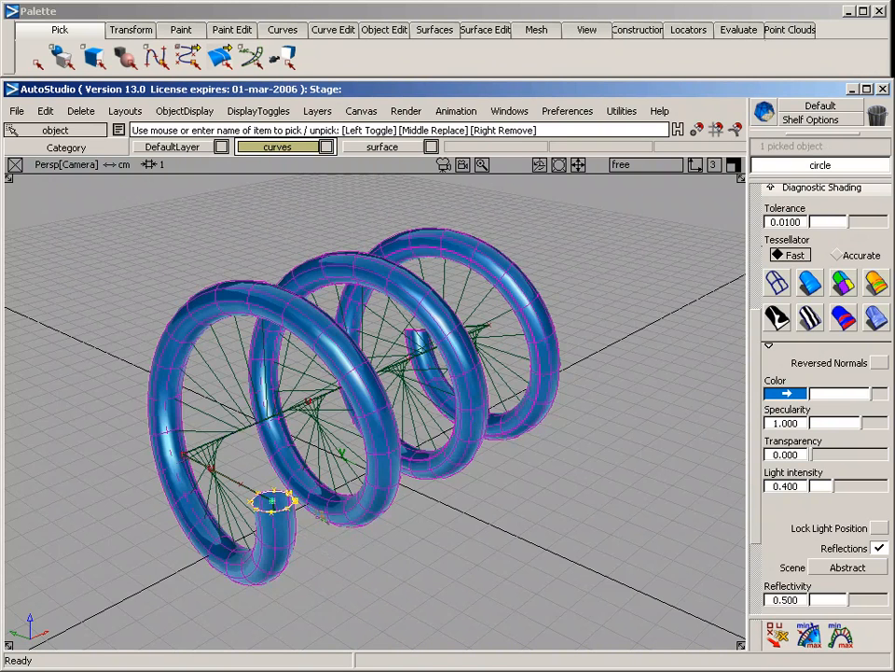
right_click(330, 542, "ctrl+shift")
right_click_drag(330, 542, 352, 536, "ctrl+shift")
mouse_move(332, 563)
left_mouse_down()
mouse_move(350, 579)
mouse_move(371, 504)
left_mouse_up()
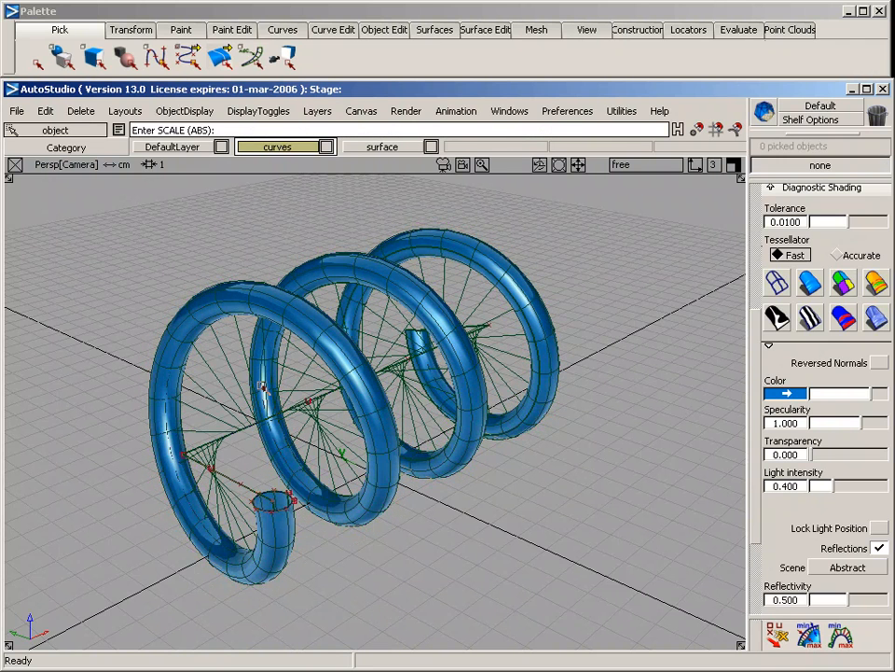
Reopen the spiral rail surface's controls, set Rotate Xform to 1052.2390 and Scale Xform to 0.3947, and close the controls
left_click_drag(222, 325, 223, 373, "ctrl+shift")
left_click(213, 392)
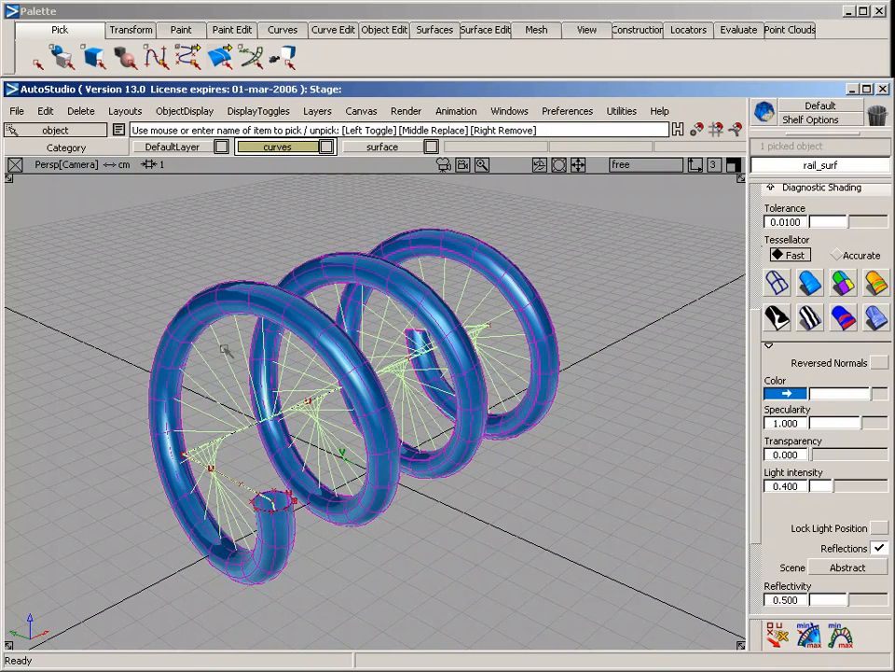
left_click(434, 29)
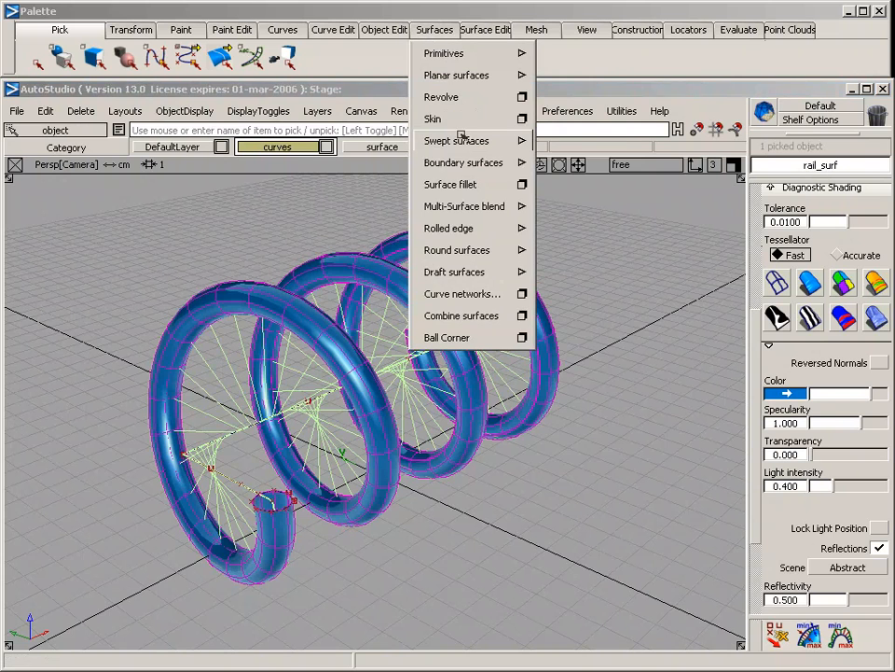
mouse_move(490, 140)
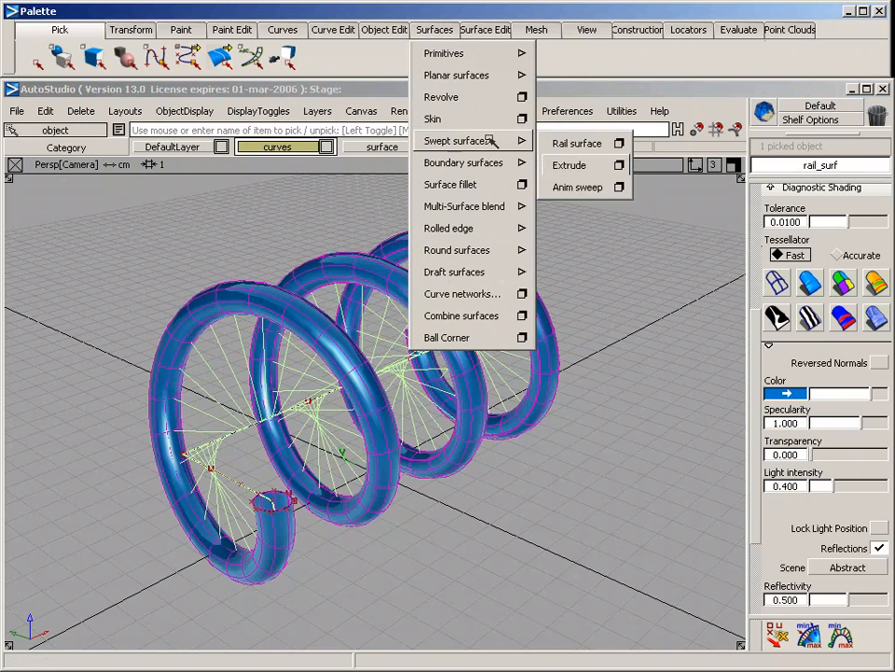
left_click(601, 144)
left_click_drag(542, 17, 729, 310)
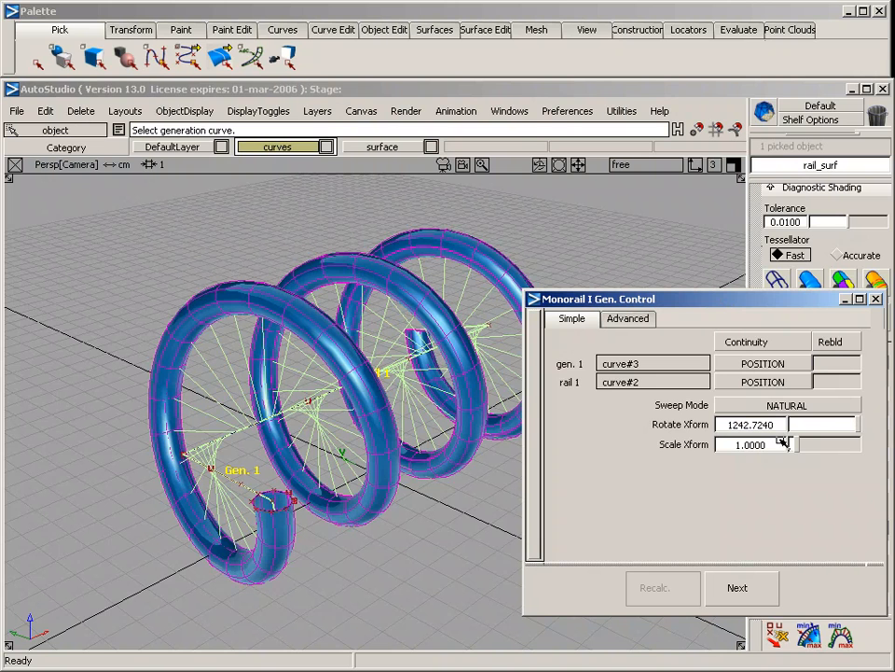
left_click_drag(771, 427, 603, 427)
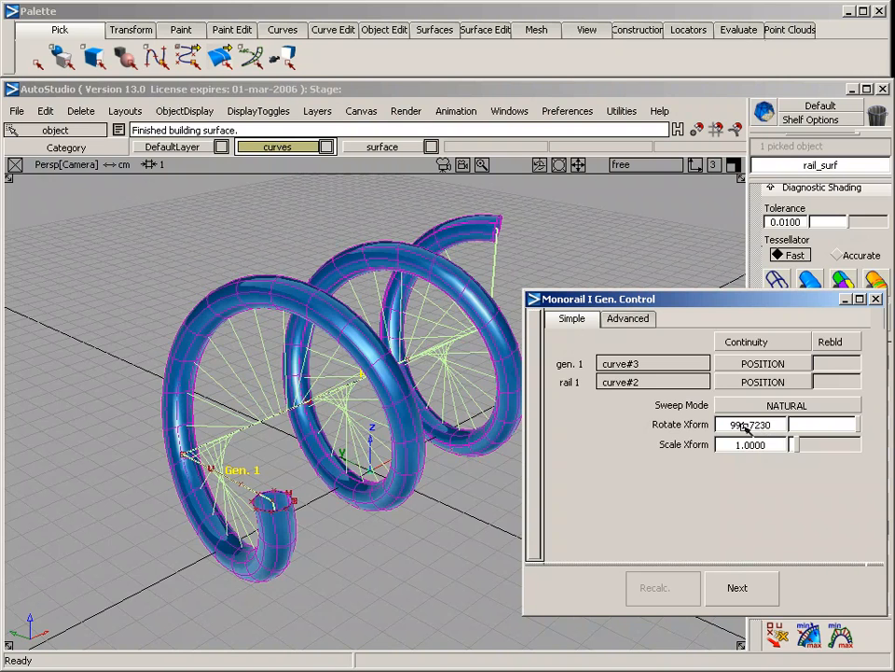
left_click_drag(743, 422, 797, 450)
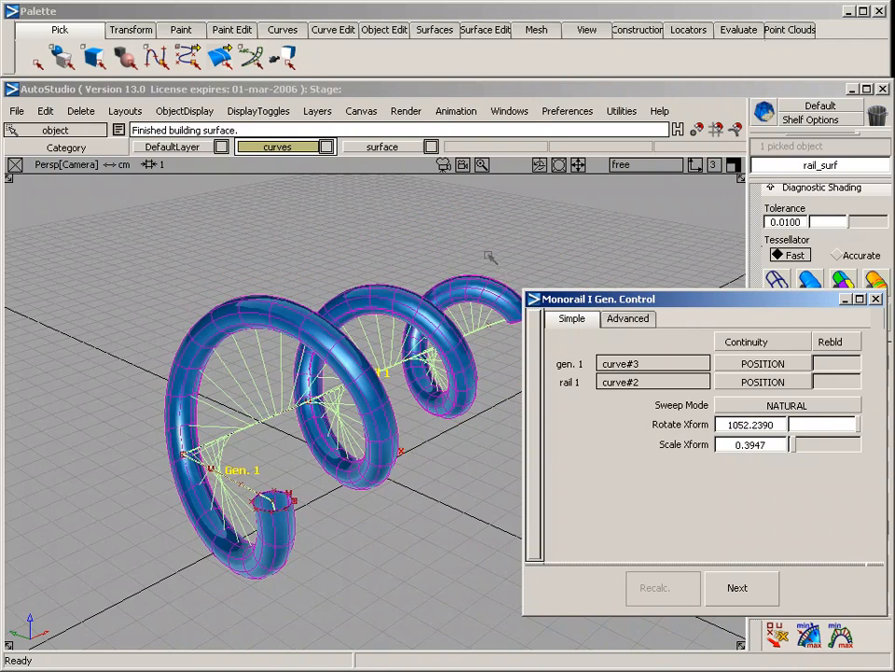
middle_click_drag(489, 256, 429, 228, "alt+shift")
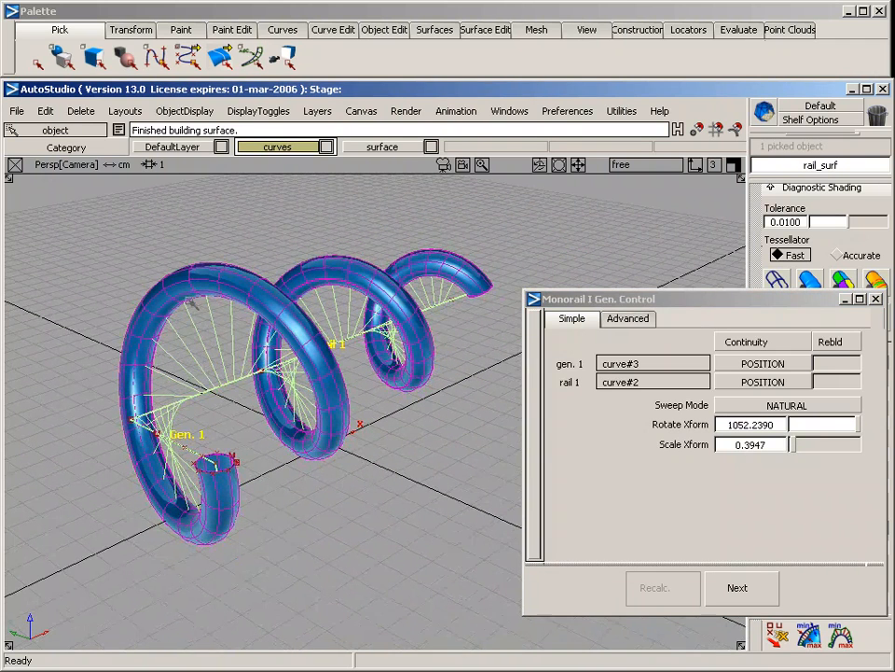
left_click_drag(701, 298, 681, 275)
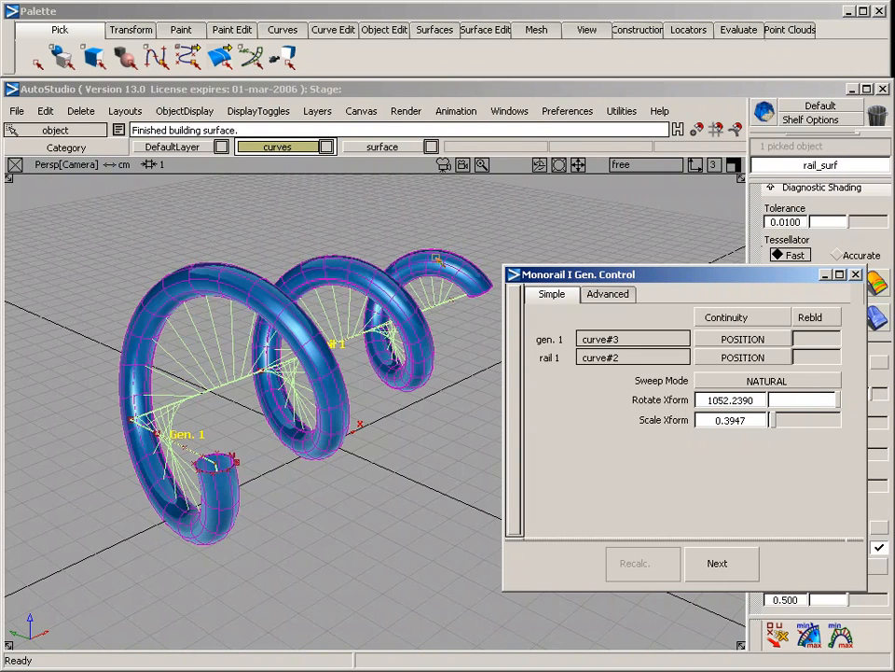
left_click(855, 275)
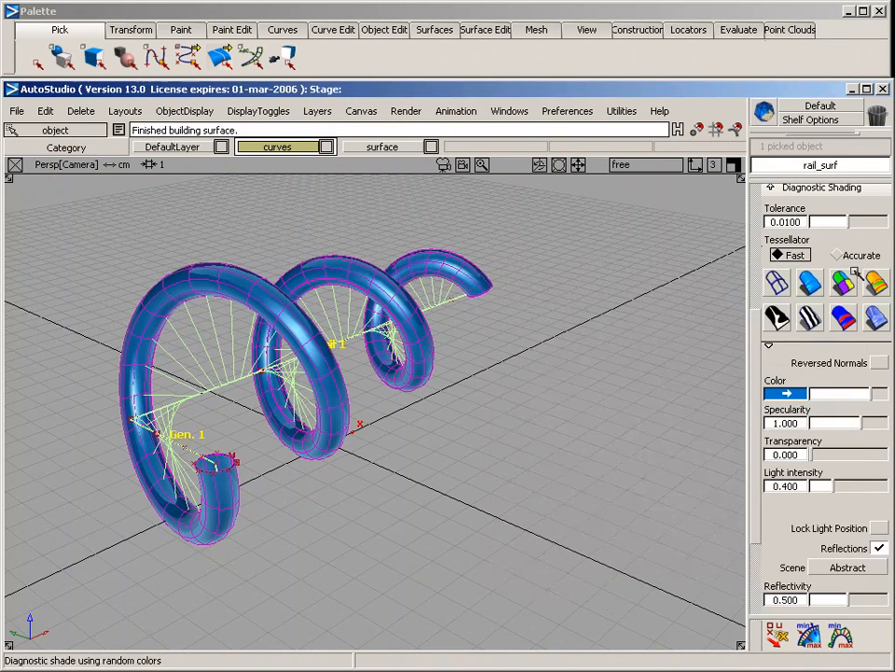
Delete the extruded tube, the spiral rail surface and the profile circle, leaving only the two straight curves
left_click_drag(173, 241, 337, 310)
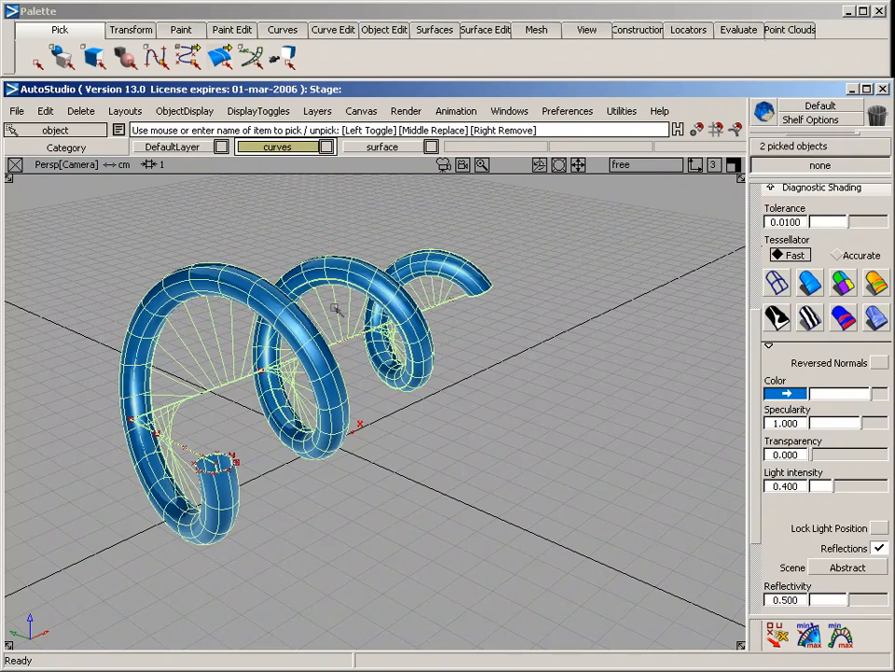
key("Delete")
key("alt+shift")
left_click_drag(424, 423, 186, 439, "alt+shift")
left_click(150, 399)
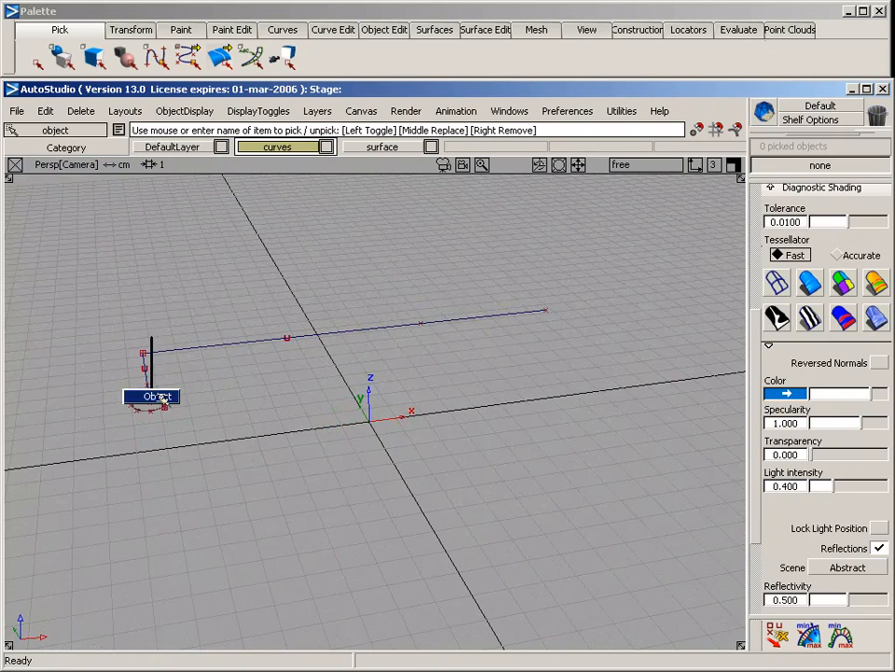
key("Delete")
key("Return")
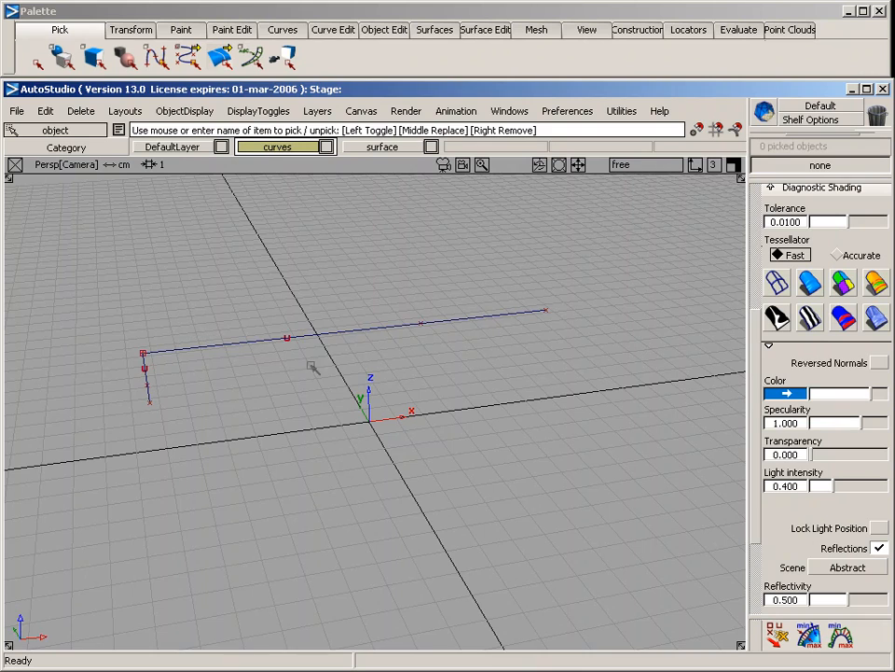
Start a new rail surface with one generation curve and one rail, setting Rotate Xform to 0 and Scale Xform to 1
key("alt+shift")
left_click_drag(397, 418, 272, 349, "alt+shift")
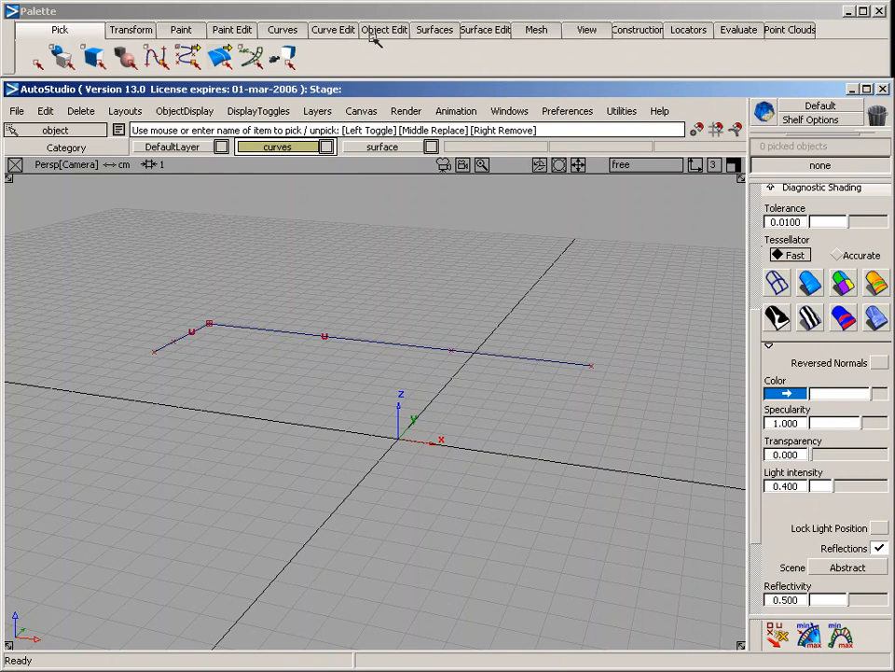
left_click(434, 29)
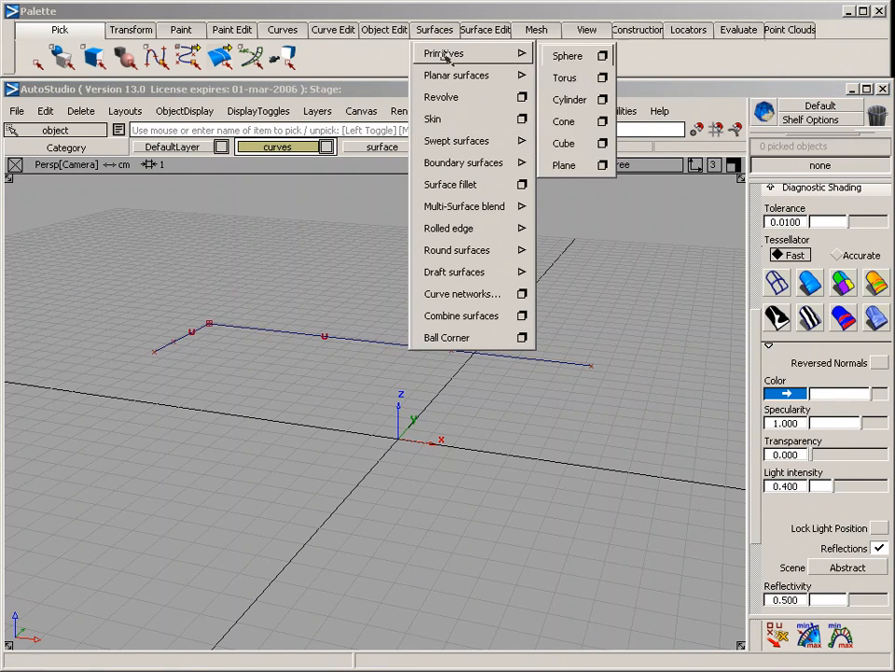
mouse_move(471, 140)
left_click(577, 143)
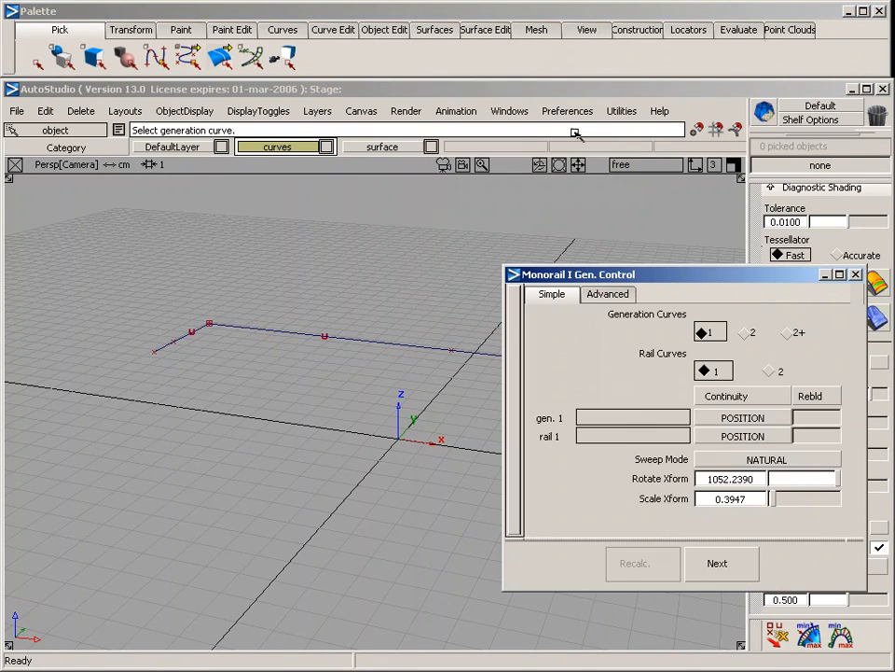
left_click(758, 479)
type("0")
key("Return")
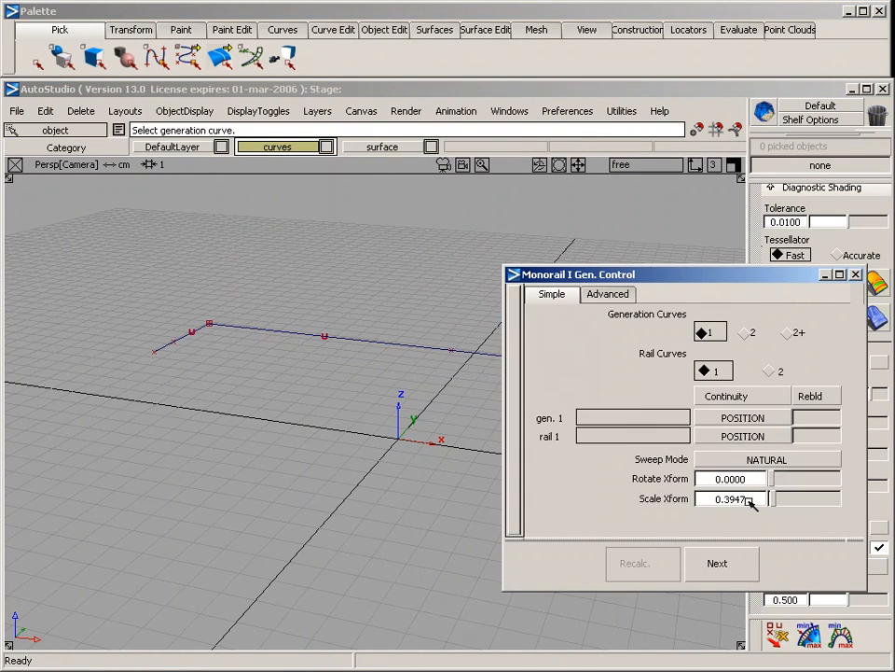
left_click_drag(748, 500, 706, 501)
type("1")
key("Return")
Build the rail surface using the short curve as generation curve and the long curve as rail
left_click(171, 344)
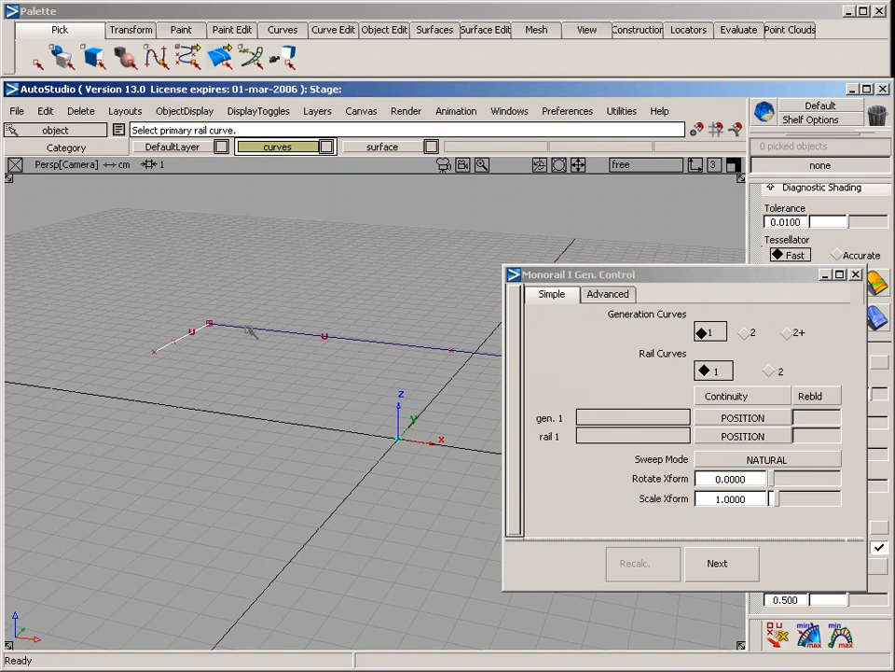
left_click(251, 332)
left_click_drag(402, 286, 401, 359, "alt+shift")
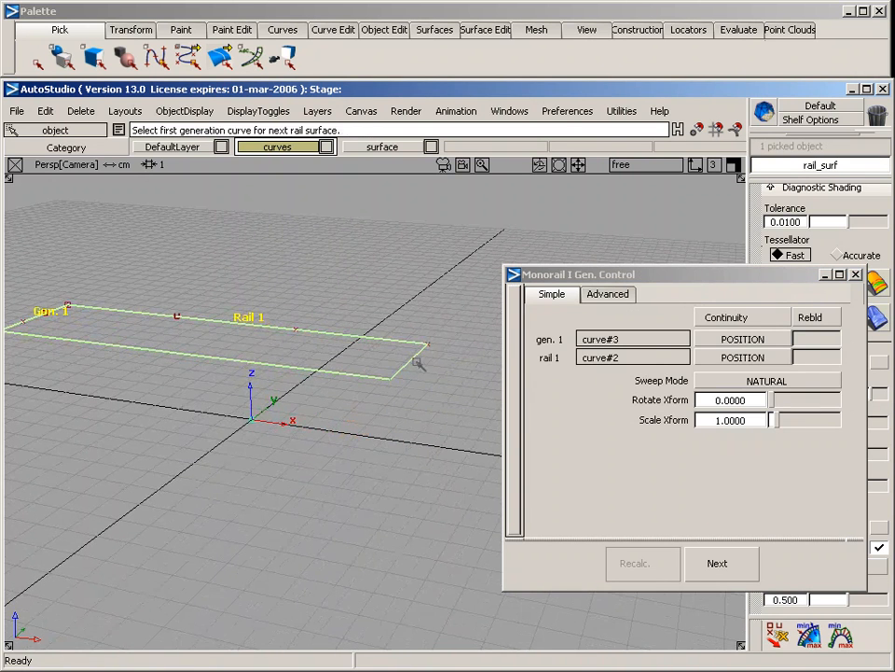
Raise the two middle CVs of the long rail curve so the surface arches through its construction history
left_click_drag(308, 280, 280, 436, "alt+shift")
mouse_move(175, 300)
left_mouse_down("ctrl+shift")
mouse_move(129, 284)
mouse_move(334, 388)
left_mouse_up("ctrl+shift")
mouse_move(328, 427)
right_mouse_down("ctrl+shift")
mouse_move(334, 357)
mouse_move(351, 426)
mouse_move(351, 399)
right_mouse_up("ctrl+shift")
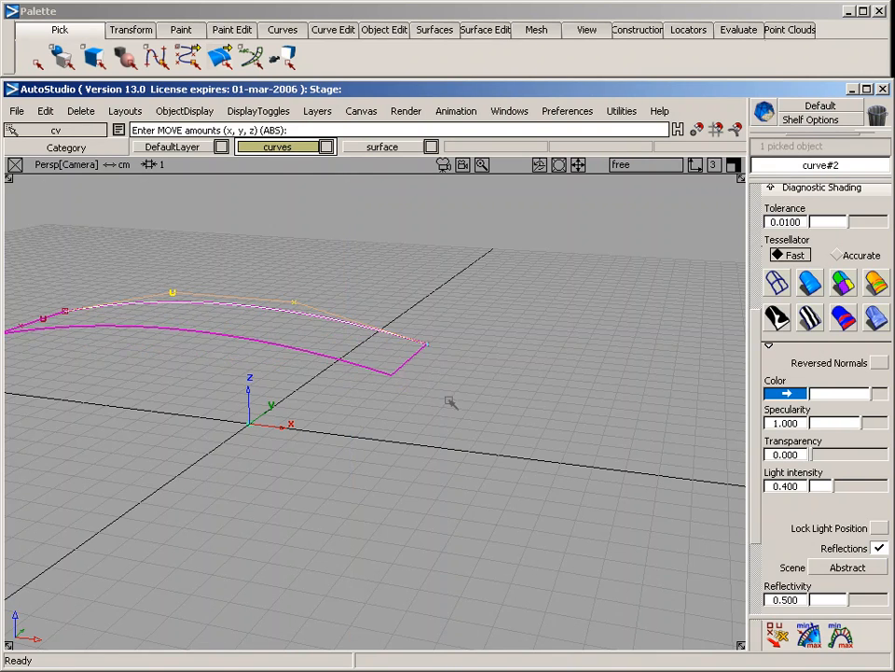
middle_click_drag(194, 407, 337, 408, "alt+shift")
left_click_drag(255, 286, 218, 283, "ctrl+shift")
Raise the rail curve's inner CV nearest the short generation curve further to steepen the arch, and clear the selection
left_click_drag(287, 276, 350, 347)
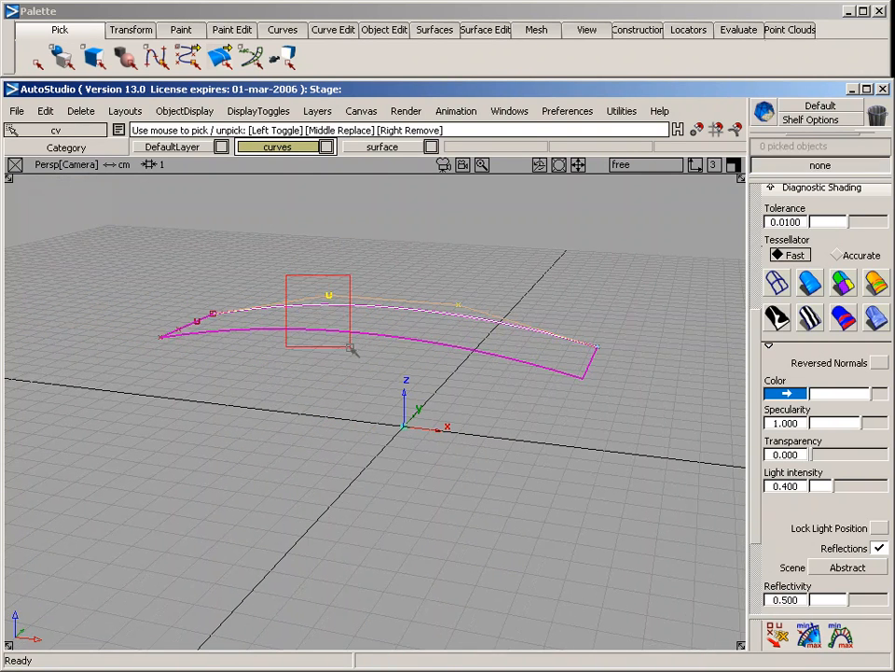
right_click_drag(336, 410, 336, 316, "ctrl+shift")
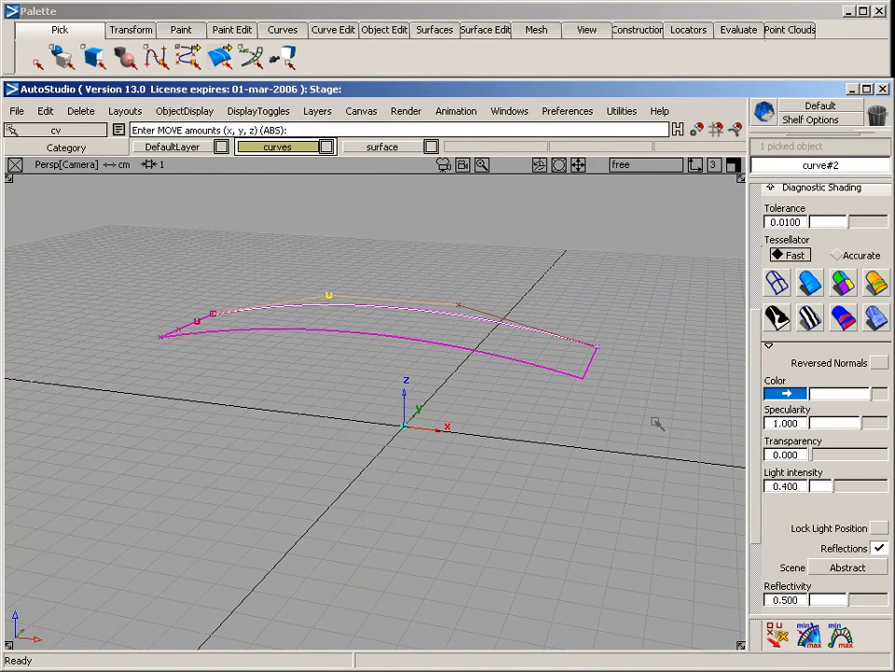
right_click_drag(498, 422, 509, 424)
left_click_drag(541, 440, 510, 354)
left_click_drag(580, 342, 549, 354, "alt+shift")
middle_click_drag(549, 353, 519, 324, "alt+shift")
Extend the surface's free end edge by about 4.3 cm as a separate surface, using Extrapolate with Merge off
left_click(381, 30)
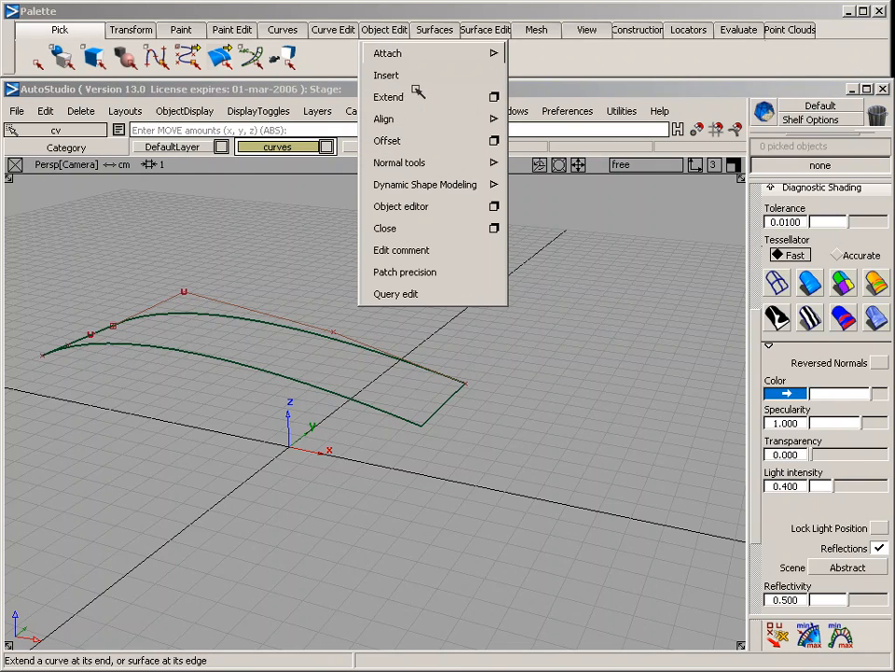
left_click(494, 98)
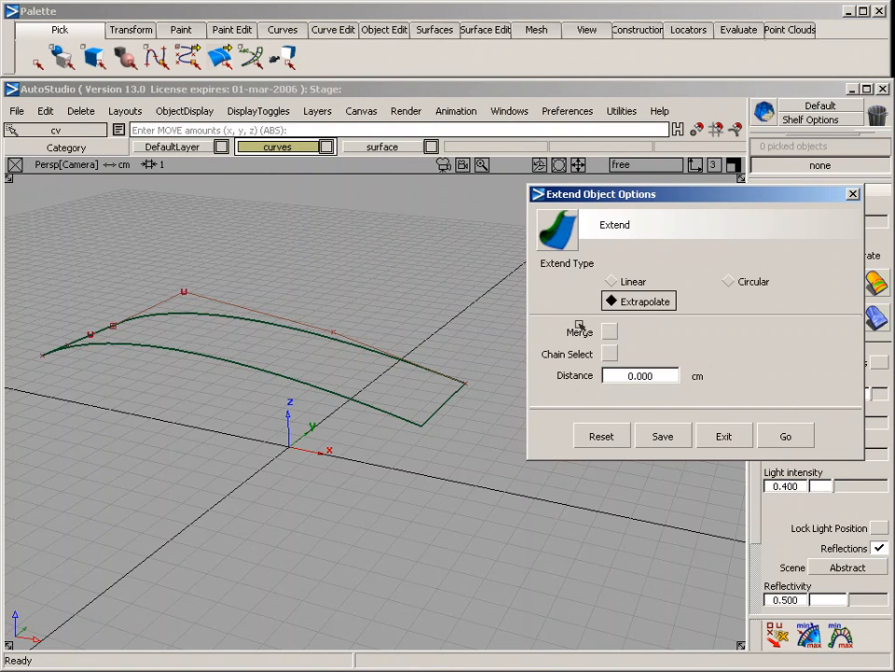
left_click(785, 435)
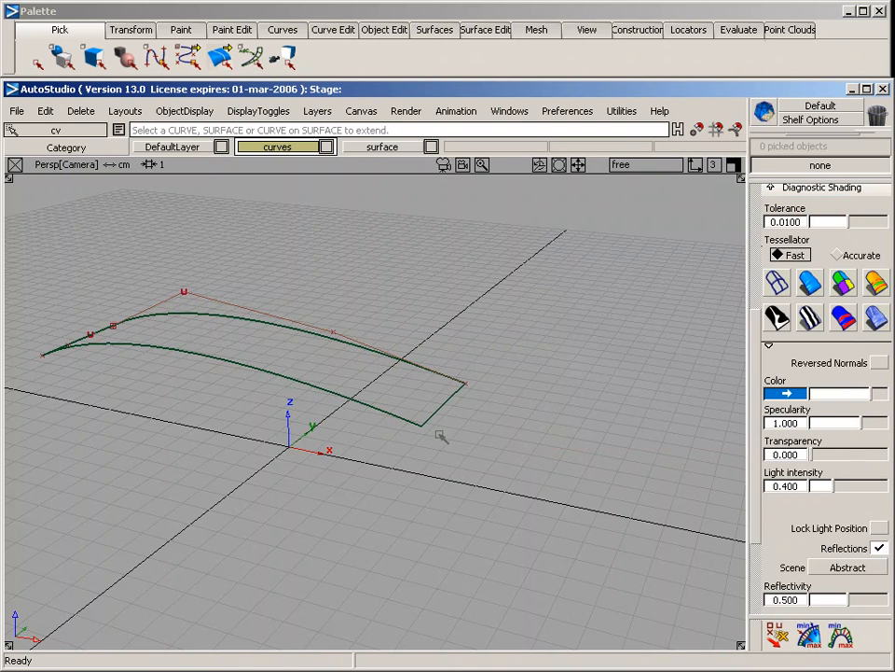
left_click_drag(445, 405, 529, 446)
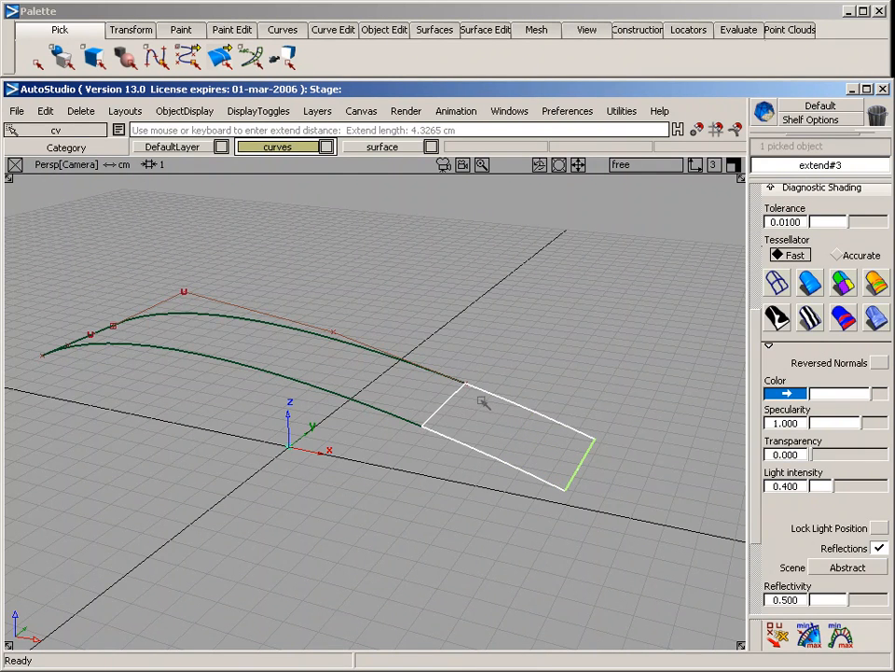
left_click(595, 484)
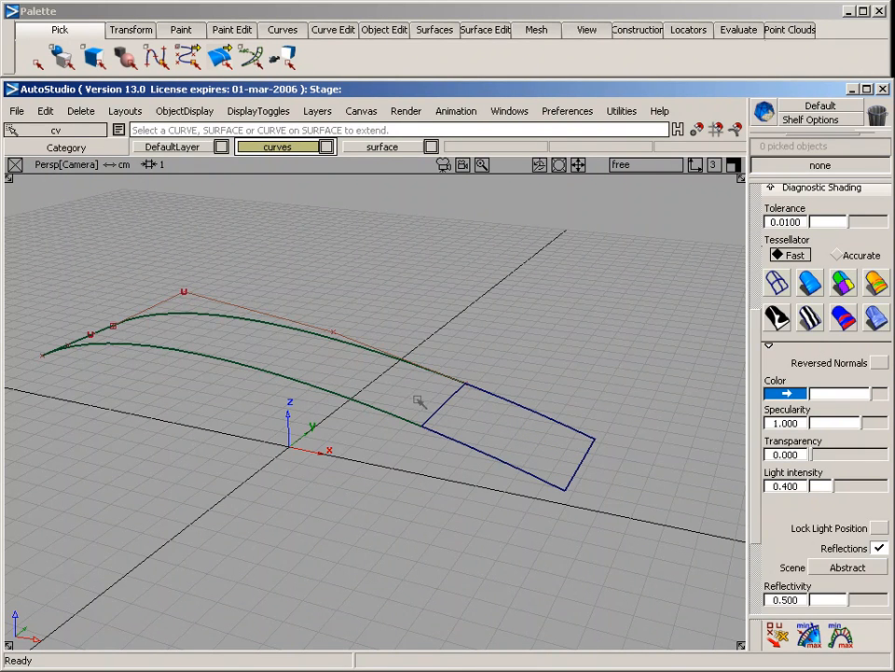
Pick the extension on its own, shade both surfaces in blue to examine where they meet, and remove the shading
left_click_drag(432, 318, 466, 446, "ctrl+shift")
left_click(478, 445)
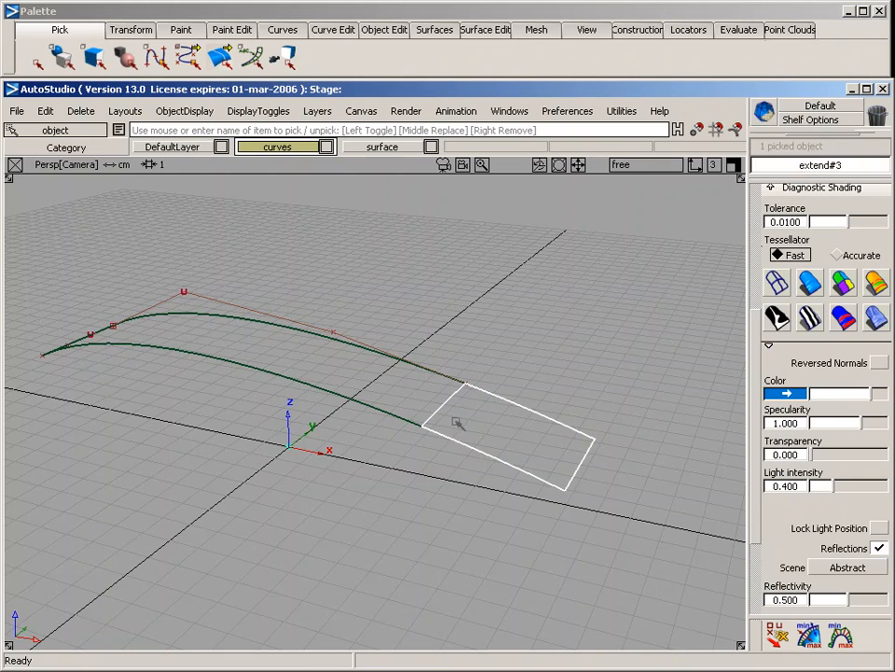
left_click_drag(489, 490, 489, 410, "ctrl+shift")
left_click(811, 282)
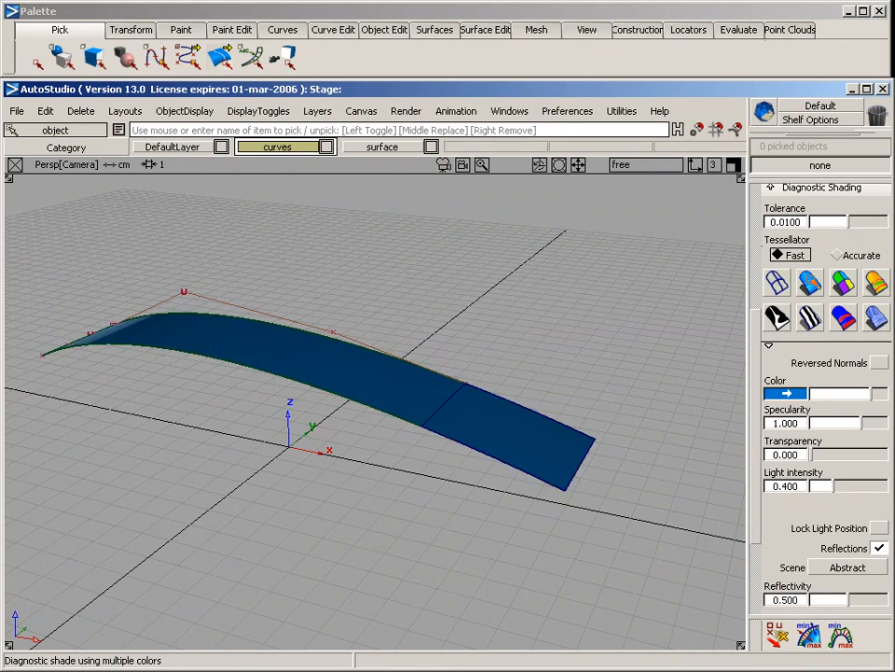
left_click_drag(643, 290, 509, 472, "alt+shift")
left_click(780, 282)
Delete the separate extension surface, keeping the arched rail surface
left_click_drag(604, 275, 604, 404, "ctrl+shift")
left_click(508, 506)
key("Delete")
key("Return")
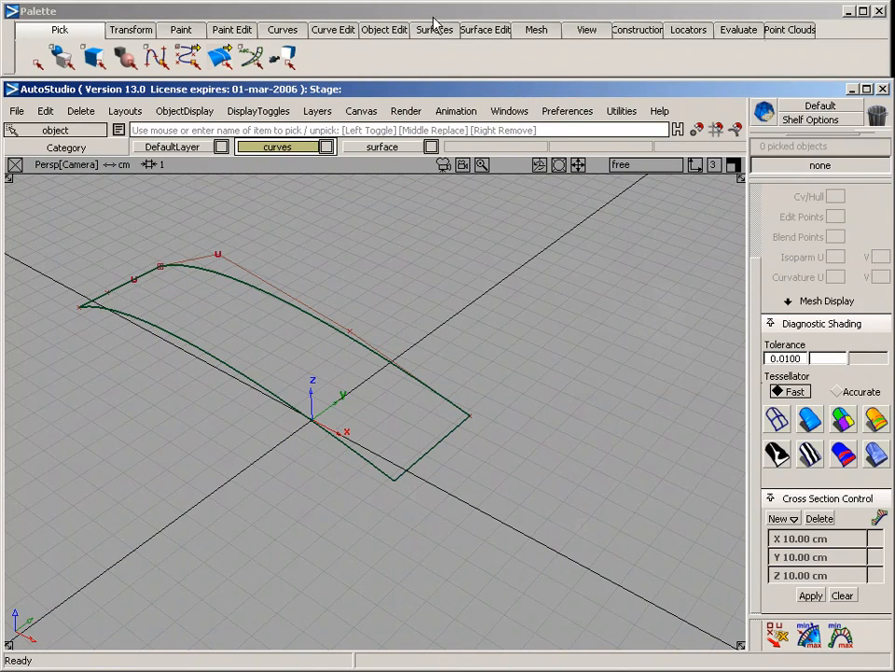
Extend the surface's free end edge by about 5.7 cm with Extrapolate and Merge on, accepting the removal of its history
left_click(373, 29)
left_click(486, 94)
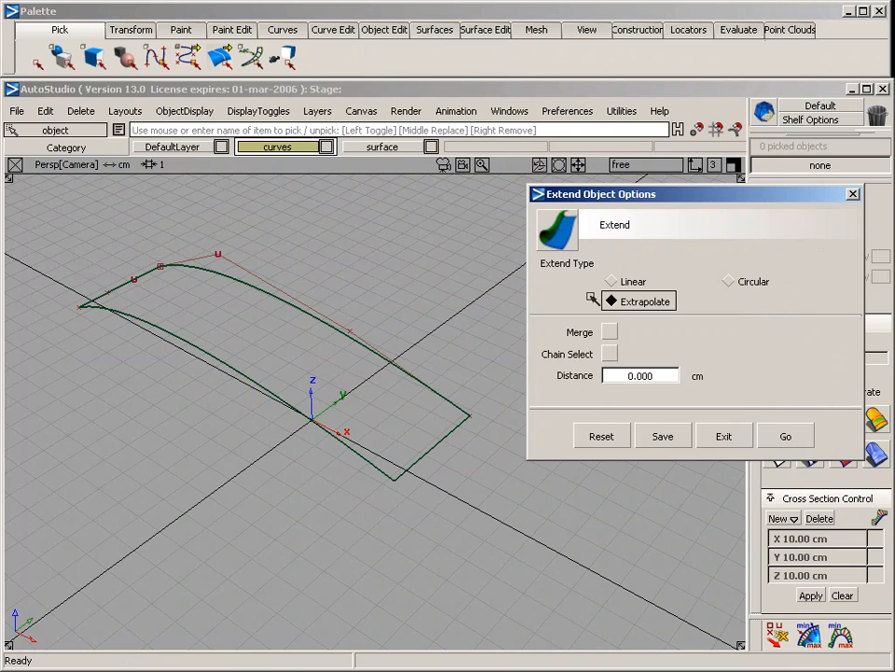
left_click(609, 332)
left_click(786, 436)
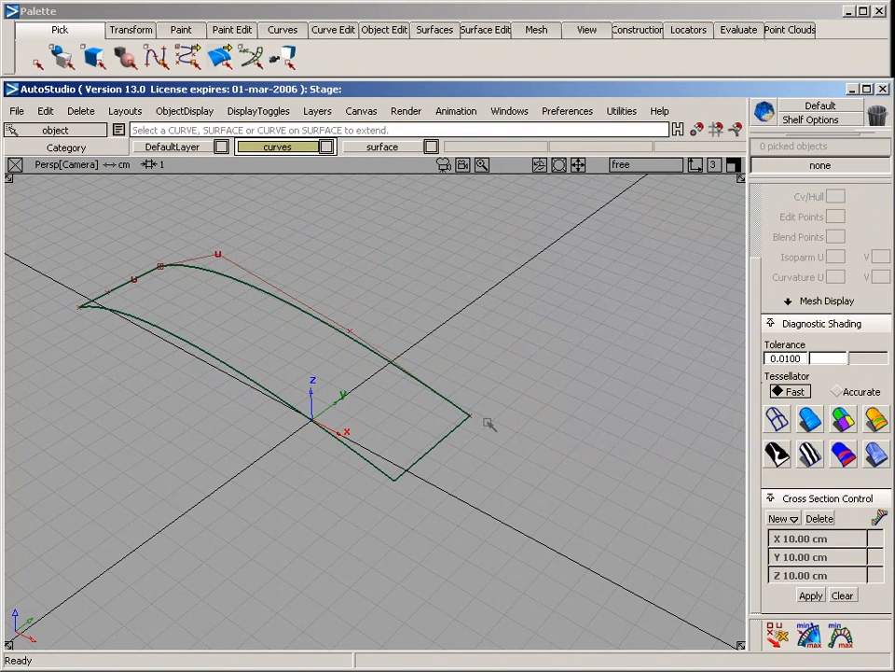
left_click_drag(444, 444, 563, 549)
left_click_drag(544, 504, 569, 282)
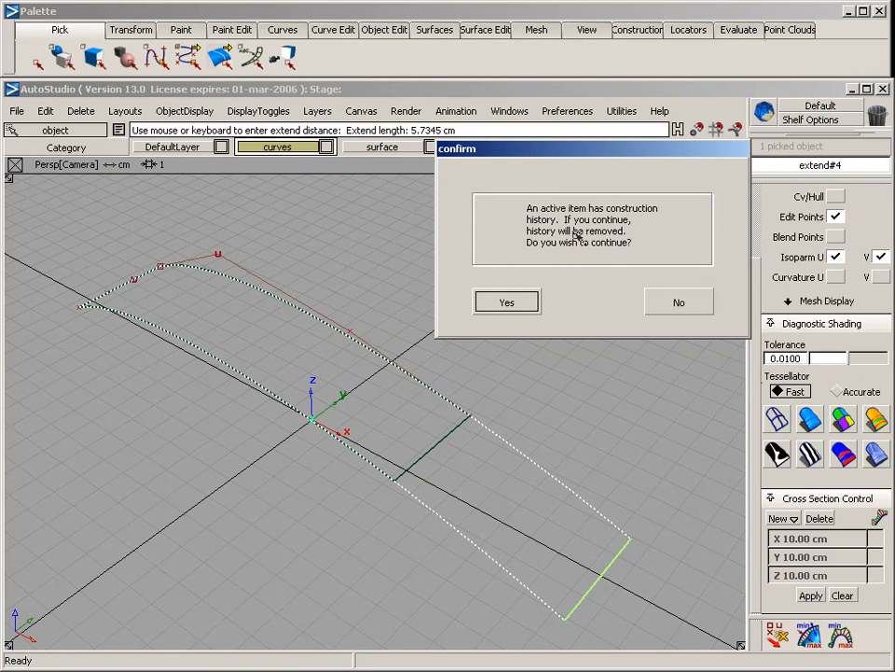
left_click(509, 302)
left_click_drag(509, 304, 471, 502, "alt+shift")
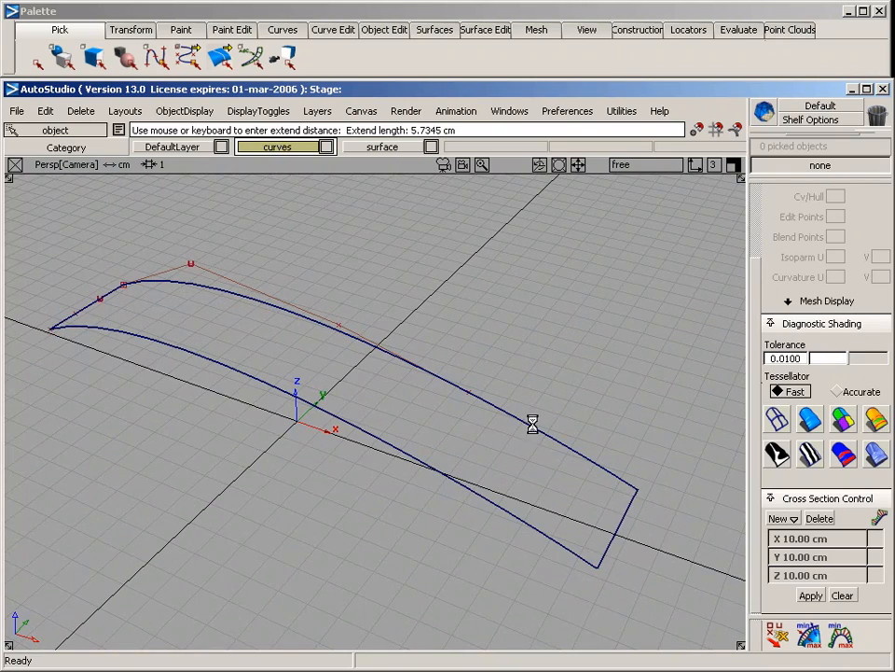
left_click_drag(532, 422, 494, 410, "alt+shift")
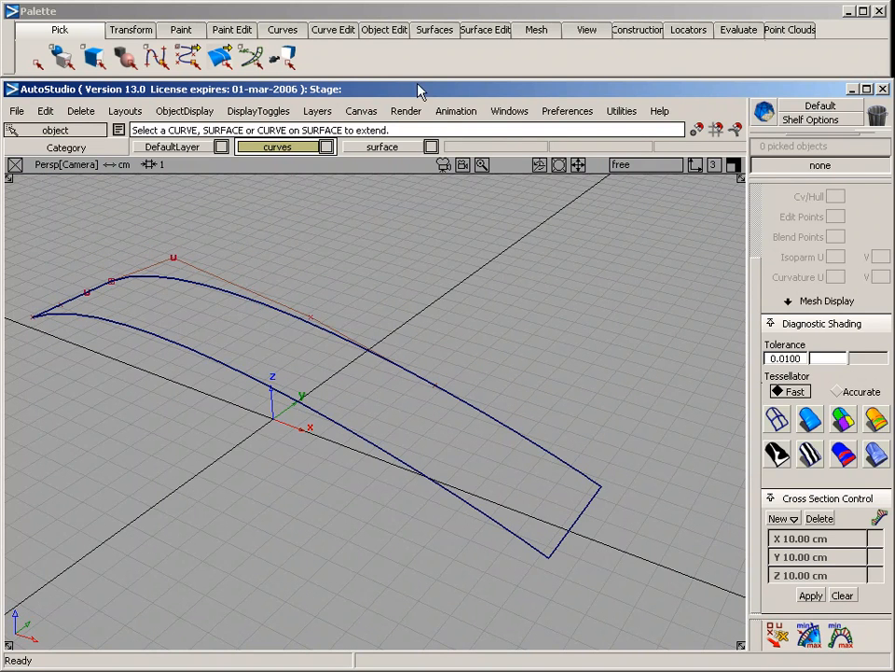
Detach the extended surface crosswise at an isoparm slightly before its former end edge
left_click(385, 29)
mouse_move(383, 54)
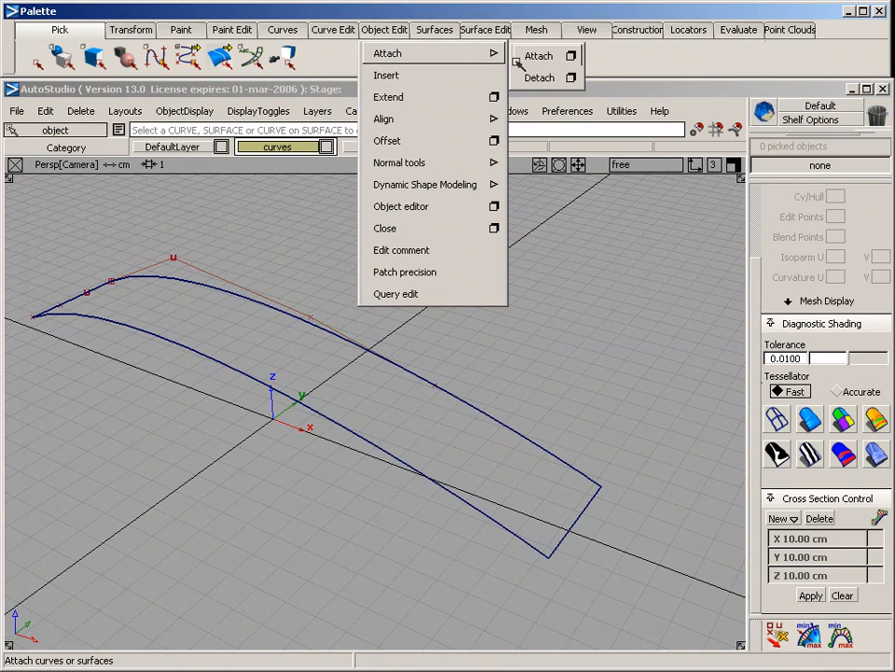
left_click(541, 79)
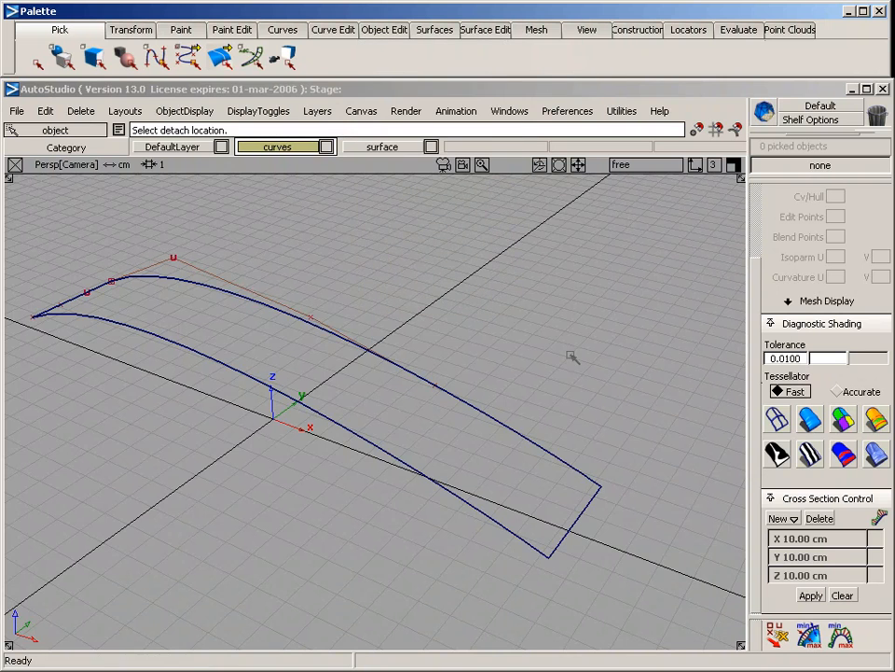
left_click_drag(579, 520, 375, 393)
left_click_drag(380, 448, 376, 442)
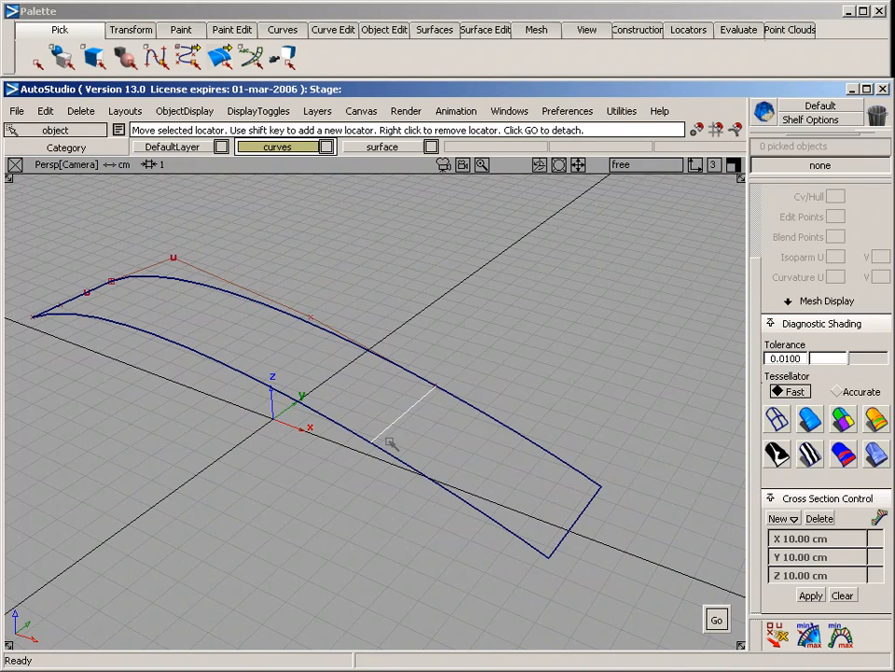
mouse_move(412, 482)
left_mouse_down("ctrl+shift")
mouse_move(404, 435)
mouse_move(381, 436)
mouse_move(416, 395)
mouse_move(379, 447)
left_mouse_up("ctrl+shift")
left_click_drag(399, 501, 417, 368, "ctrl+shift")
left_click_drag(585, 517, 374, 397)
key("space")
Pick the detached surface pieces and delete them, leaving only the two curves
left_click_drag(345, 356, 344, 433, "ctrl+shift")
left_click(313, 409)
left_click(363, 431)
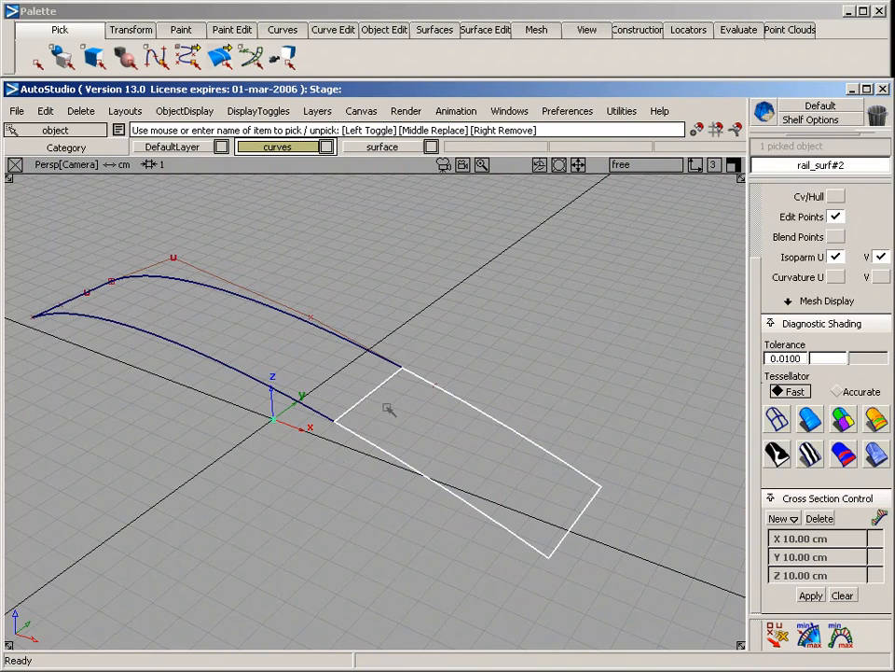
left_click_drag(310, 389, 322, 458)
key("Delete")
key("Return")
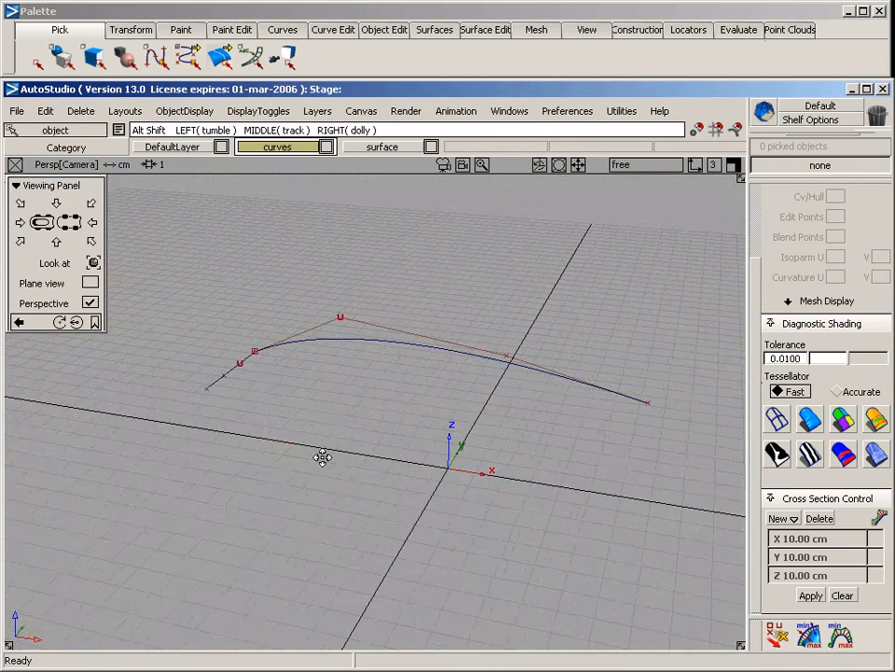
Delete the short generation curve, keeping only the arched curve
left_click_drag(240, 404, 212, 368)
key("Delete")
key("Return")
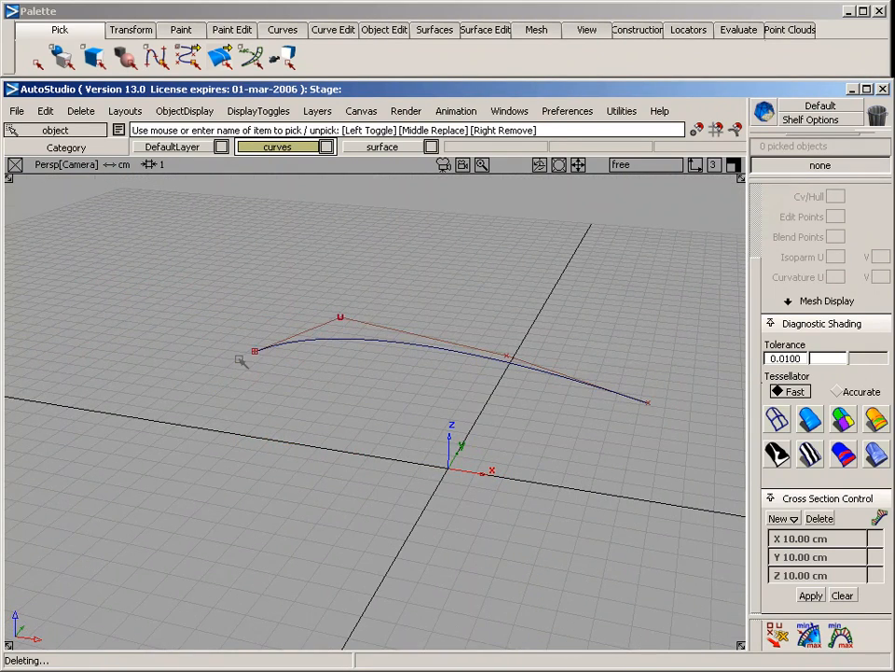
In the side view, detach the arched curve about one third of the way along from its start
key("F6")
right_click_drag(216, 416, 299, 418, "alt+shift")
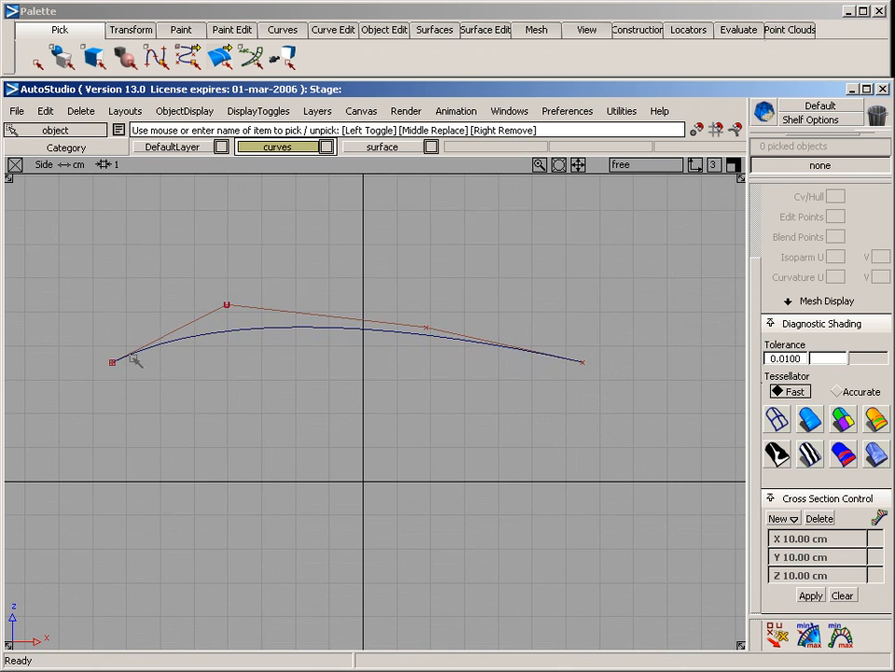
left_click(382, 32)
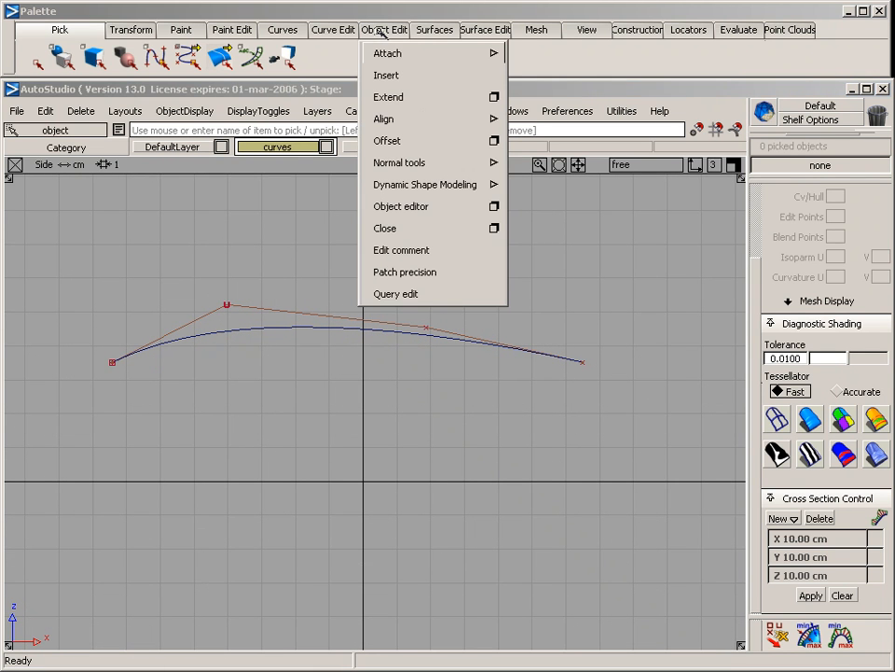
mouse_move(399, 56)
left_click(534, 75)
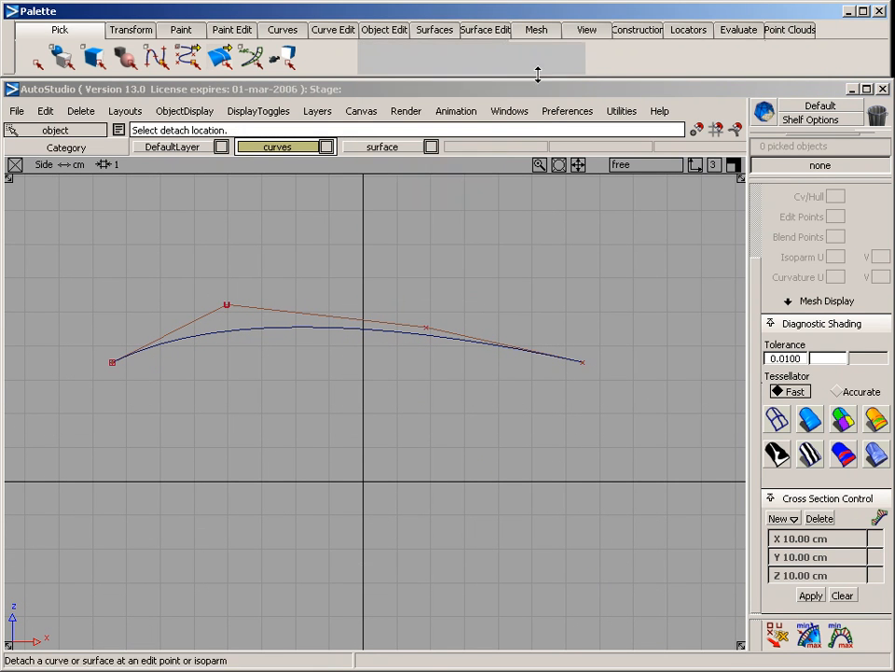
left_click_drag(320, 327, 267, 351)
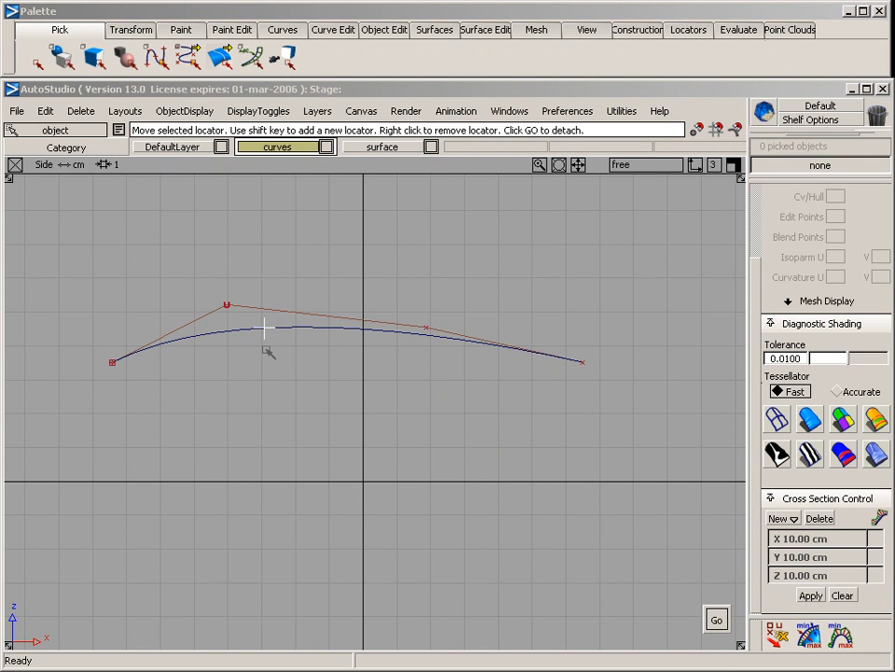
key("space")
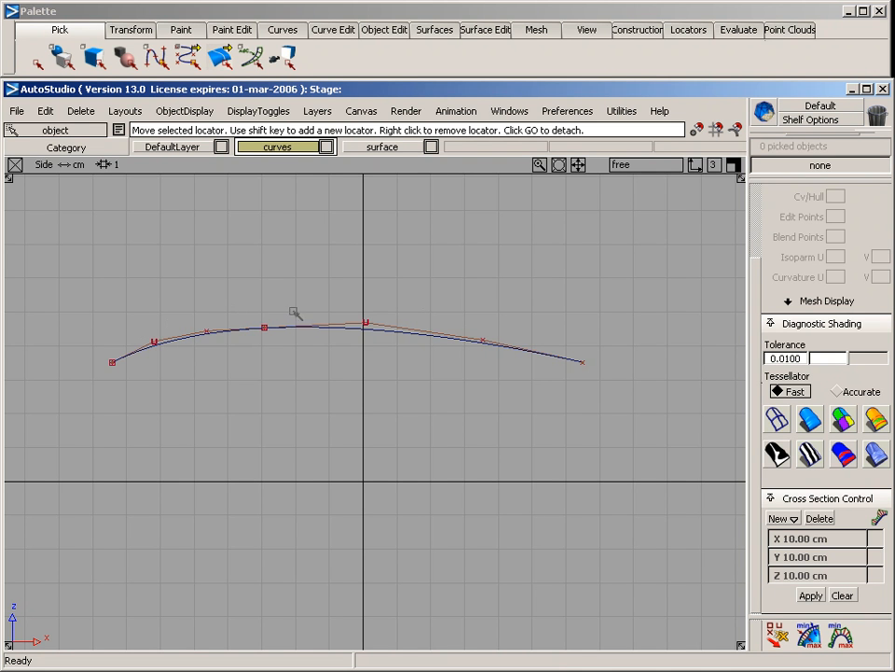
Move the shorter detached curve piece away from the longer one, leaving a gap between their ends
left_click_drag(214, 273, 213, 228, "ctrl+shift")
left_click_drag(211, 300, 207, 360)
middle_click_drag(264, 384, 264, 263, "ctrl+shift")
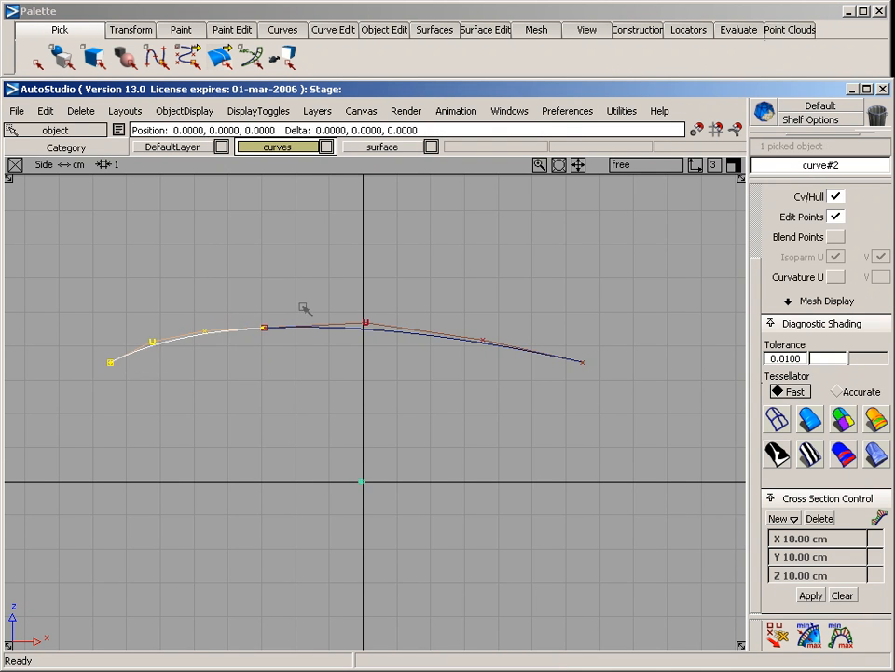
left_click_drag(305, 309, 256, 313)
middle_click_drag(239, 281, 342, 264, "alt+shift")
right_click_drag(294, 270, 310, 276, "alt+shift")
middle_click_drag(310, 276, 274, 306, "alt+shift")
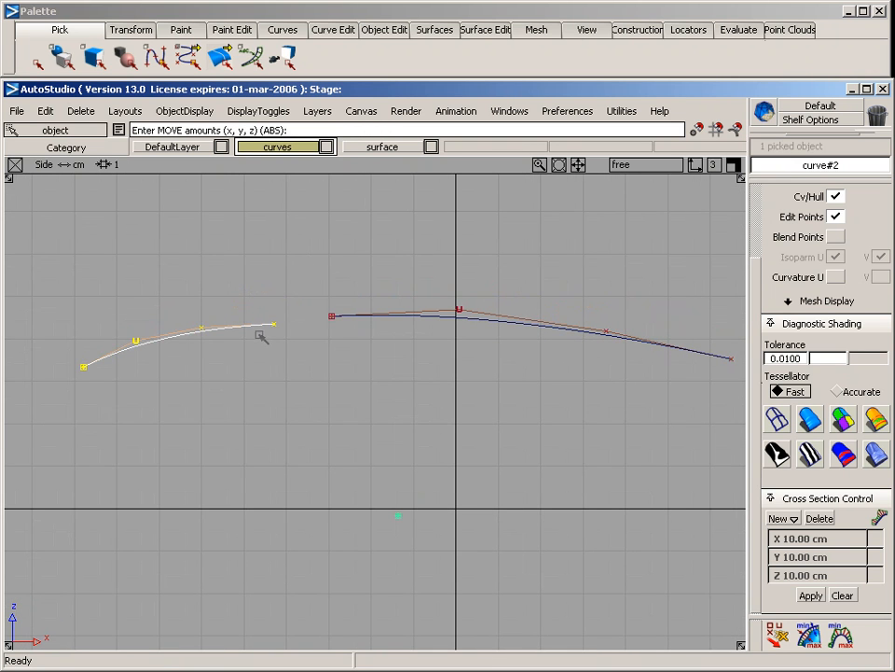
Reshape the shorter detached curve by moving its CVs so it slopes down more steeply toward its start, away from the longer curve
left_click_drag(135, 338, 198, 334, "ctrl+shift")
left_click_drag(65, 290, 229, 403)
middle_click_drag(249, 424, 224, 280, "ctrl+shift")
right_click_drag(224, 280, 223, 287)
middle_click_drag(66, 327, 156, 418, "shift")
right_click_drag(143, 294, 146, 311)
left_click_drag(164, 261, 198, 395, "ctrl+shift")
middle_click_drag(199, 398, 197, 293, "ctrl+shift")
left_click_drag(198, 293, 182, 303)
left_click_drag(113, 313, 174, 314, "ctrl+shift")
left_click_drag(172, 315, 224, 402)
middle_click_drag(223, 398, 213, 303, "ctrl+shift")
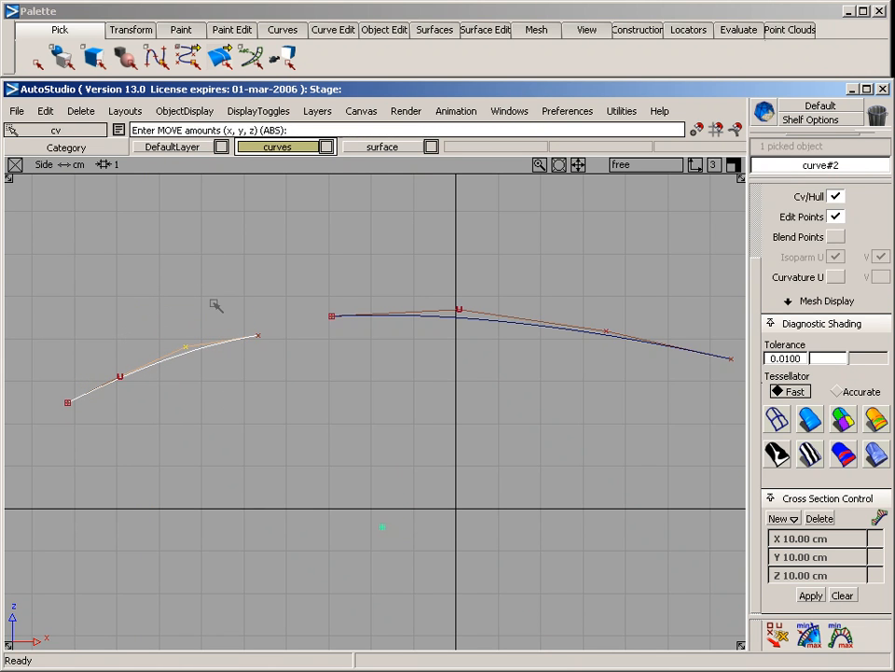
left_click_drag(213, 302, 215, 309)
middle_click_drag(302, 378, 269, 339, "alt+shift")
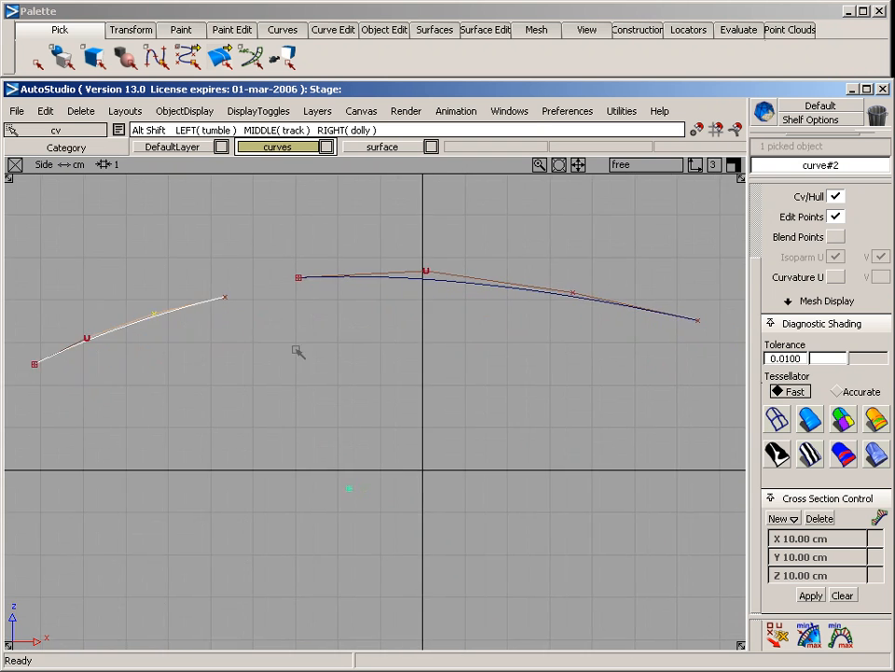
right_click_drag(298, 352, 290, 354, "alt+shift")
left_click_drag(218, 280, 225, 336, "ctrl+shift")
middle_click_drag(247, 374, 252, 291, "ctrl+shift")
left_click_drag(252, 291, 254, 284)
Attach the shorter curve to the longer one across the gap using the Blend type with Keep Originals on
left_click(382, 29)
mouse_move(463, 54)
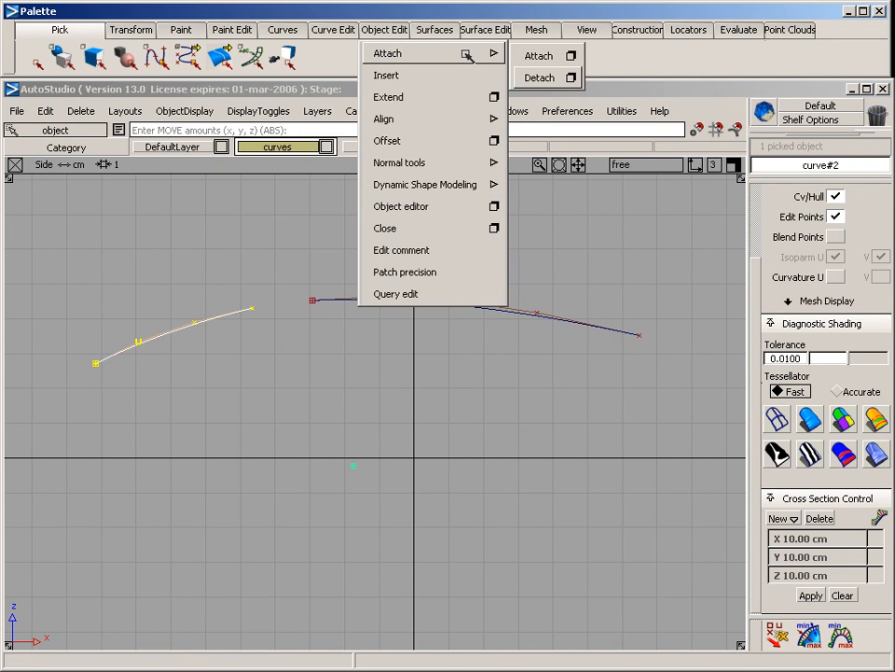
left_click(572, 57)
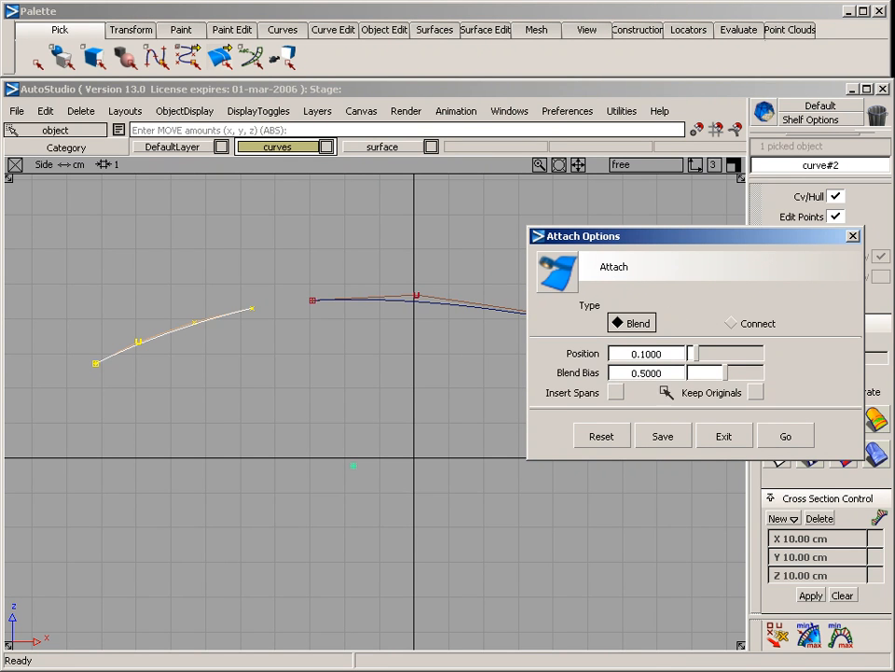
left_click(758, 391)
left_click(788, 436)
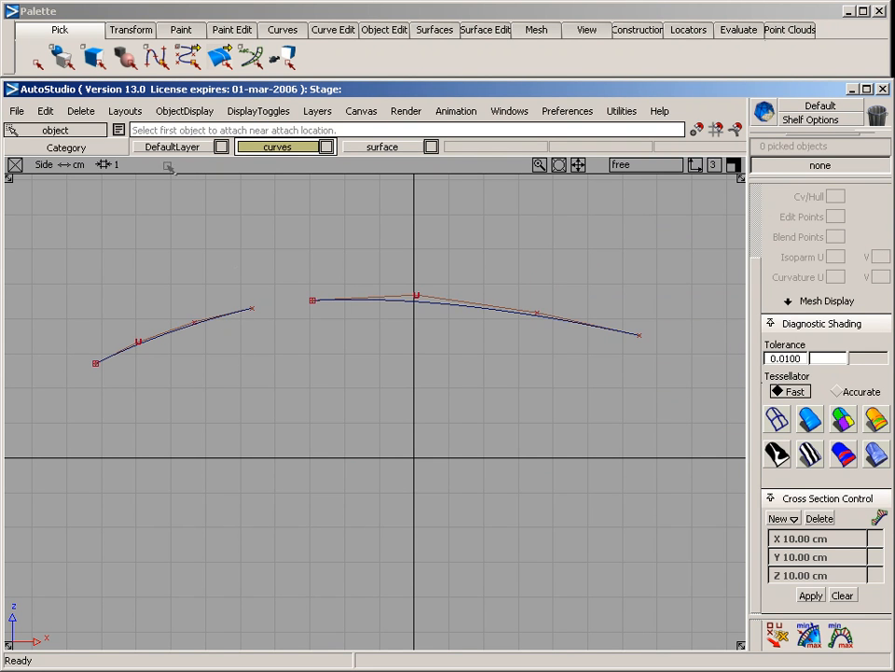
left_click(239, 312)
left_click(342, 300)
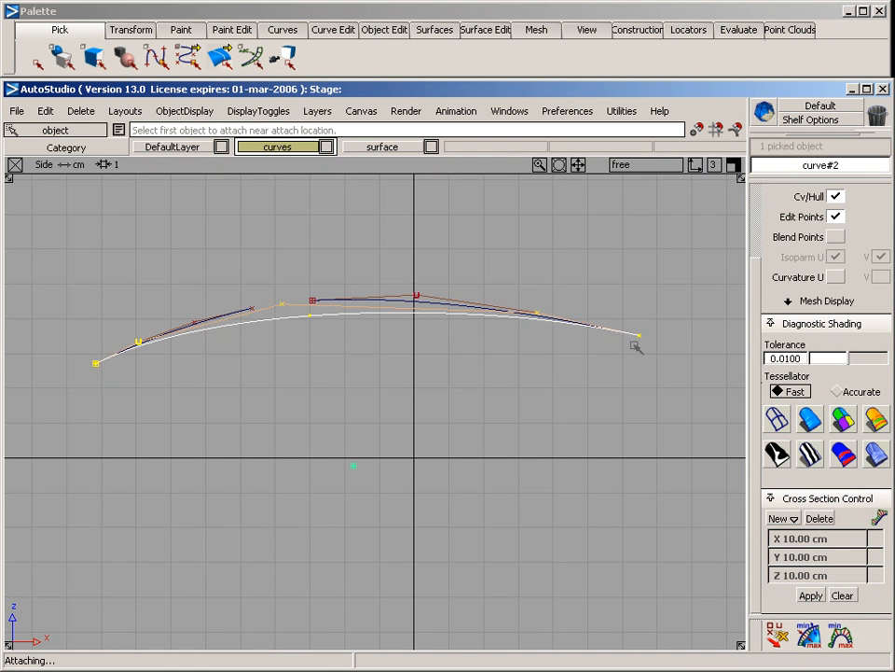
Attach the two original curves a second time with Insert Spans also turned on
left_click_drag(309, 318, 284, 232, "ctrl+shift")
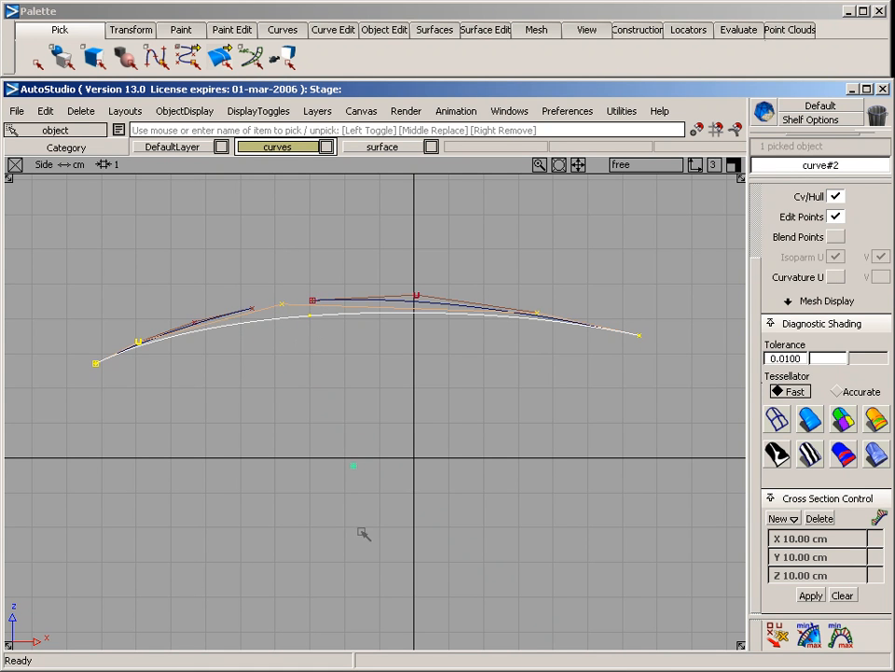
left_click(356, 247)
mouse_move(451, 54)
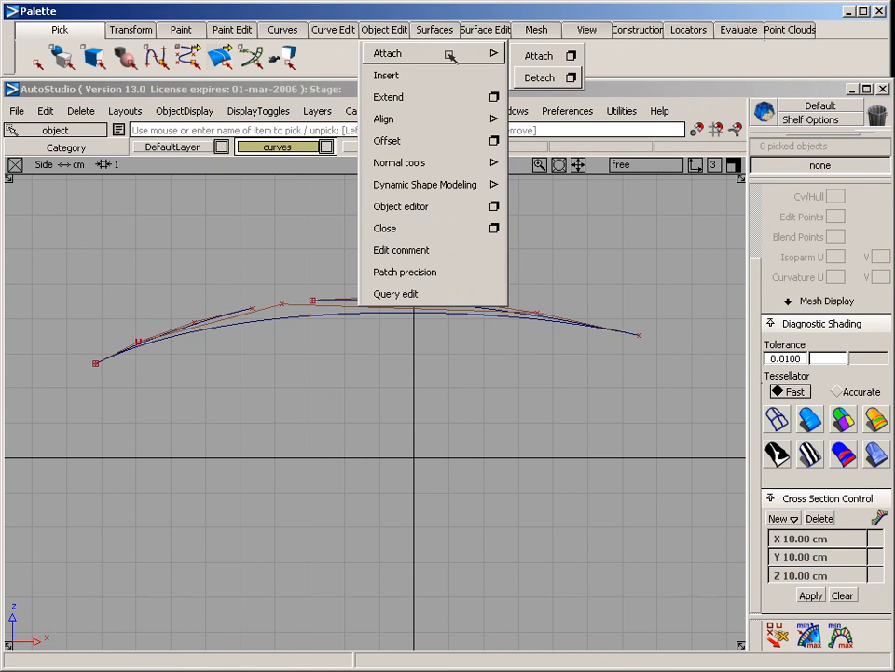
left_click(573, 56)
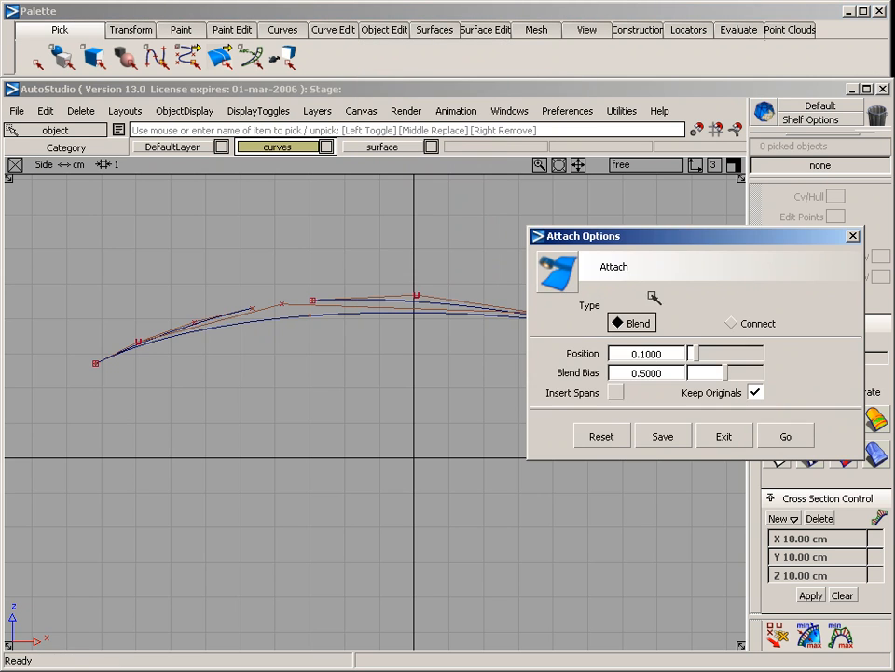
left_click(617, 393)
left_click(783, 435)
left_click(242, 310)
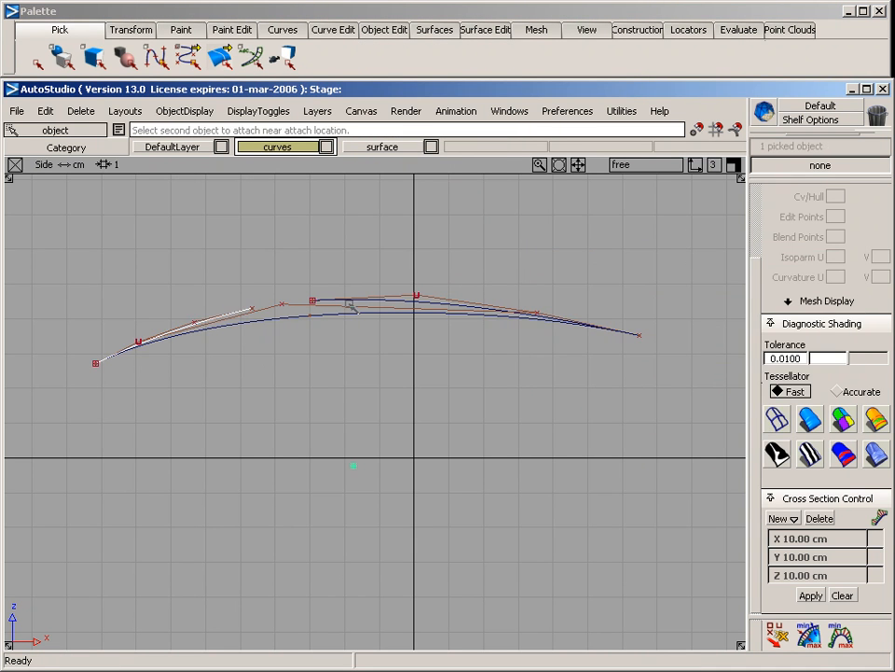
left_click(359, 303)
Pick curve#6, made by the second attach, and move it straight up clear of the other curves
right_click_drag(220, 375, 280, 362, "alt+shift")
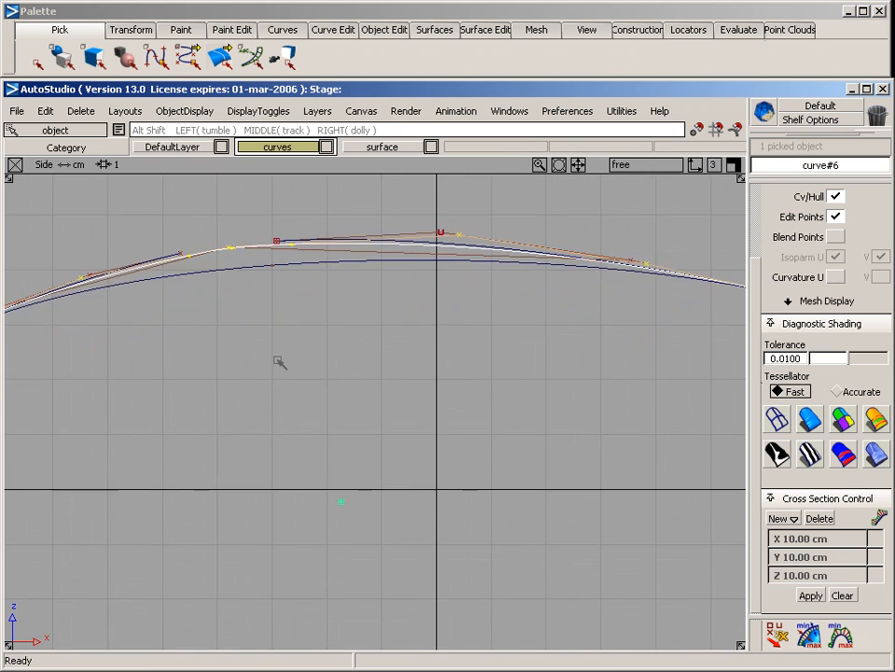
middle_click_drag(282, 363, 414, 494, "alt+shift")
right_click_drag(318, 455, 373, 450, "alt+shift")
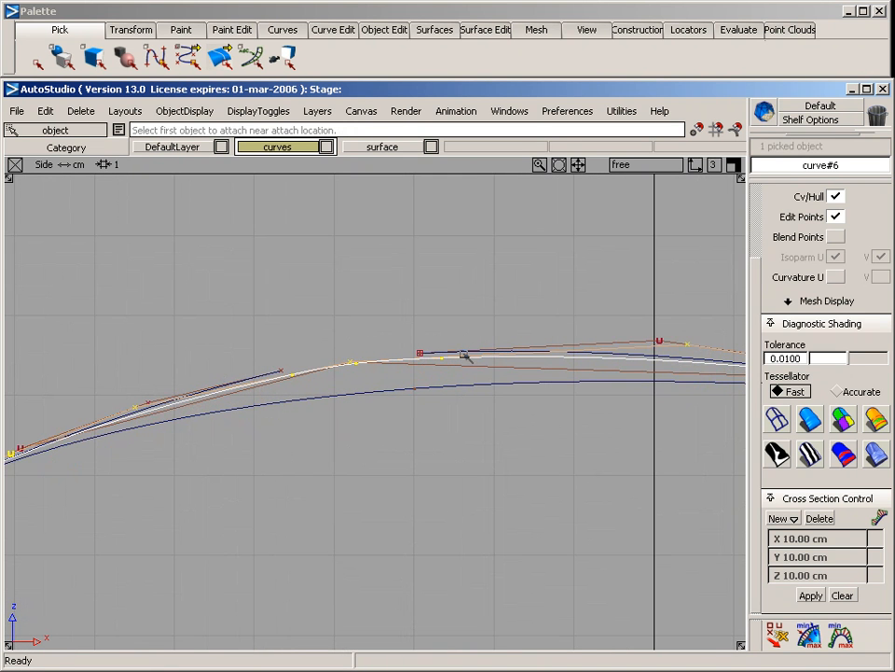
left_click_drag(357, 259, 362, 317, "ctrl+shift")
left_click(306, 372)
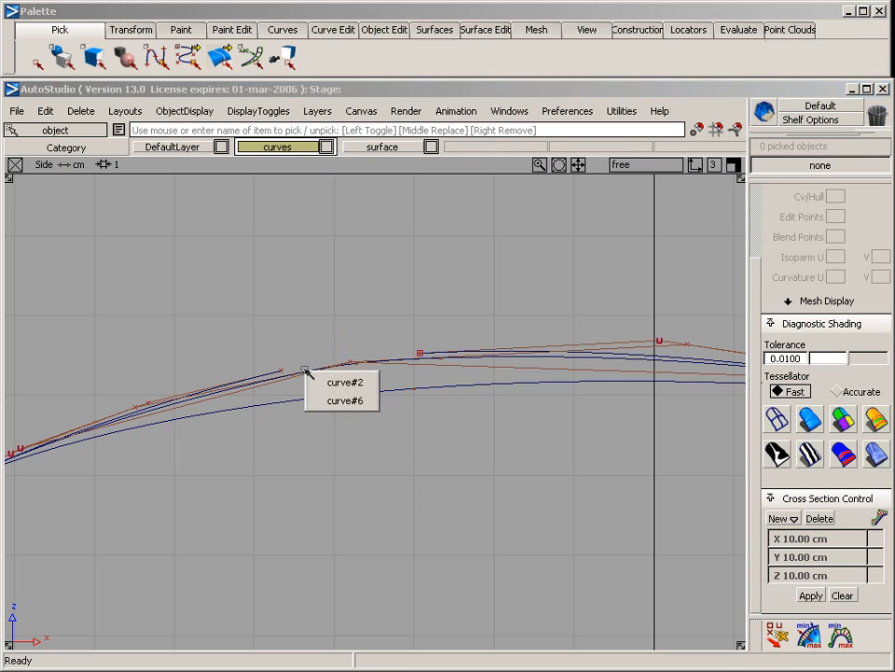
left_click(347, 399)
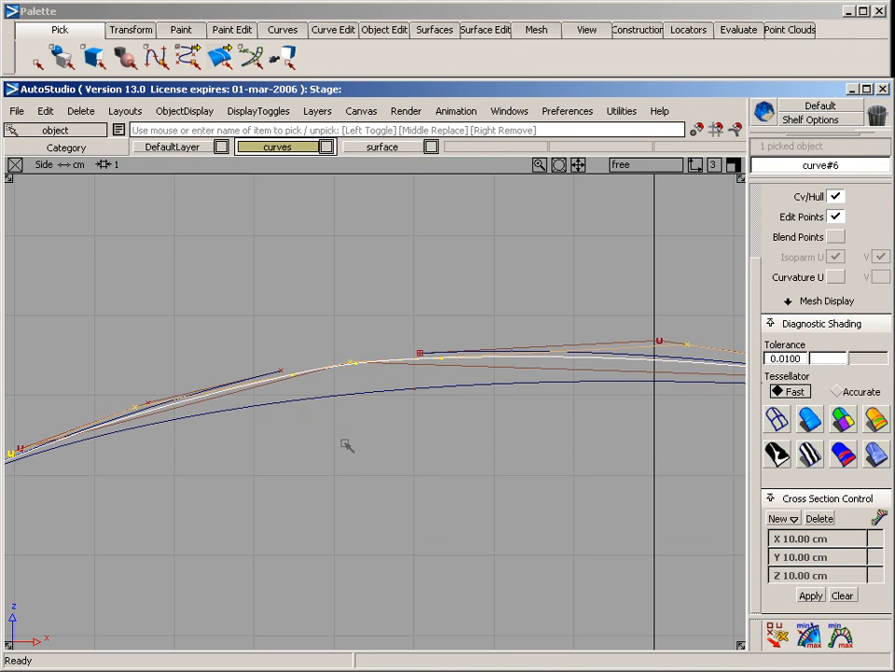
right_click_drag(418, 458, 418, 340)
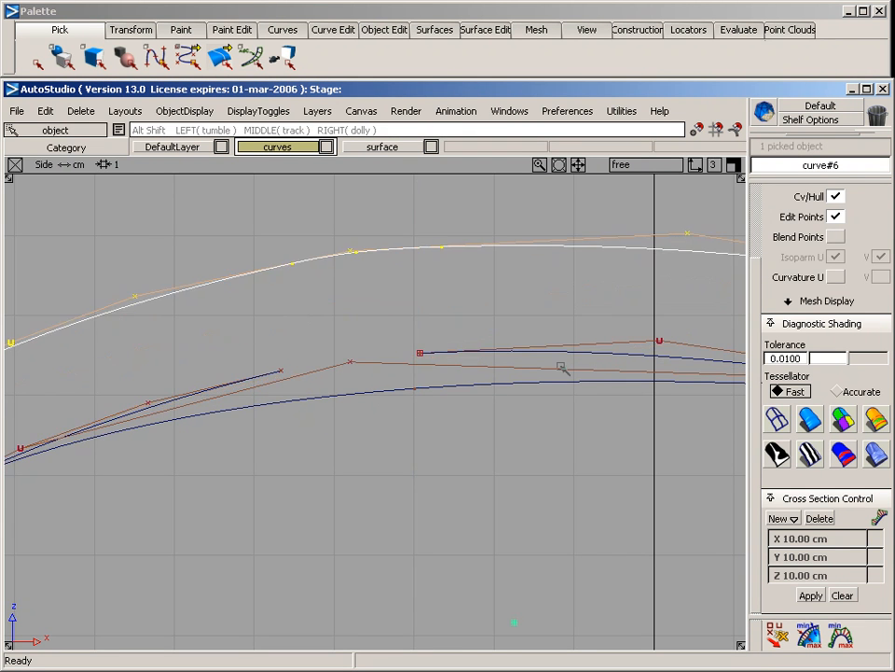
right_click_drag(561, 365, 422, 394, "alt+shift")
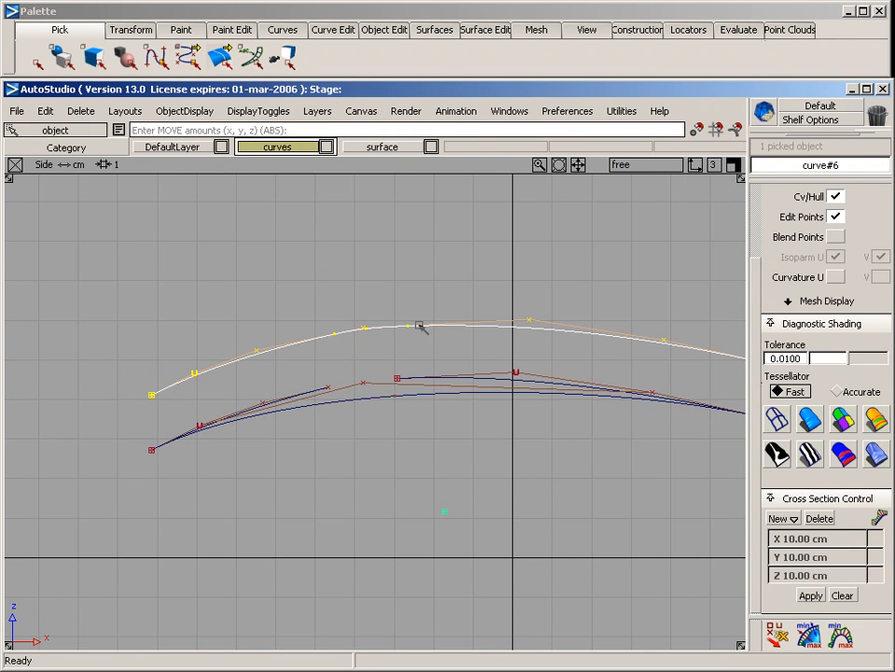
Delete both attached curves and the shorter original piece, keeping only the longer detached curve
right_click_drag(550, 397, 433, 416, "alt+shift")
left_click_drag(414, 409, 414, 355, "ctrl+shift")
middle_click_drag(212, 291, 225, 416)
key("Delete")
key("Return")
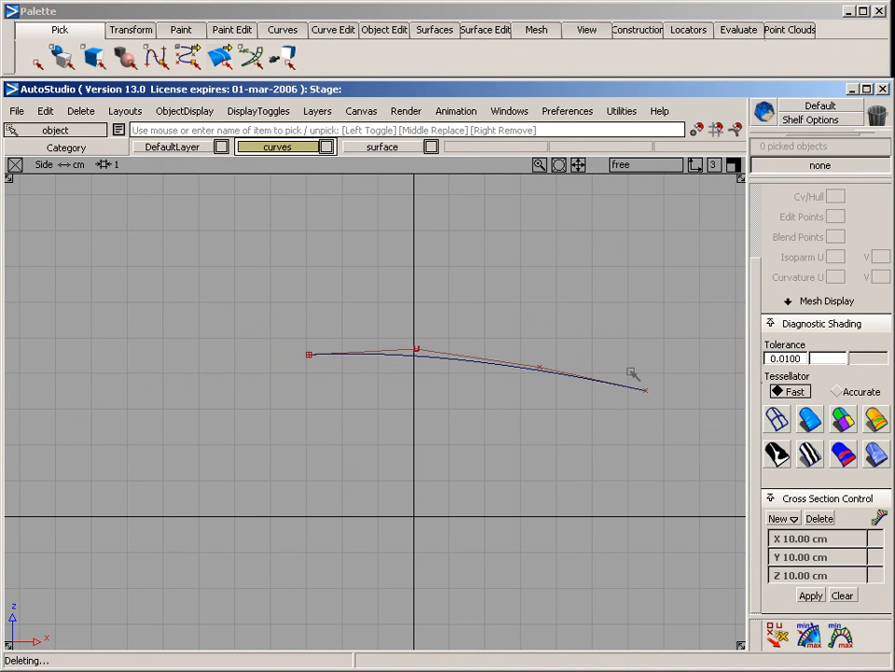
Continue the remaining curve from its start point by adding six CVs that curl into an inward spiral
left_click_drag(236, 276, 248, 320, "ctrl+shift")
left_click_drag(228, 326, 348, 399, "ctrl+shift")
middle_click_drag(420, 421, 323, 374, "alt+shift")
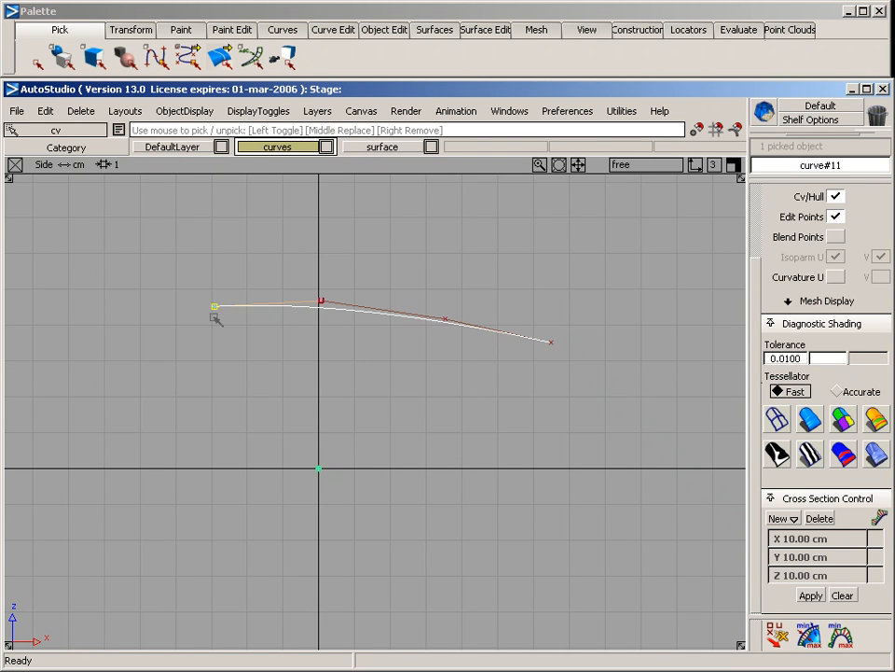
left_click(326, 30)
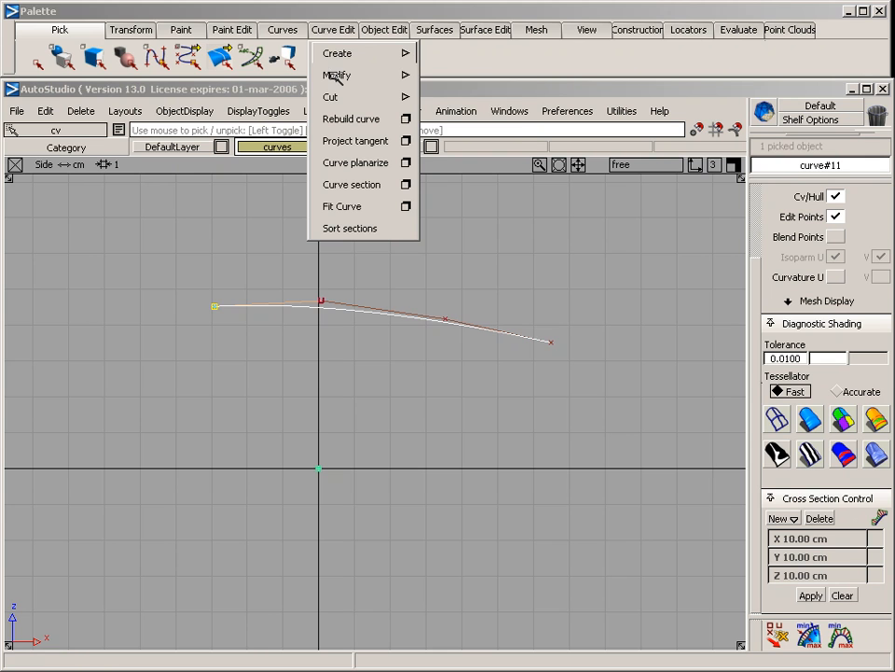
mouse_move(390, 74)
left_click(454, 79)
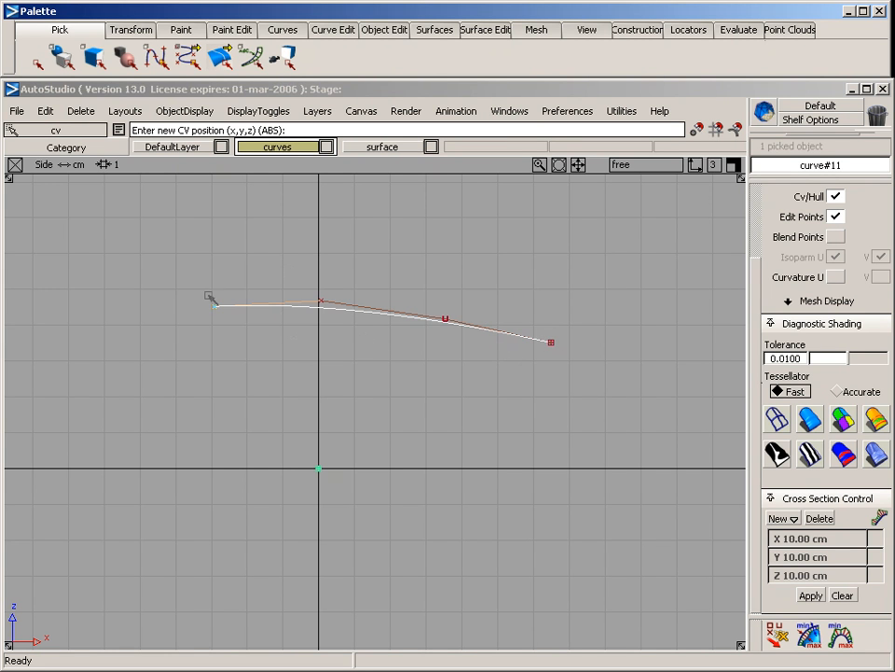
left_click(157, 330)
left_click(167, 392)
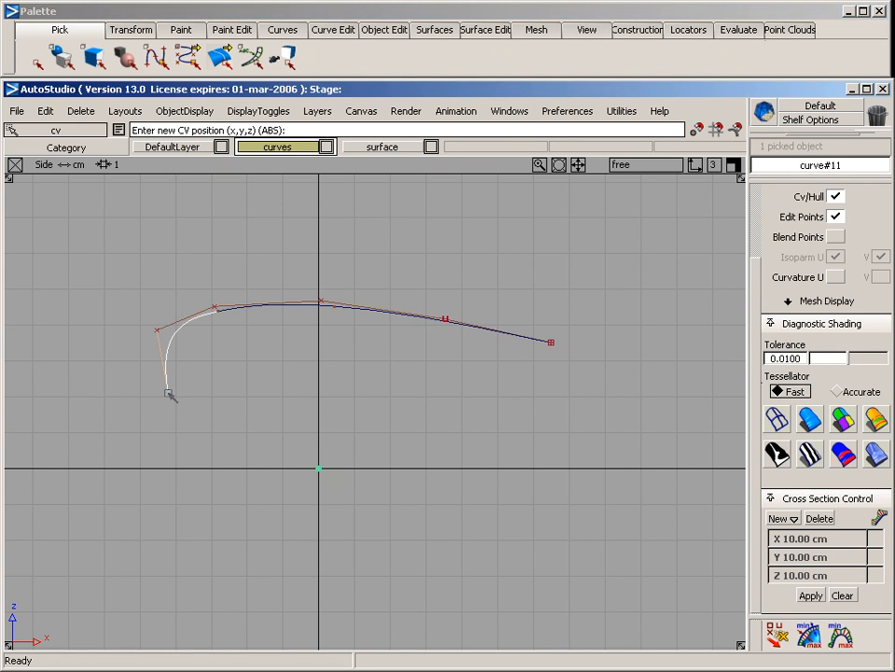
left_click(241, 392)
left_click(252, 342)
left_click(216, 333)
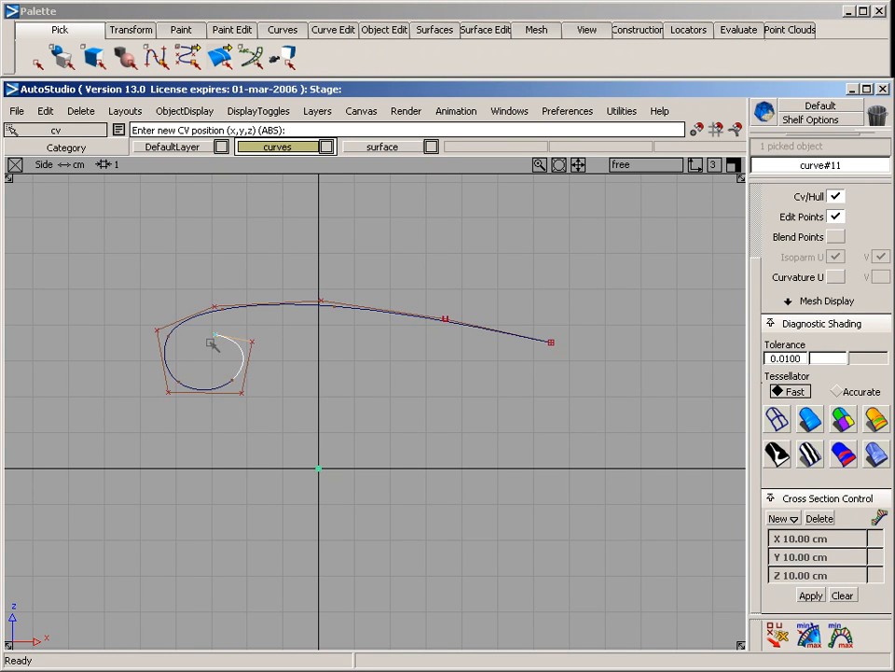
left_click(207, 364)
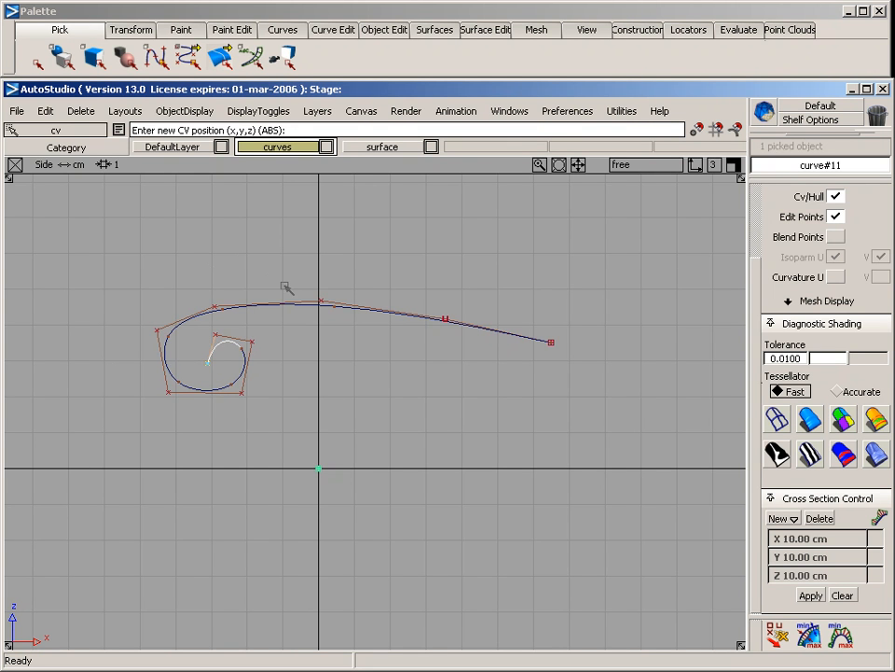
Pick the spiral-ended curve as an object and delete it to clear the scene
left_click_drag(253, 276, 255, 179, "ctrl+shift")
left_click_drag(226, 313, 232, 374, "ctrl+shift")
left_click(161, 352)
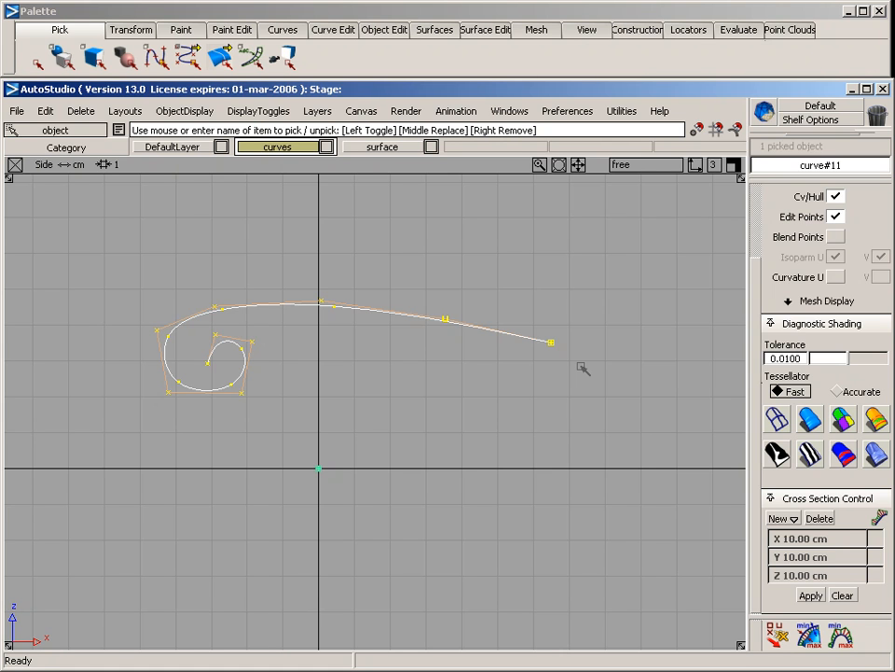
key("Delete")
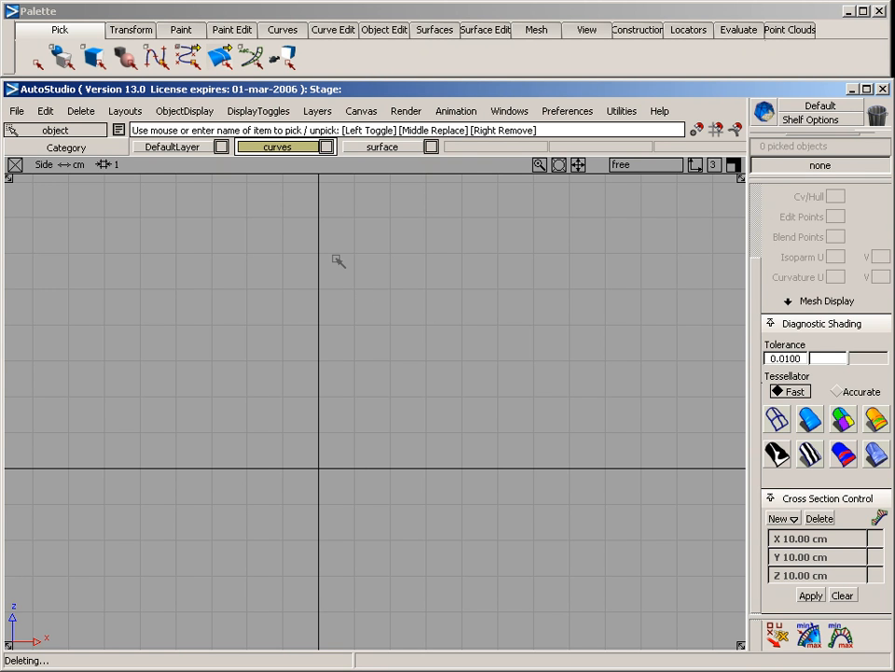
left_click(443, 32)
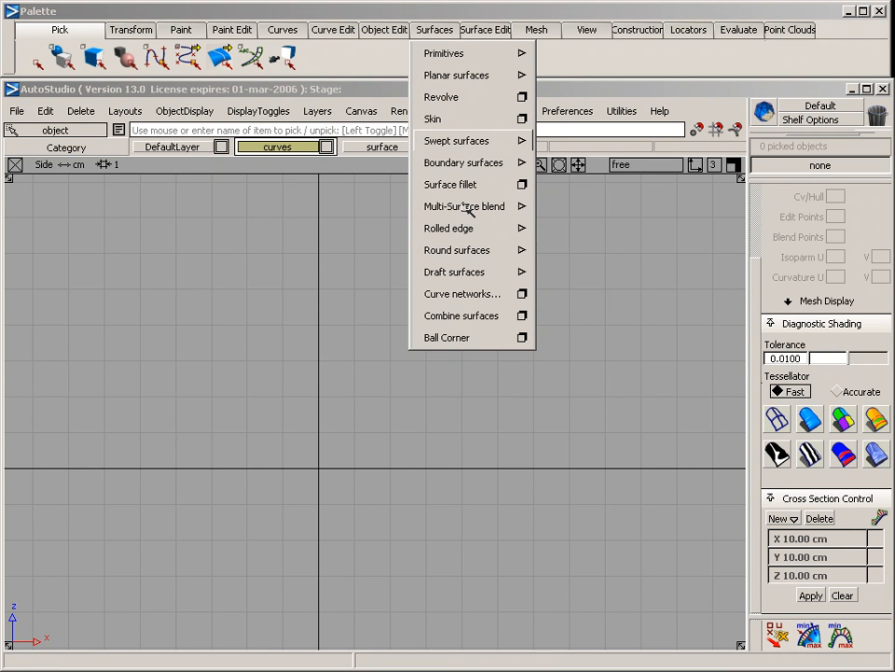
mouse_move(469, 233)
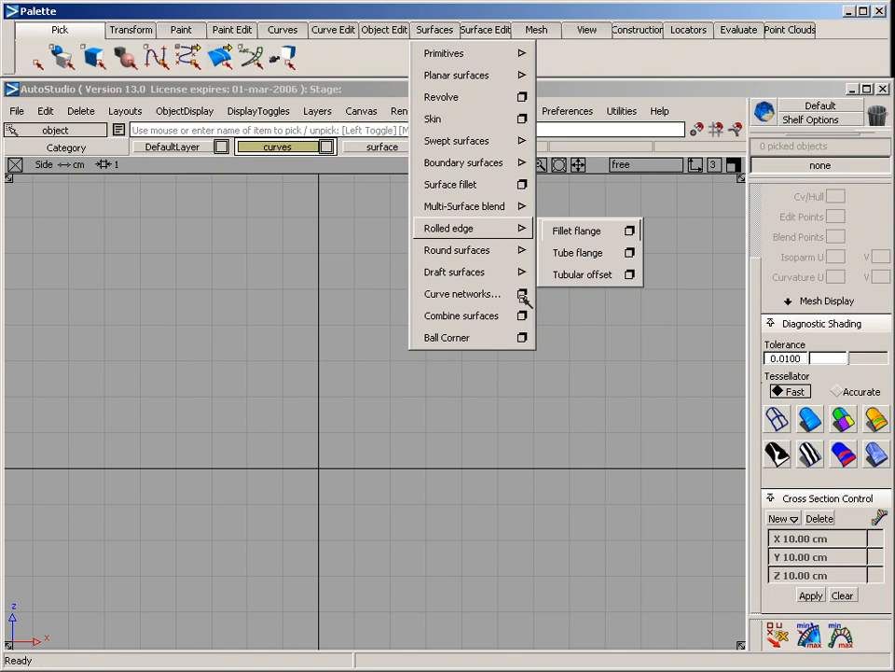
left_click(335, 332)
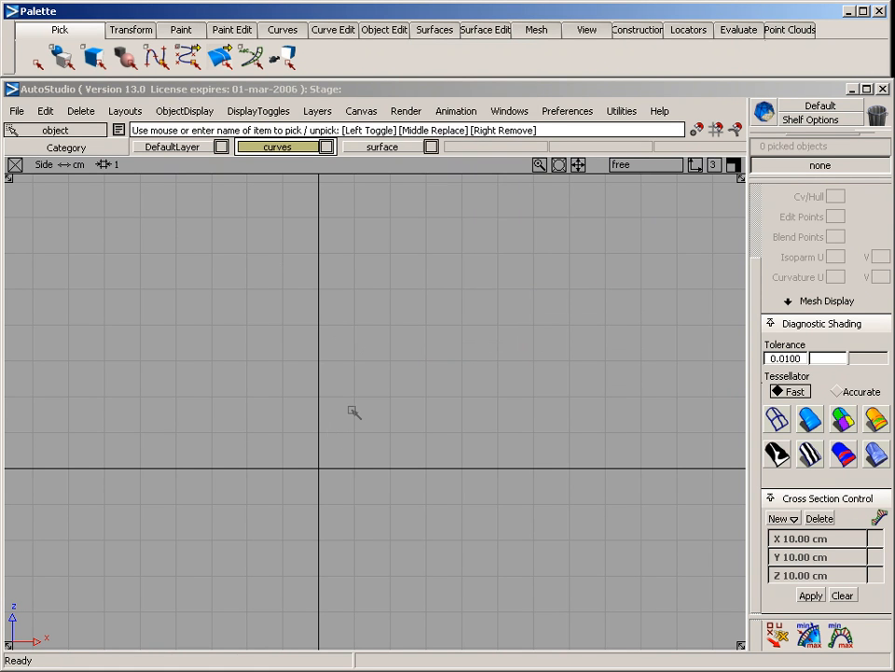
key("F5")
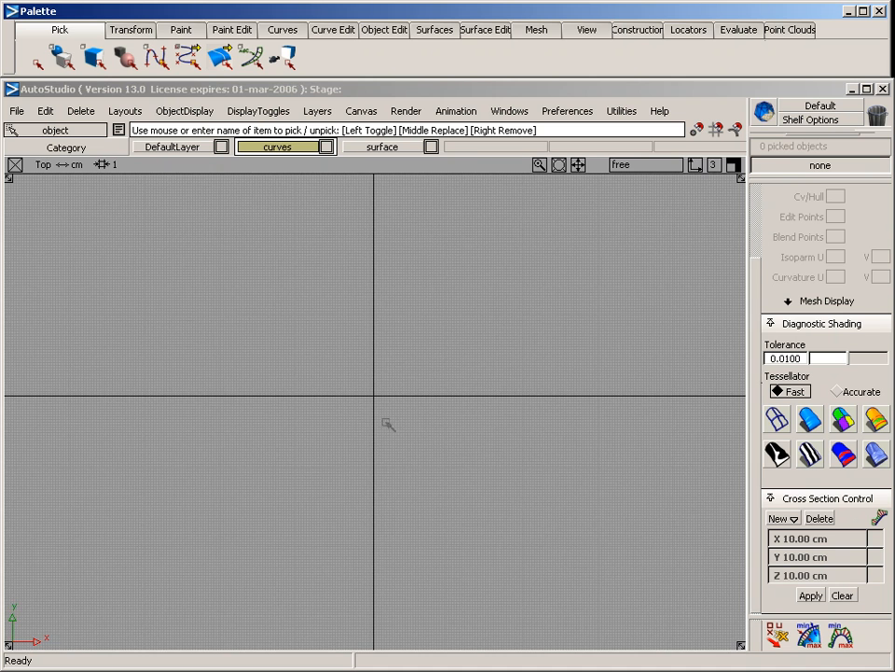
right_click_drag(292, 416, 624, 392, "alt+shift")
mouse_move(474, 401)
middle_mouse_down("alt+shift")
mouse_move(471, 392)
mouse_move(465, 398)
middle_mouse_up("alt+shift")
right_click_drag(468, 397, 410, 379, "alt+shift")
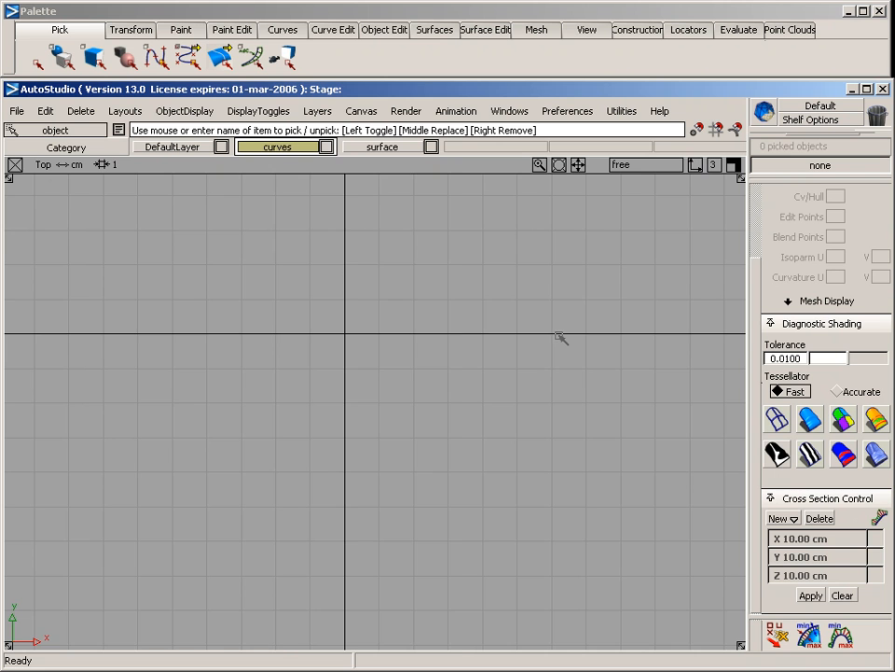
In the side view, draw a new shallow arched curve by placing four CVs across the vertical axis
key("F6")
left_click(282, 29)
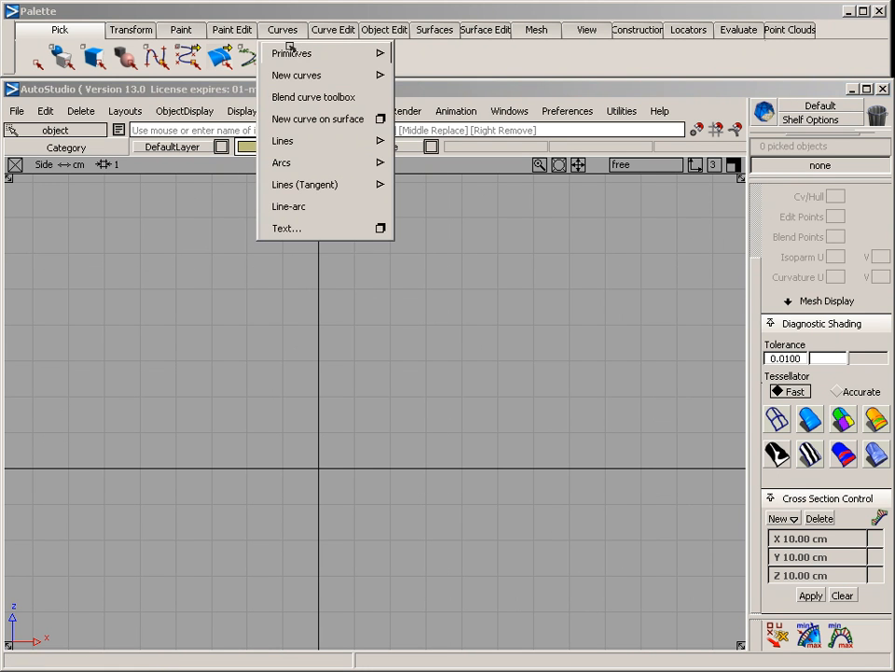
mouse_move(291, 76)
left_click(436, 76)
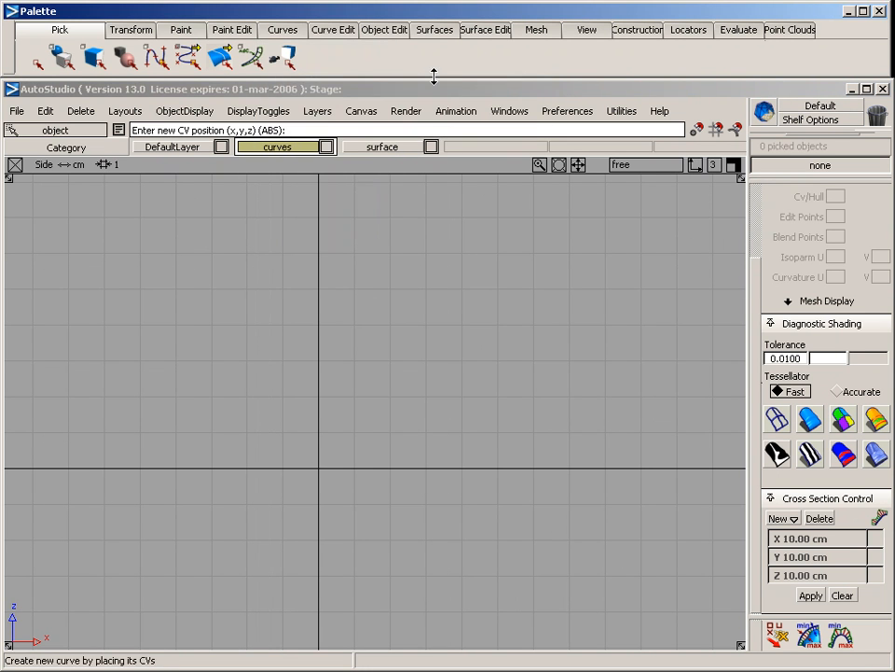
left_click(108, 370)
left_click(270, 344)
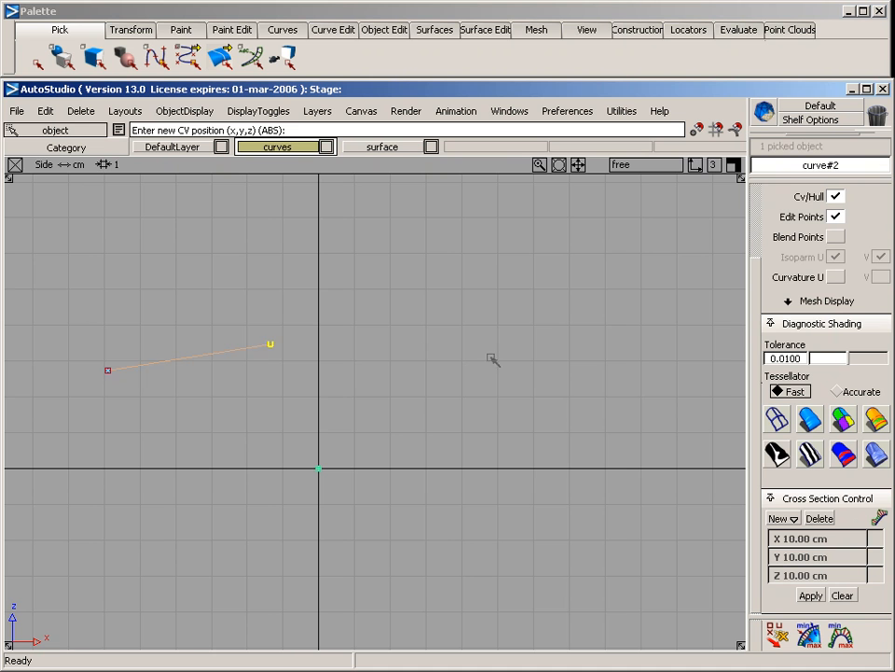
left_click(502, 352)
left_click(670, 402)
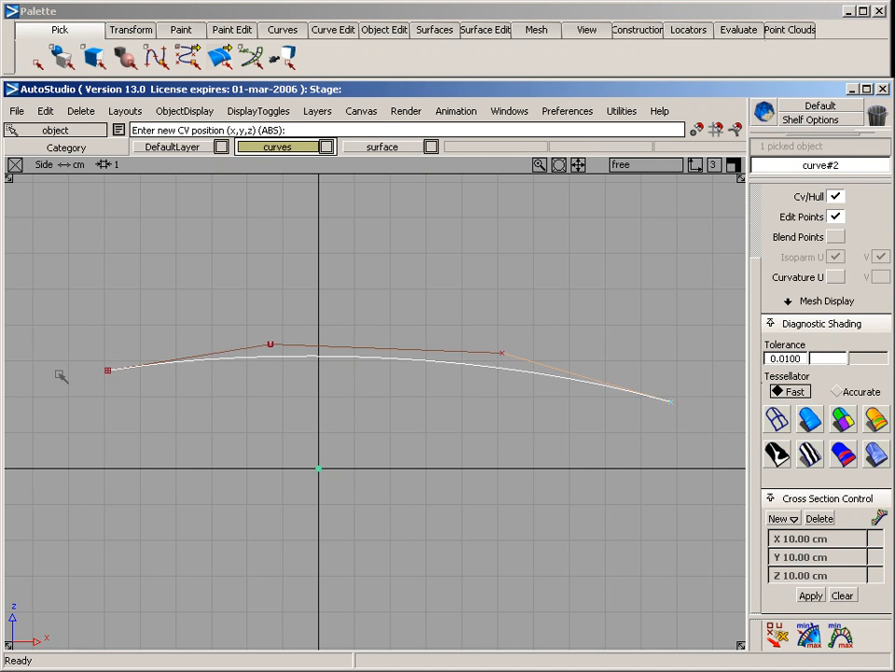
middle_click_drag(285, 362, 271, 306, "alt+shift")
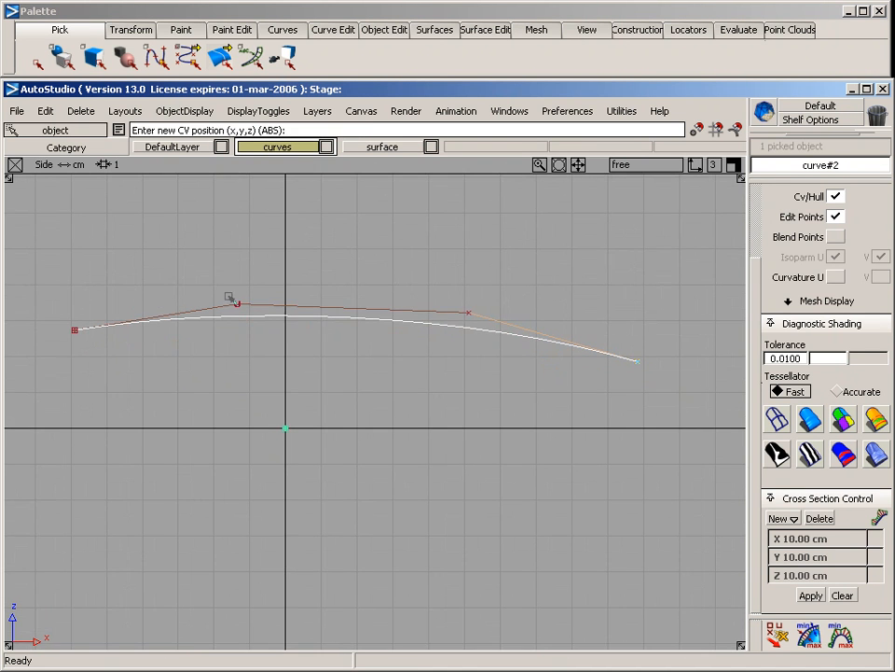
Draw a second curve snapped to the arch's start point, adding three CVs in the back view that extend sideways and slope gently down
left_click(61, 338)
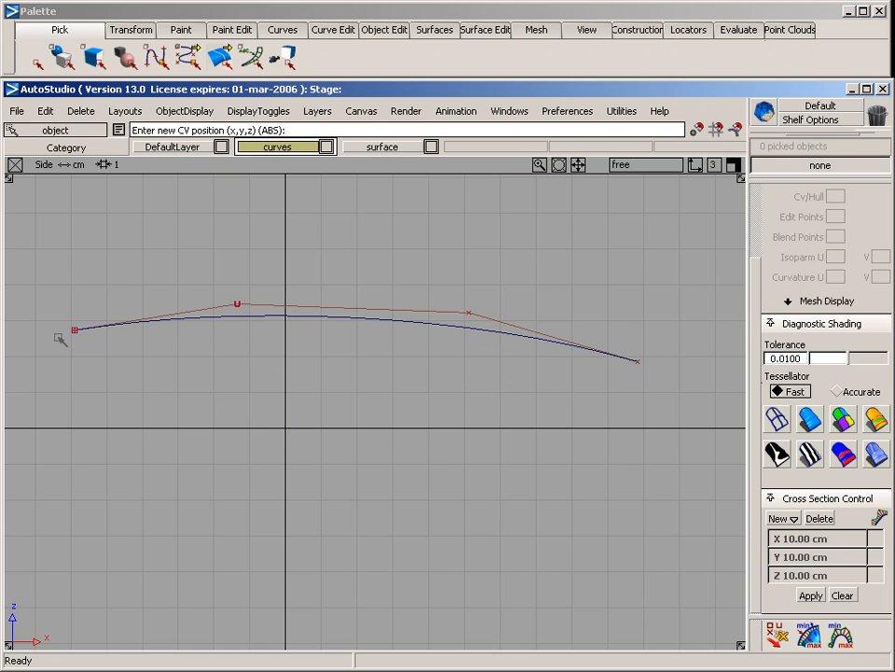
left_click_drag(77, 352, 51, 329)
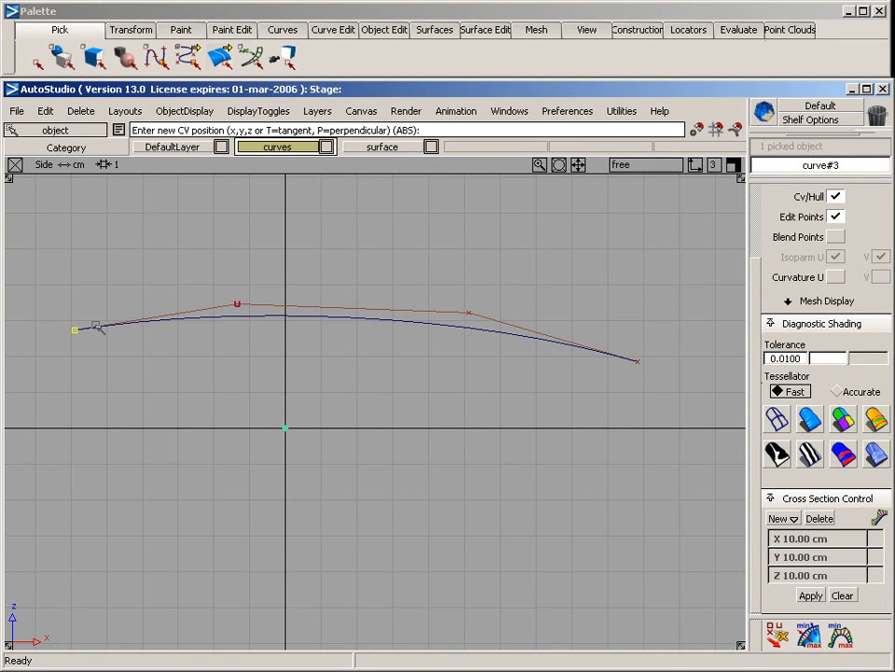
key("F7")
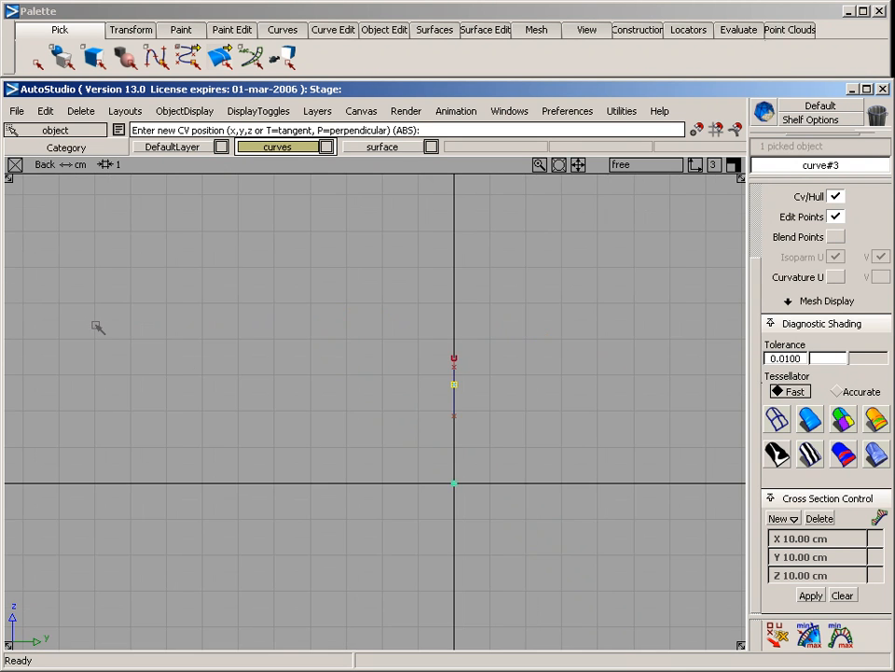
left_click(343, 385)
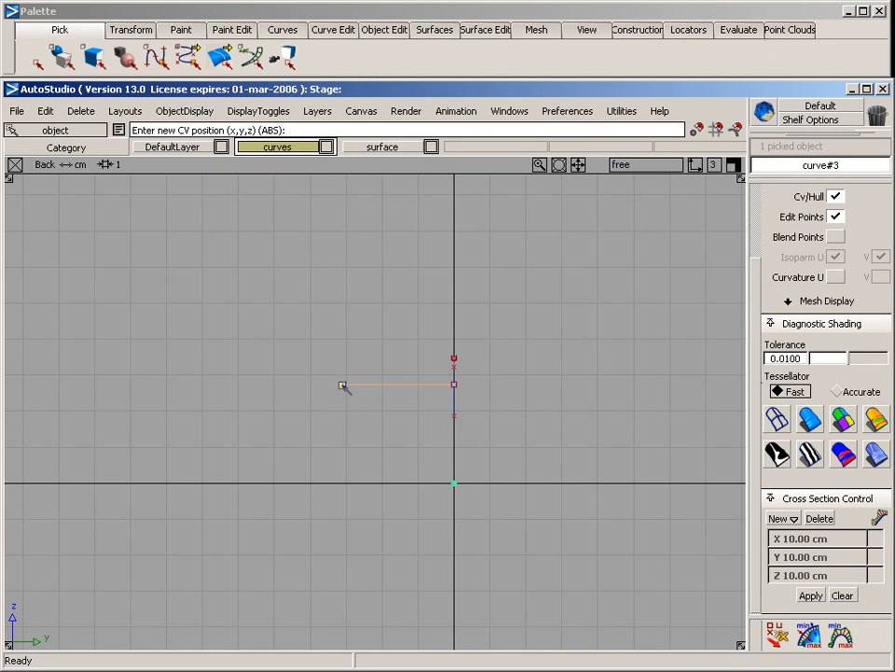
left_click(236, 393)
left_click(118, 420)
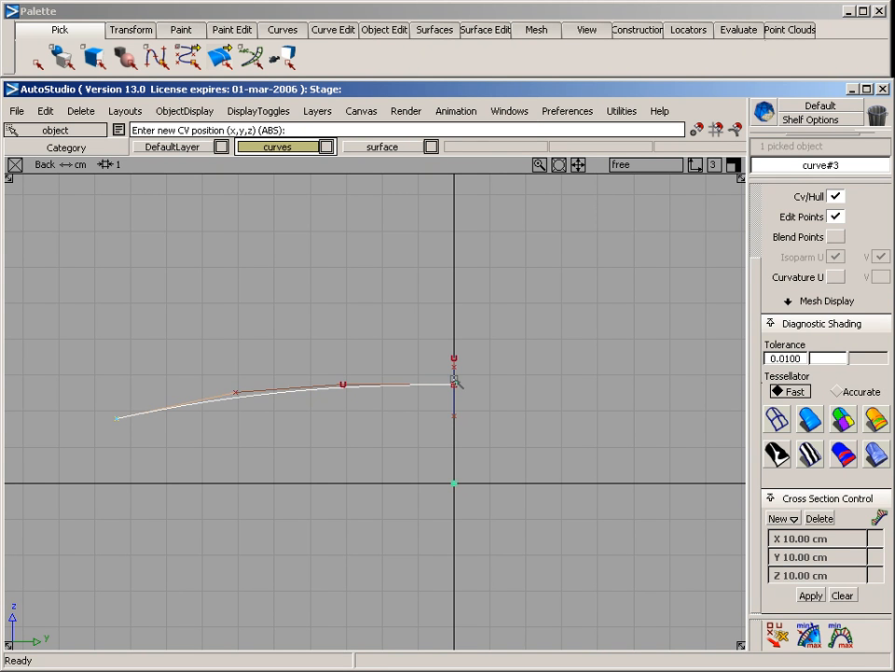
left_click_drag(183, 300, 194, 363, "ctrl+shift")
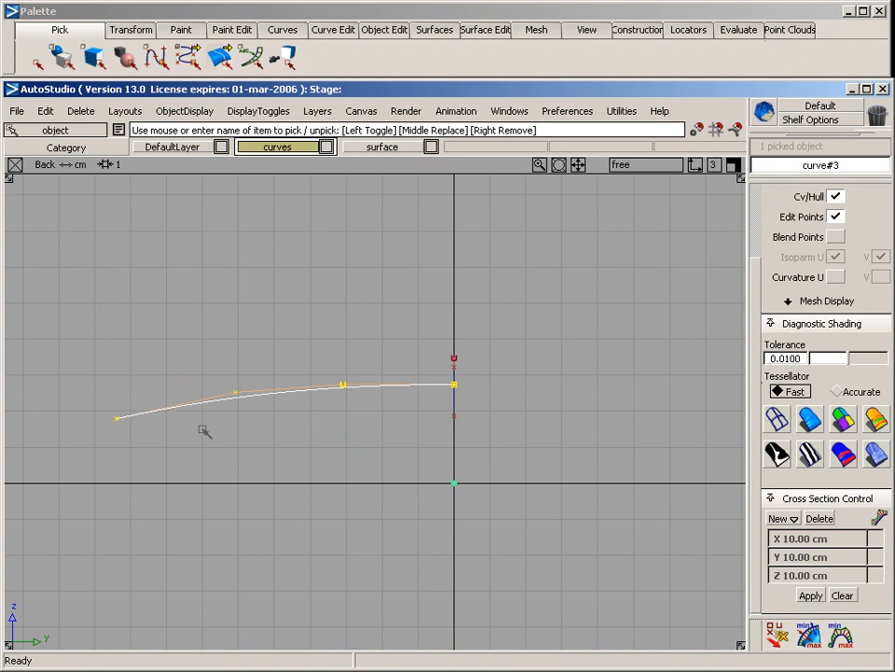
Build a monorail swept surface with one generation curve and one rail, using the new curve as generation and the arch as rail
key("F8")
middle_click_drag(412, 488, 371, 463, "alt+shift")
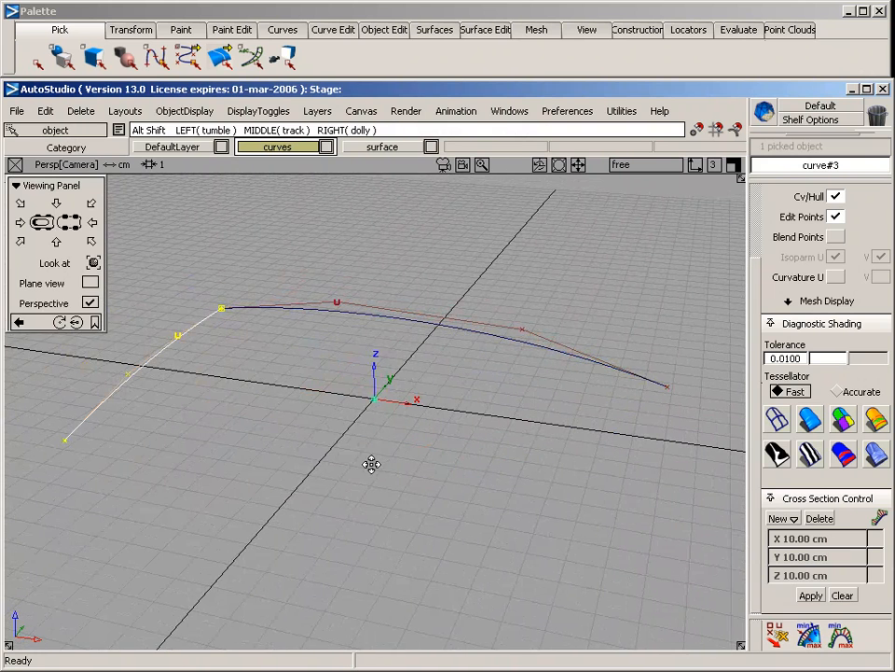
left_click(433, 30)
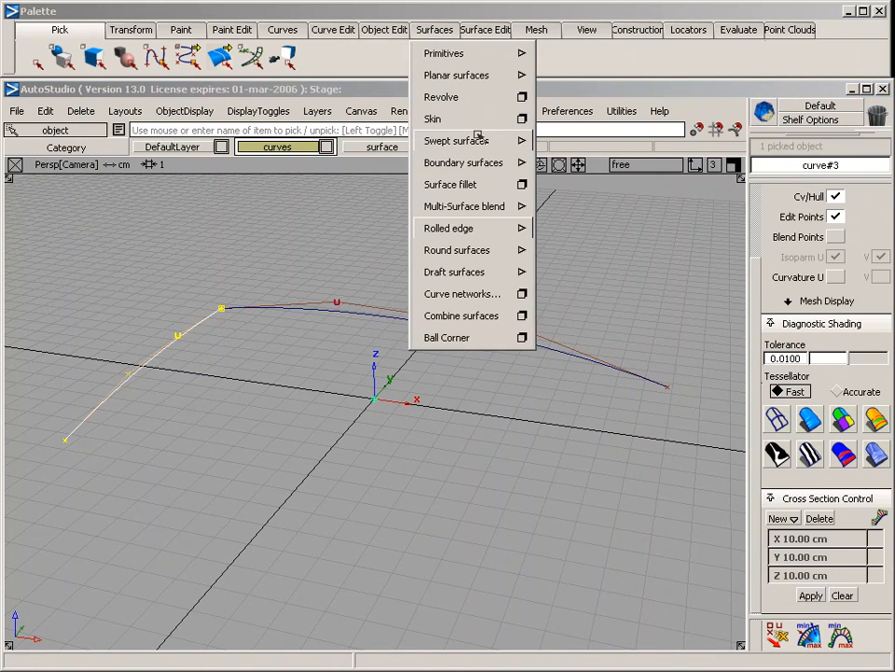
mouse_move(471, 141)
left_click(620, 143)
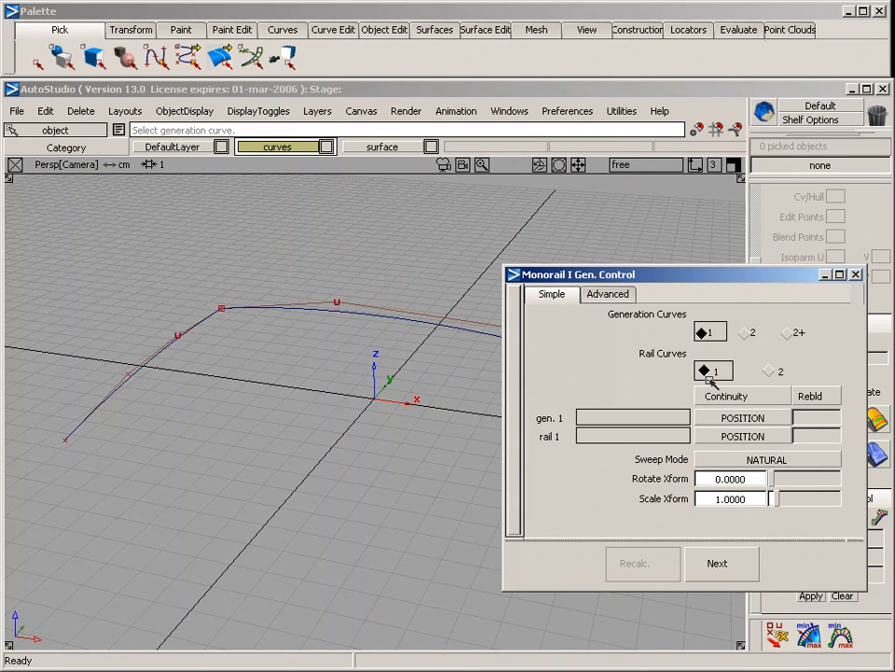
left_click(166, 354)
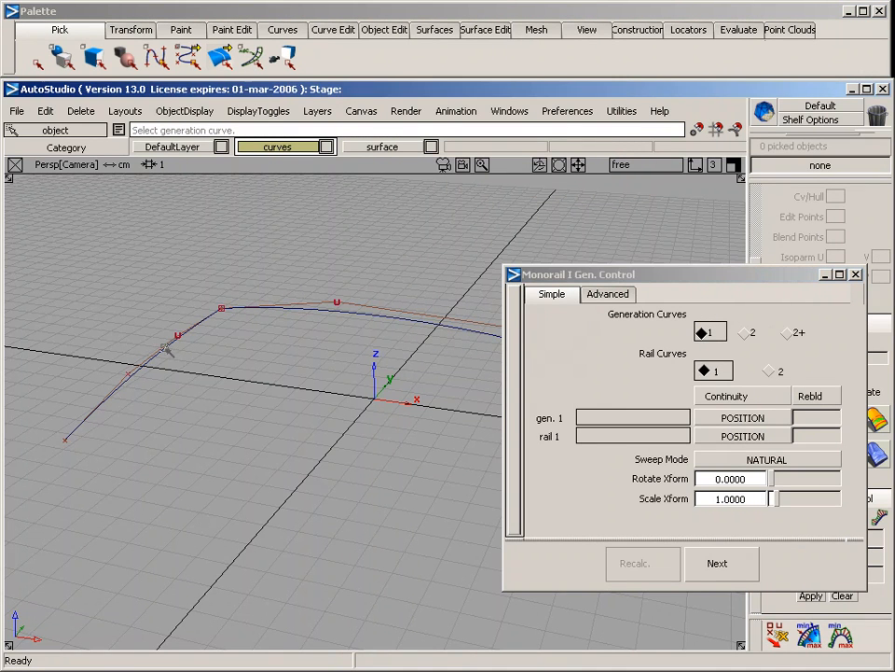
left_click(313, 317)
left_click_drag(312, 317, 199, 360, "alt+shift")
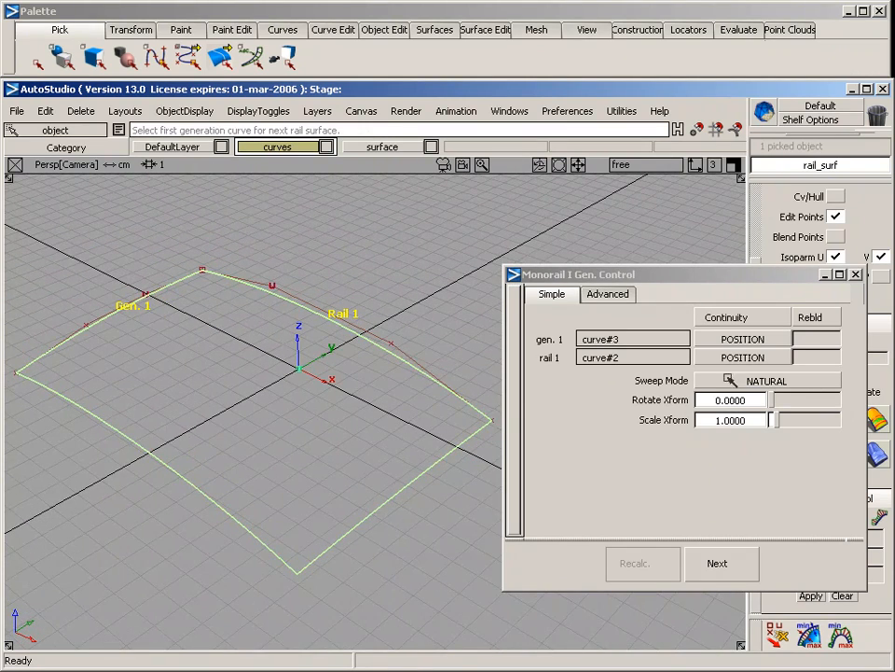
Set the rail 1 continuity of the swept surface to Implied Tangent, then close the rail options and deselect the surface
left_click(754, 357)
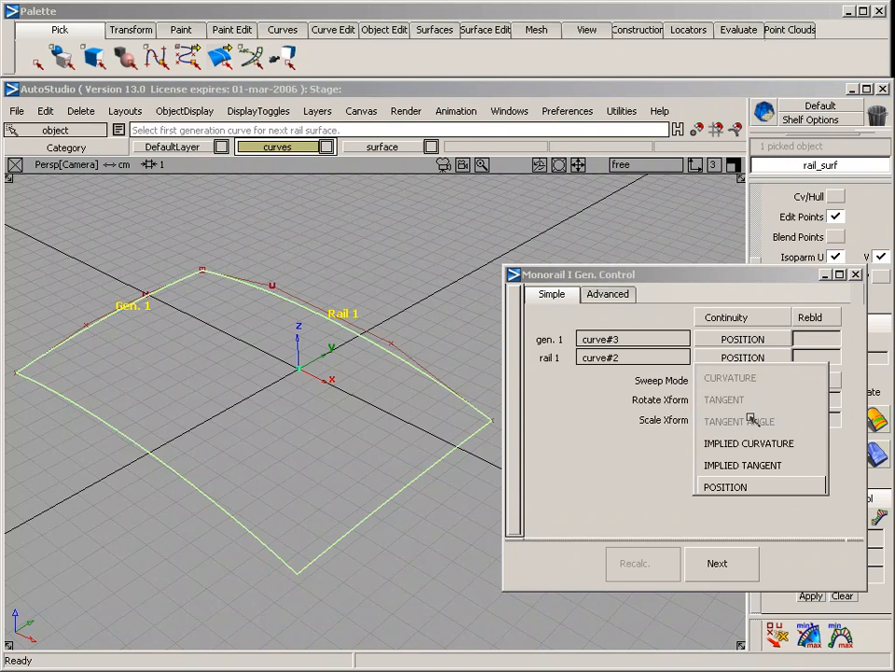
left_click(757, 462)
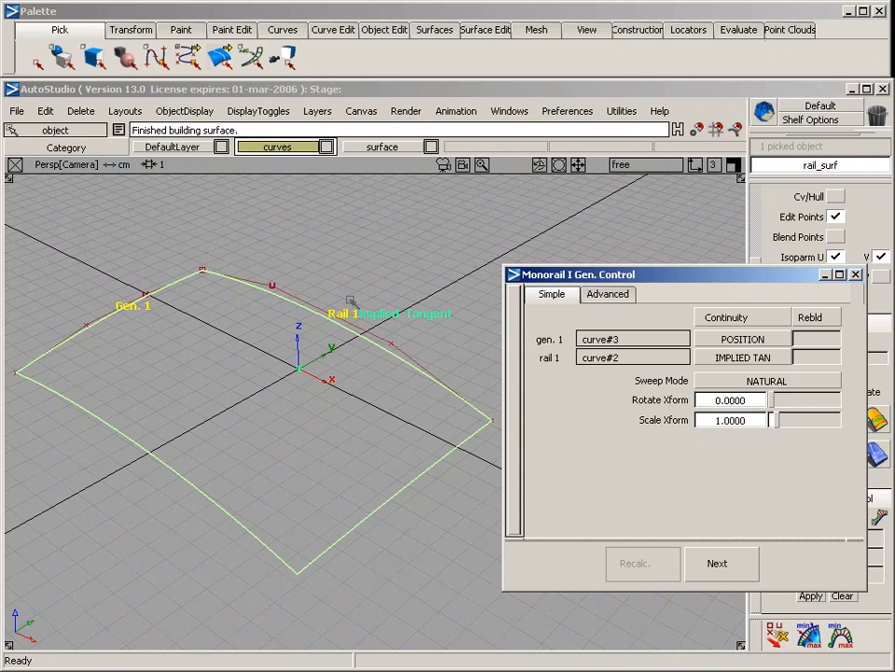
left_click(856, 275)
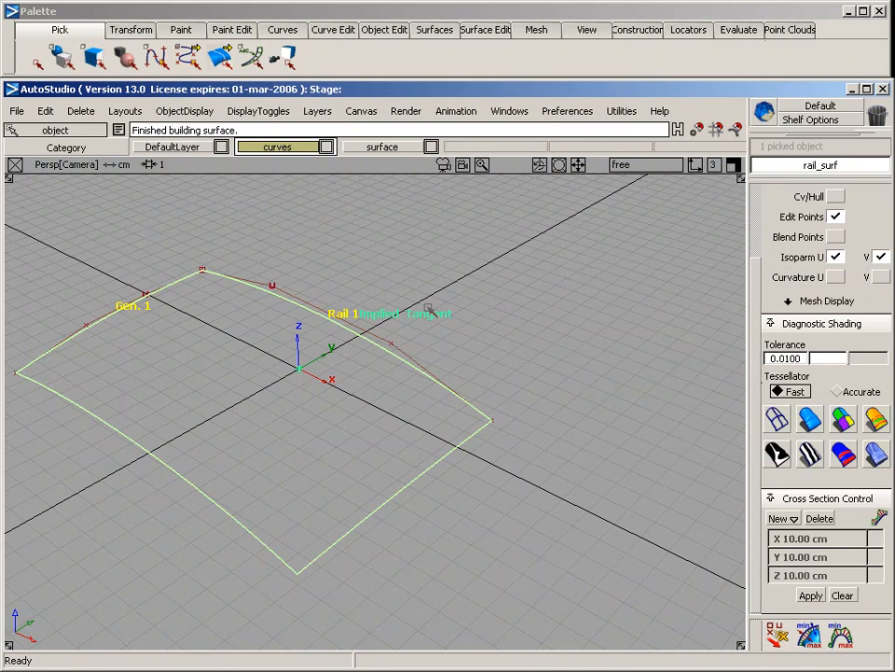
left_click_drag(394, 356, 396, 246, "ctrl+shift")
key("alt+shift")
left_click_drag(336, 299, 465, 410, "alt+shift")
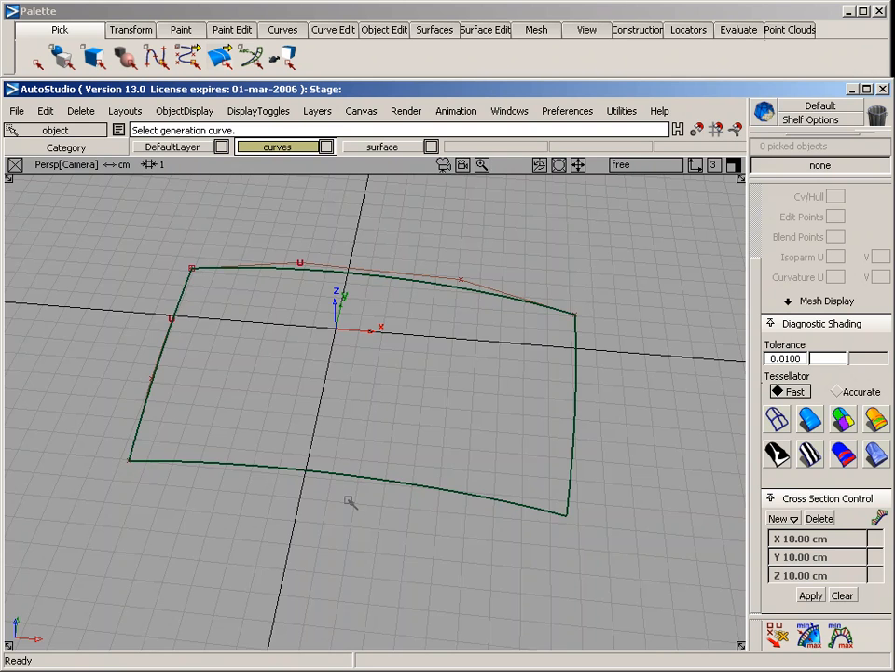
In the top view, draw a new CV curve with seven CVs forming an open rounded loop inside the surface outline
key("F5")
middle_click_drag(429, 436, 422, 349, "alt+shift")
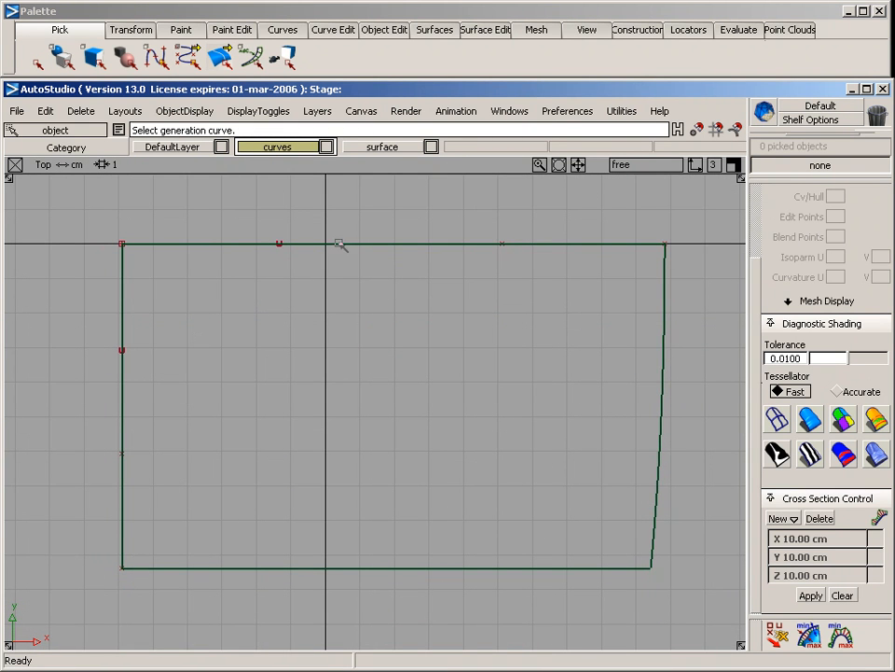
left_click(283, 29)
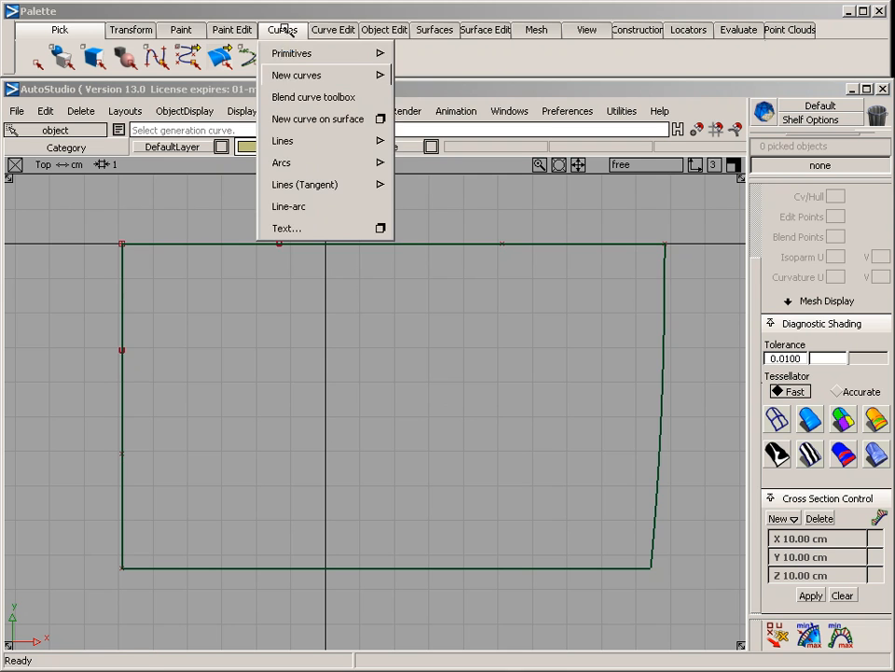
mouse_move(290, 75)
left_click(420, 75)
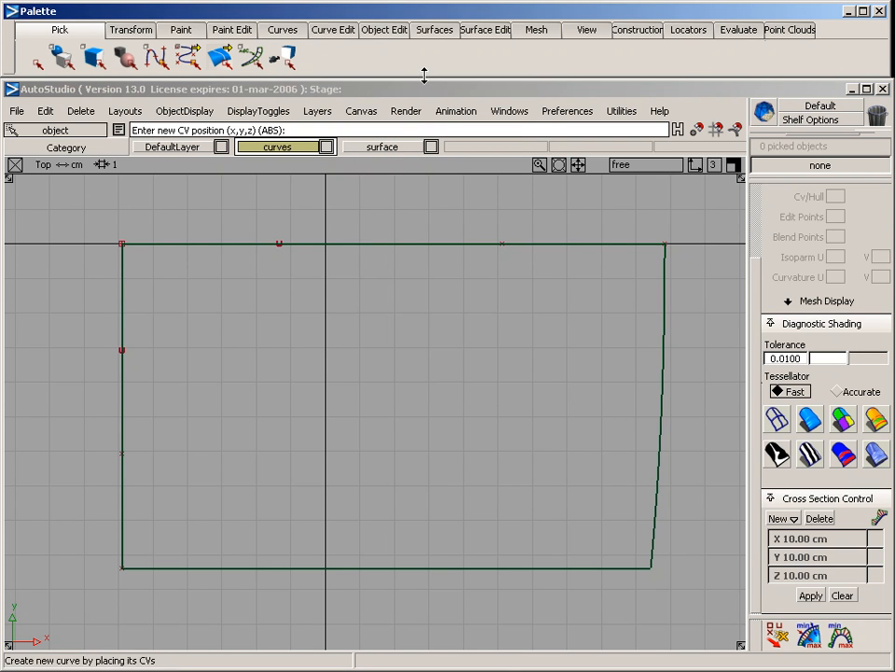
left_click(387, 308)
left_click(494, 306)
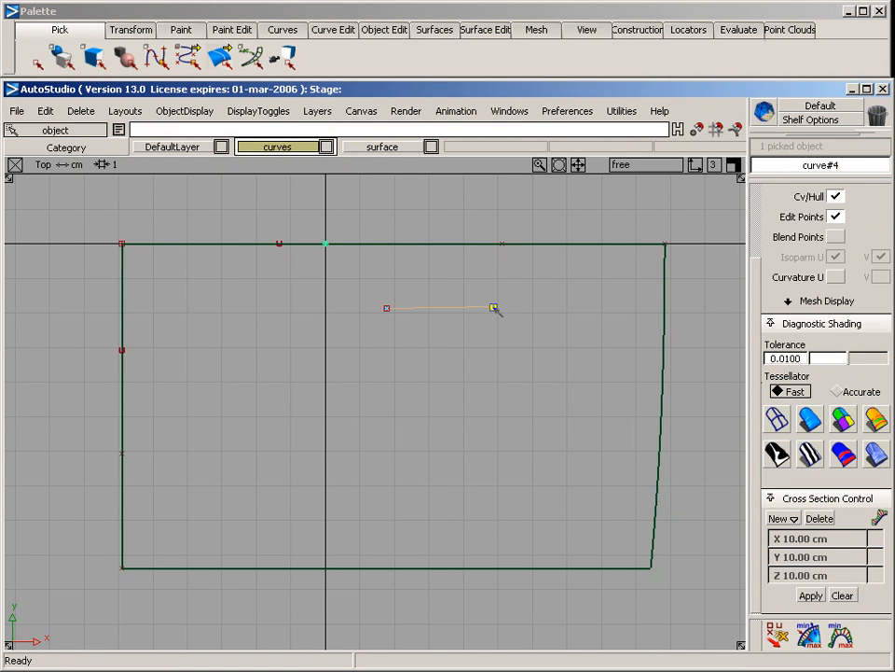
left_click(572, 326)
left_click(582, 343)
left_click(544, 435)
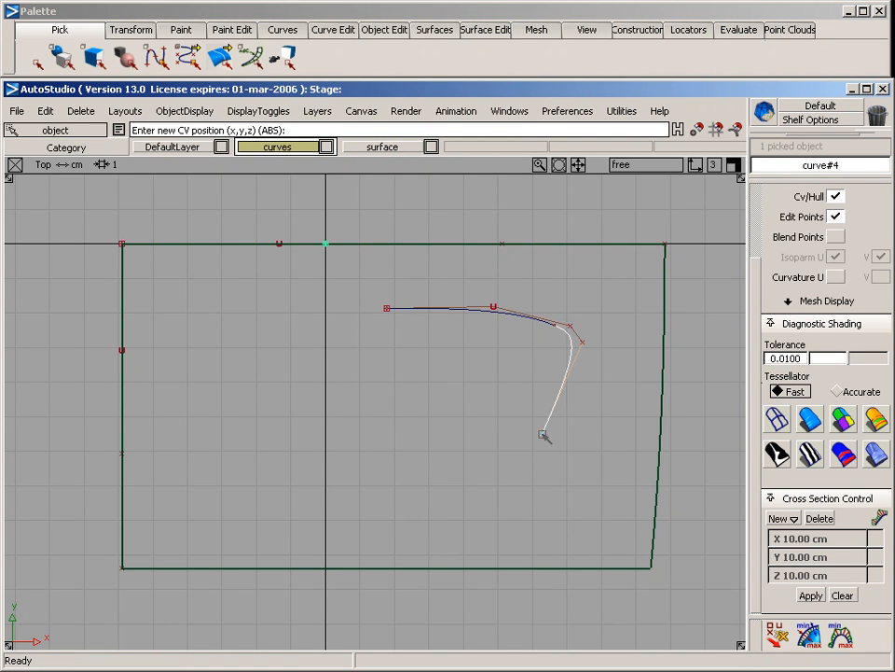
left_click(466, 442)
left_click(374, 352)
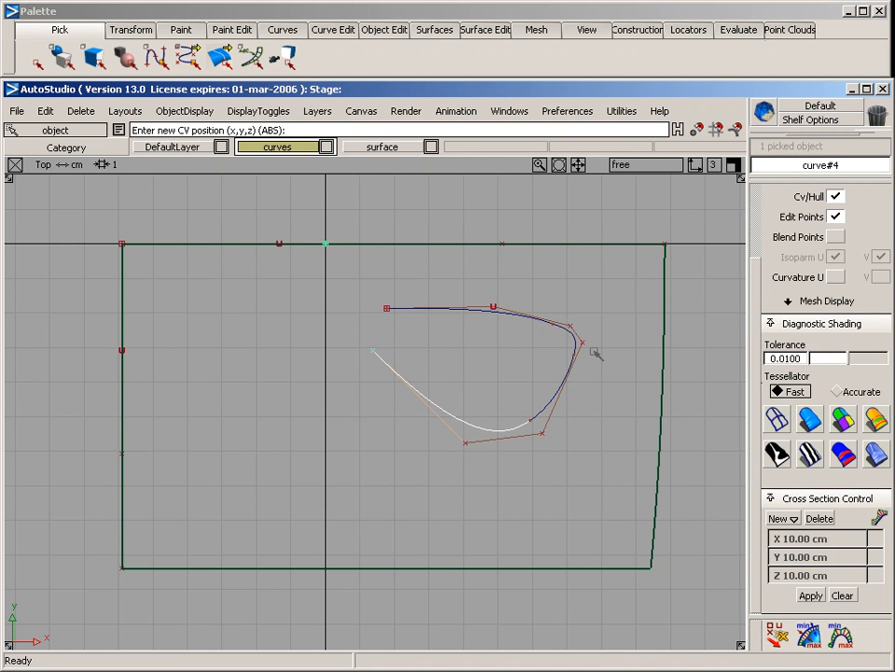
Close the open loop curve into a continuous shape with the Close tool
left_click(390, 31)
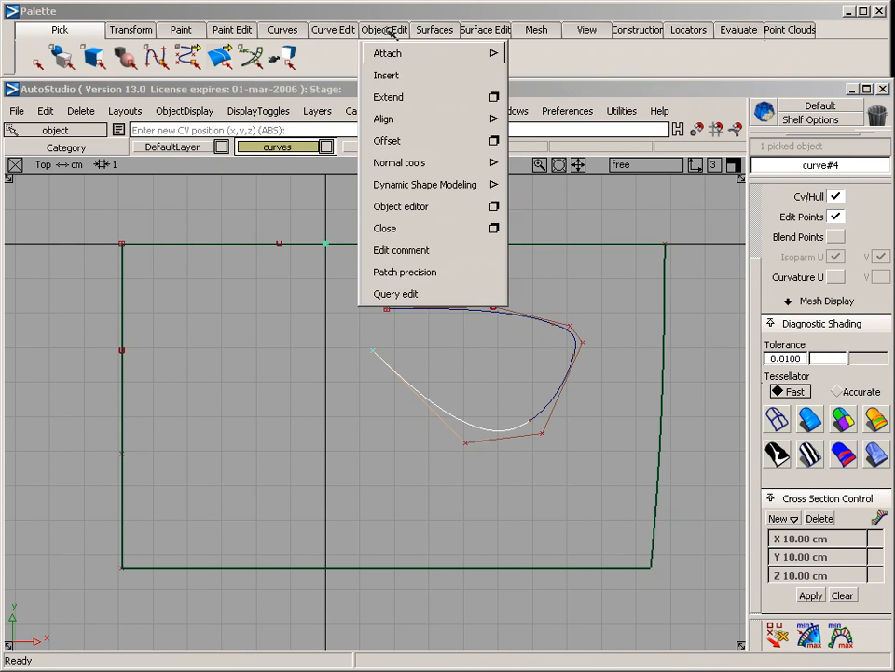
left_click(424, 227)
left_click(429, 310)
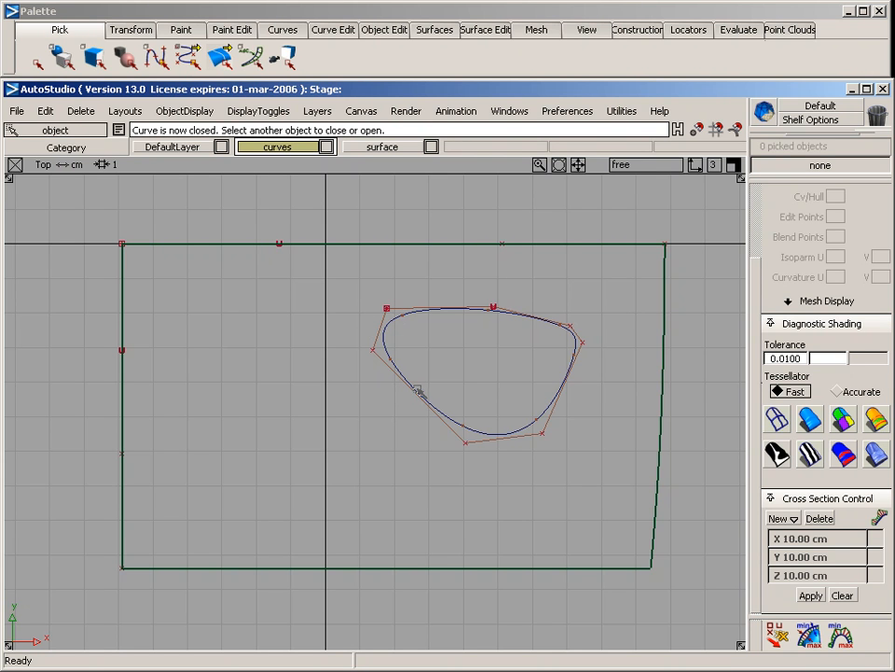
Move the closed curve's outermost CV on the side facing the vertical axis slightly outward and down, then deselect it
left_click_drag(328, 336, 375, 386, "ctrl+shift")
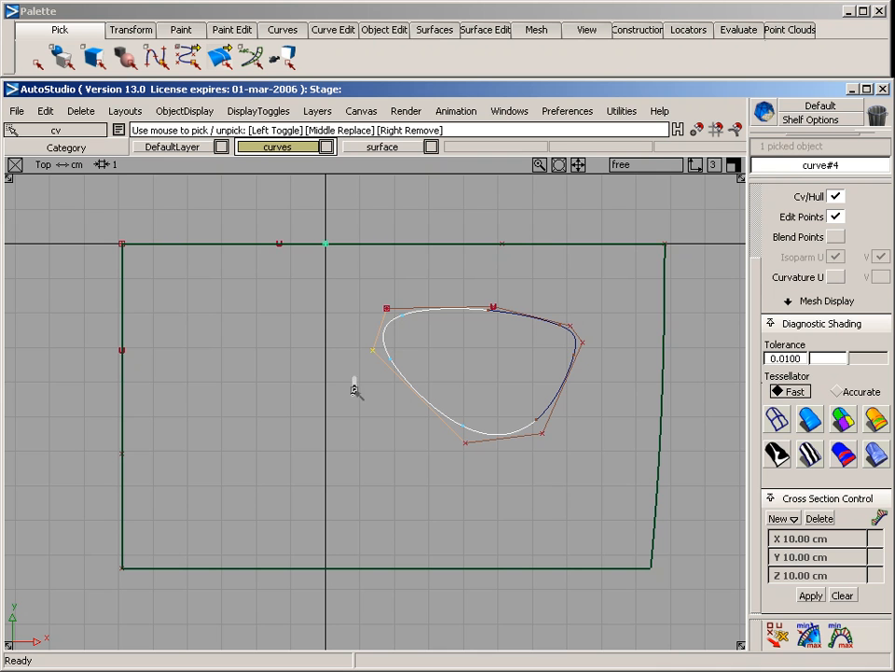
right_click_drag(352, 386, 349, 326, "ctrl+shift")
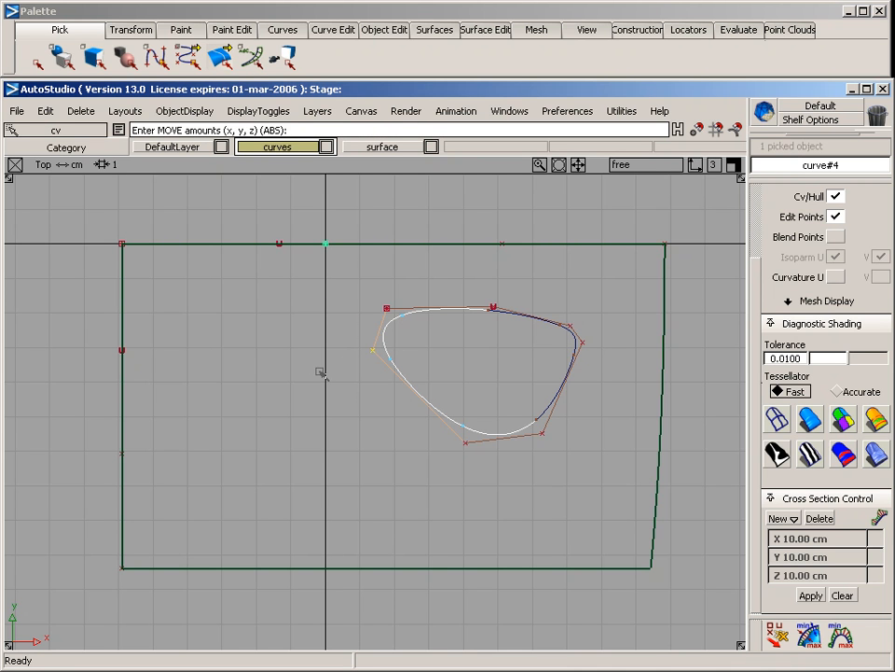
mouse_move(320, 372)
left_mouse_down()
mouse_move(339, 331)
mouse_move(379, 291)
mouse_move(340, 353)
mouse_move(299, 388)
mouse_move(306, 379)
left_mouse_up()
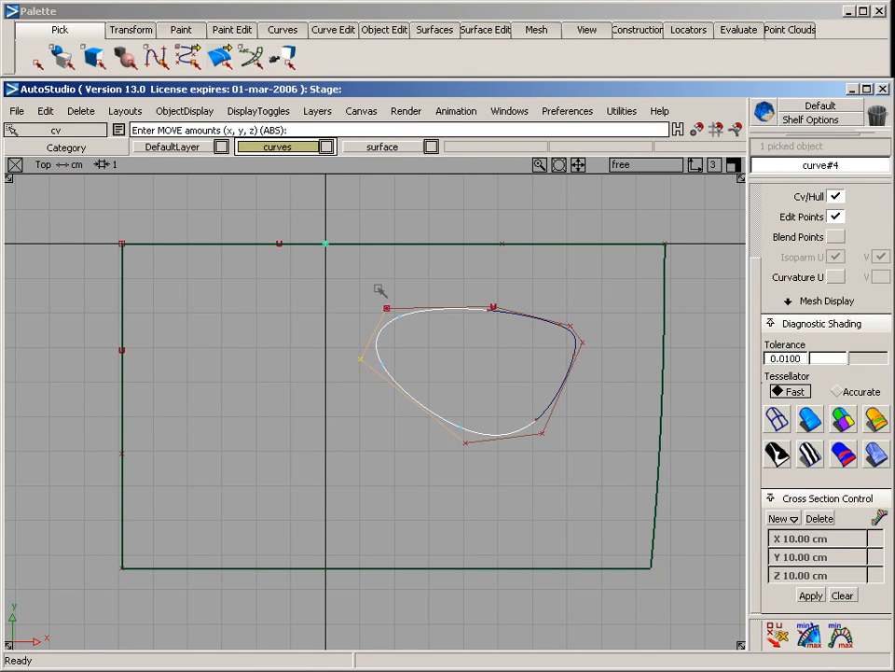
left_click(338, 421)
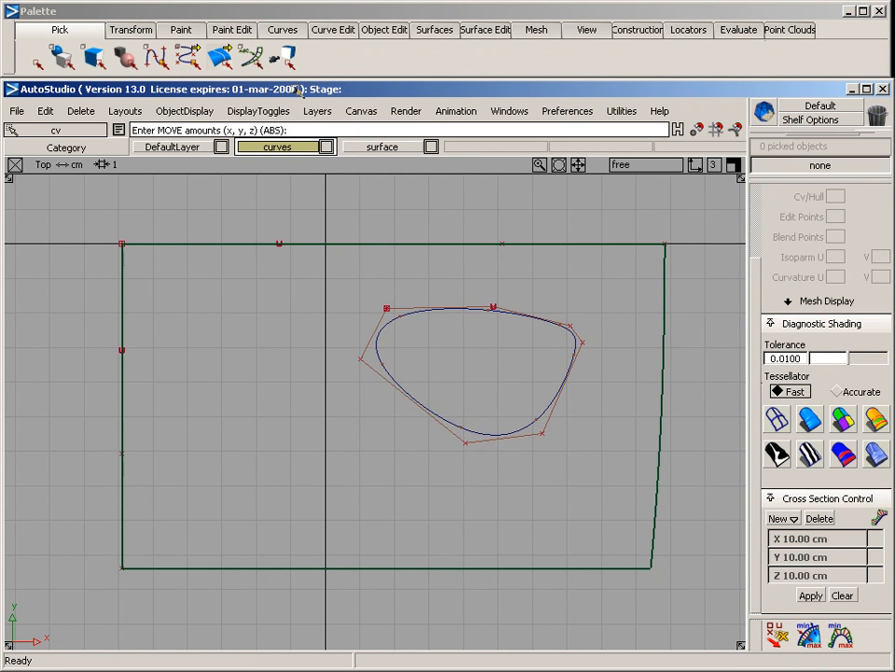
Draw a second CV curve with four CVs, starting on the horizontal axis and bending across the surface past its opposite edge
left_click(284, 29)
mouse_move(297, 79)
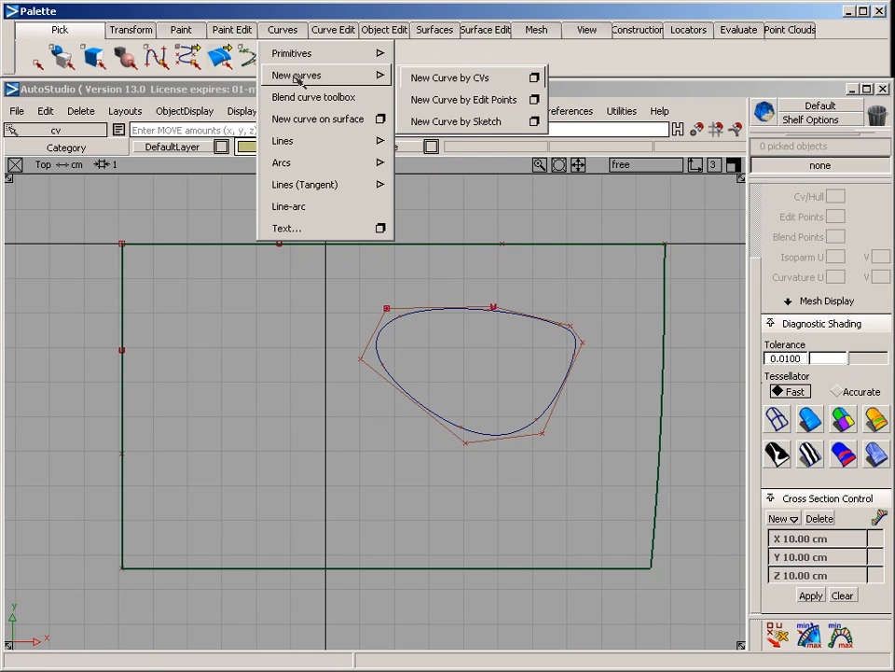
left_click(452, 79)
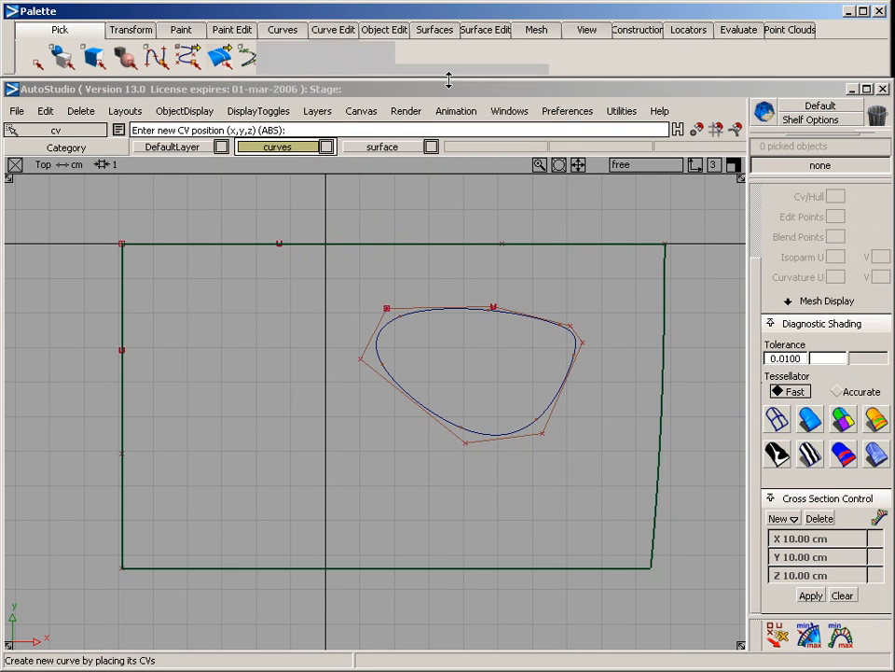
left_click(221, 243)
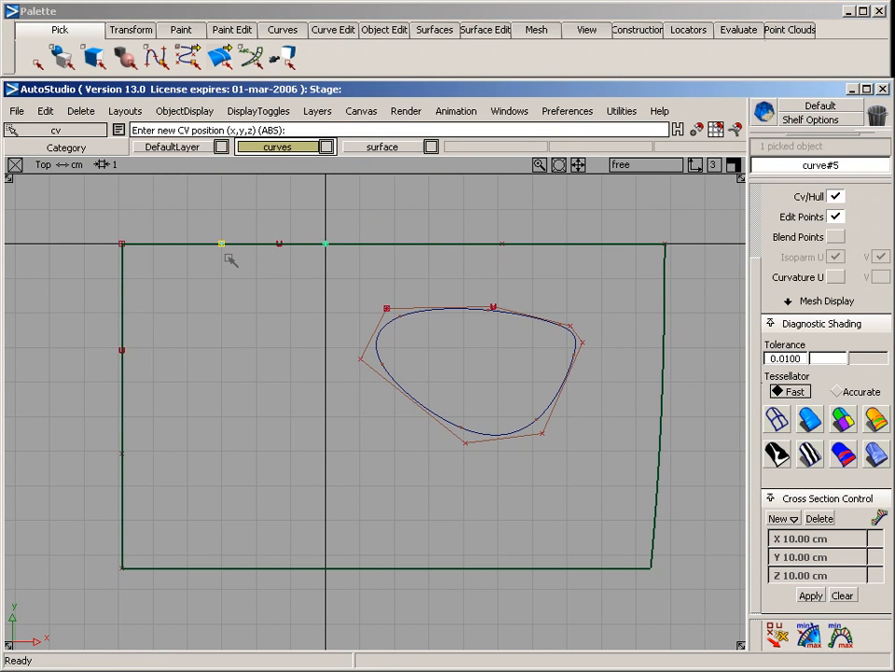
left_click(220, 245, "alt")
mouse_move(221, 361)
right_mouse_down()
mouse_move(222, 266)
mouse_move(206, 391)
mouse_move(215, 246)
mouse_move(218, 354)
right_mouse_up()
left_click(240, 478)
left_click(305, 594)
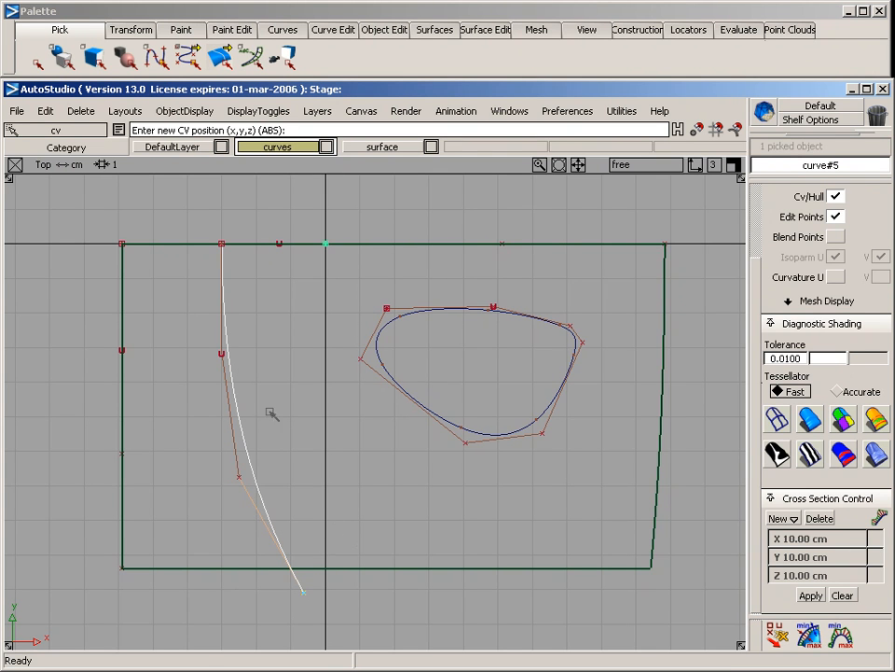
Project the closed curve and the open curve onto the rail surface along the top view direction
left_click_drag(203, 270, 202, 237, "ctrl+shift")
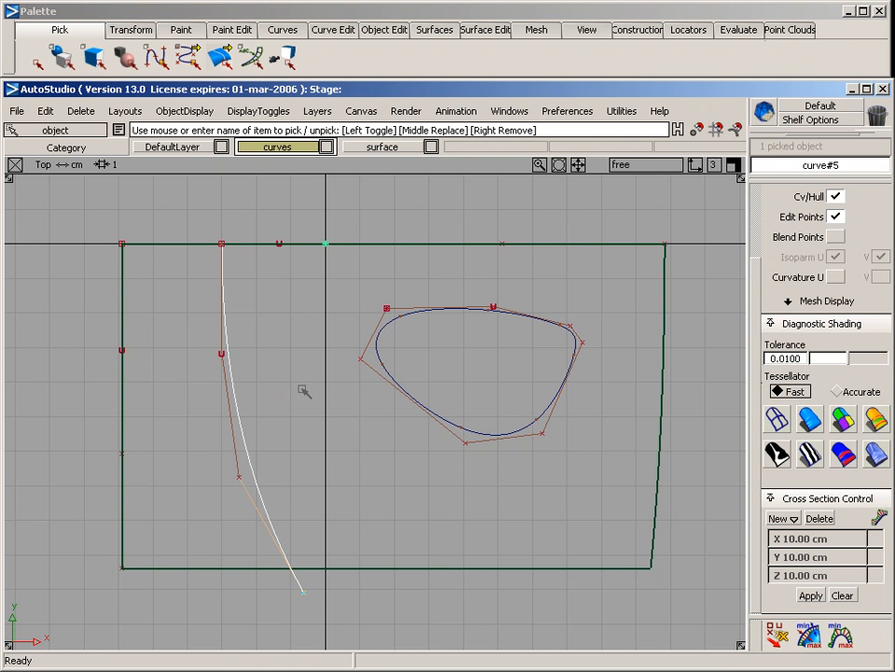
left_click(412, 479)
left_click(411, 569)
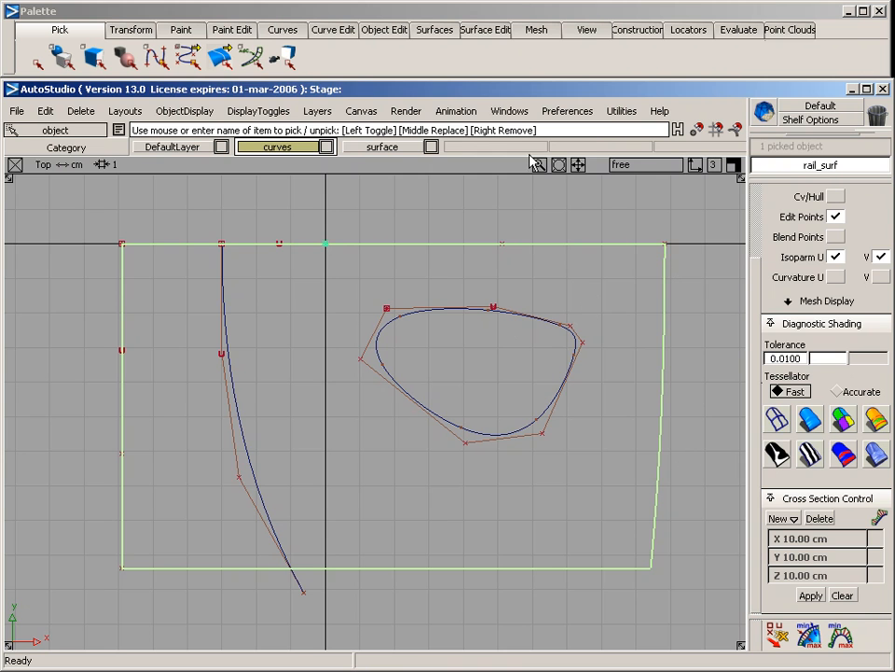
left_click(482, 28)
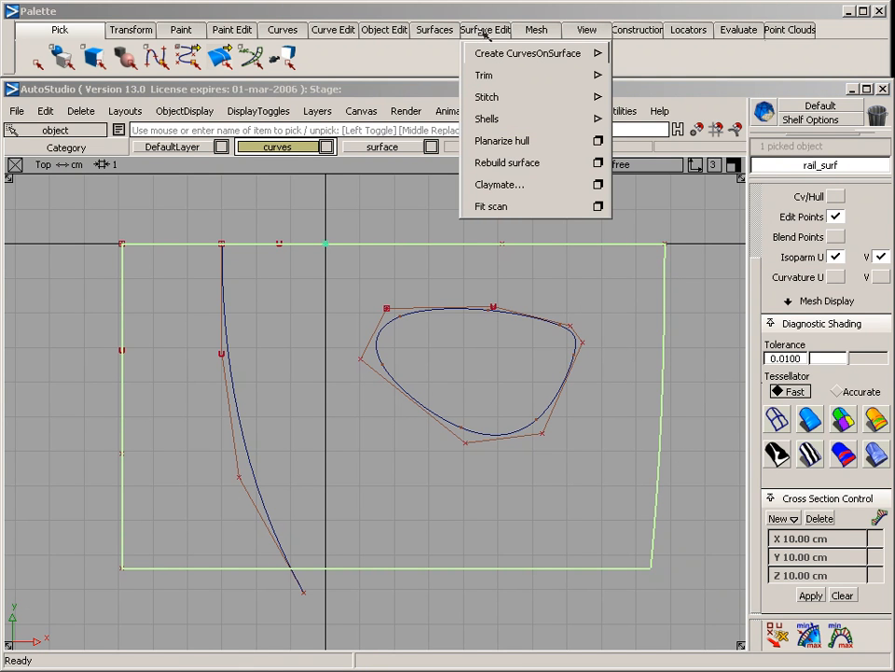
mouse_move(500, 52)
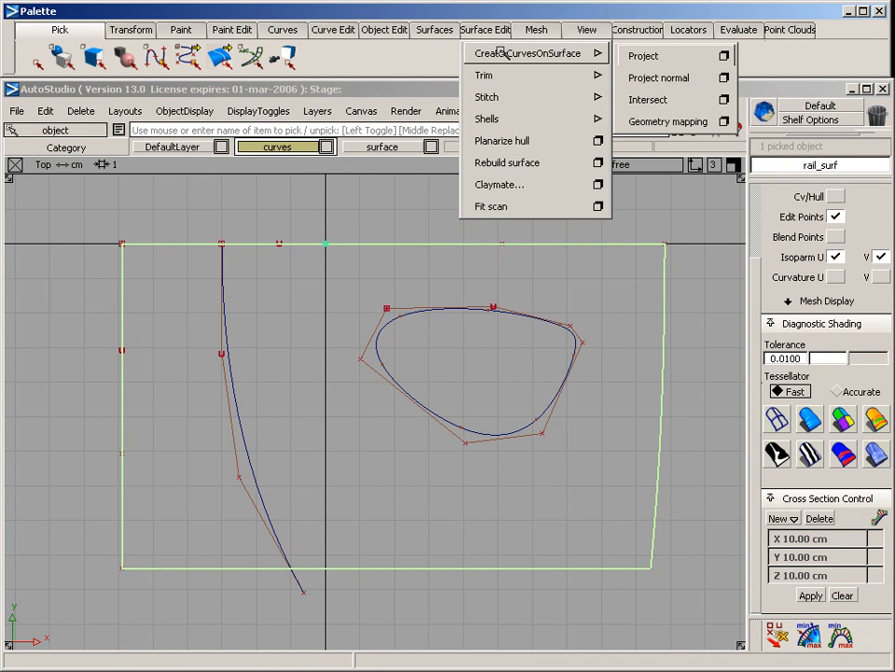
left_click(657, 56)
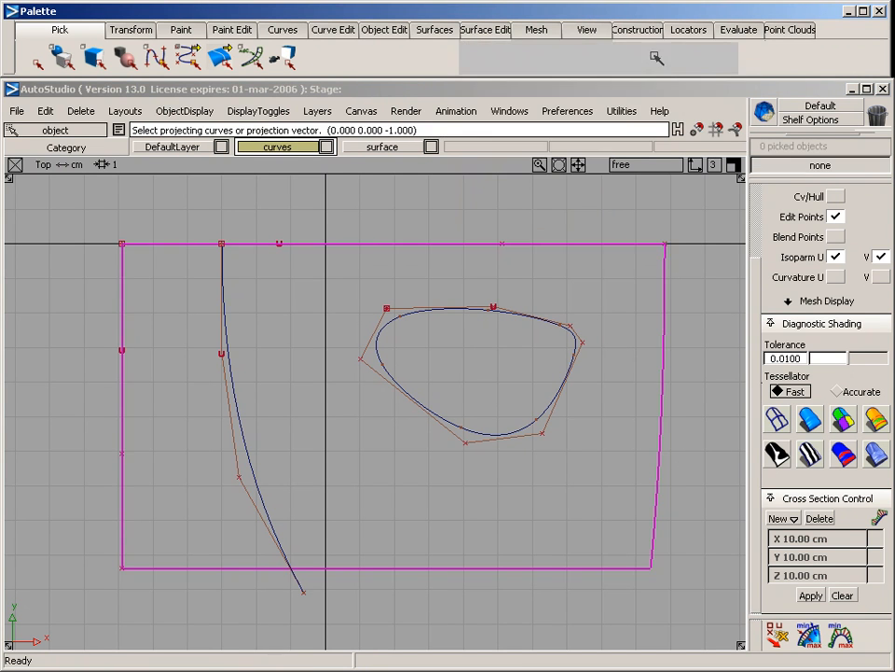
left_click(401, 312)
left_click(227, 362)
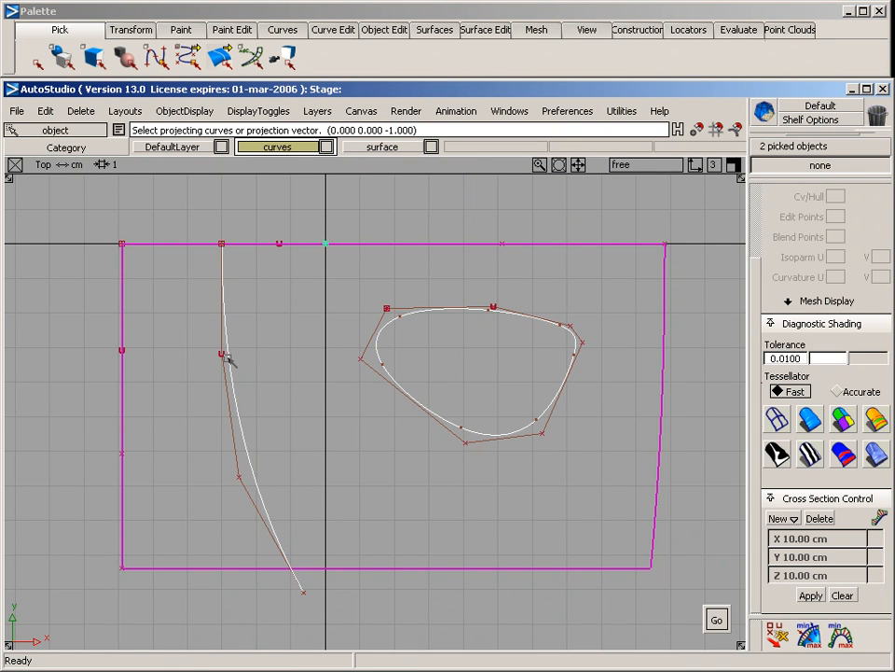
left_click(397, 424)
In the perspective view, pick the two projected curves and the rail surface, and assign them to the surface layer
key("F8")
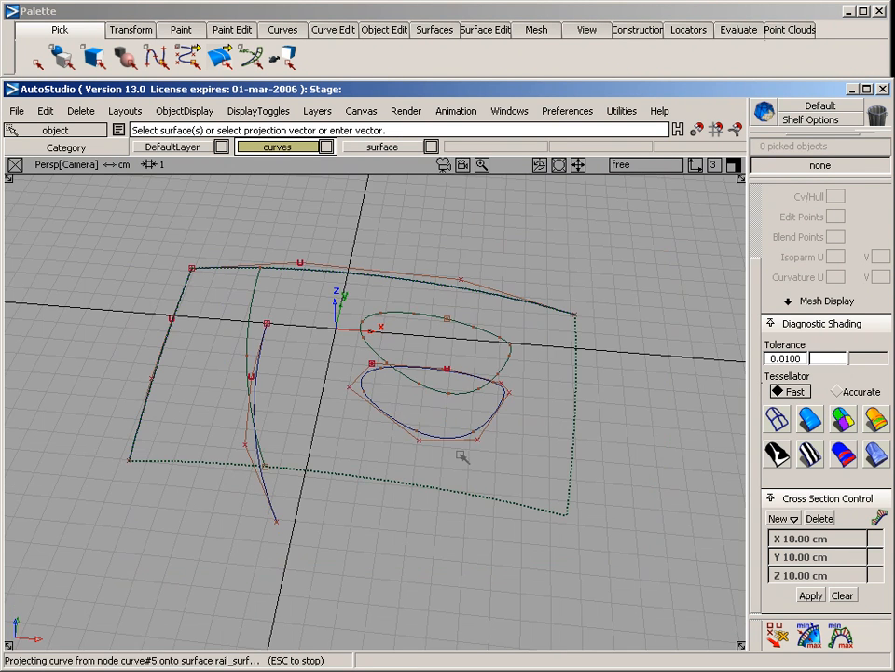
left_click_drag(564, 471, 348, 359, "alt+shift")
left_click_drag(278, 270, 266, 298, "ctrl+shift")
middle_click(357, 305)
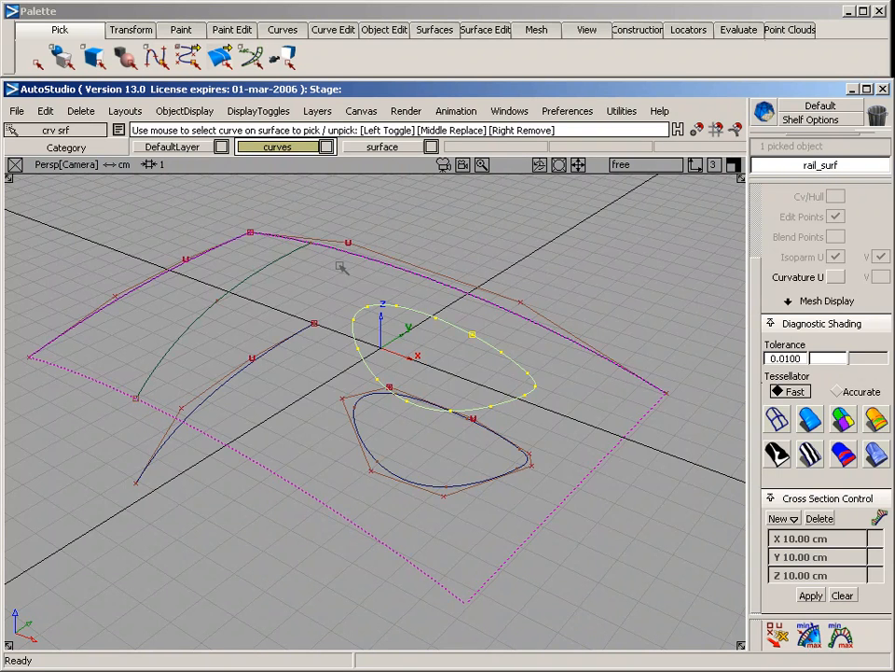
left_click_drag(222, 255, 227, 294, "ctrl+shift")
left_click(196, 318)
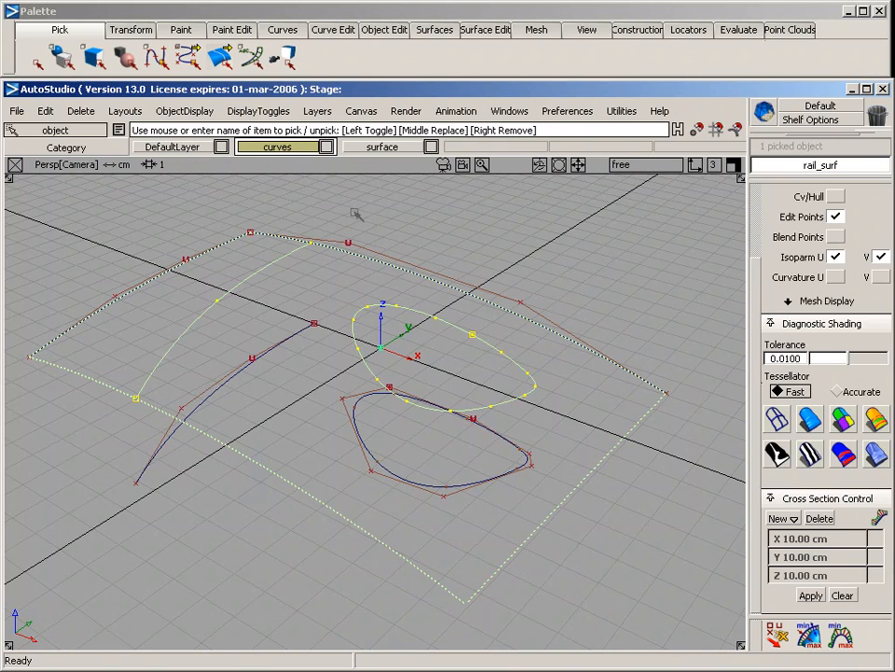
right_click(382, 146)
left_click(393, 227)
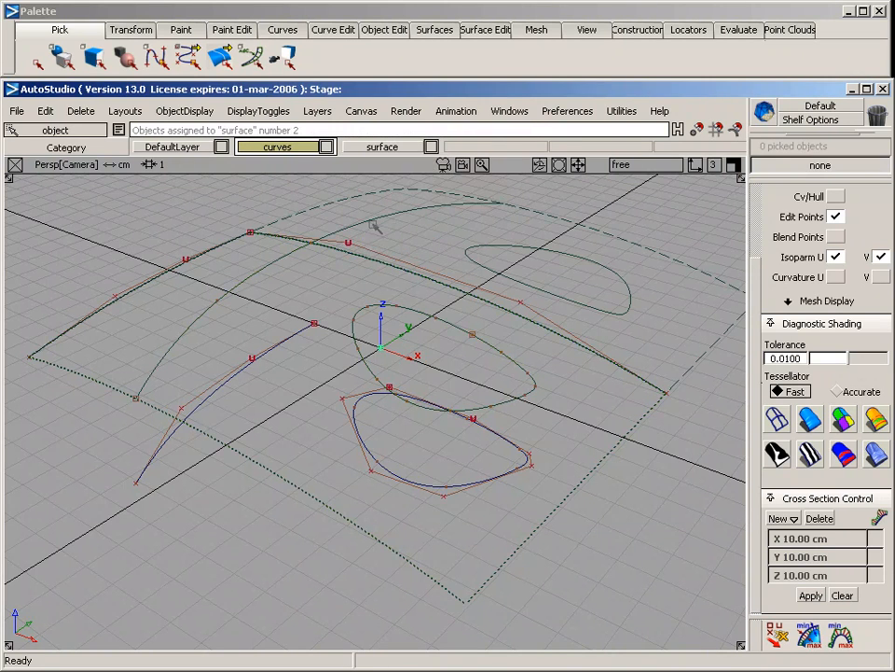
Turn off symmetry for the surface layer and hide the curves layer
right_click(381, 146)
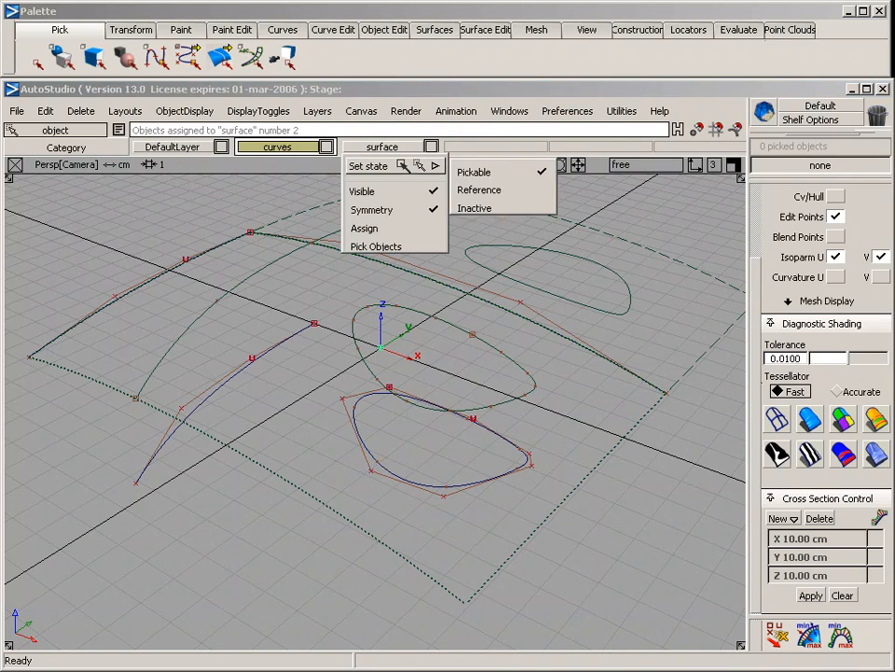
left_click(403, 209)
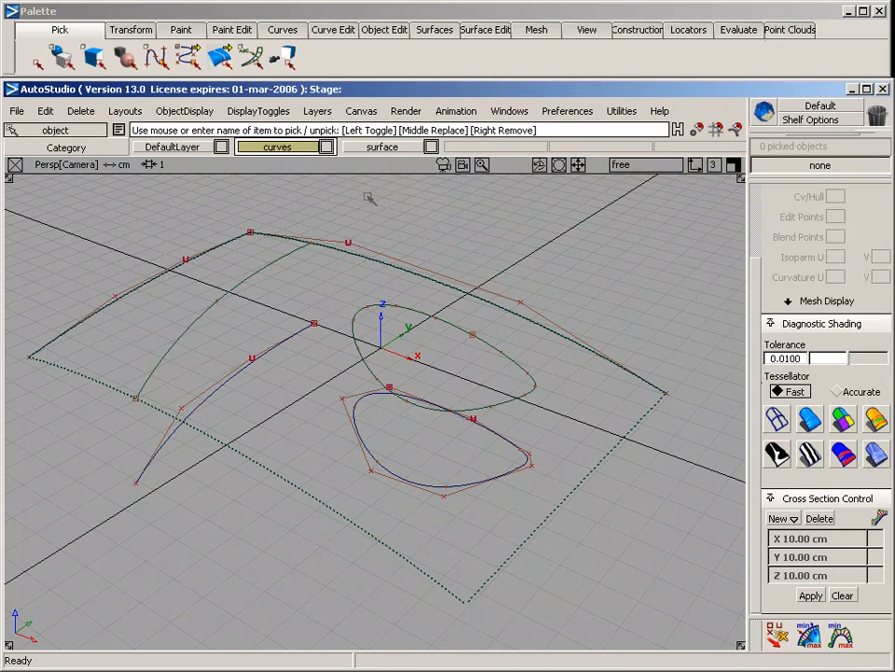
right_click(277, 148)
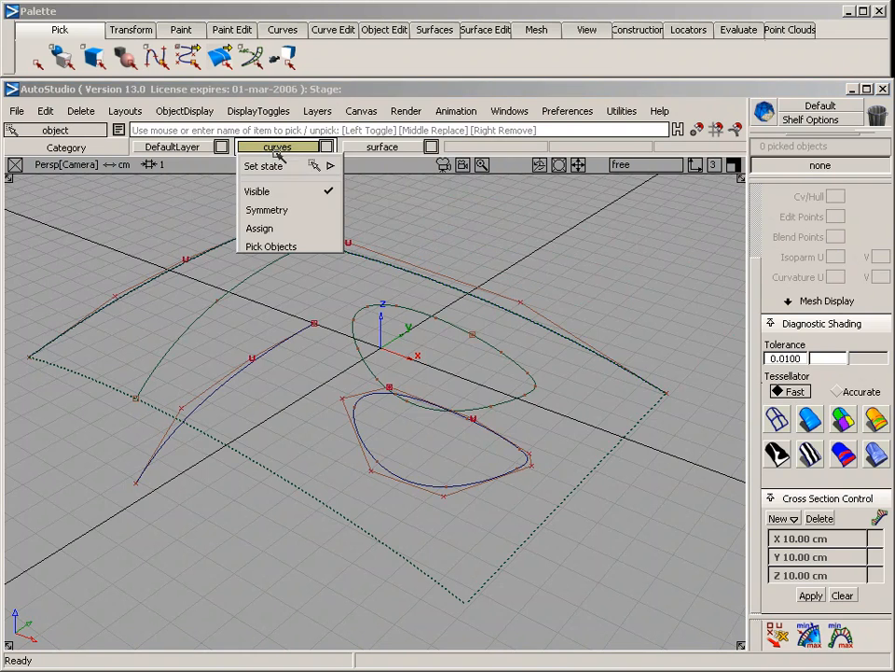
left_click(287, 194)
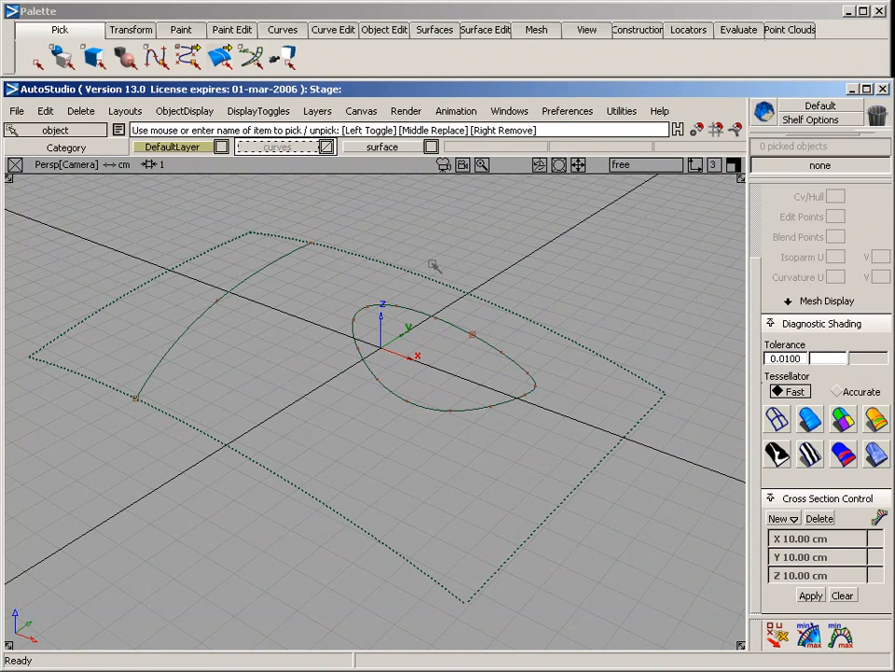
Open the Fillet flange tool's options and select the closed curve on the surface as its input
left_click(404, 399, "alt+shift")
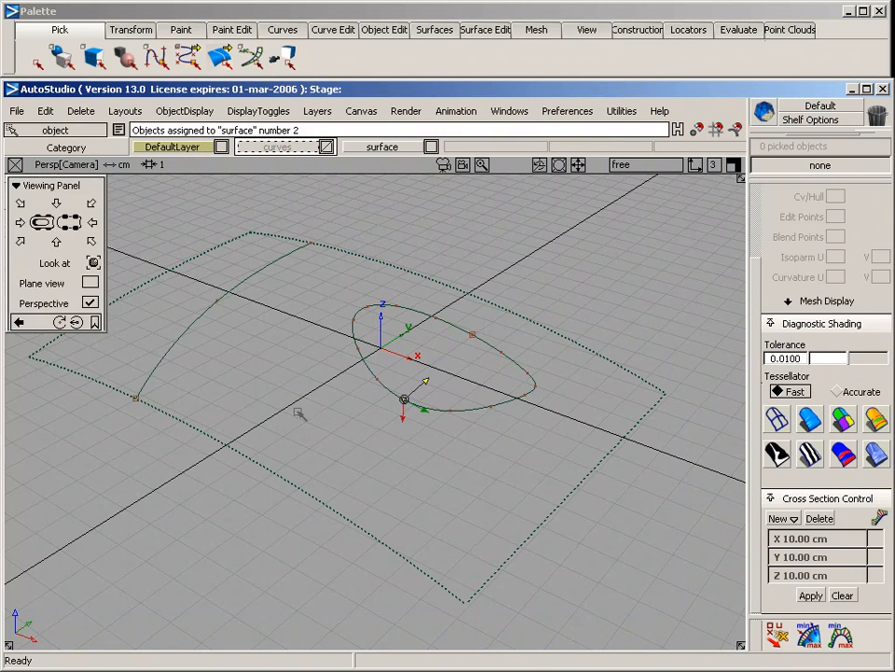
left_click_drag(298, 412, 413, 419, "alt+shift")
right_click_drag(383, 423, 427, 428, "alt+shift")
mouse_move(427, 428)
left_mouse_down("alt+shift")
mouse_move(480, 451)
mouse_move(416, 531)
mouse_move(466, 407)
mouse_move(411, 444)
mouse_move(438, 421)
left_mouse_up("alt+shift")
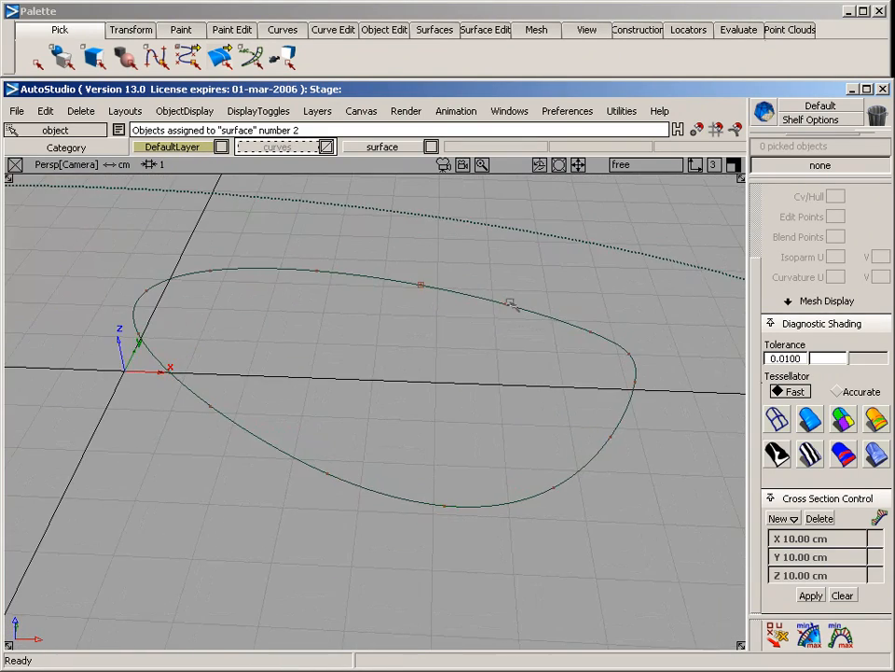
left_click(434, 29)
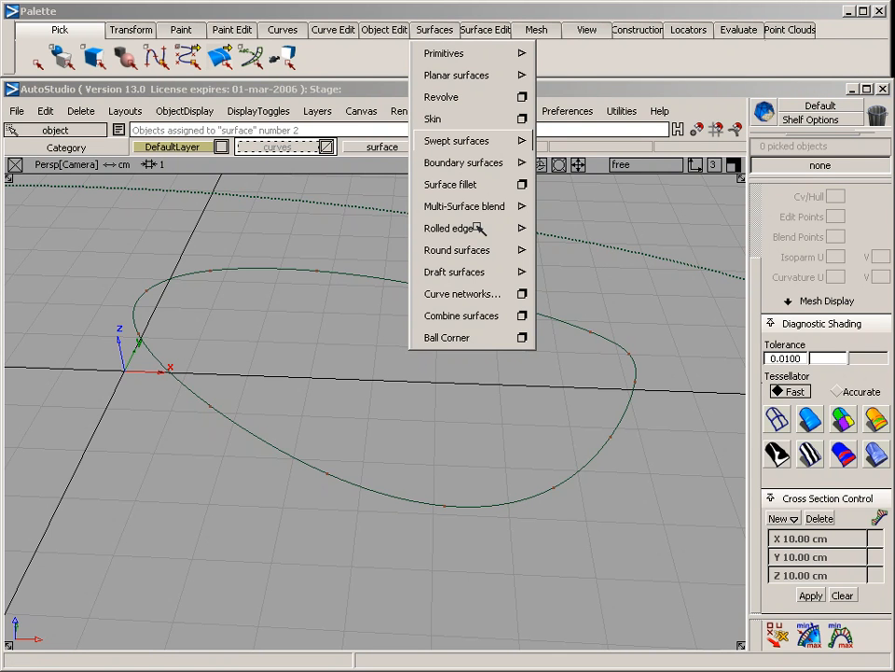
mouse_move(476, 230)
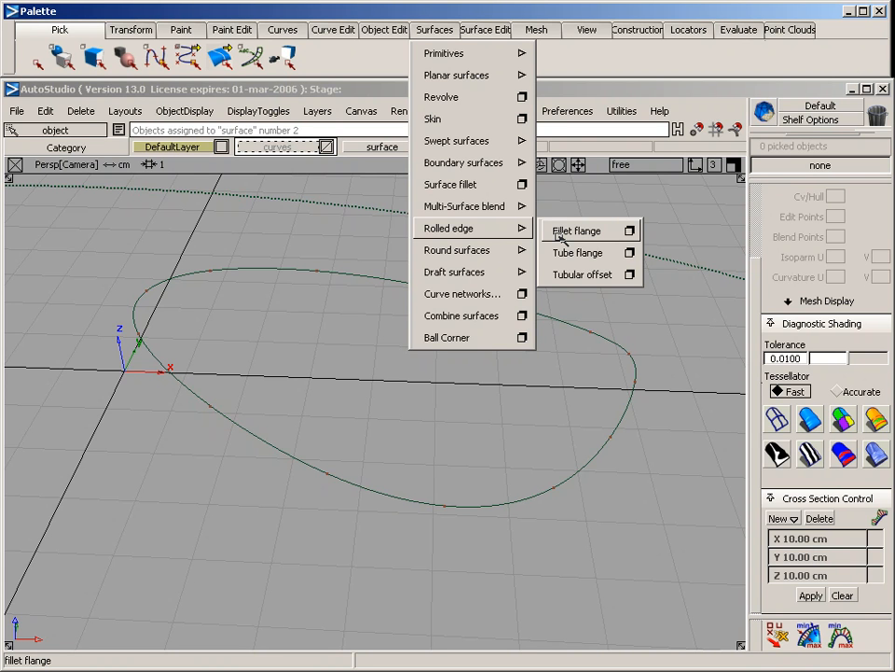
left_click(630, 231)
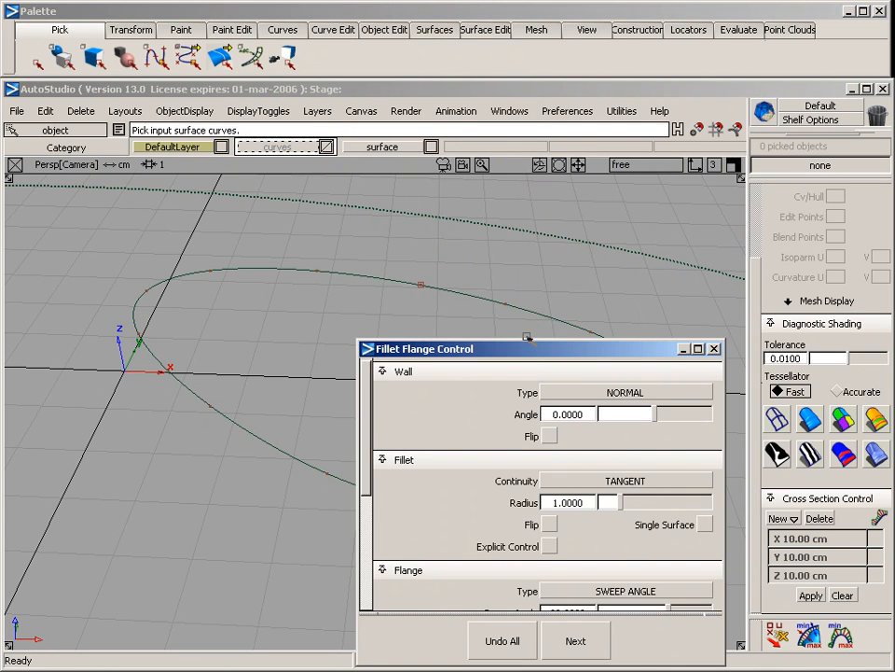
left_click_drag(534, 355, 618, 114)
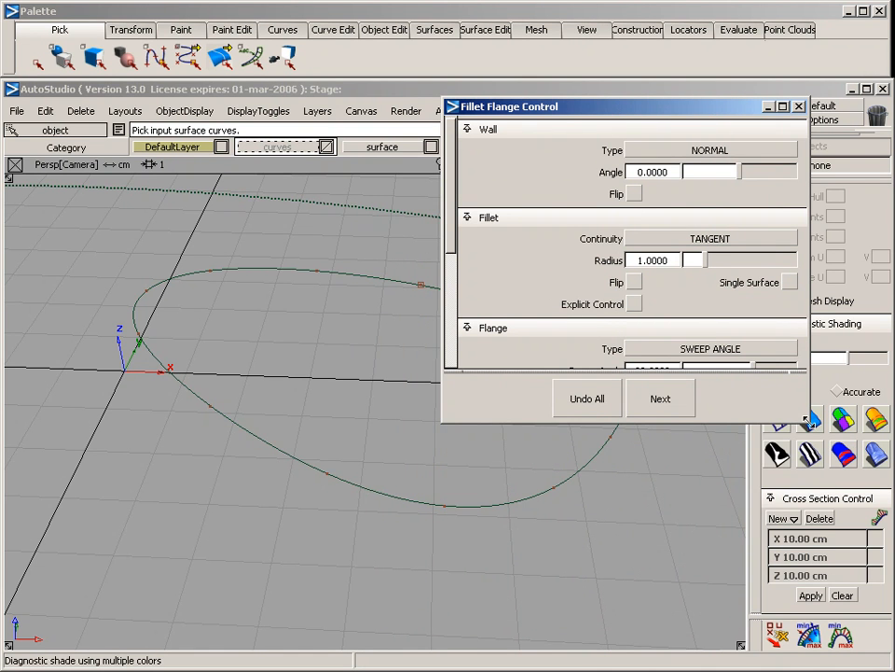
left_click_drag(811, 420, 807, 636)
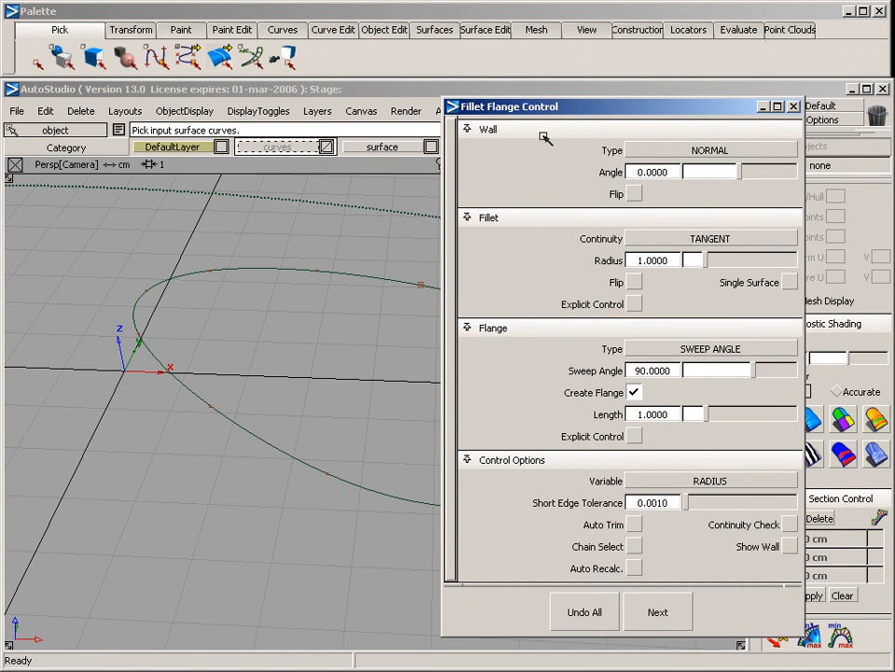
left_click_drag(561, 114, 593, 100)
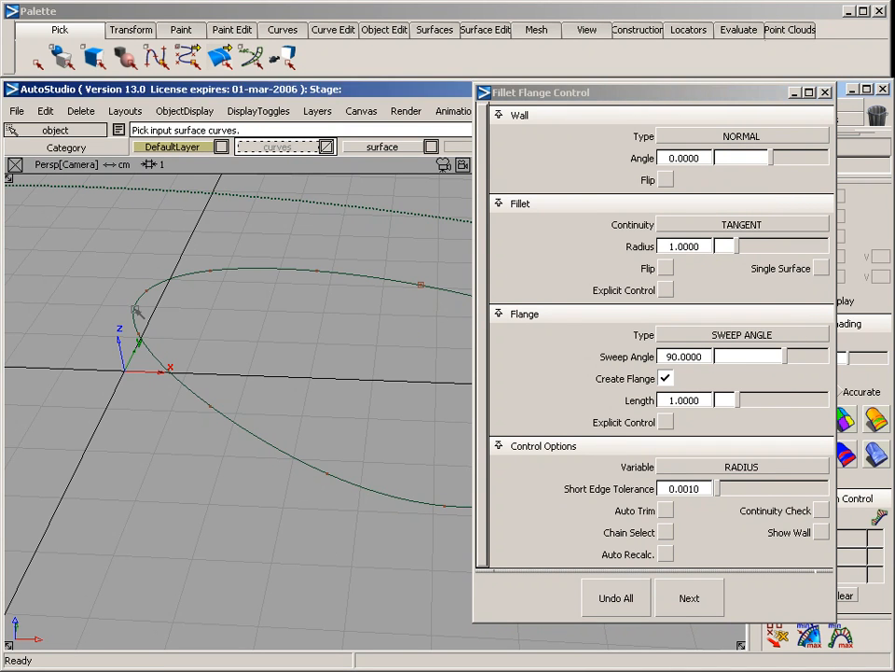
left_click(140, 315)
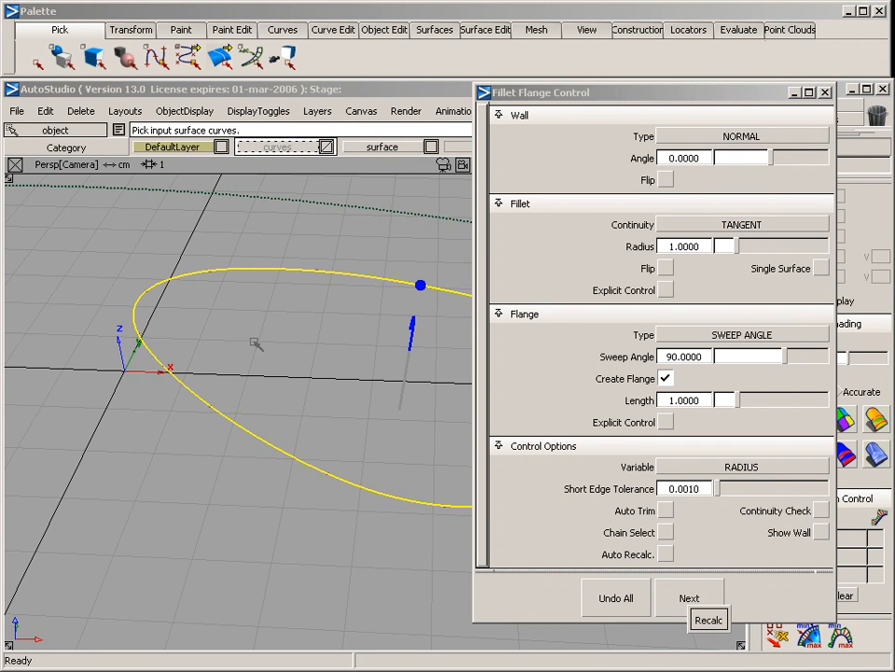
left_click_drag(372, 349, 326, 324, "alt+shift")
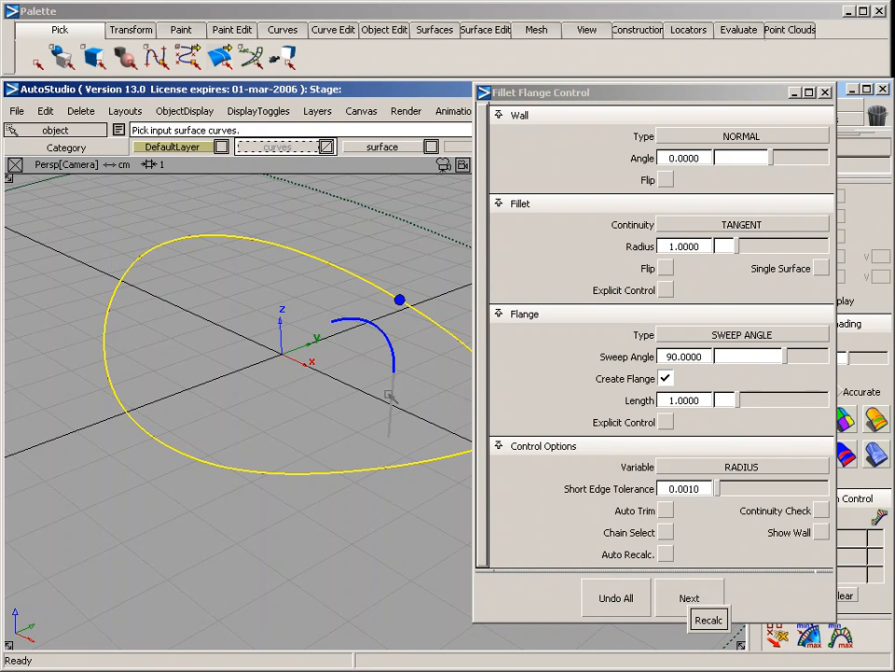
Turn off Create Flange and set the fillet radius to 0.1
left_click(665, 377)
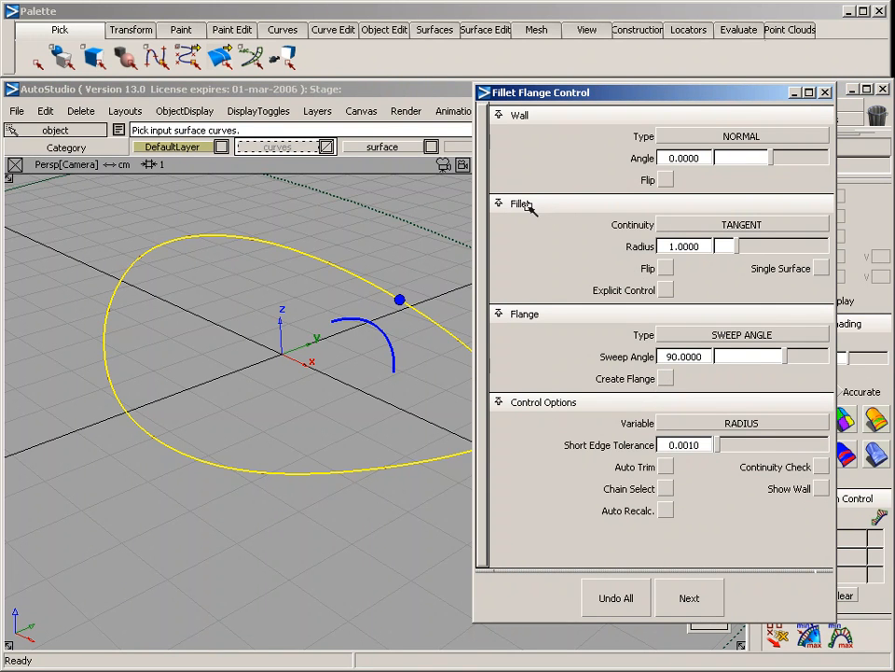
left_click_drag(712, 246, 670, 247)
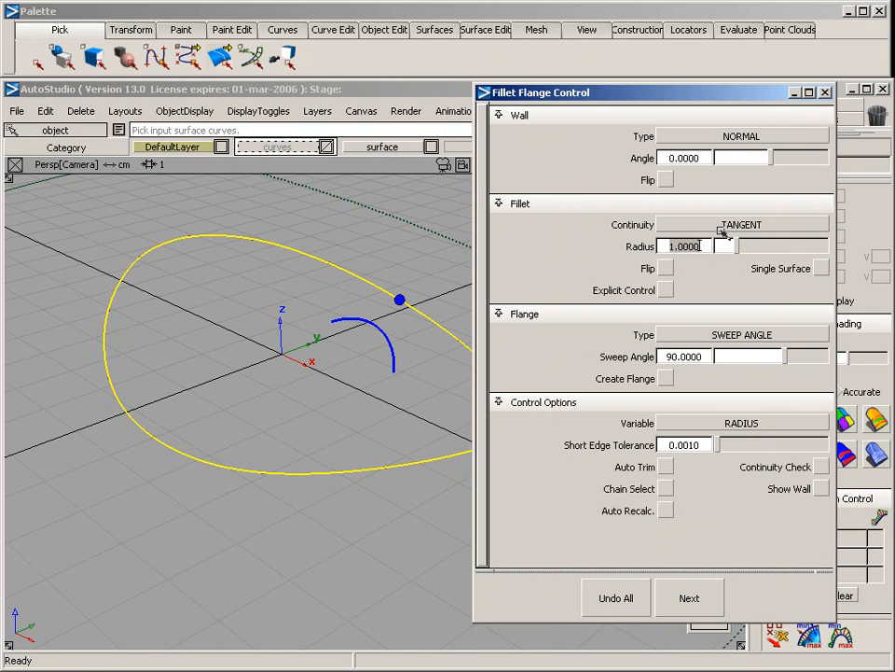
type("0.1")
key("Return")
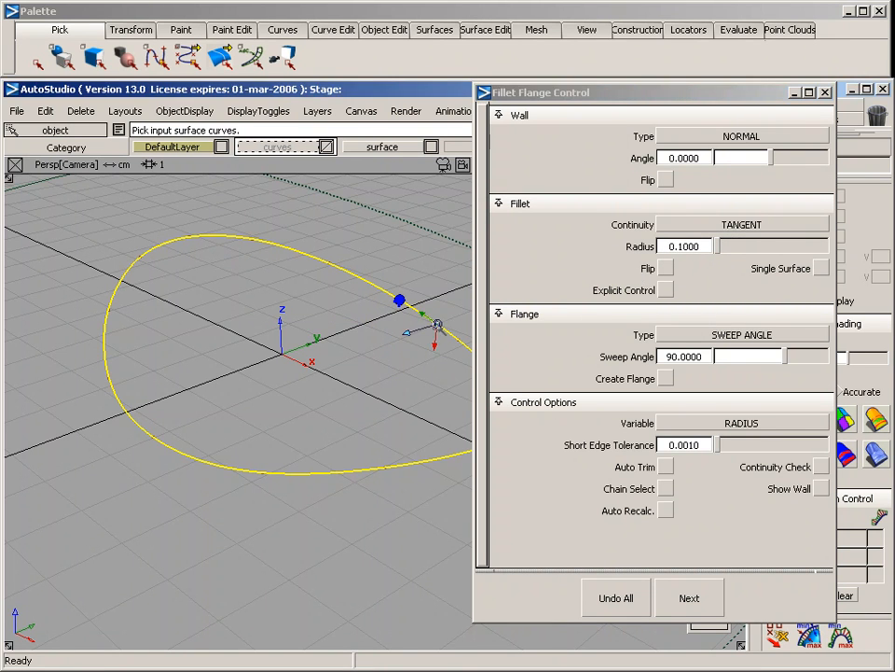
Calculate the fillet surface along the closed curve on the surface and accept it, ready for another input curve
left_click_drag(438, 333, 266, 361, "alt+shift")
right_click_drag(266, 362, 304, 360, "alt+shift")
middle_click_drag(304, 361, 247, 414, "alt+shift")
left_click_drag(247, 413, 271, 355, "alt+shift")
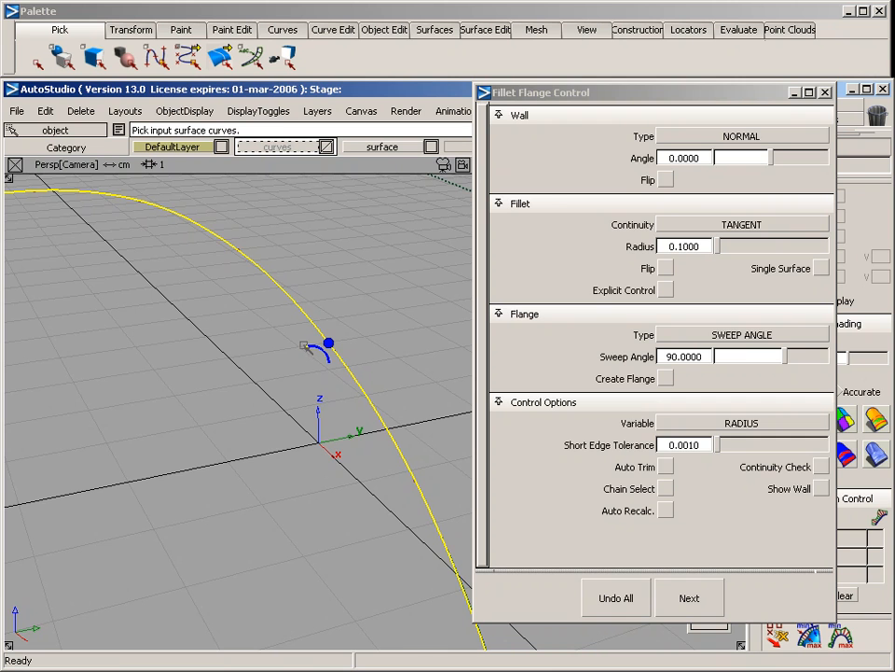
left_click_drag(606, 101, 606, 64)
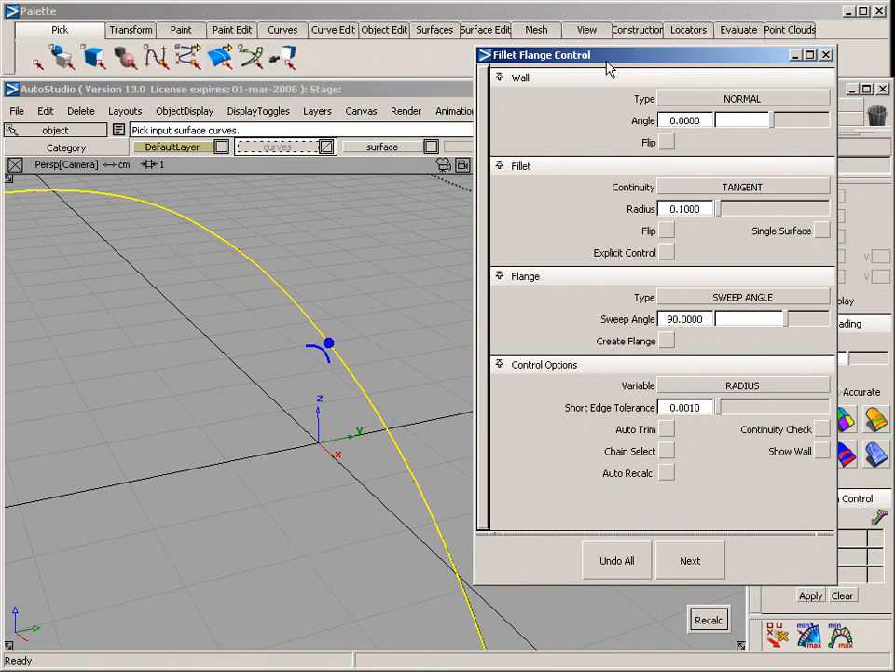
left_click(709, 620)
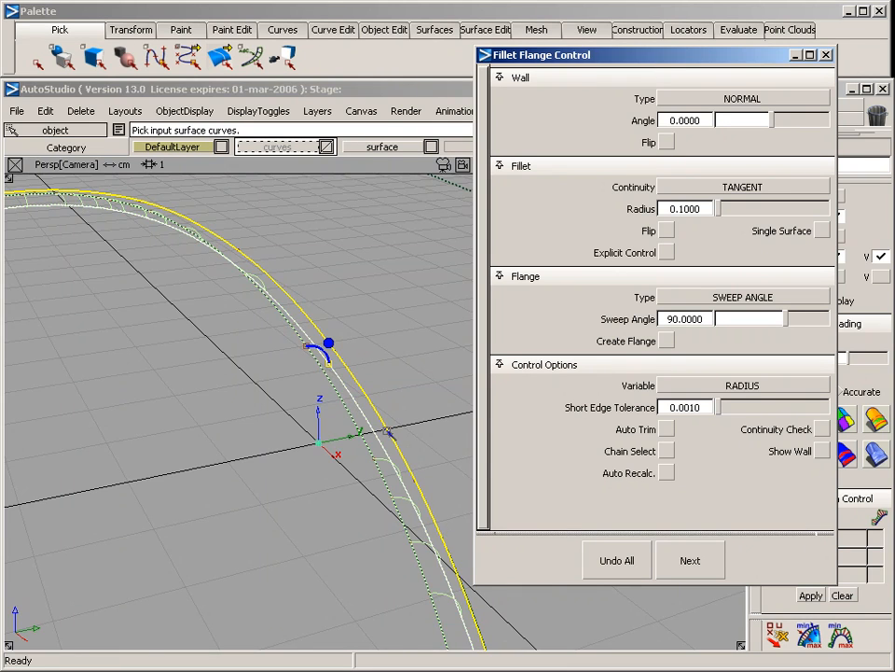
left_click_drag(388, 432, 318, 492, "alt+shift")
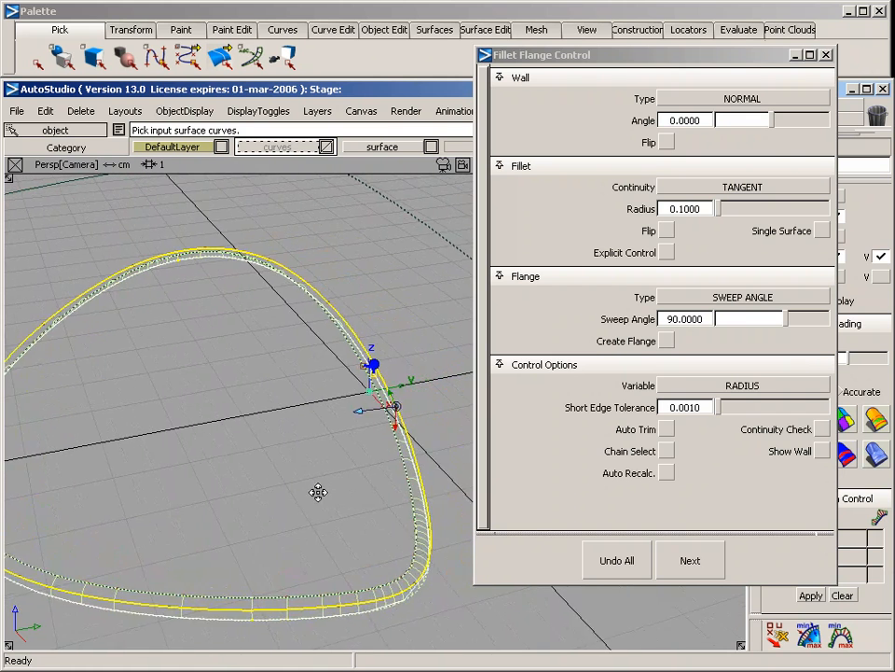
middle_click_drag(318, 491, 246, 495, "alt+shift")
right_click_drag(246, 495, 308, 489, "alt+shift")
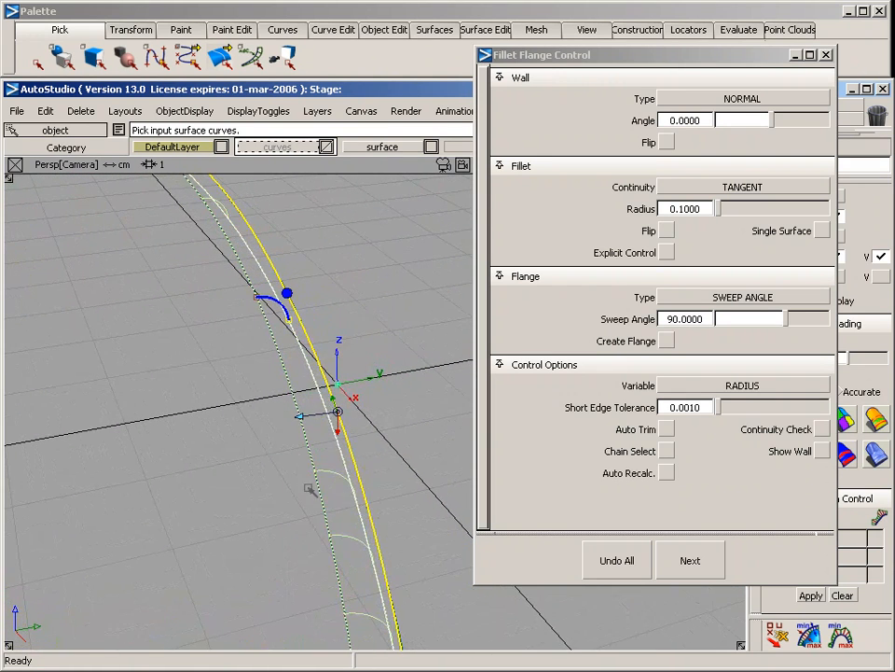
left_click(689, 560)
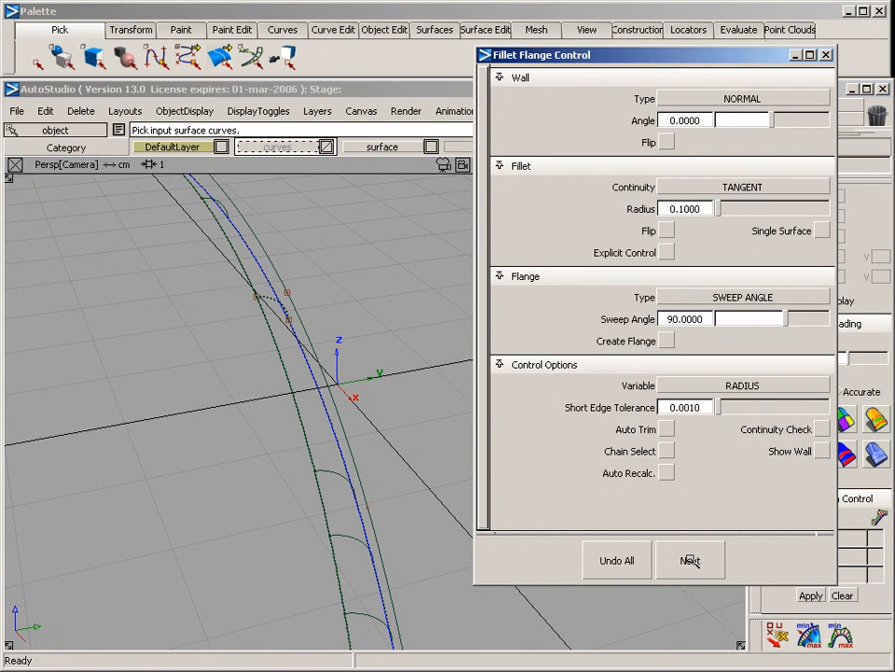
Build a second 0.1-radius fillet along the same closed curve on the surface, with the fillet direction flipped
left_click(305, 327)
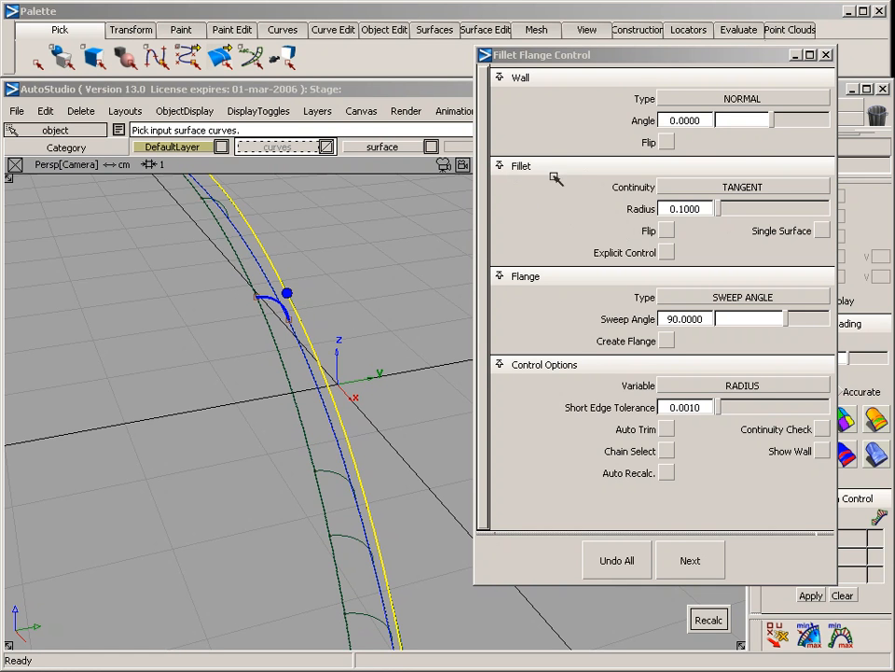
left_click(668, 231)
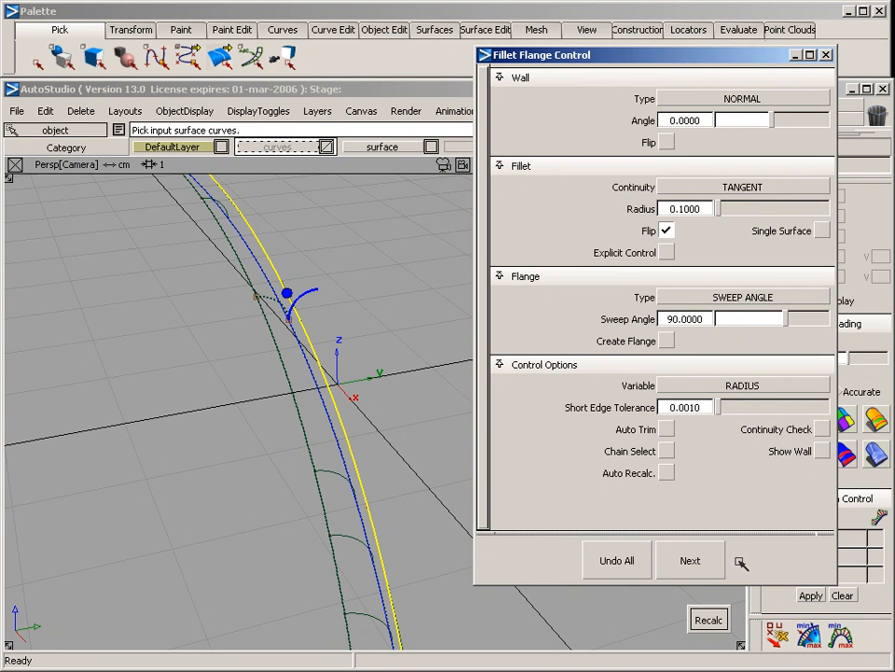
left_click(709, 620)
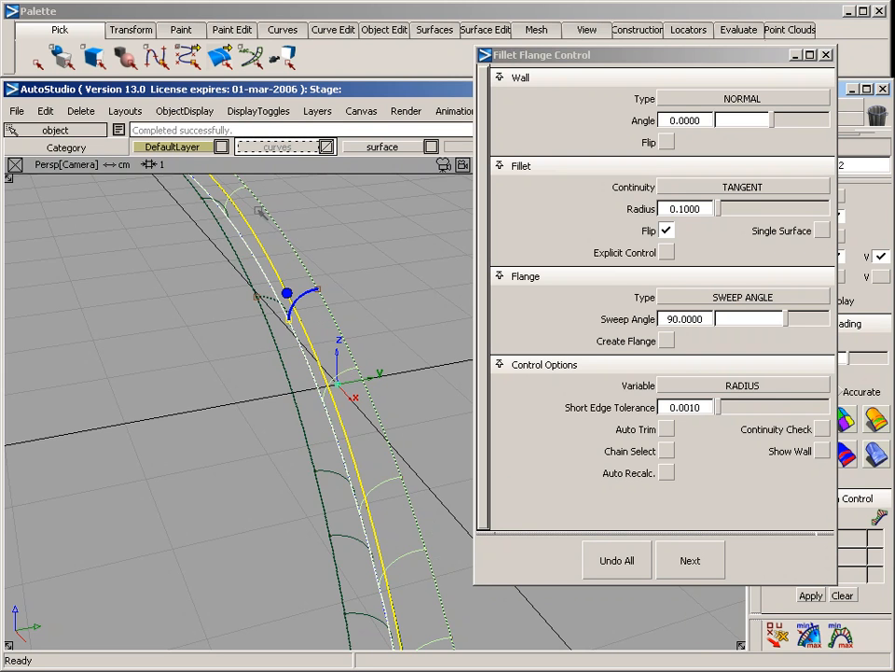
Close the fillet options and delete the original curves on the surface between the two fillets' outer edges
right_click_drag(407, 316, 295, 354, "alt+shift")
left_click_drag(263, 383, 248, 481, "alt+shift")
left_click(249, 400)
left_click_drag(416, 465, 68, 525, "alt+shift")
left_click_drag(285, 521, 258, 465, "alt+shift")
right_click_drag(258, 465, 317, 474, "alt+shift")
left_click_drag(318, 476, 240, 374, "alt+shift")
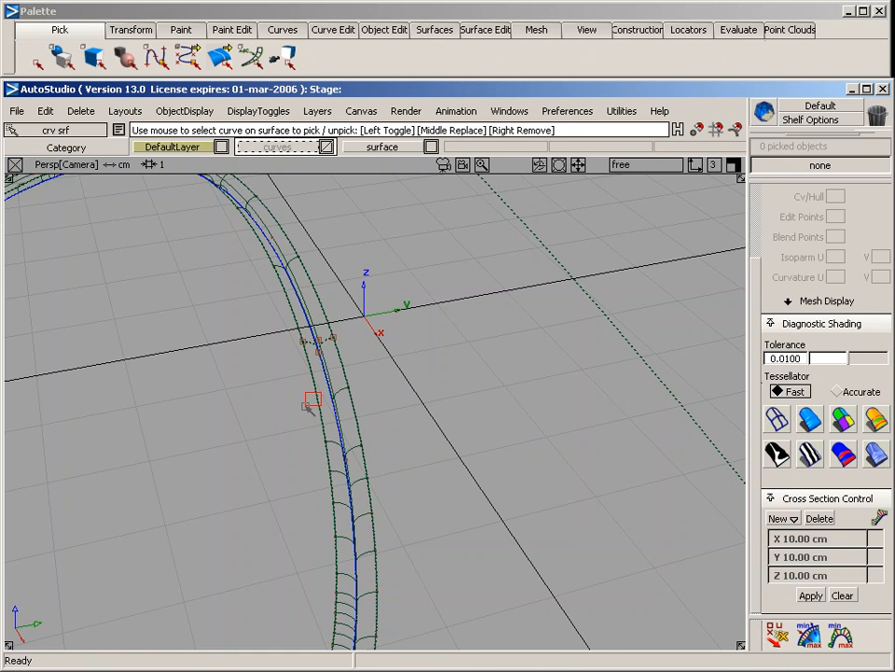
left_click(308, 405)
left_click(350, 390)
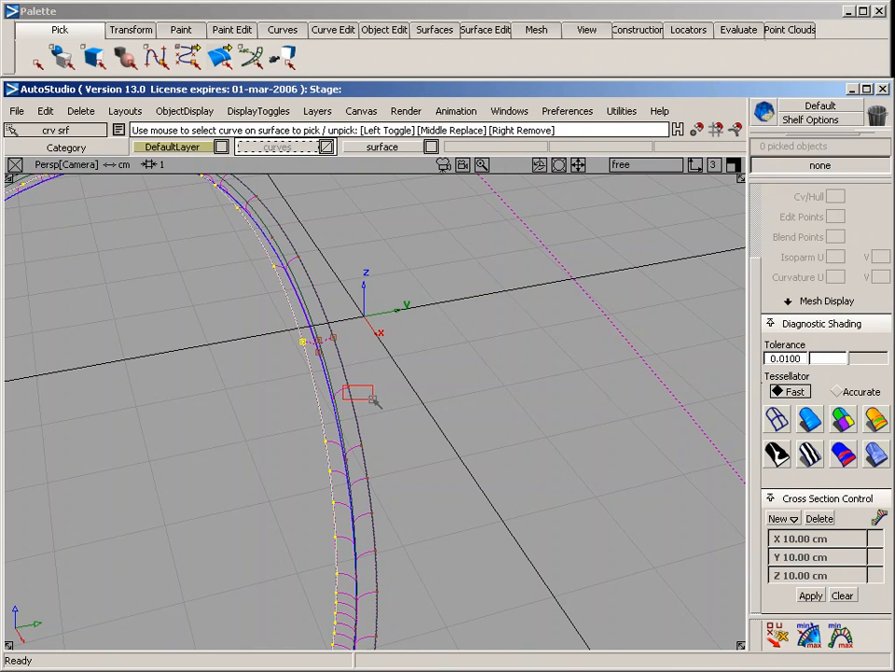
left_click(330, 419)
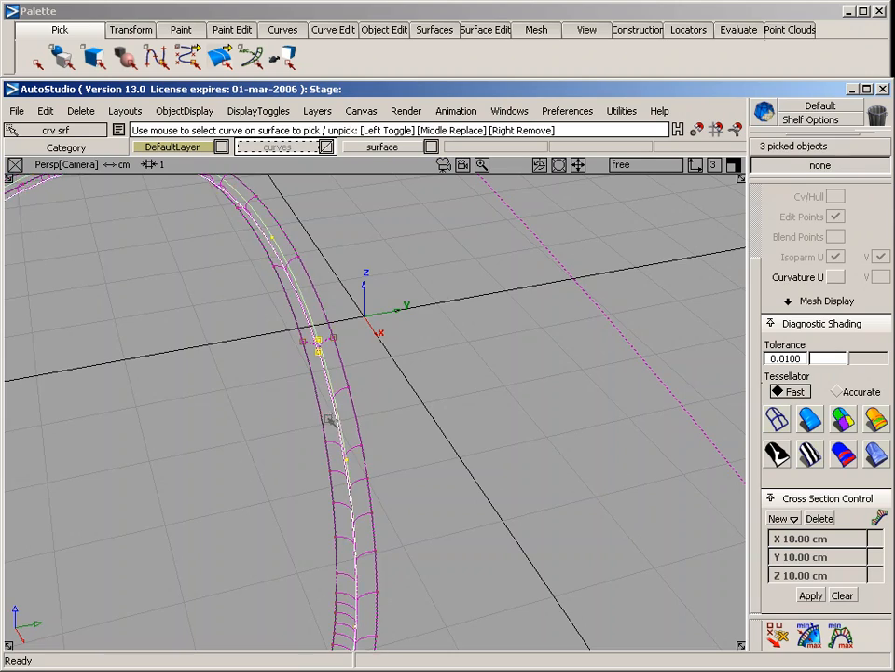
left_click_drag(238, 468, 391, 452, "alt+shift")
left_click_drag(552, 416, 300, 498, "alt+shift")
left_click_drag(453, 390, 278, 476, "alt+shift")
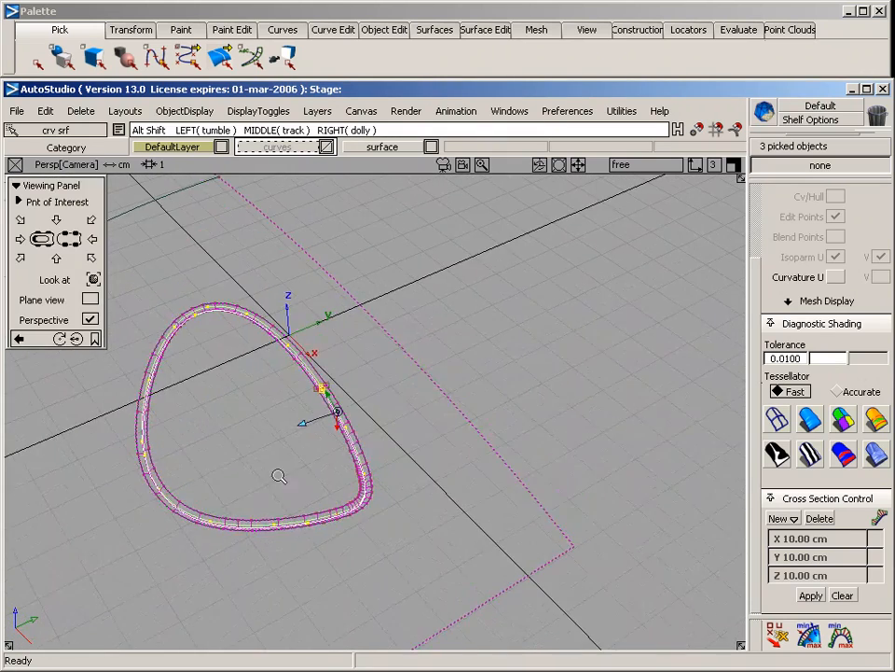
right_click_drag(278, 475, 360, 457, "alt+shift")
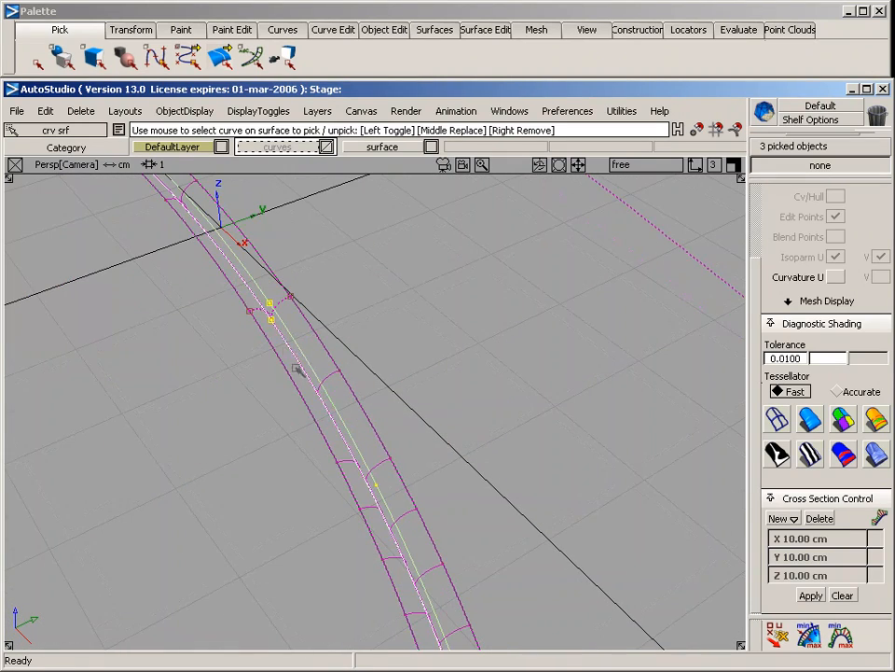
key("Delete")
key("Return")
Pick the two remaining closed contact curves on the surface to check them
right_click_drag(434, 392, 365, 312, "alt+shift")
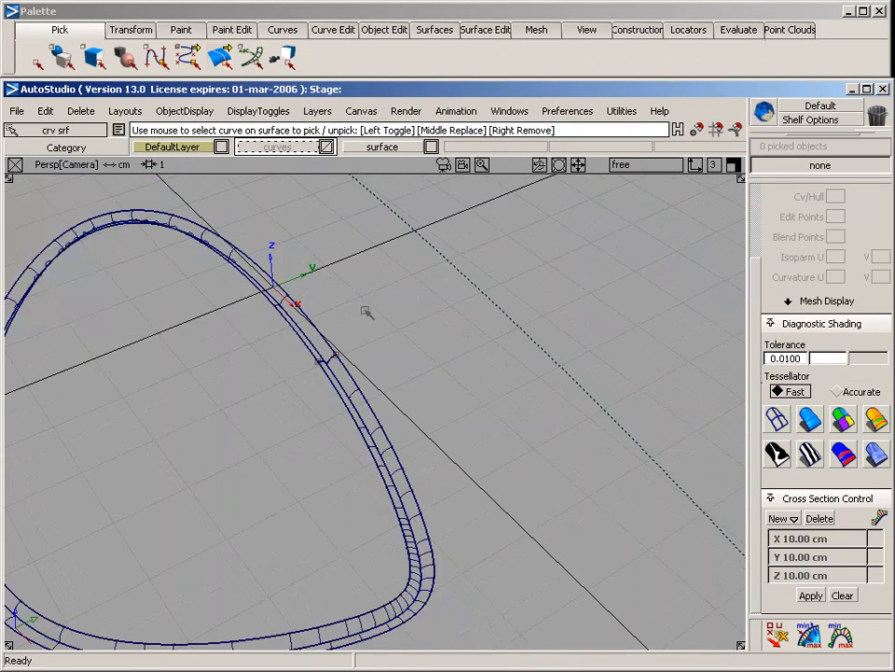
left_click_drag(365, 311, 350, 395, "ctrl+shift")
left_click_drag(379, 354, 320, 332, "ctrl+shift")
left_click(328, 431)
left_click_drag(379, 405, 320, 387, "alt+shift")
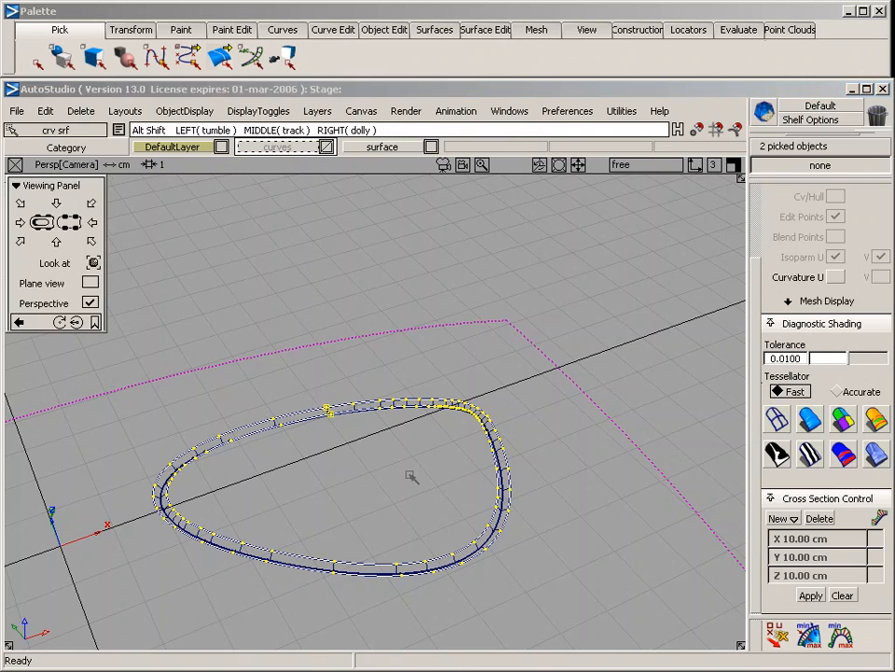
mouse_move(410, 474)
left_mouse_down("alt+shift")
mouse_move(439, 435)
mouse_move(416, 472)
left_mouse_up("alt+shift")
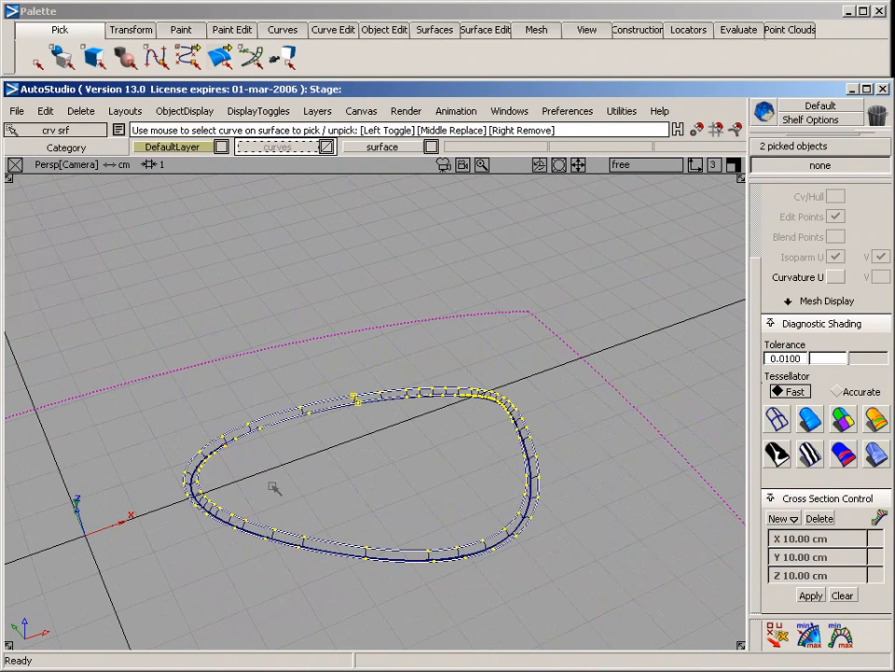
Use Trim surface to divide the main surface along the two closed curves, marking the outer area, inner area and narrow band between them
left_click(485, 29)
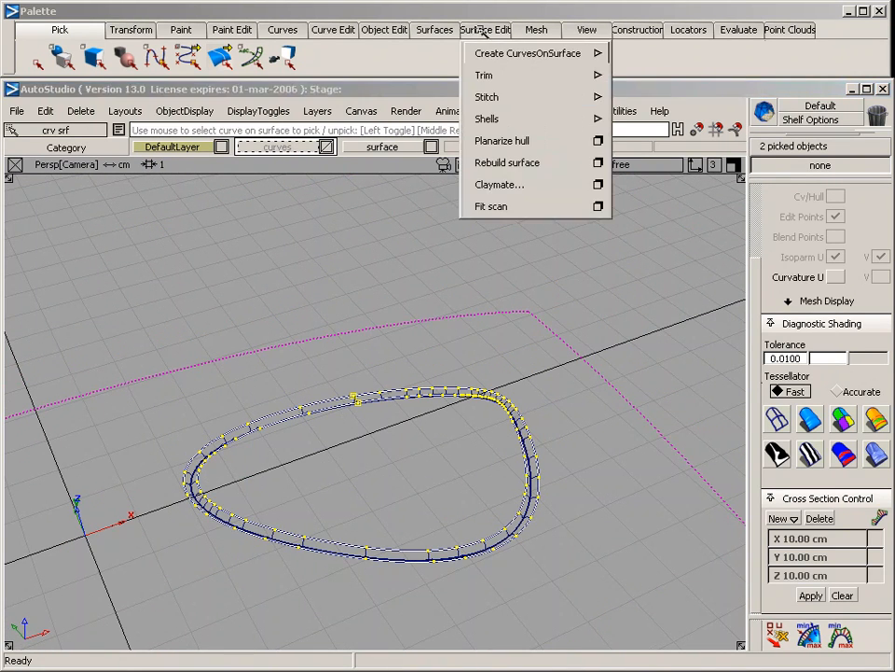
mouse_move(487, 74)
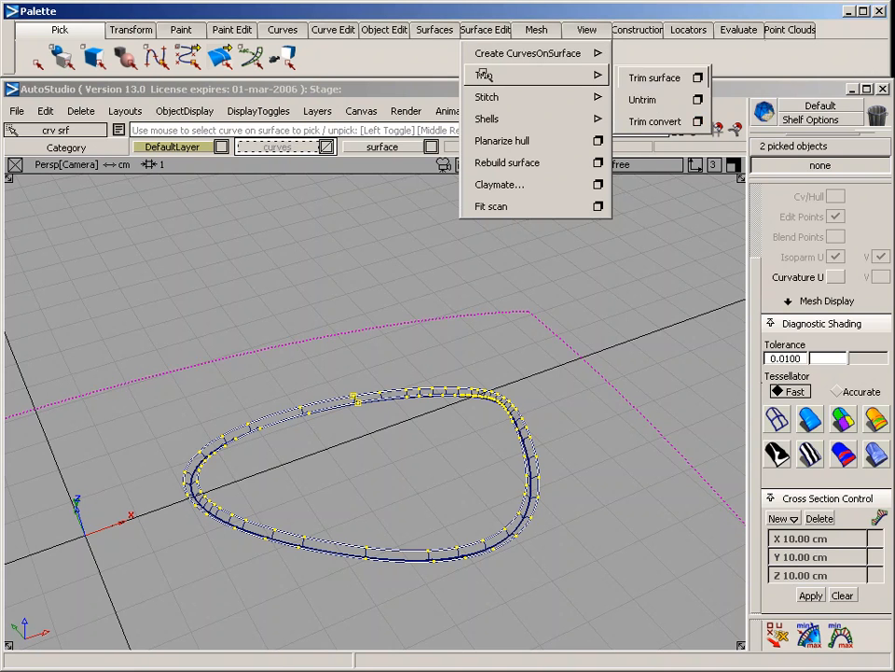
left_click(656, 80)
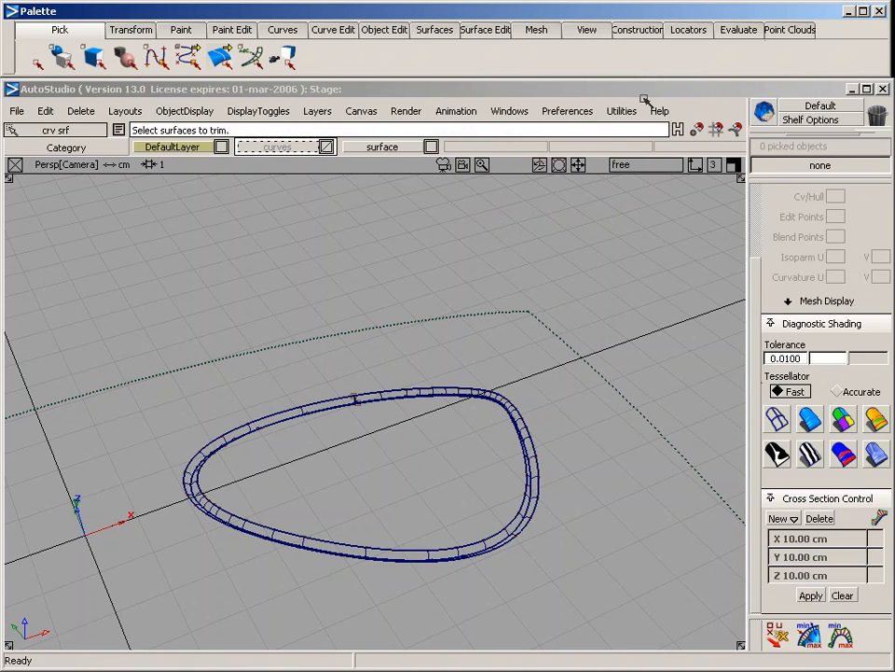
left_click(309, 341)
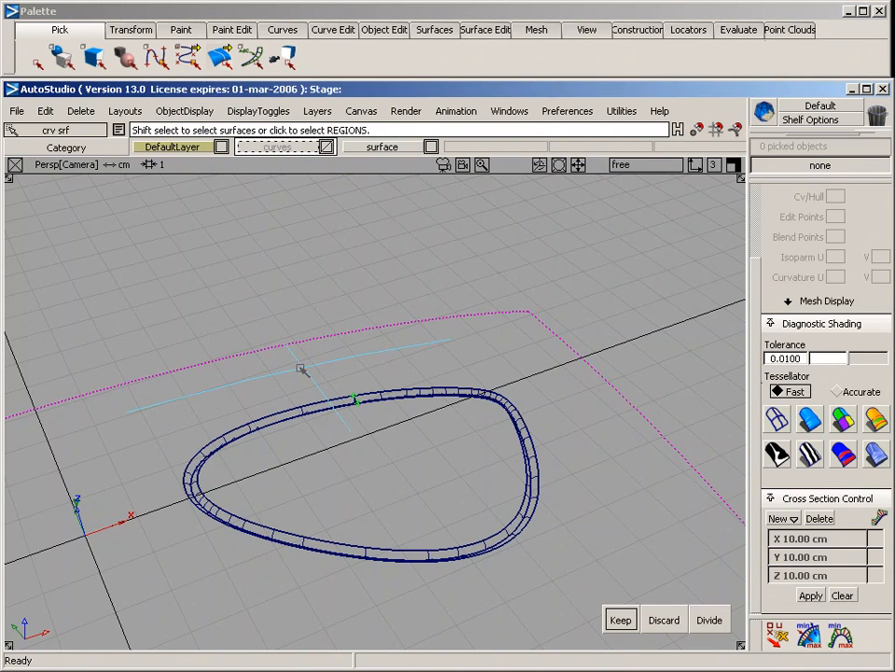
right_click_drag(215, 422, 395, 500, "alt+shift")
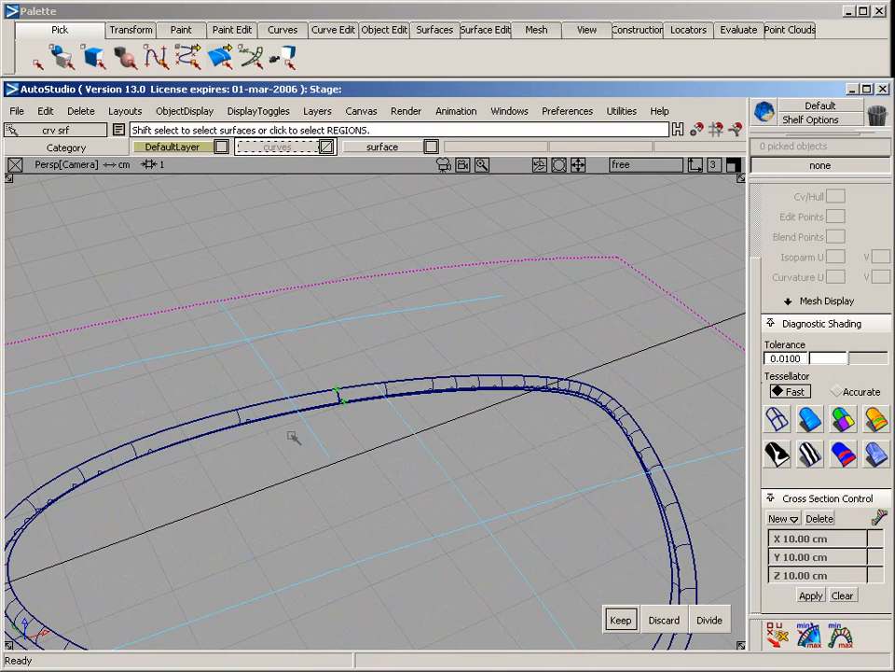
right_click_drag(160, 417, 186, 415, "alt+shift")
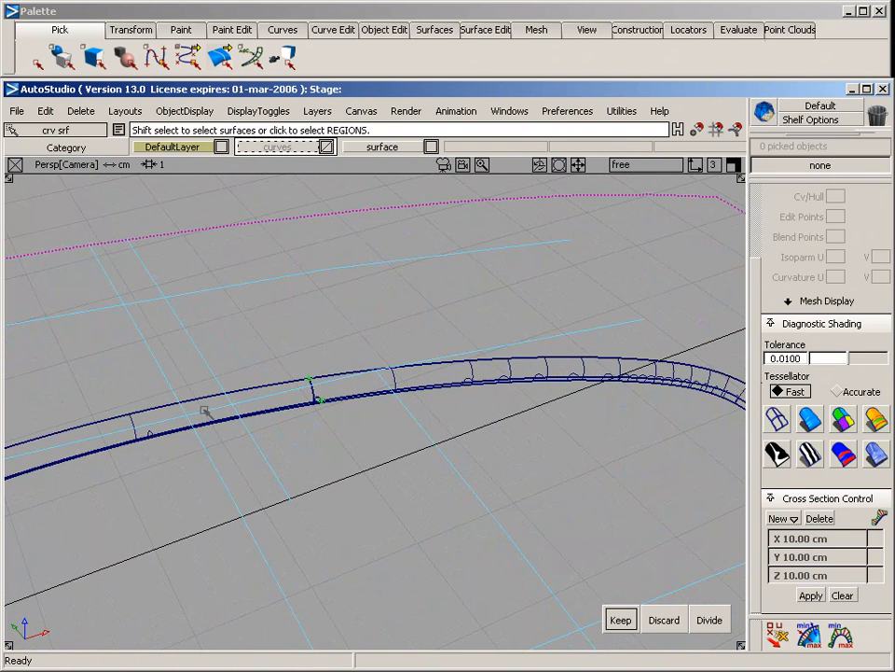
left_click(710, 620)
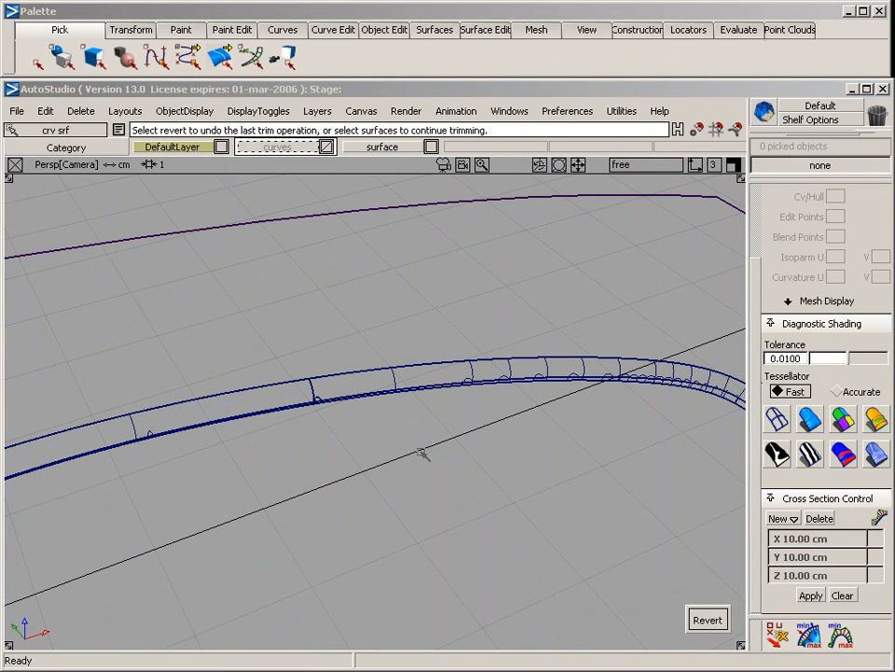
Pick the narrow surface band beneath the fillets, rail_surf#3, and delete it
left_click_drag(408, 403, 401, 322, "ctrl+shift")
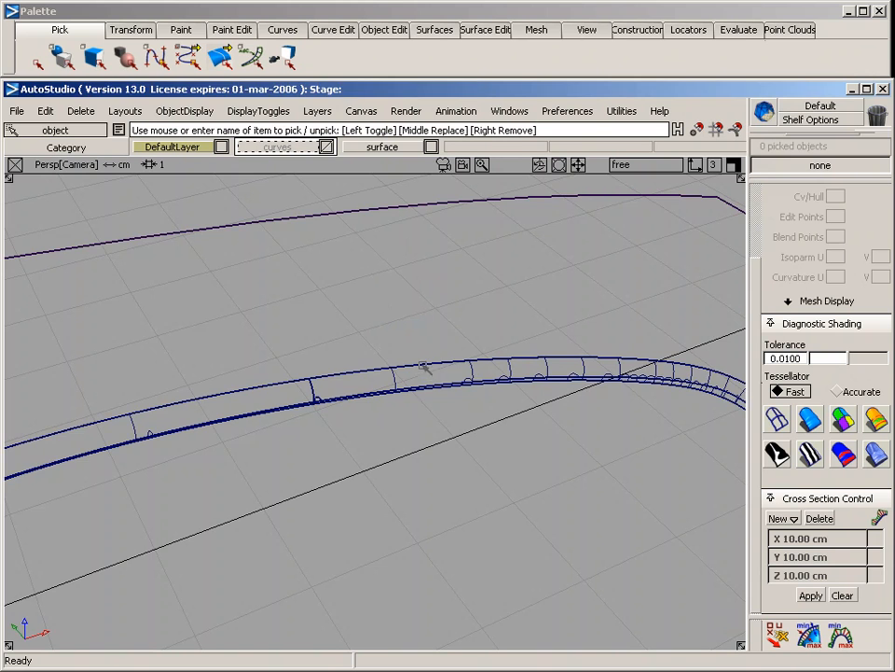
left_click(425, 364)
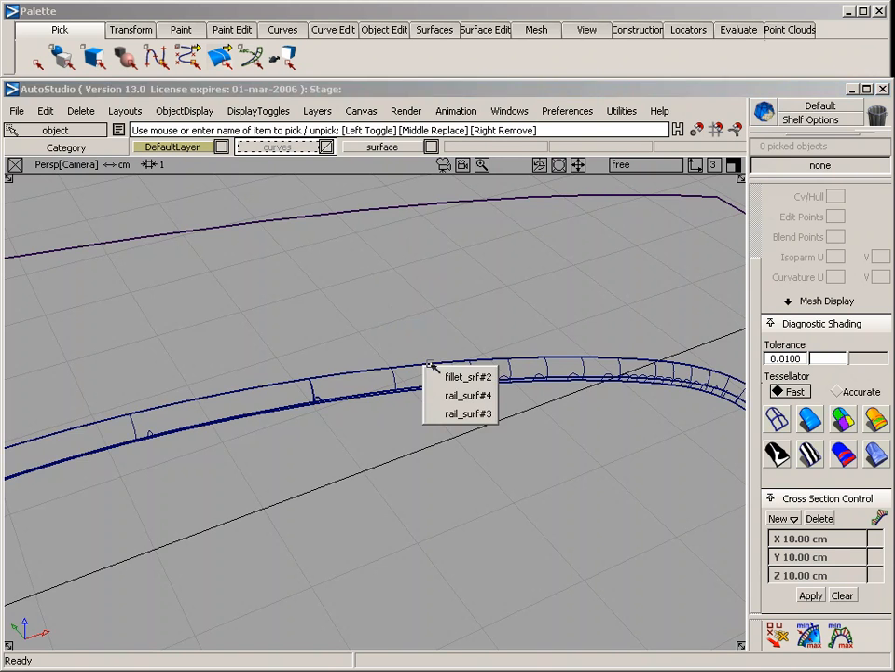
left_click(466, 414)
left_click_drag(492, 412, 449, 434, "alt+shift")
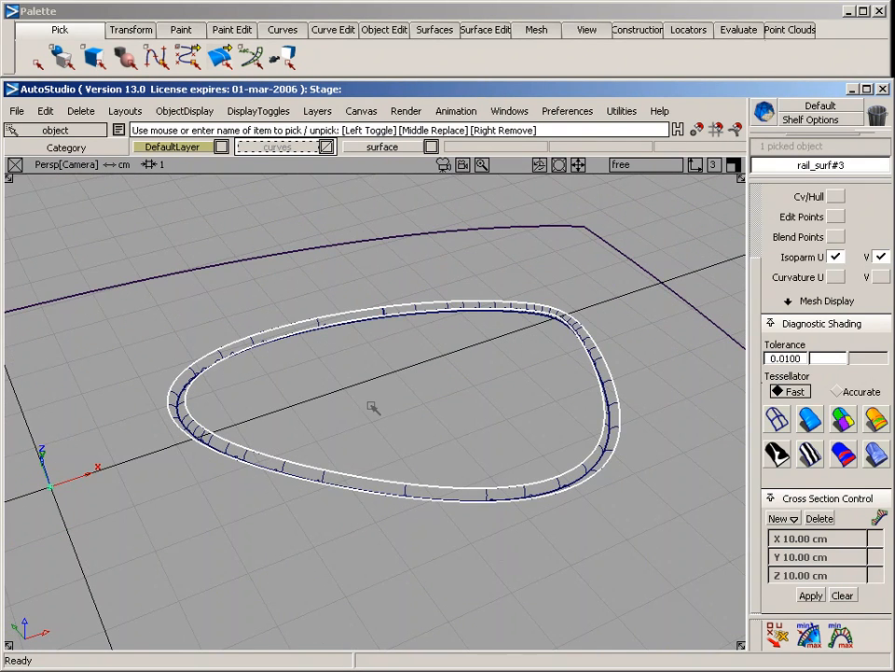
key("Delete")
key("Return")
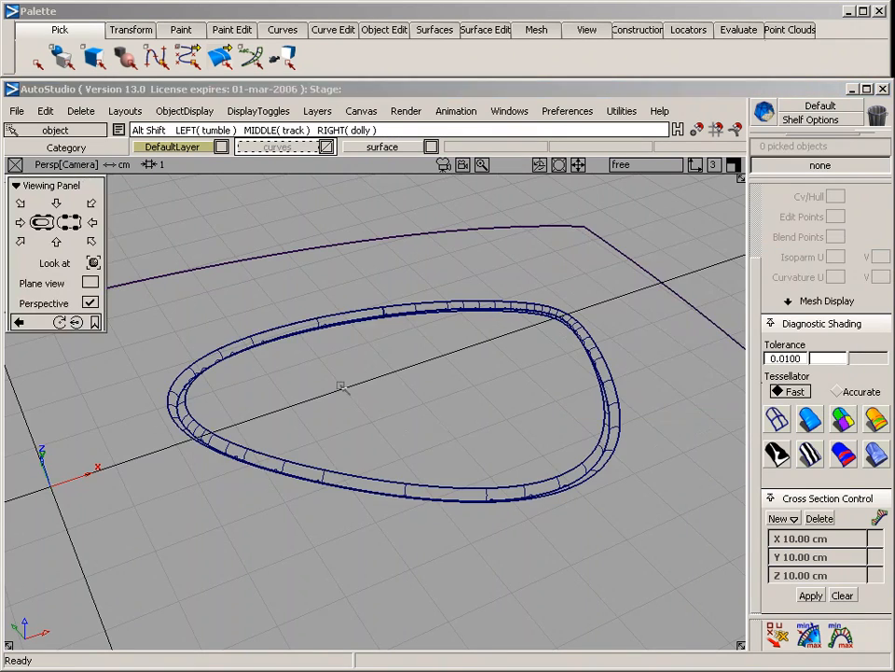
Pick the inner and outer pairs of surface and fillet in turn to check the divided pieces, and clear the selection
left_click_drag(341, 387, 452, 386, "alt+shift")
right_click_drag(452, 386, 481, 396, "alt+shift")
left_click_drag(481, 395, 420, 399, "alt+shift")
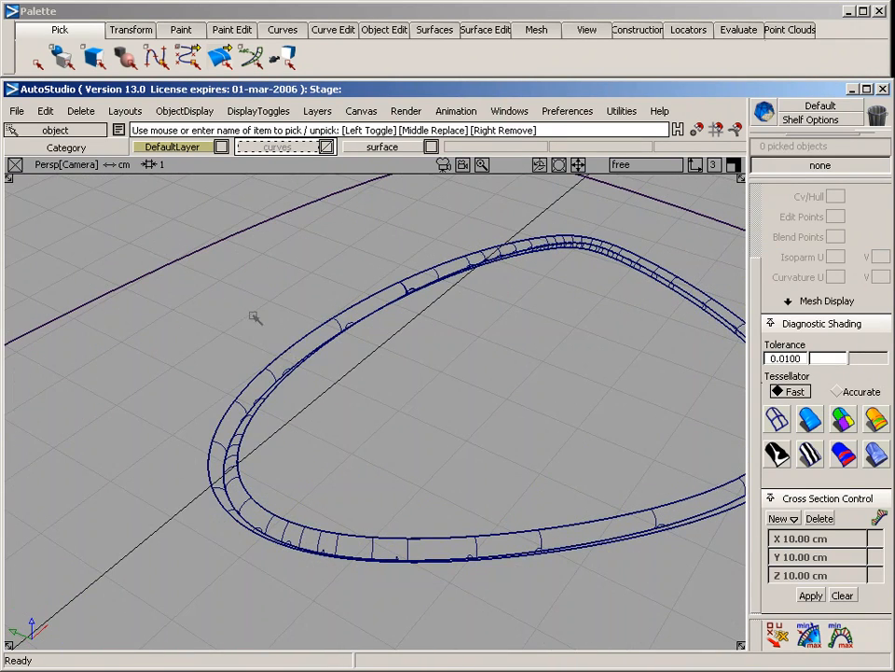
left_click(238, 455)
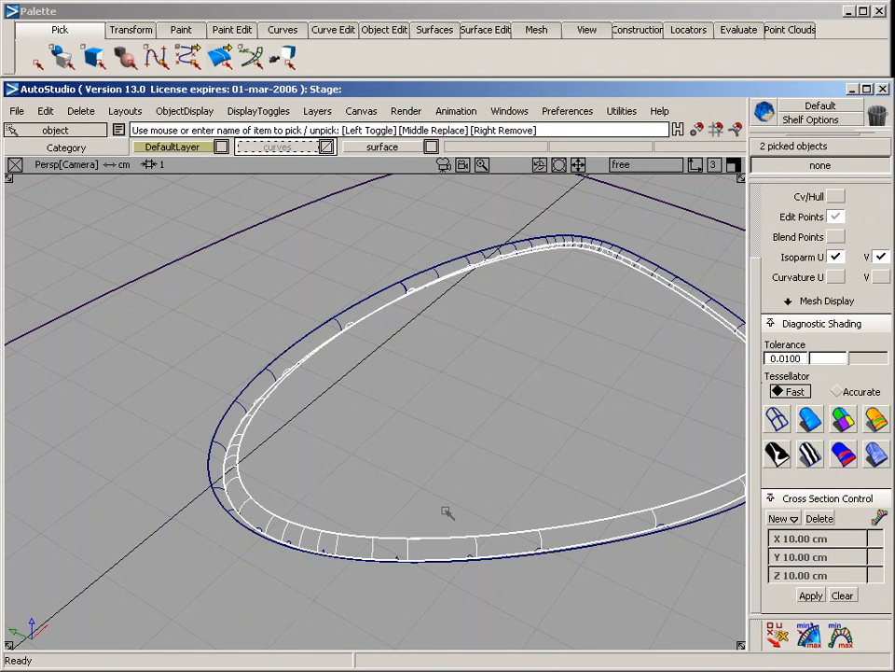
left_click(226, 416)
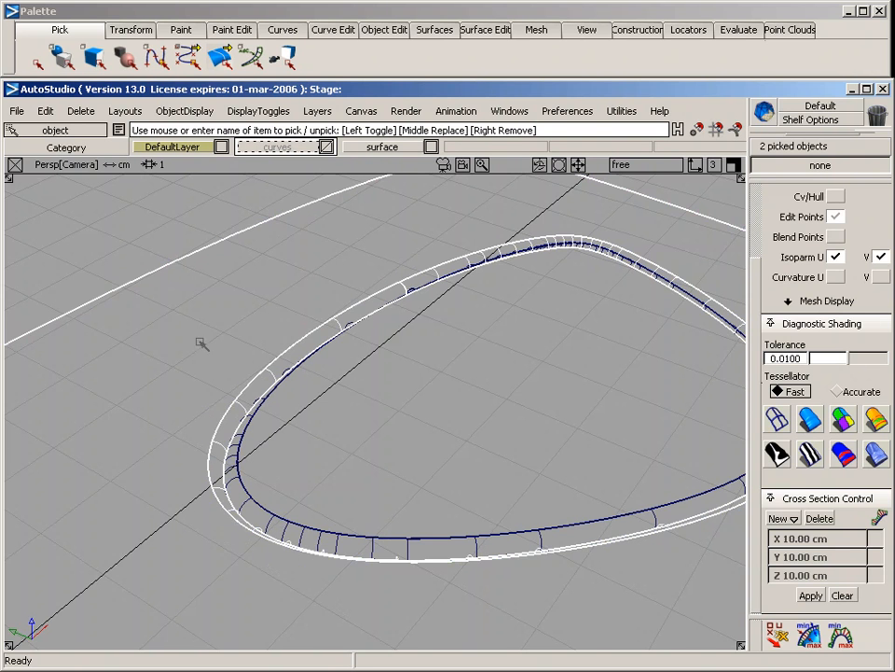
left_click(212, 255)
Apply multi-color diagnostic shading to examine the groove around the closed outline, and turn the shading off again
left_click(809, 419)
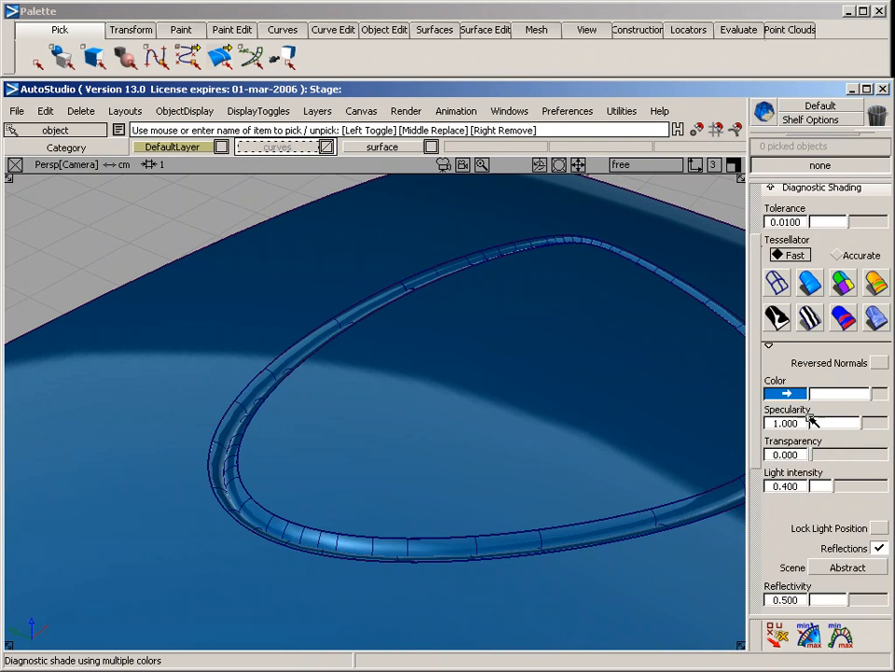
left_click_drag(522, 487, 480, 480, "alt+shift")
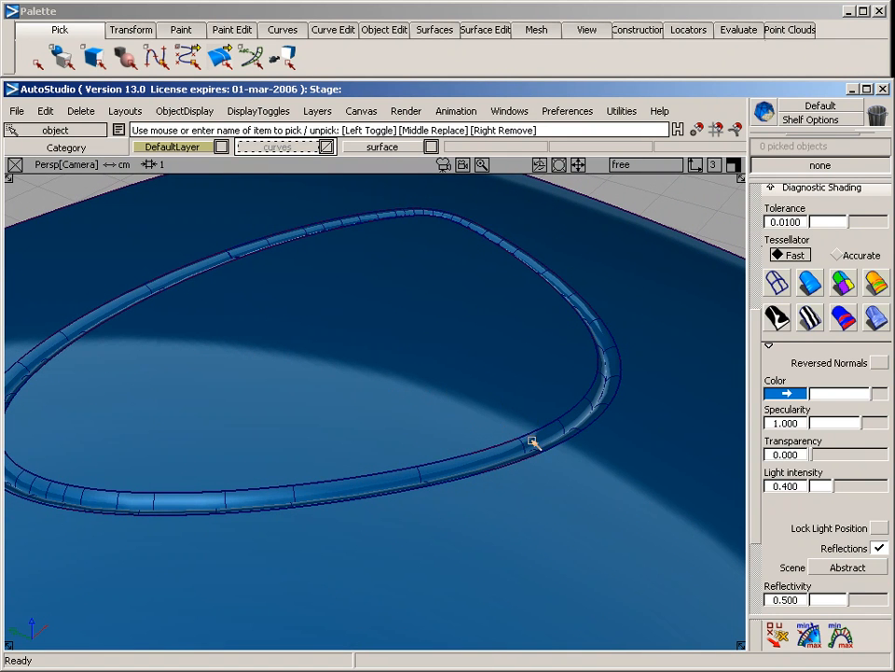
key("shift+alt")
middle_click_drag(390, 419, 404, 419, "alt+shift")
left_click_drag(280, 420, 236, 364, "alt+shift")
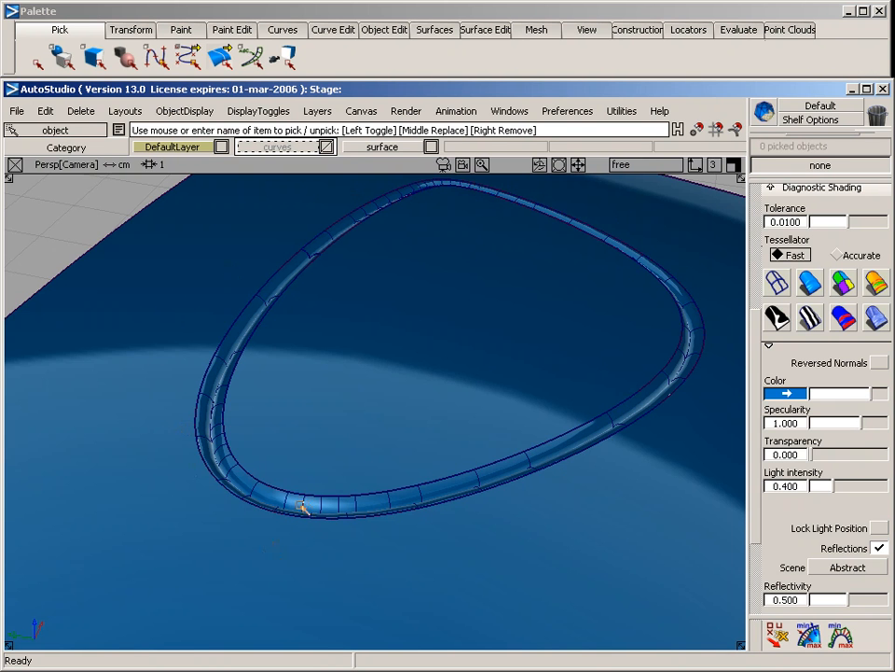
mouse_move(420, 435)
left_mouse_down("alt+shift")
mouse_move(426, 400)
mouse_move(451, 406)
mouse_move(140, 488)
mouse_move(172, 488)
mouse_move(293, 430)
mouse_move(406, 434)
mouse_move(240, 514)
mouse_move(123, 511)
mouse_move(264, 500)
mouse_move(350, 523)
mouse_move(168, 468)
mouse_move(251, 472)
mouse_move(246, 519)
mouse_move(261, 494)
mouse_move(245, 368)
left_mouse_up("alt+shift")
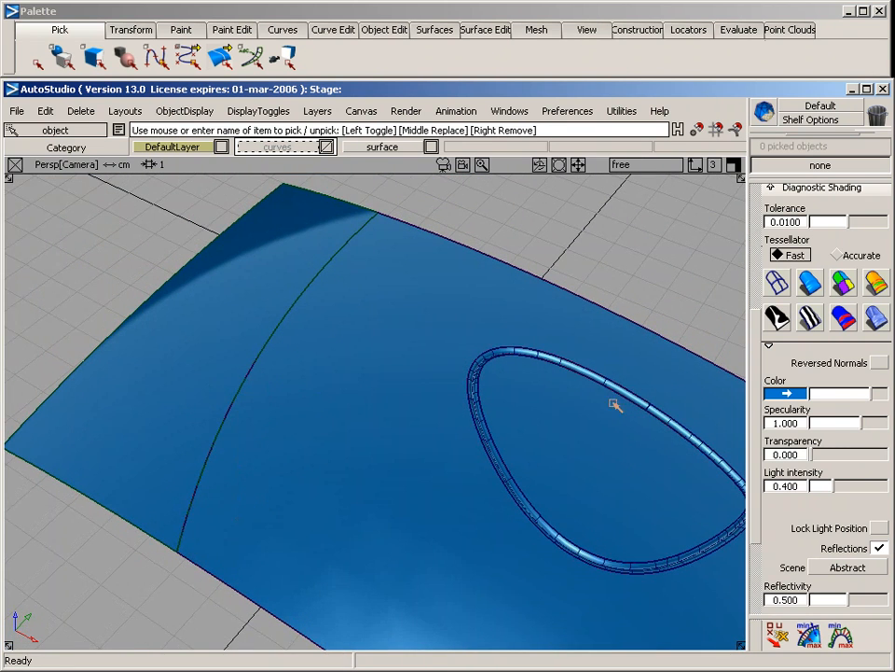
left_click(778, 282)
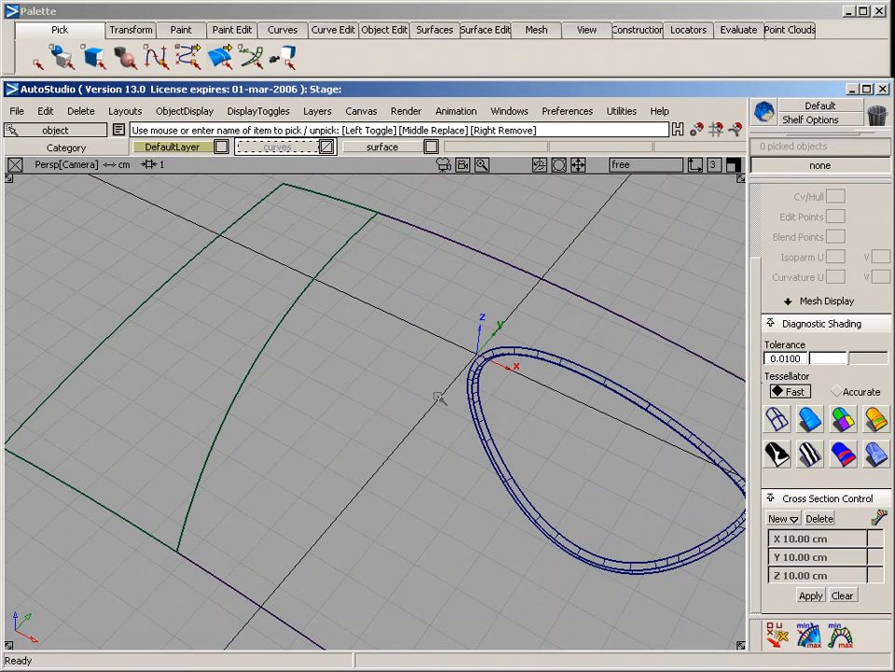
left_click_drag(300, 423, 374, 336, "alt+shift")
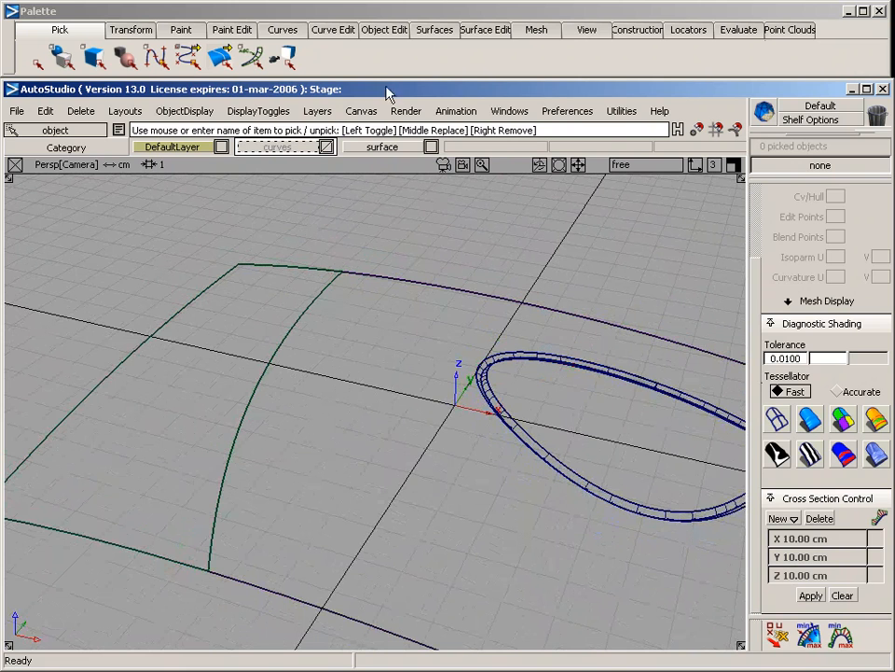
left_click(430, 32)
mouse_move(463, 226)
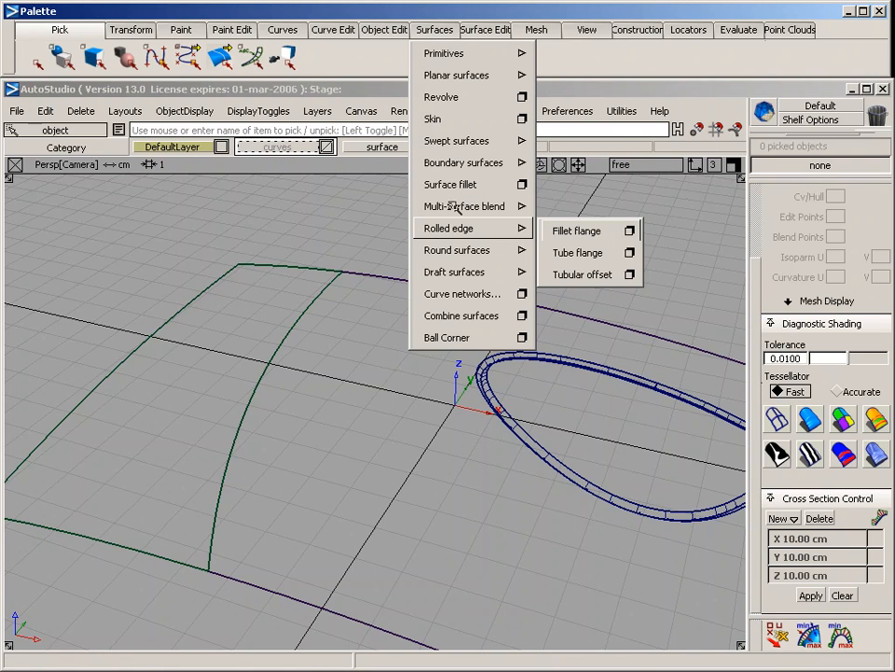
left_click(630, 275)
left_click_drag(582, 351, 621, 167)
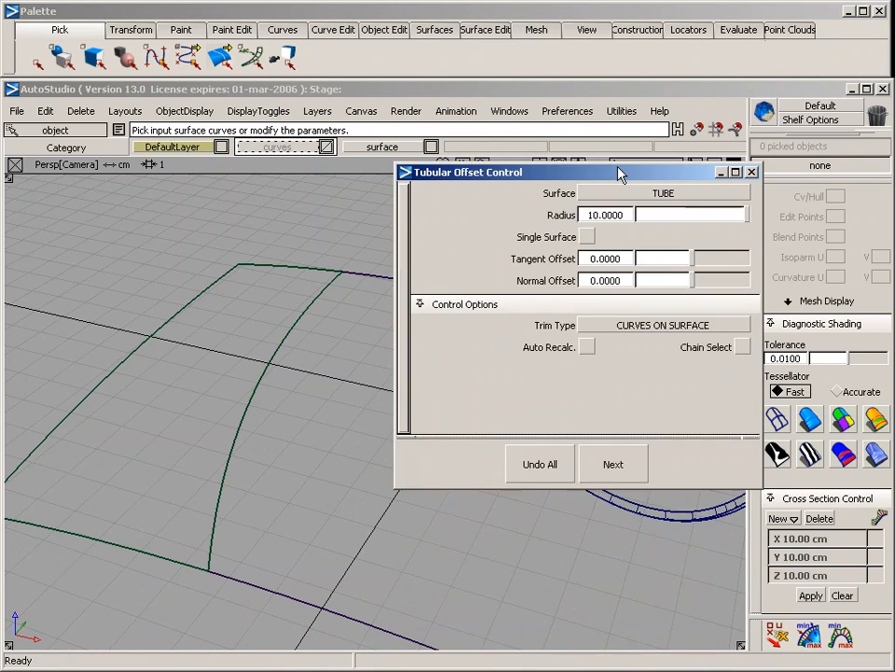
left_click_drag(261, 224, 328, 372, "alt+shift")
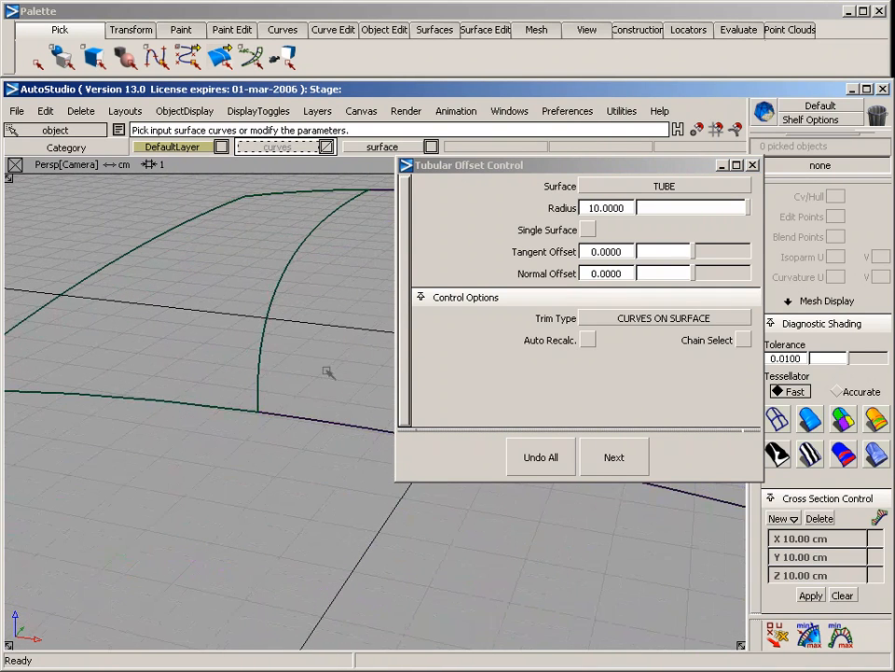
left_click(264, 365)
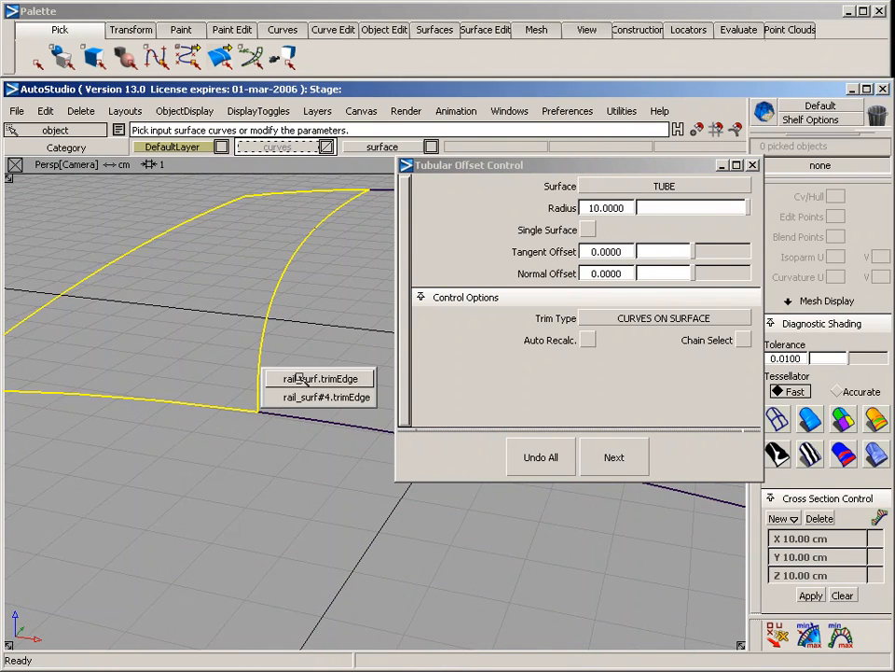
left_click(305, 396)
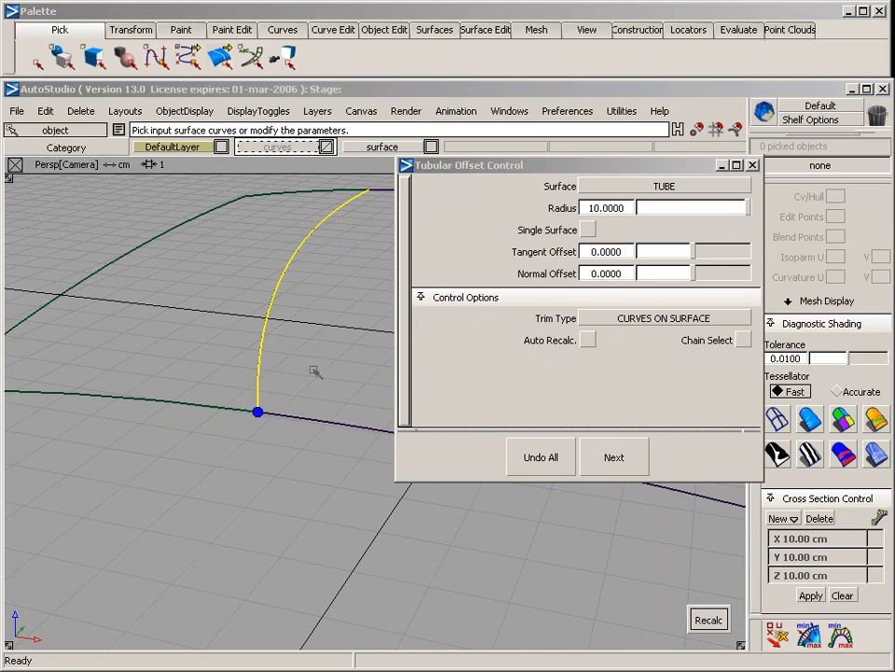
left_click_drag(314, 373, 259, 363, "alt+shift")
middle_click_drag(259, 363, 222, 389, "alt+shift")
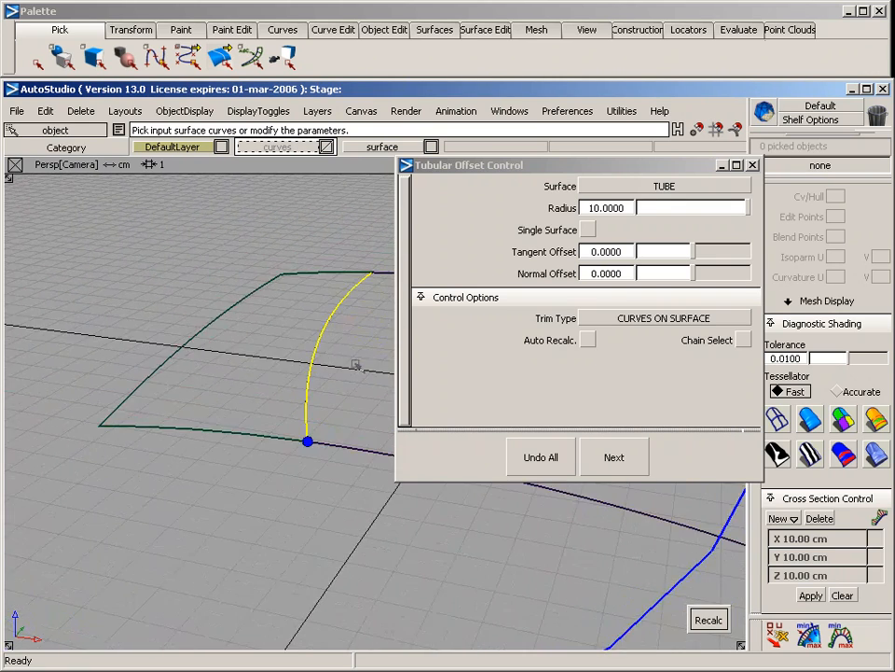
right_click_drag(355, 364, 344, 368, "alt+shift")
middle_click_drag(320, 356, 193, 391, "alt+shift")
right_click_drag(318, 376, 288, 392, "alt+shift")
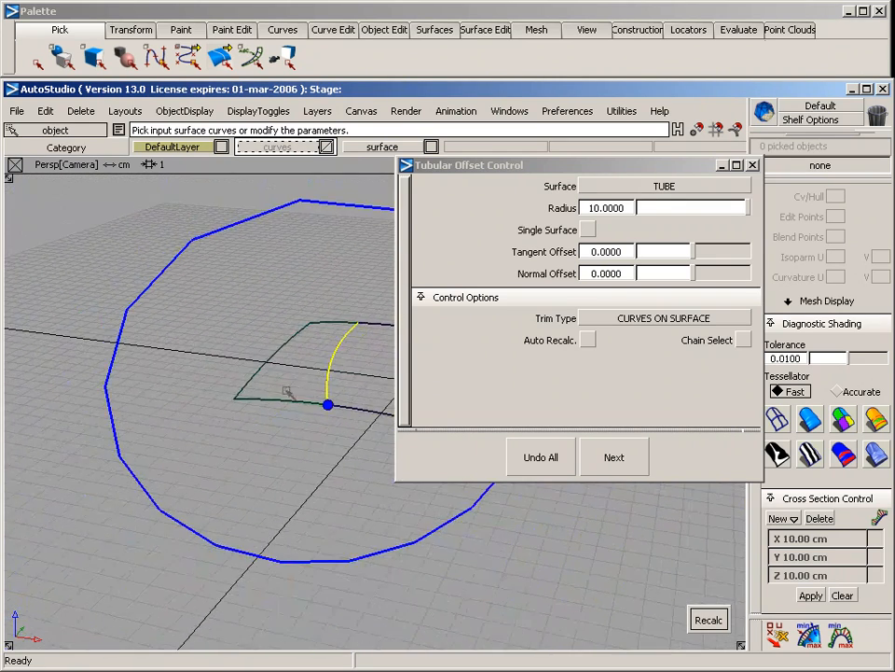
middle_click_drag(315, 371, 145, 401, "alt+shift")
middle_click_drag(254, 417, 340, 408, "alt+shift")
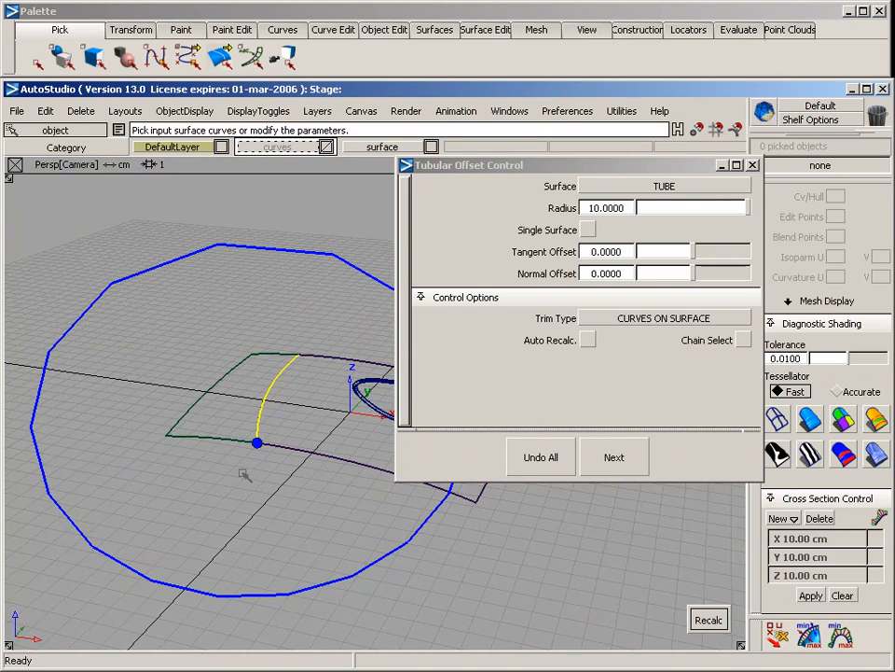
right_click_drag(216, 501, 269, 483, "alt+shift")
middle_click_drag(226, 503, 333, 470, "alt+shift")
left_click_drag(220, 509, 220, 420, "ctrl+shift")
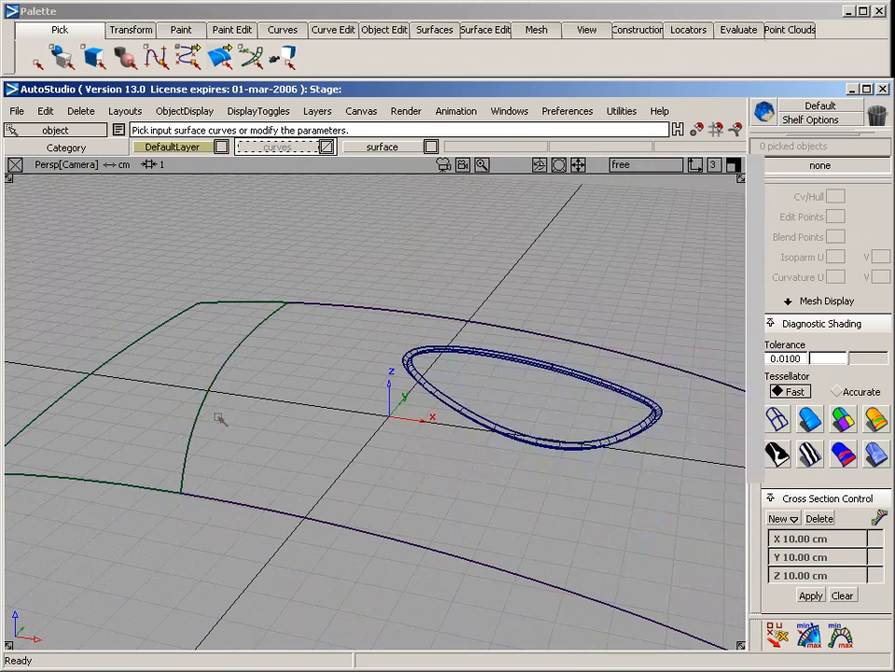
Pick the trimmed end piece rail_surf beside the main surface and delete it
middle_click_drag(245, 441, 324, 411, "alt+shift")
left_click_drag(421, 424, 420, 288, "ctrl+shift")
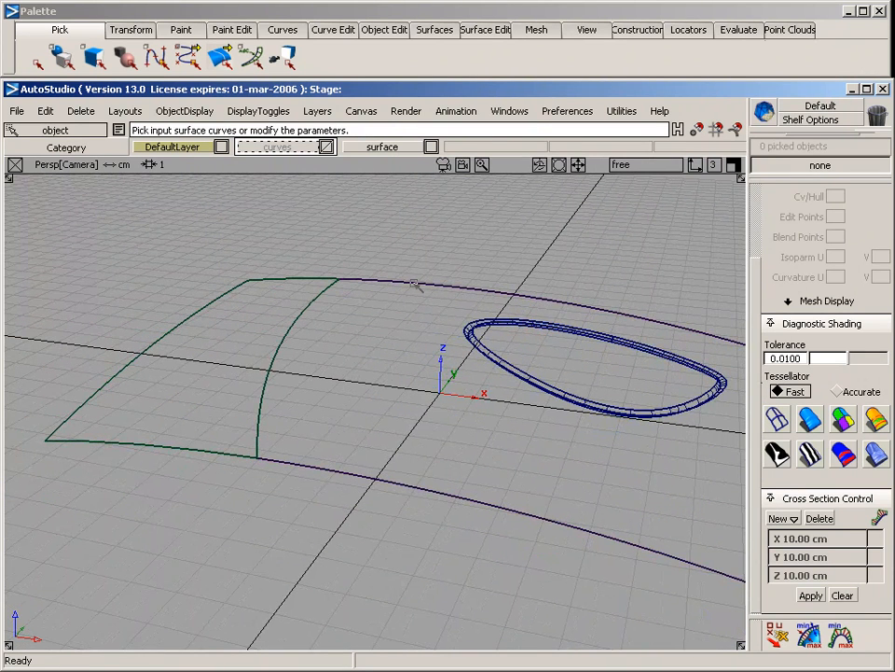
left_click(411, 312)
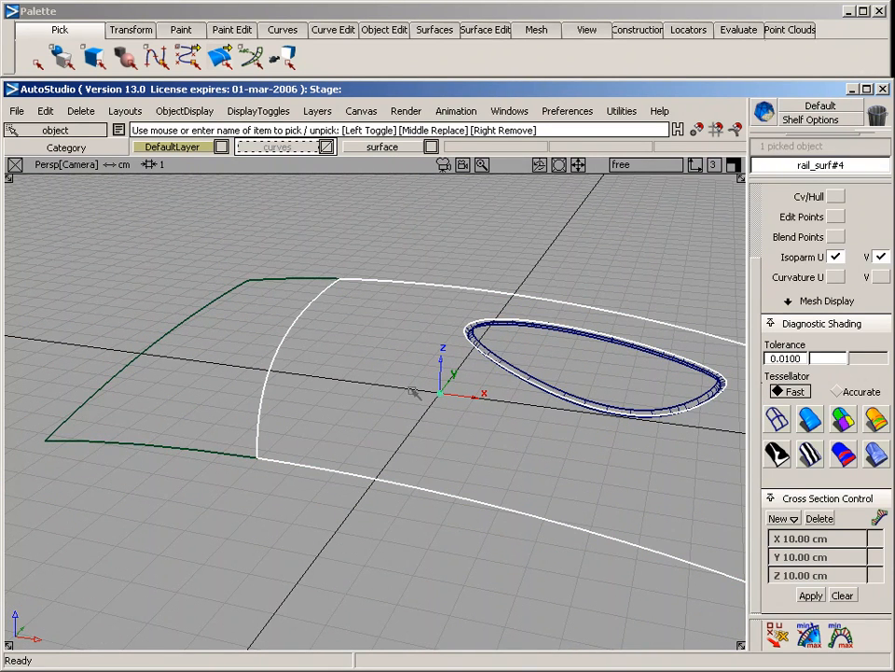
left_click(226, 451)
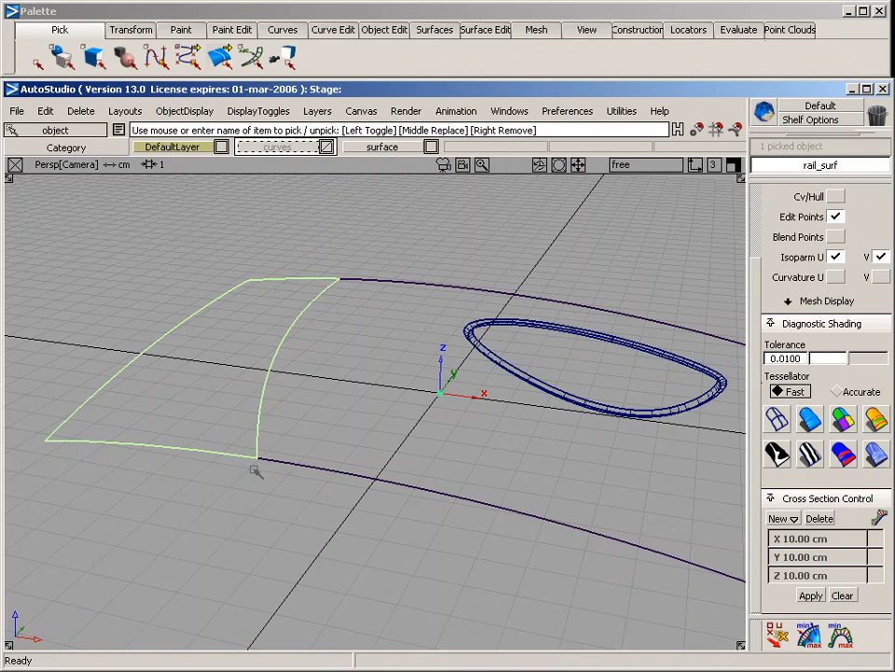
key("Delete")
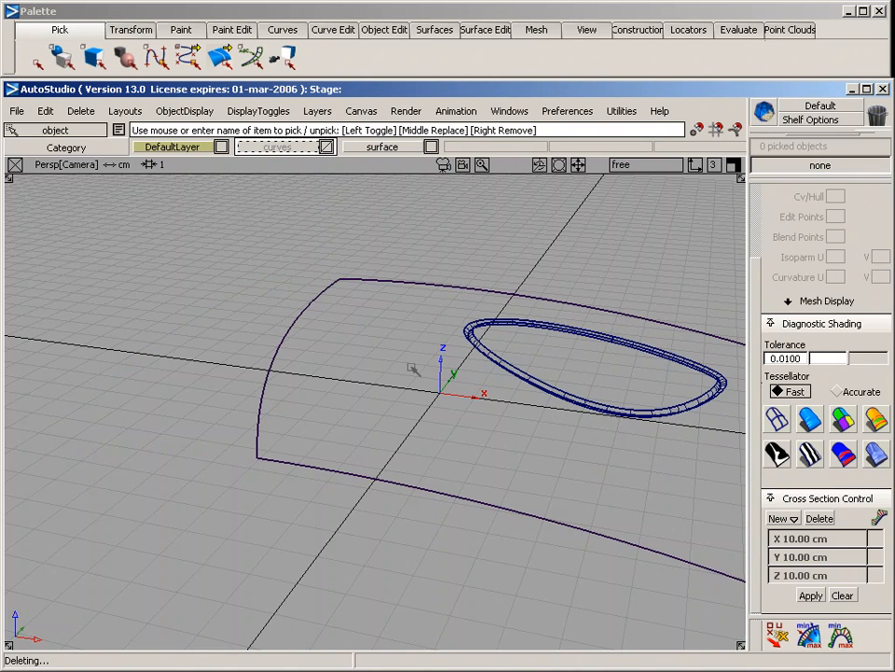
Untrim the remaining main surface rail_surf#4 to restore its full extent with the dividing curve on it
left_click(271, 396)
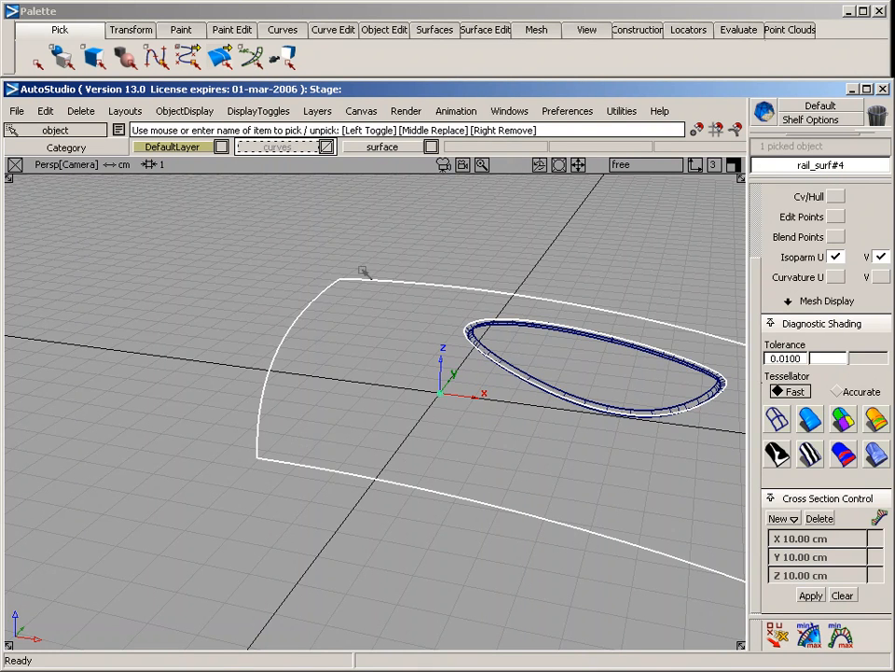
left_click(484, 28)
mouse_move(486, 74)
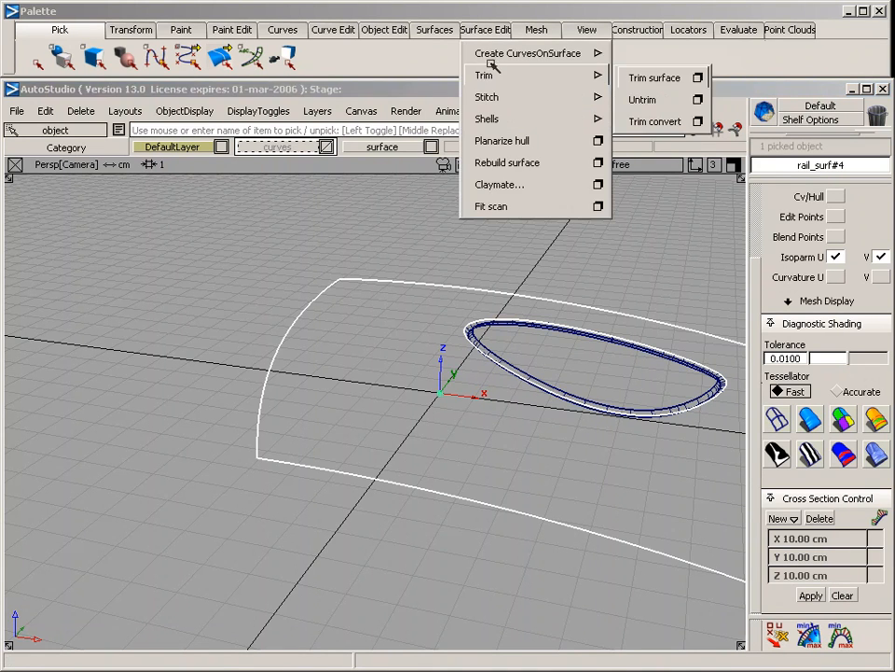
left_click(638, 99)
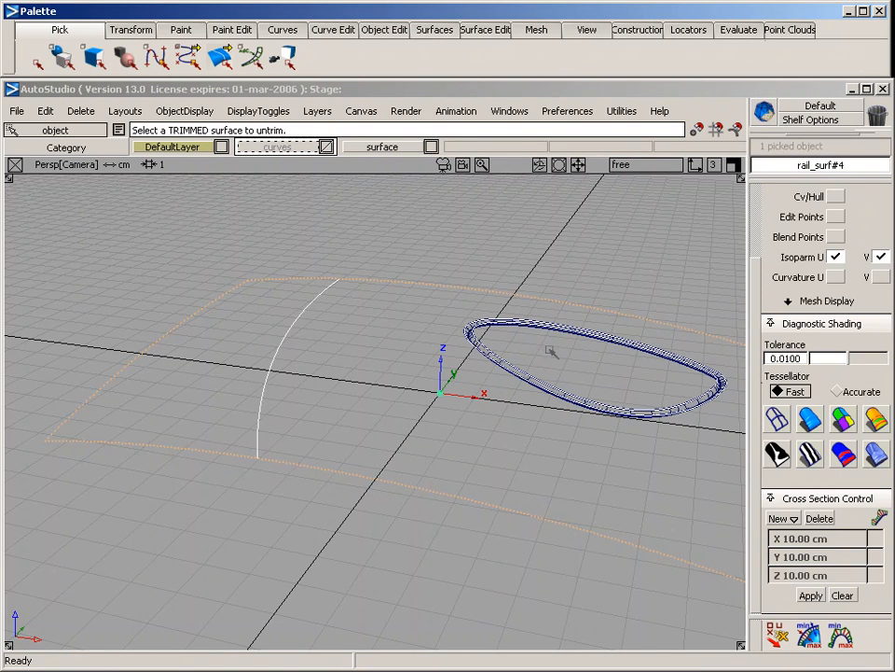
left_click(287, 341)
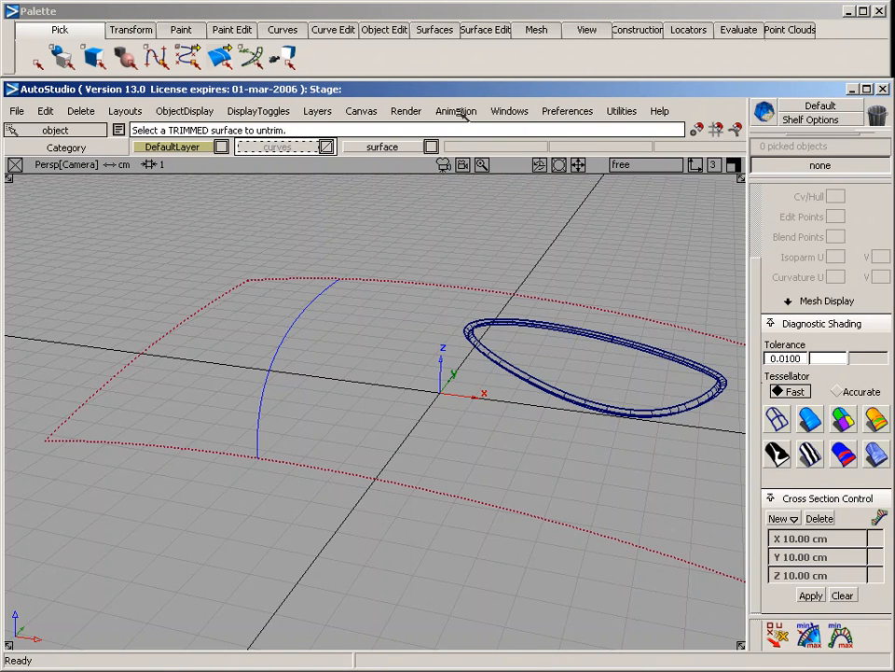
Start a Tubular offset on the single curve crossing the untrimmed surface and set its radius to 0.2
left_click(480, 29)
mouse_move(436, 227)
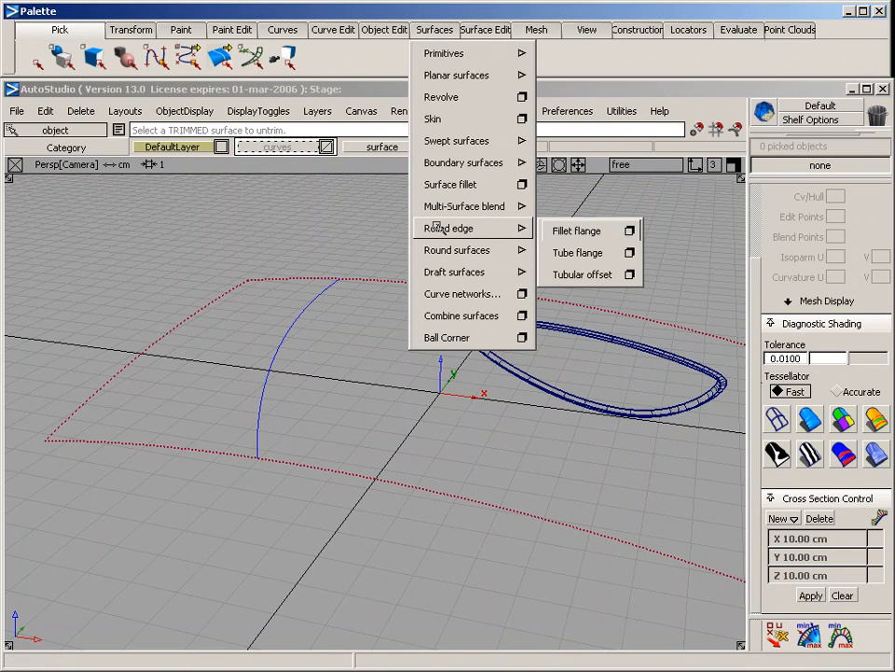
left_click(630, 274)
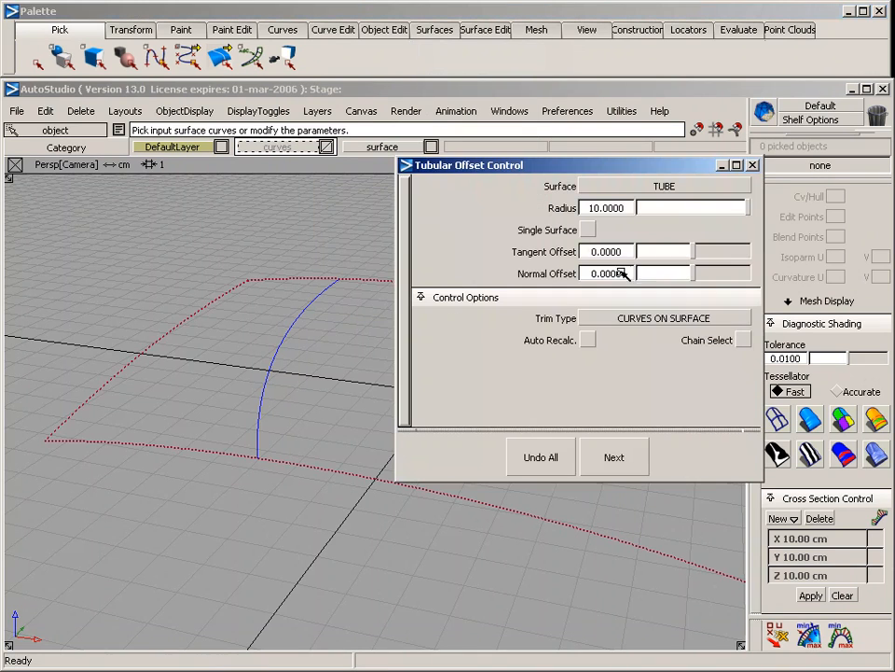
left_click(258, 435)
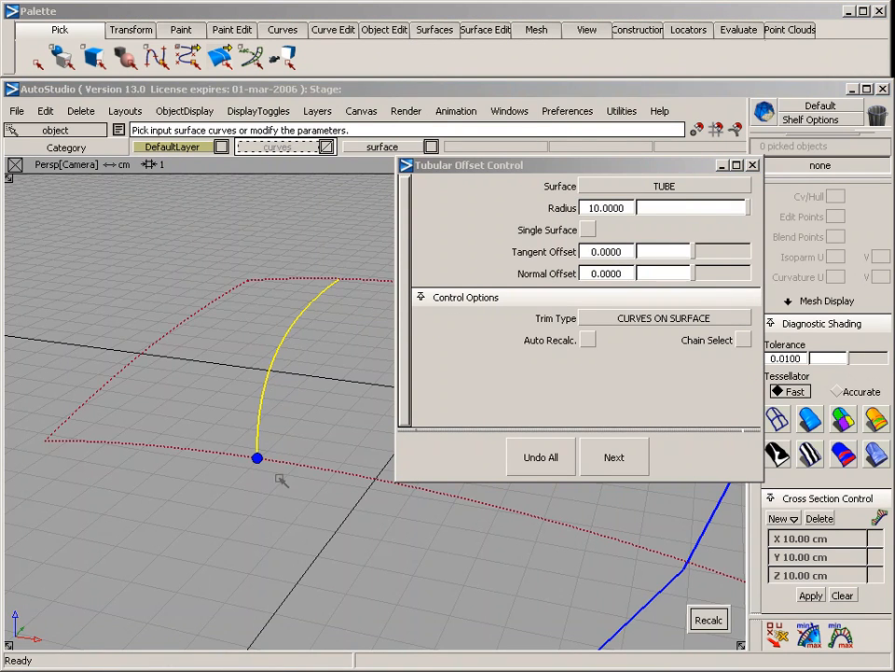
right_click_drag(510, 578, 456, 571, "alt+shift")
middle_click_drag(415, 536, 275, 558, "alt+shift")
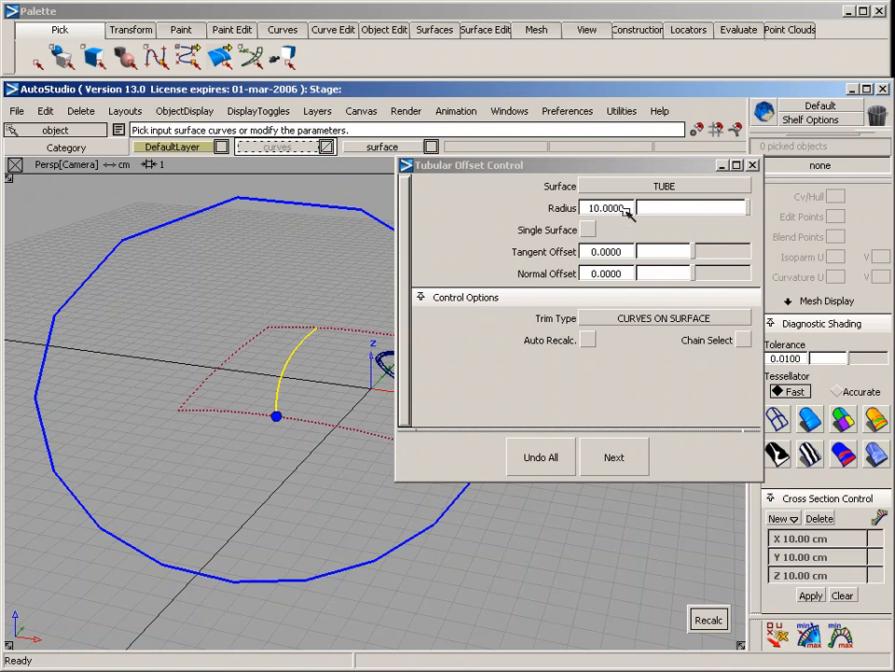
left_click(584, 213)
type("0.2")
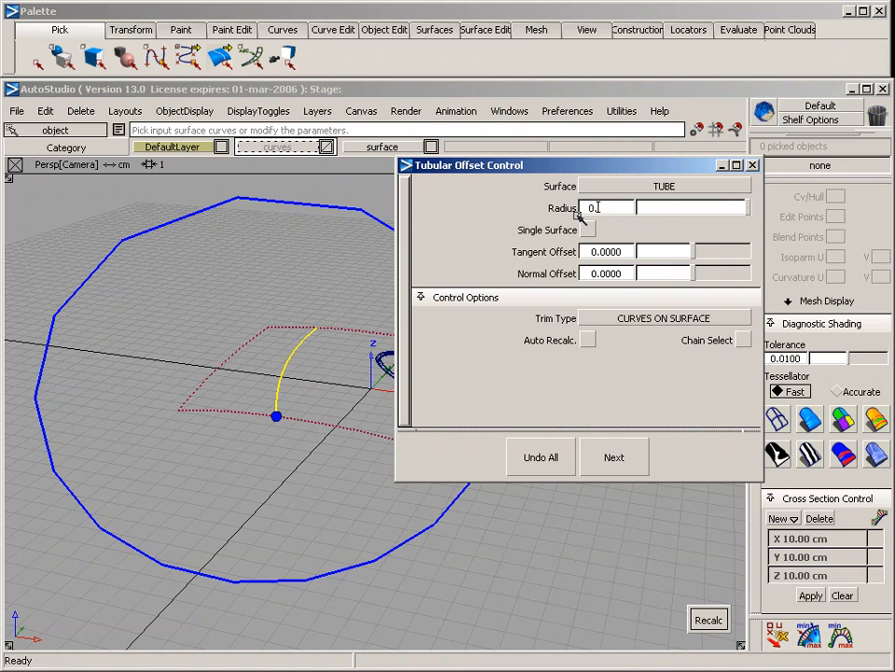
key("Return")
Calculate the tubular offset with the TUBE surface type to build a tube along the picked curve
right_click_drag(242, 443, 264, 436, "alt+shift")
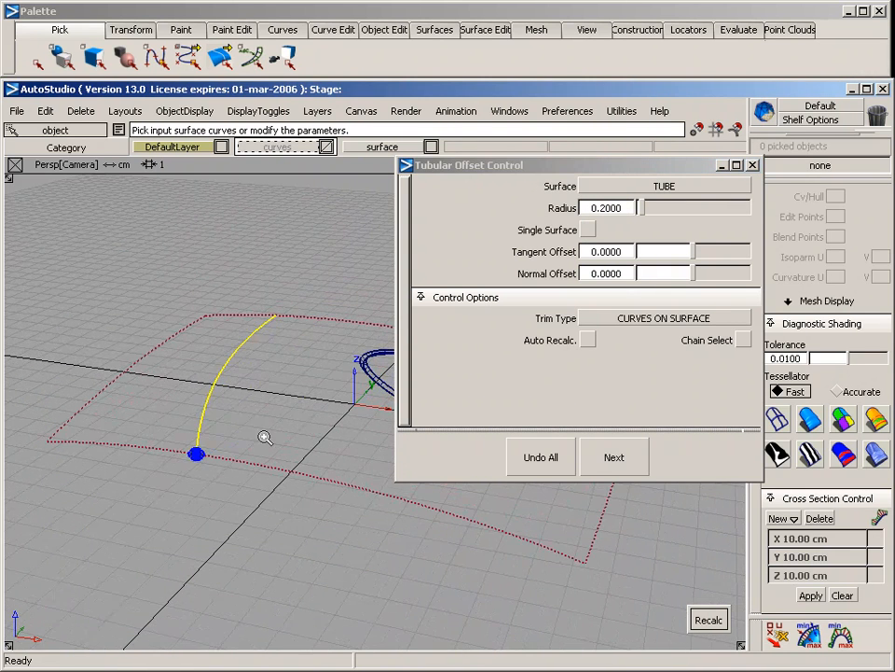
left_click(234, 461, "alt+shift")
left_click_drag(234, 461, 165, 440, "alt+shift")
right_click_drag(165, 440, 228, 433, "alt+shift")
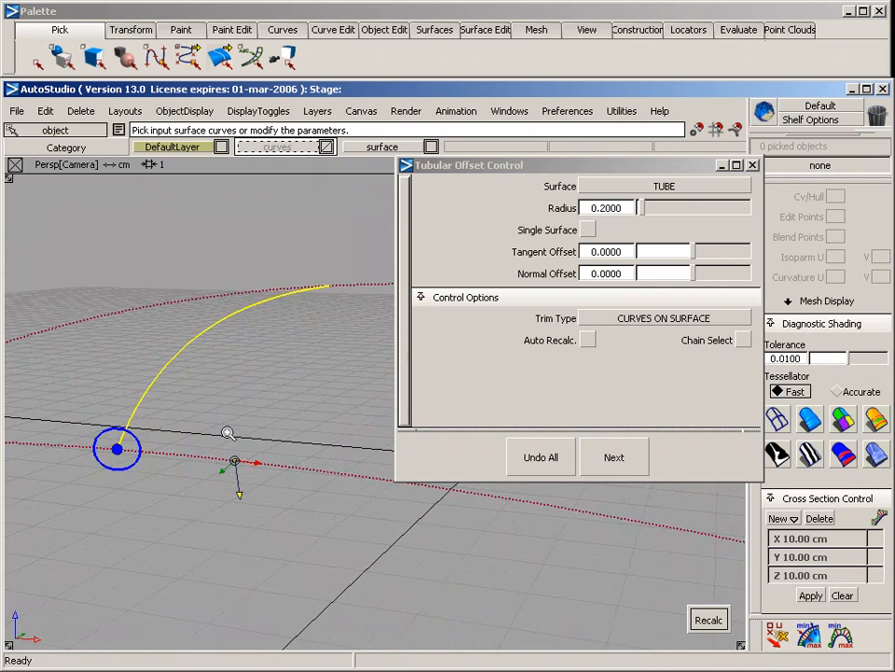
middle_click_drag(227, 434, 374, 460, "alt+shift")
right_click_drag(284, 472, 297, 471, "alt+shift")
left_click_drag(297, 472, 235, 474, "alt+shift")
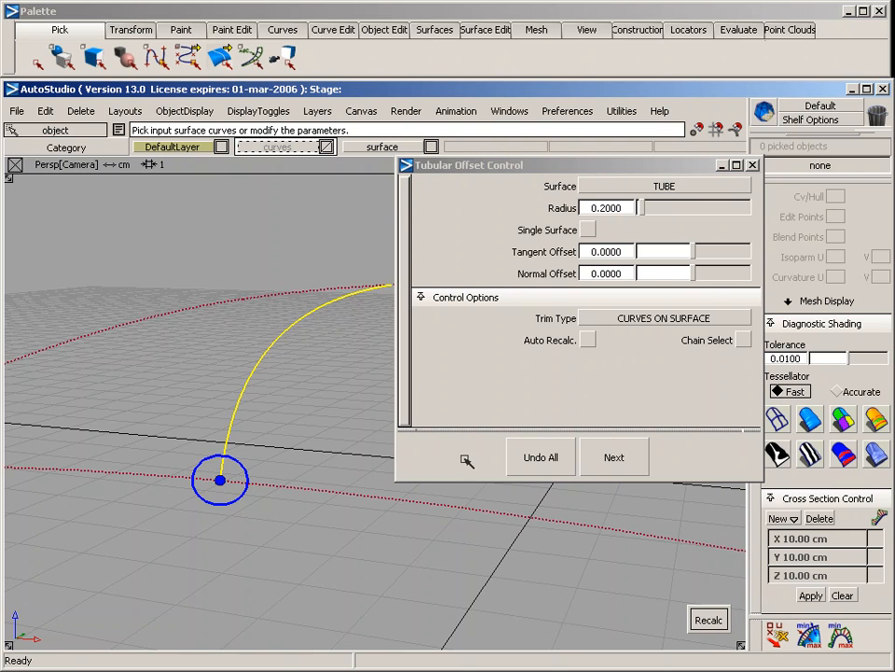
left_click(707, 622)
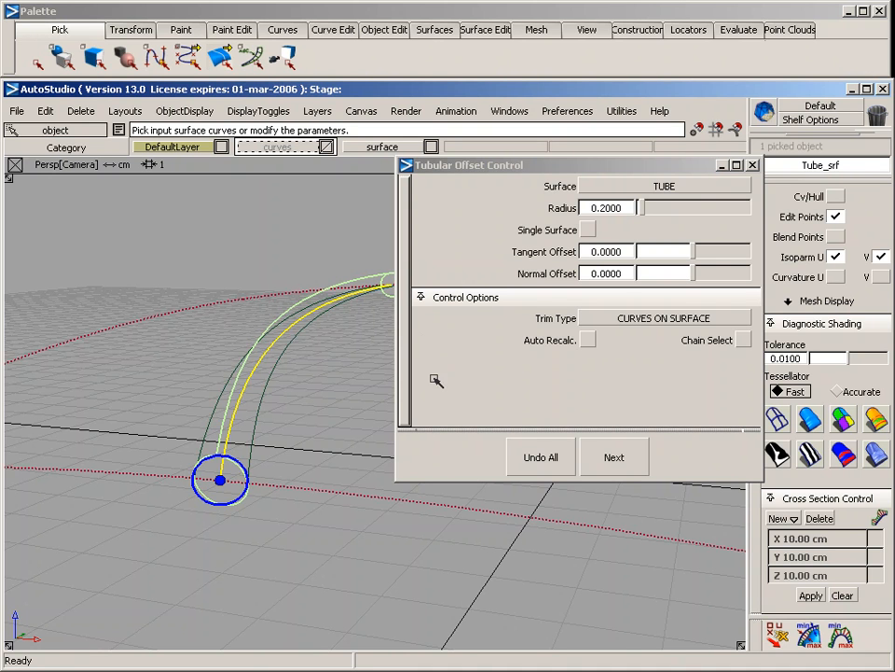
Change the offset's surface type to GROOVE and toggle Flip on and off to compare the profile's sides
left_click(664, 187)
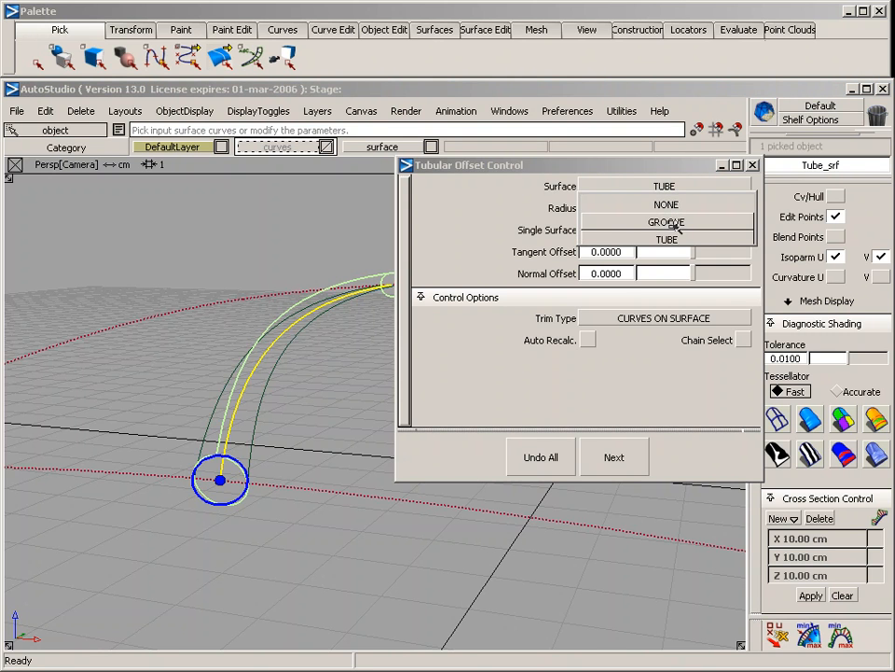
left_click(675, 223)
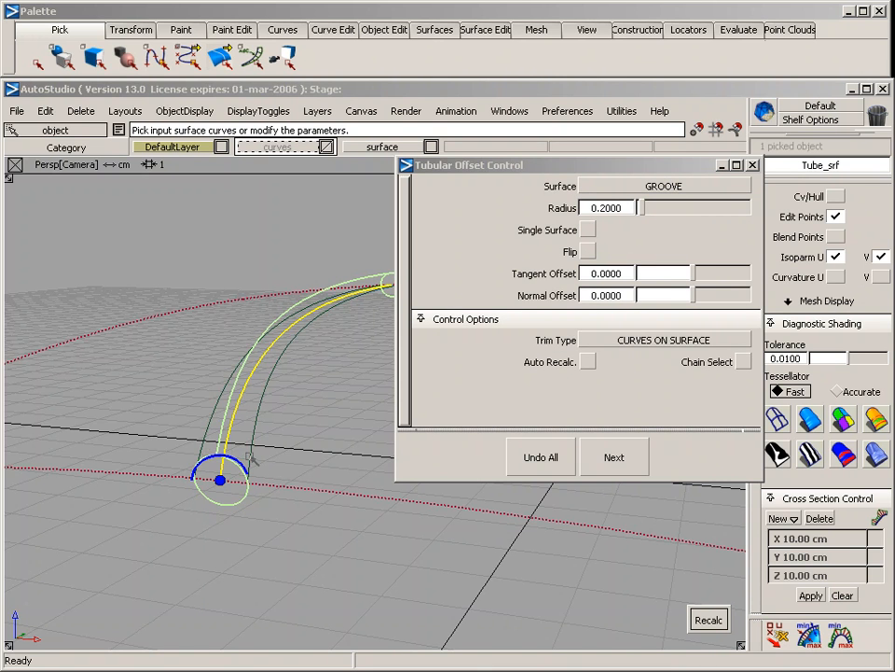
left_click(588, 252)
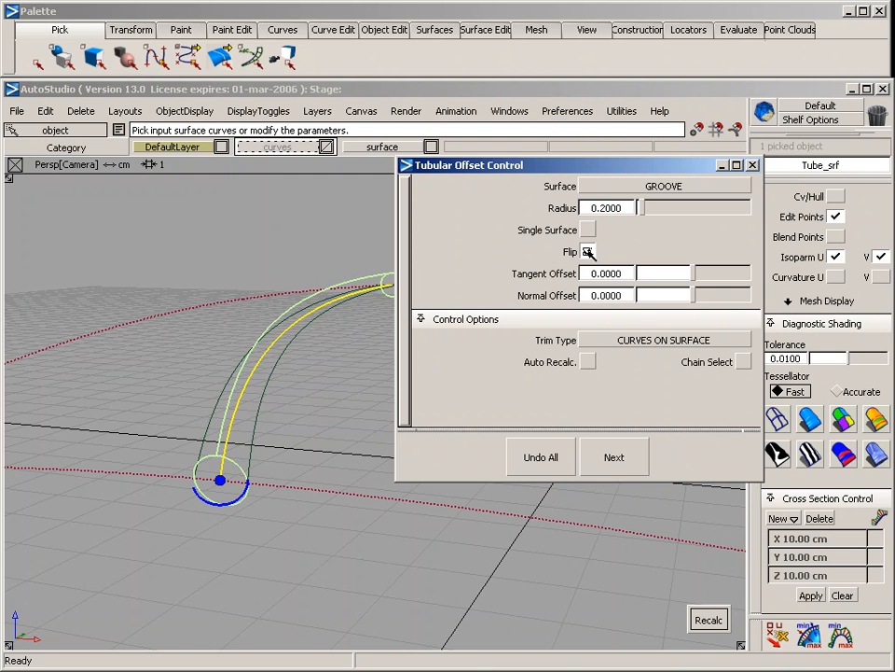
left_click(587, 252)
Set the offset's surface type to NONE, recalculate to create only the two offset curves on the surface, and finish the offset
left_click(634, 186)
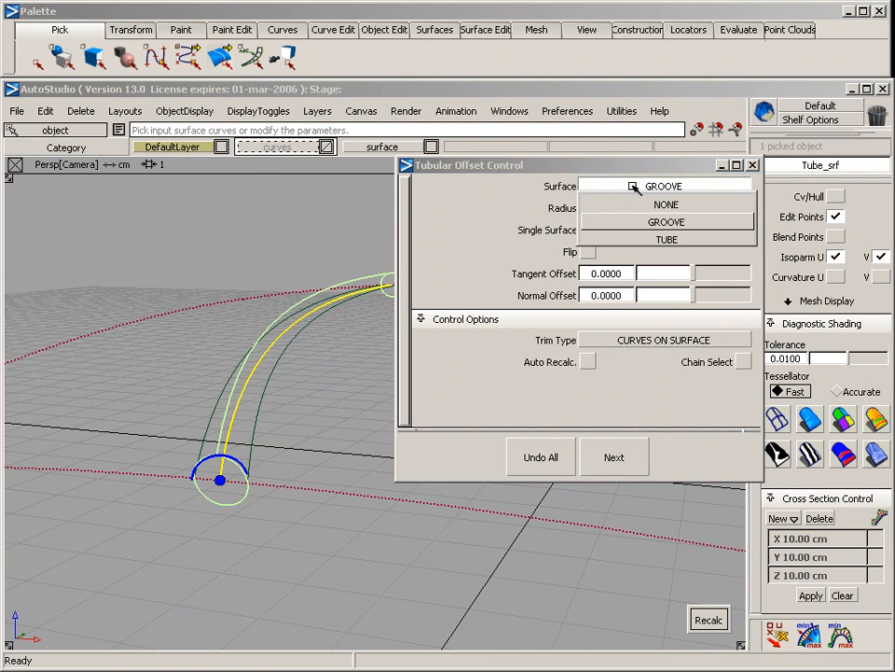
left_click(653, 204)
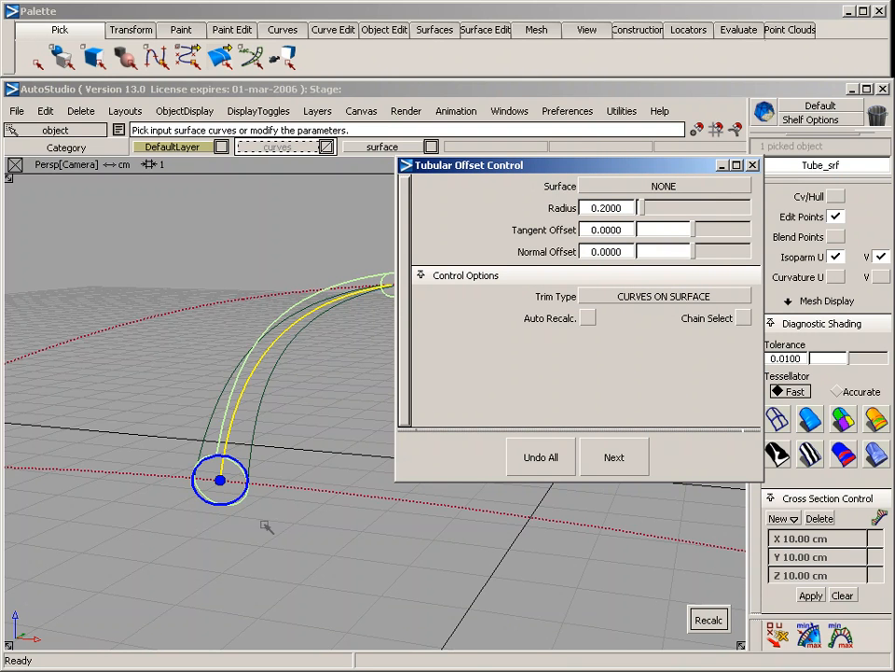
left_click(709, 619)
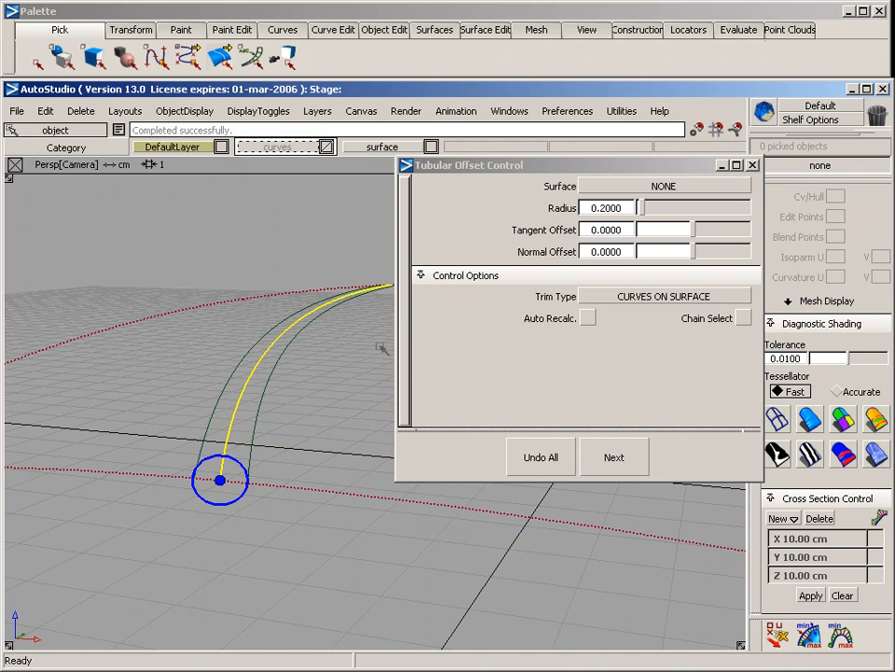
left_click_drag(289, 435, 247, 254, "alt+shift")
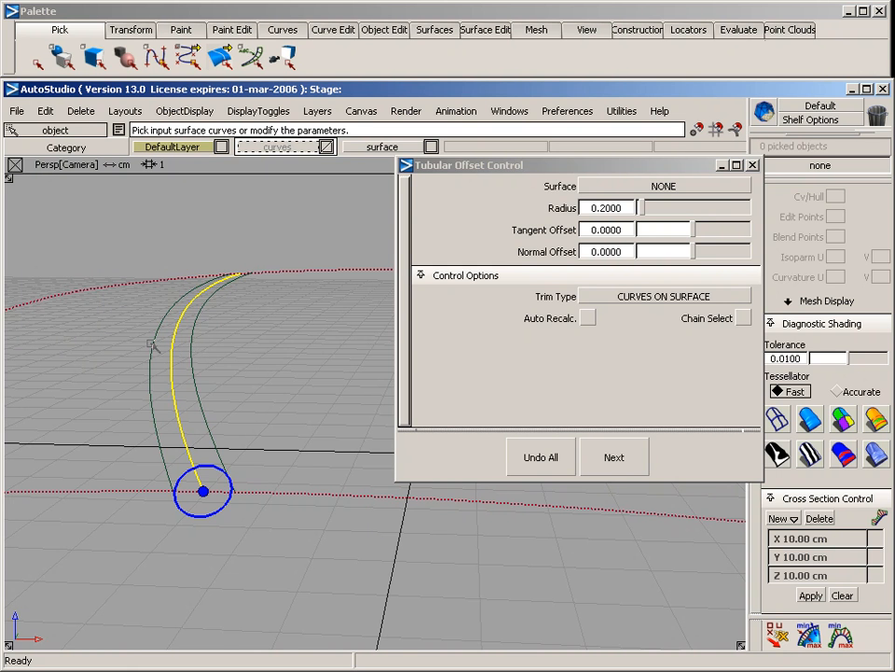
left_click_drag(257, 422, 262, 350, "ctrl+shift")
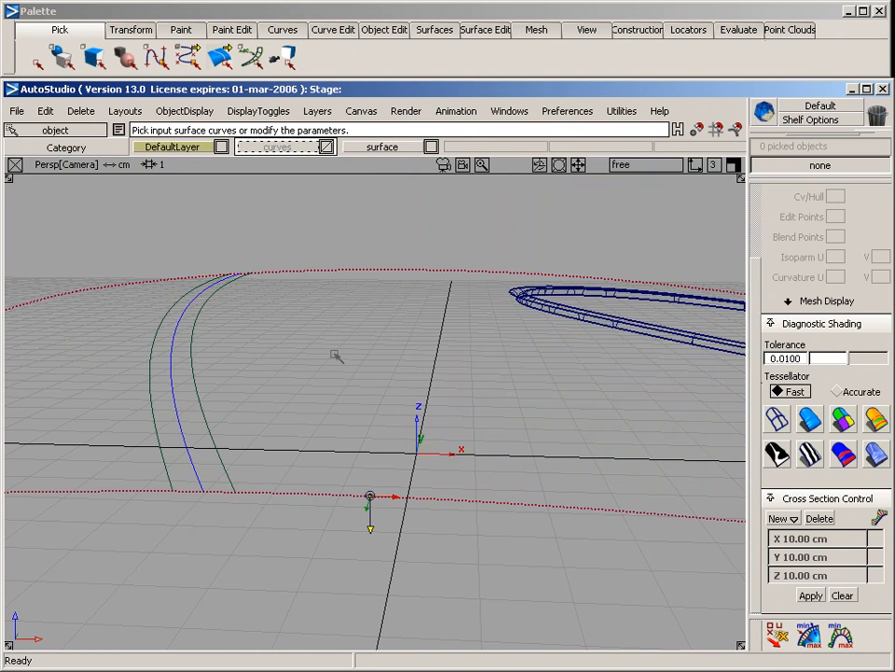
Delete the original curve on surface that runs between the two offset curves
mouse_move(336, 356)
left_mouse_down("alt+shift")
mouse_move(218, 479)
mouse_move(310, 565)
mouse_move(280, 460)
mouse_move(220, 362)
left_mouse_up("alt+shift")
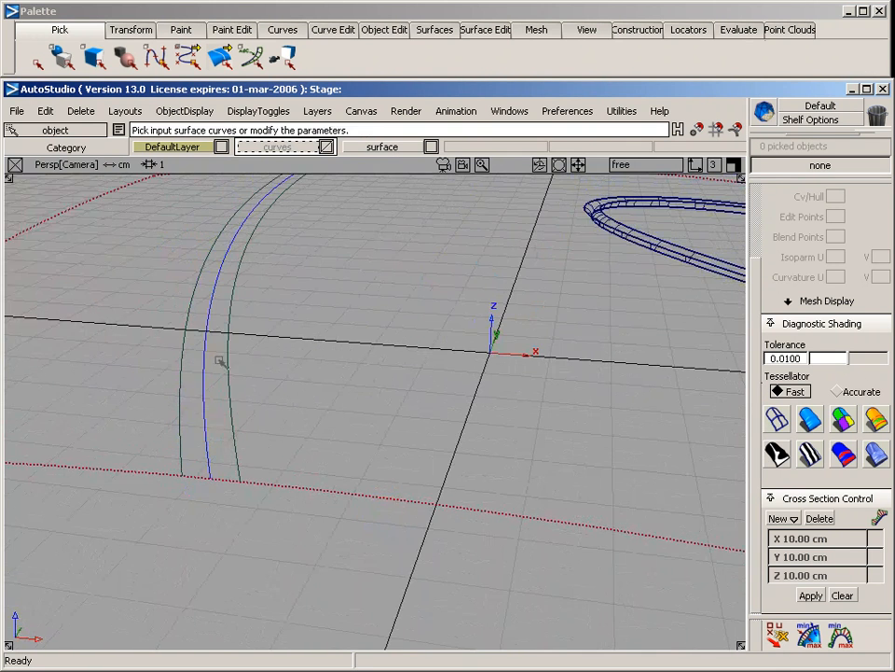
left_click_drag(277, 362, 197, 256, "ctrl+shift")
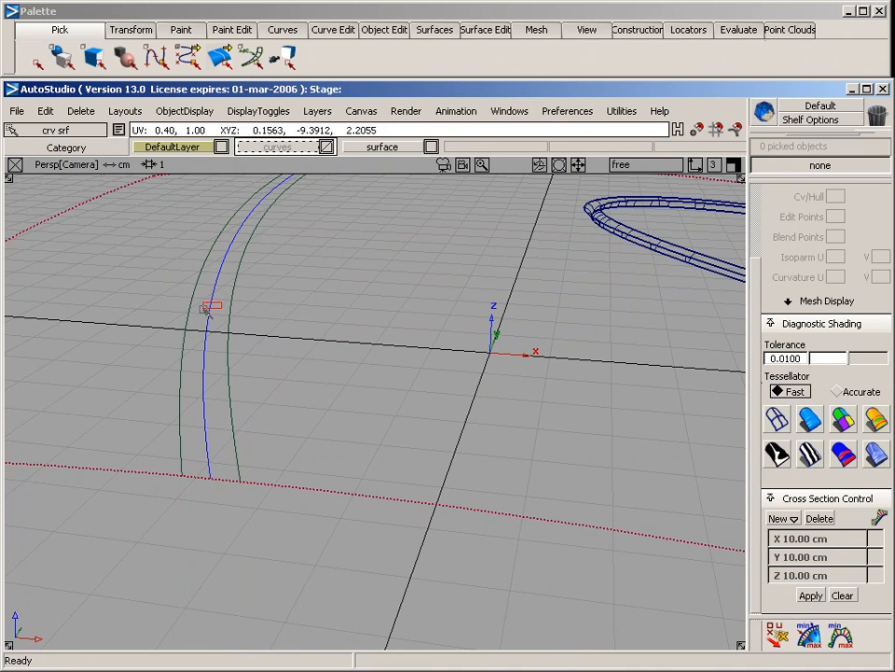
left_click(207, 308)
key("Delete")
key("Return")
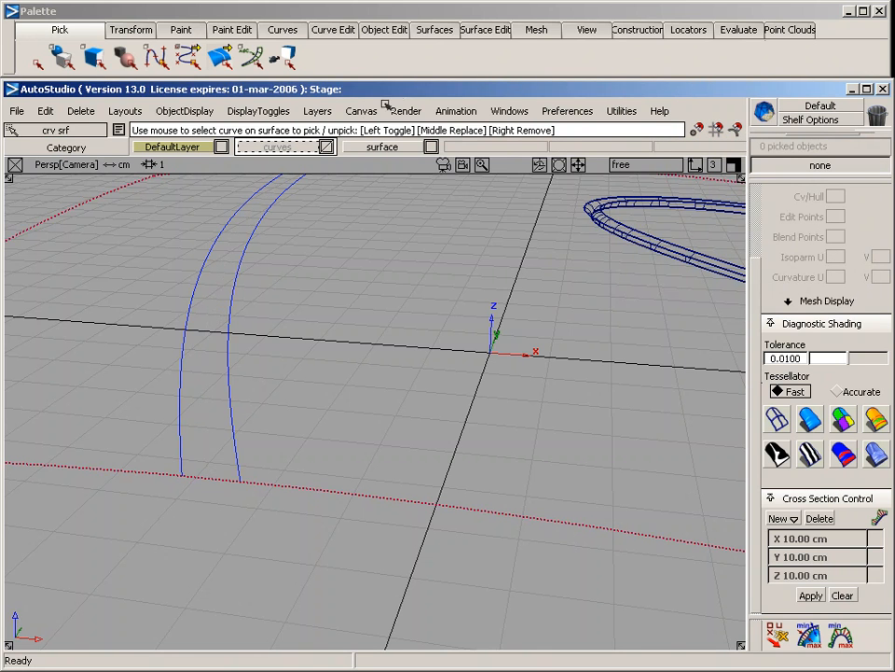
Start a Tube flange on the offset curve farther from the origin and enlarge its options window to show all control options
left_click(434, 29)
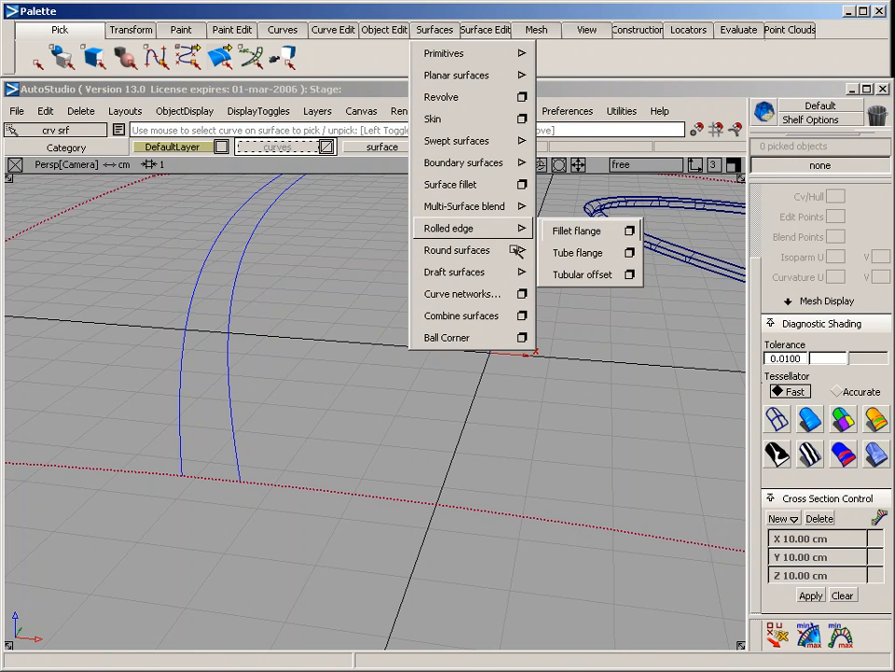
left_click(631, 252)
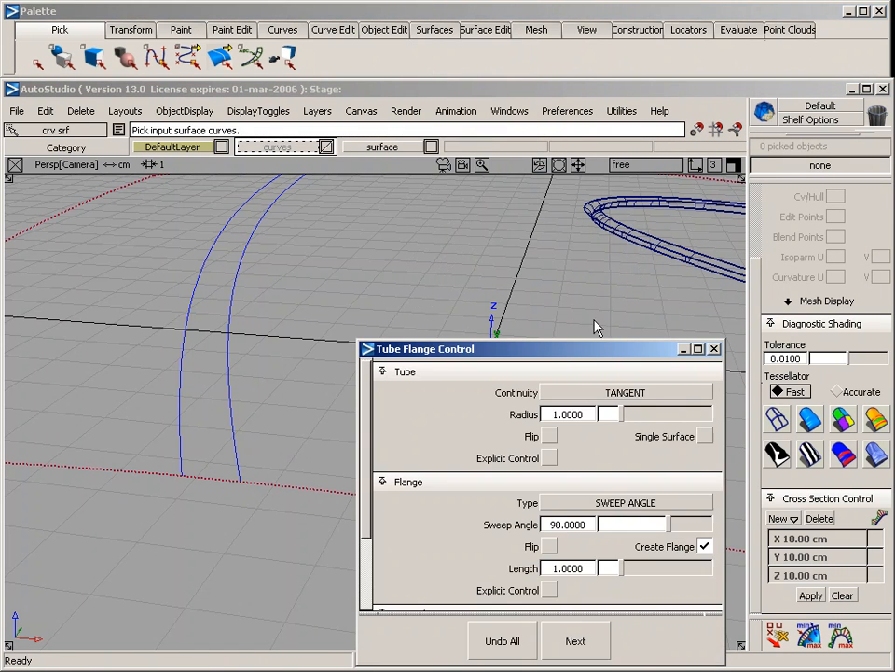
left_click_drag(579, 353, 646, 134)
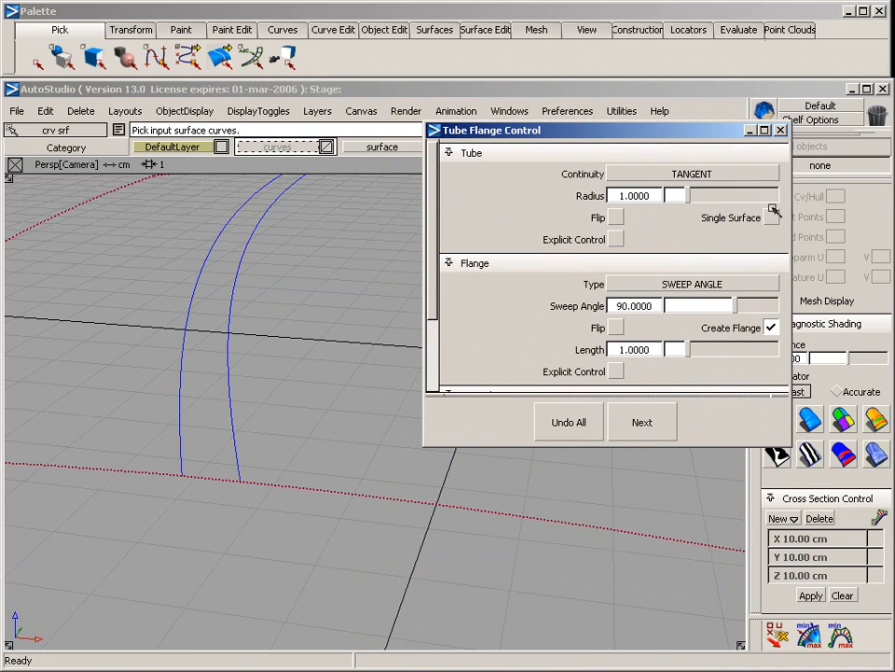
left_click(183, 451)
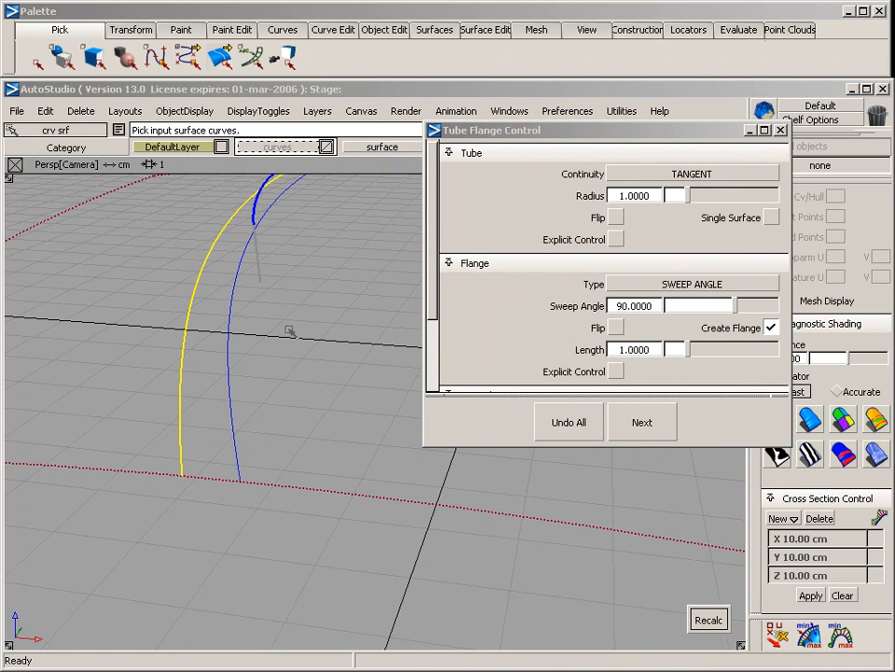
left_click_drag(289, 331, 333, 387, "alt+shift")
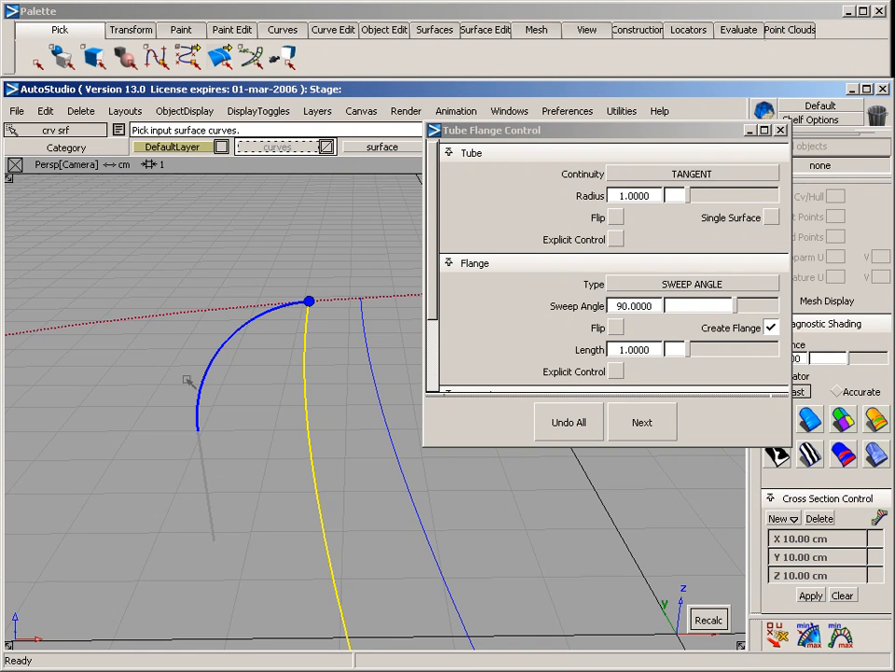
left_click(793, 448)
left_click_drag(793, 447, 793, 567)
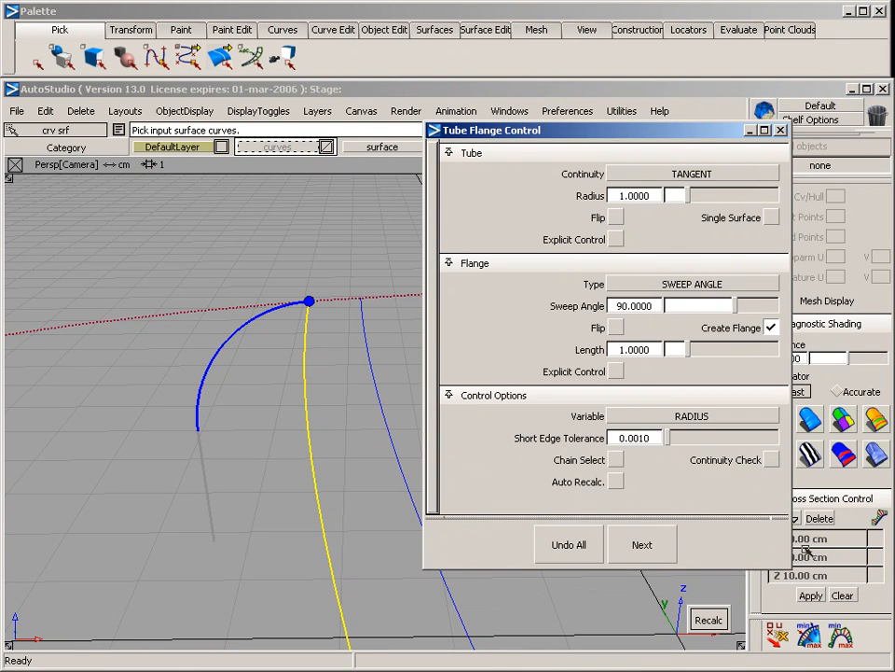
Set the tube radius to 0.1 and toggle the tube's Flip on and off to compare its direction
left_click(656, 197)
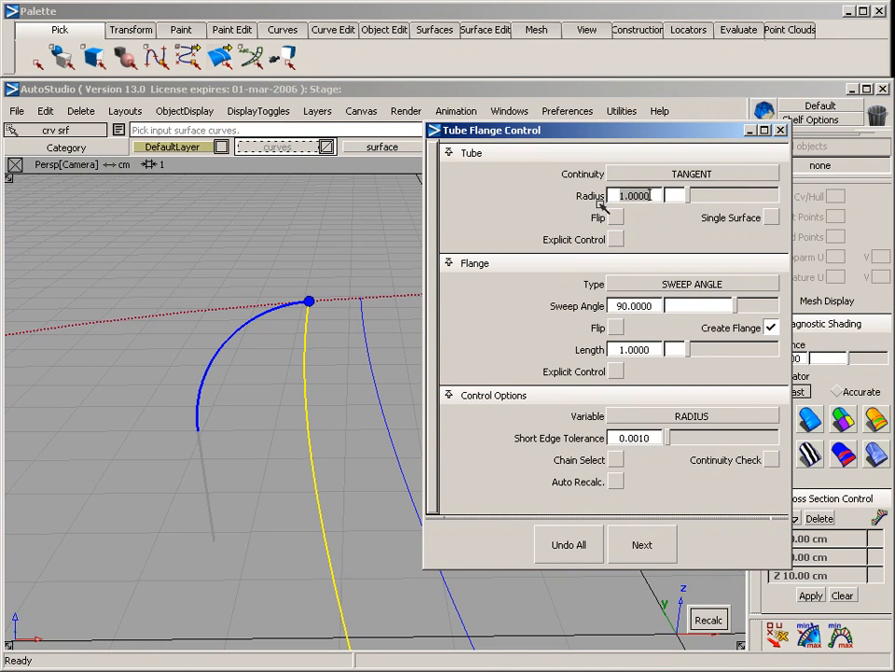
type("0.1")
key("Return")
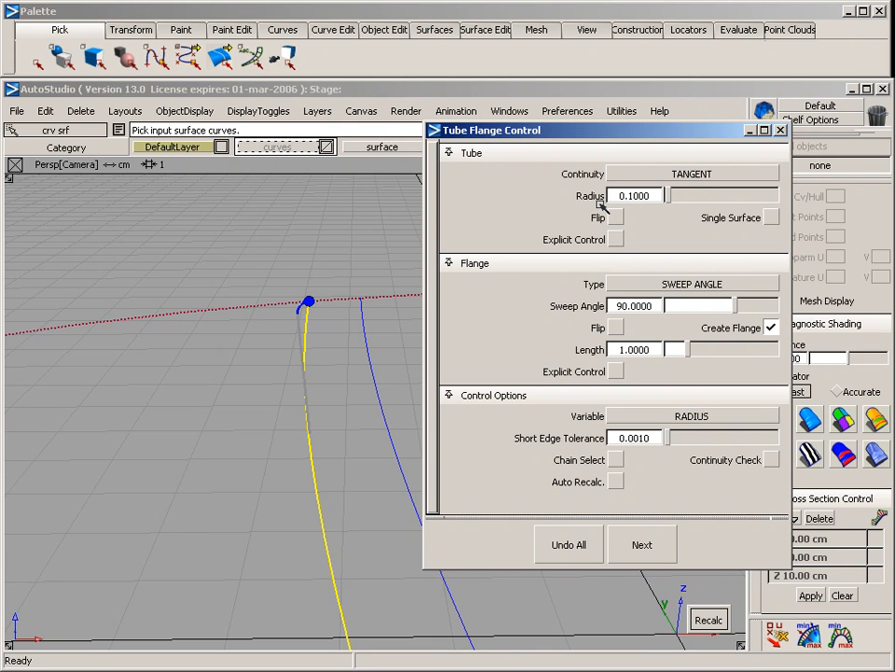
left_click(617, 217)
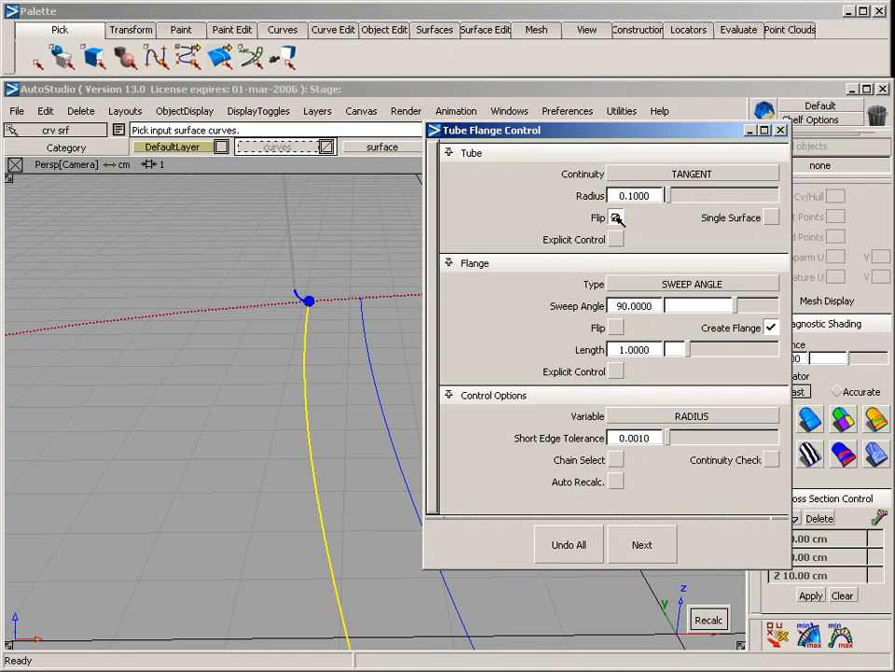
left_click(616, 217)
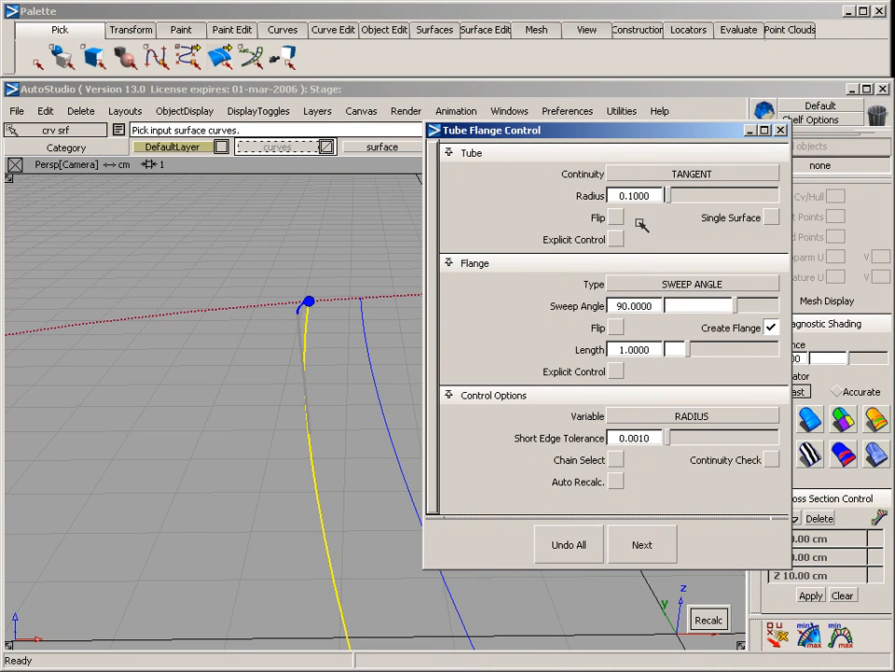
Turn on the flange's Flip so the profile bends toward the other offset curve, and check its direction
left_click(617, 328)
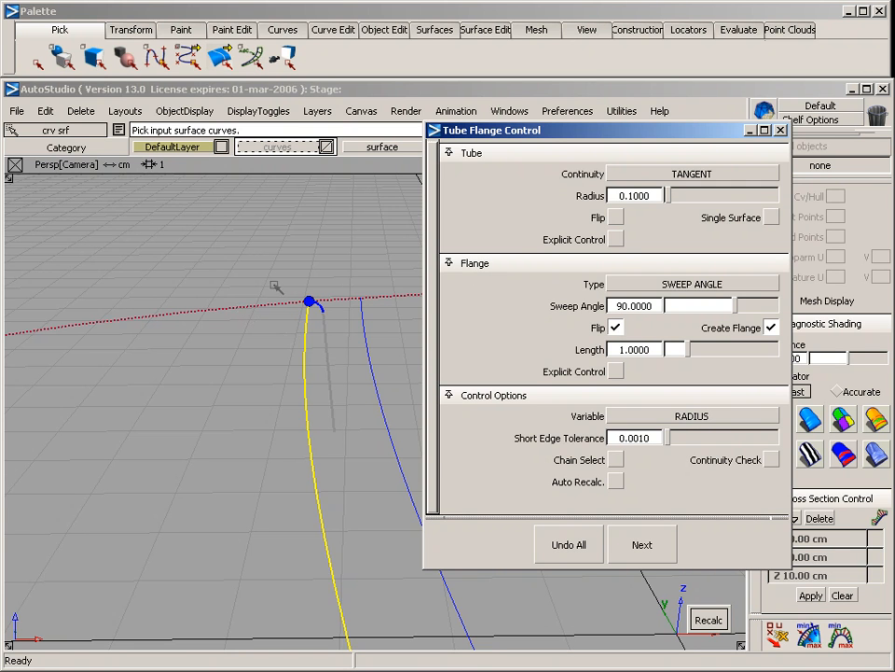
right_click_drag(303, 369, 262, 406, "alt+shift")
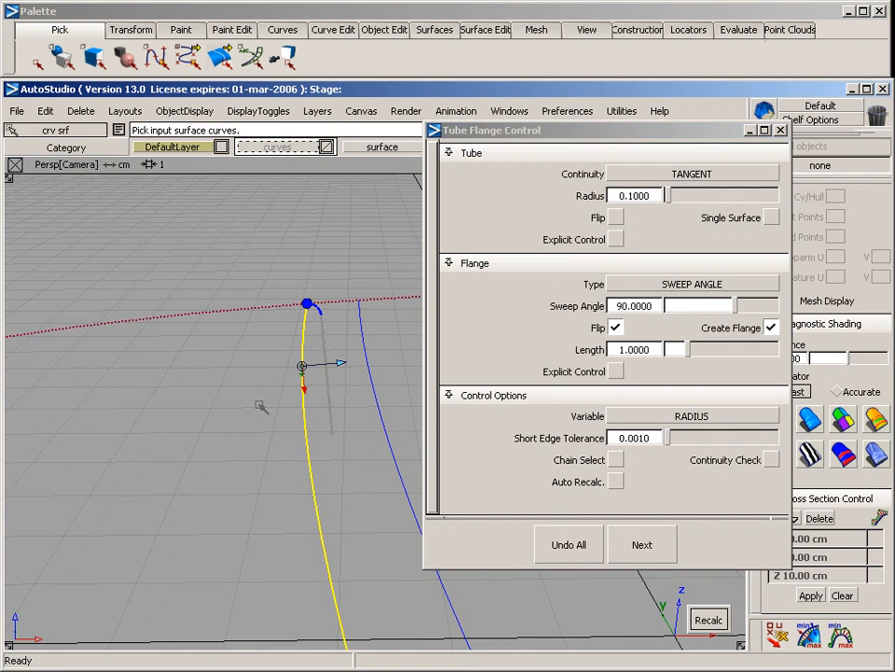
left_click_drag(263, 406, 247, 392, "alt+shift")
right_click_drag(247, 391, 306, 391, "alt+shift")
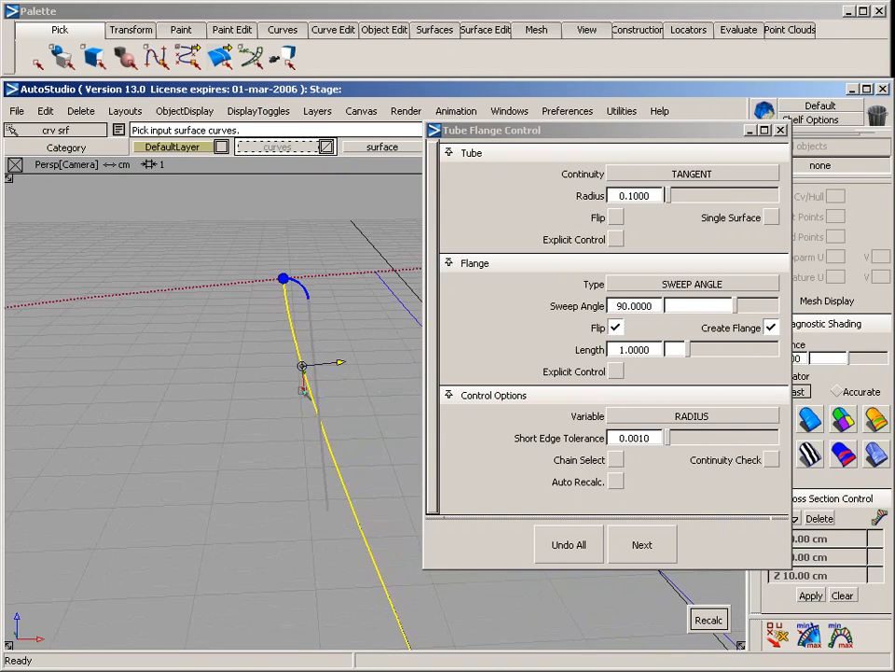
left_click_drag(362, 350, 342, 341, "alt+shift")
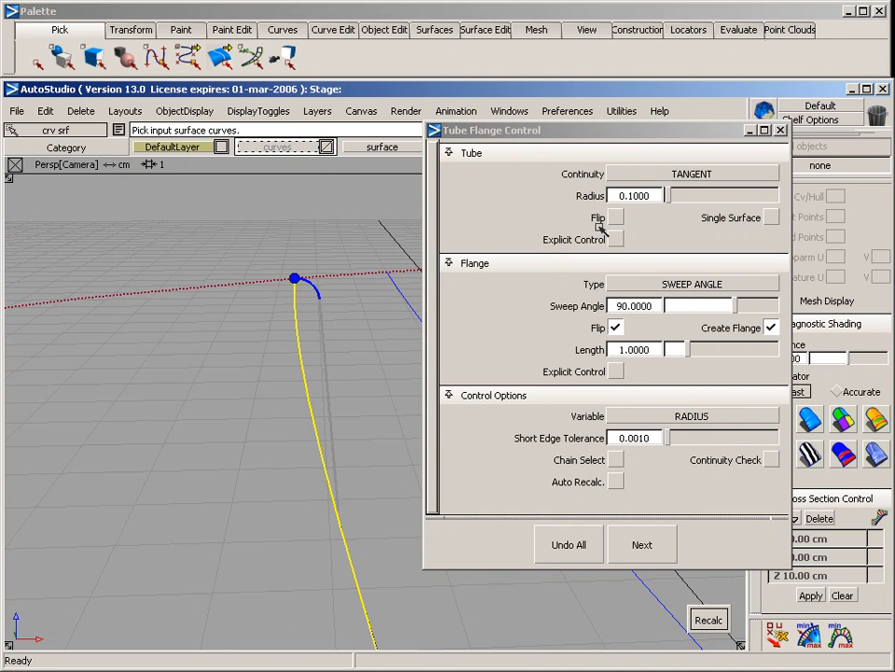
Try a tube radius of 0.2, and settle on a radius of 0.15
left_click_drag(656, 195, 630, 210)
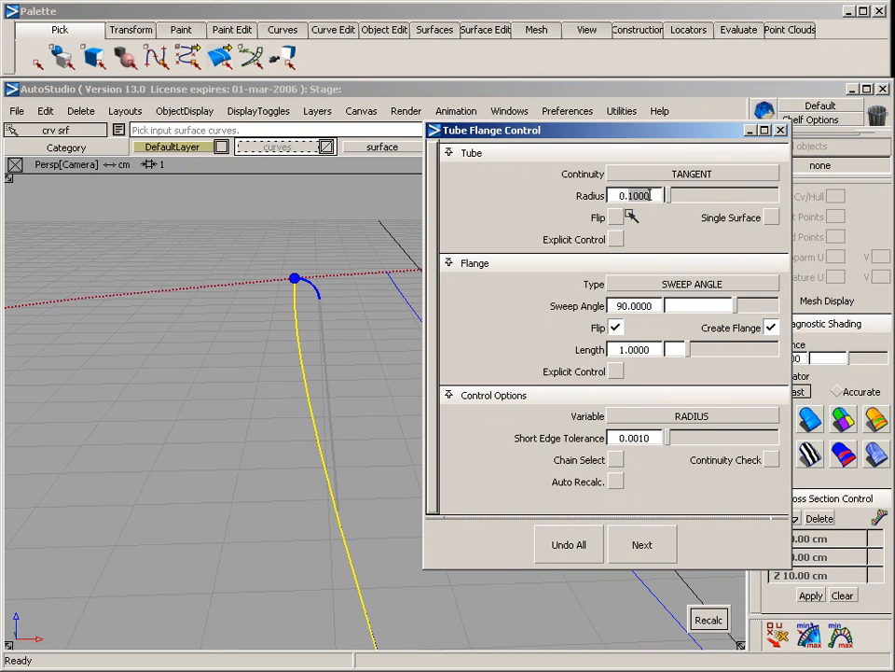
type("2")
key("Return")
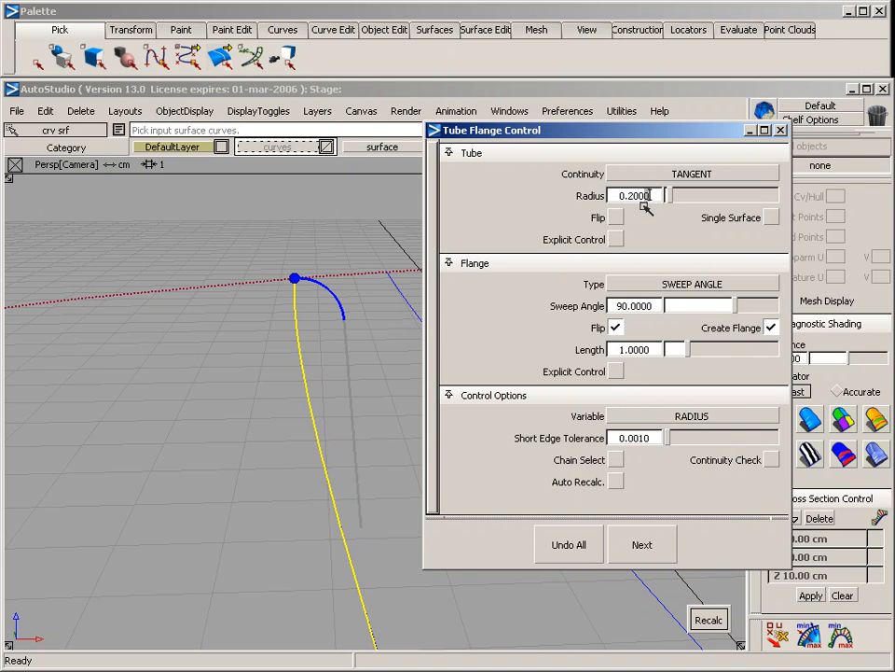
type("15")
key("Return")
mouse_move(354, 324)
left_mouse_down("alt+shift")
mouse_move(325, 294)
mouse_move(350, 339)
mouse_move(444, 345)
left_mouse_up("alt+shift")
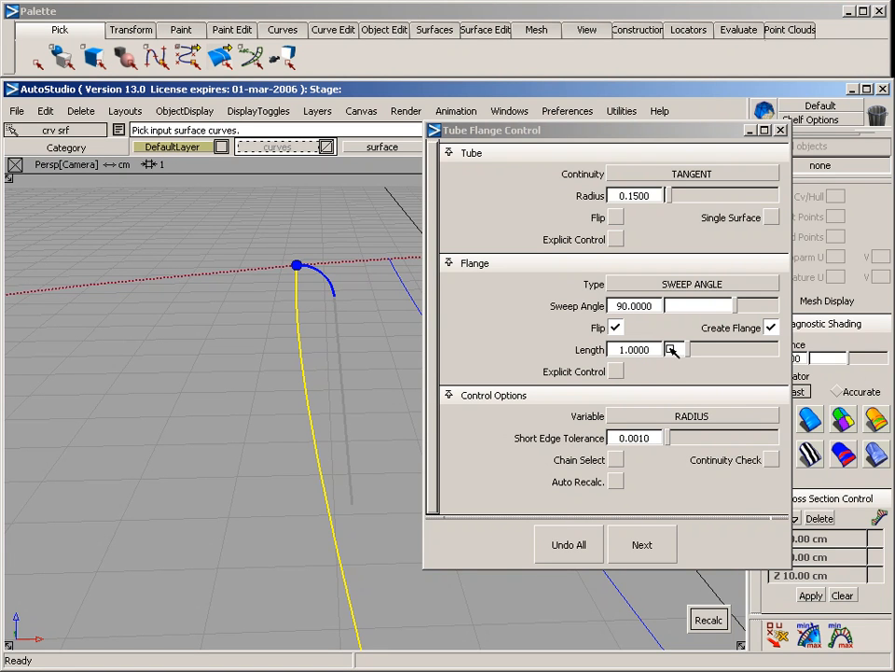
Set the flange length to 0.1 and inspect the shortened profile
left_click(613, 355)
type("0.1")
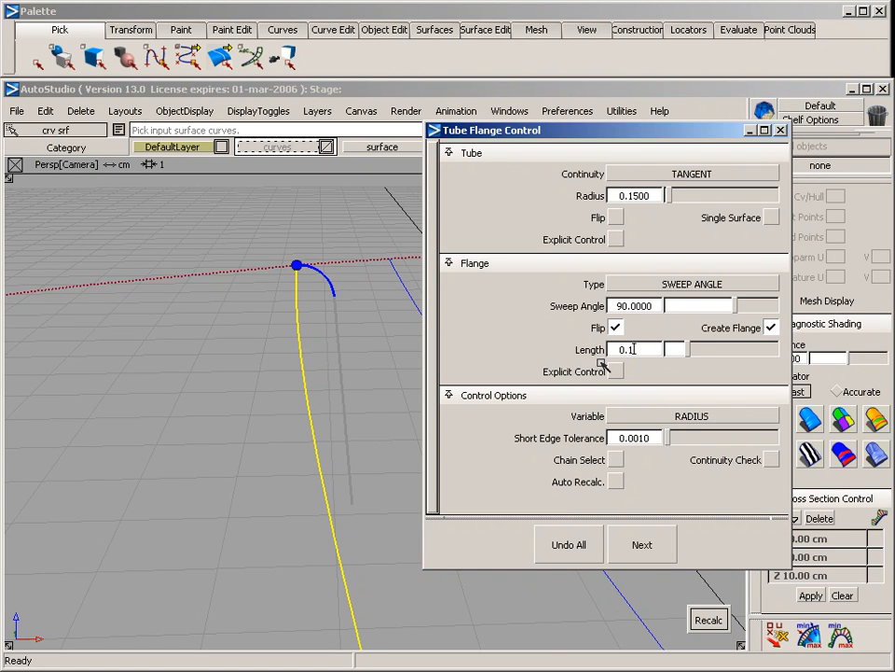
key("Return")
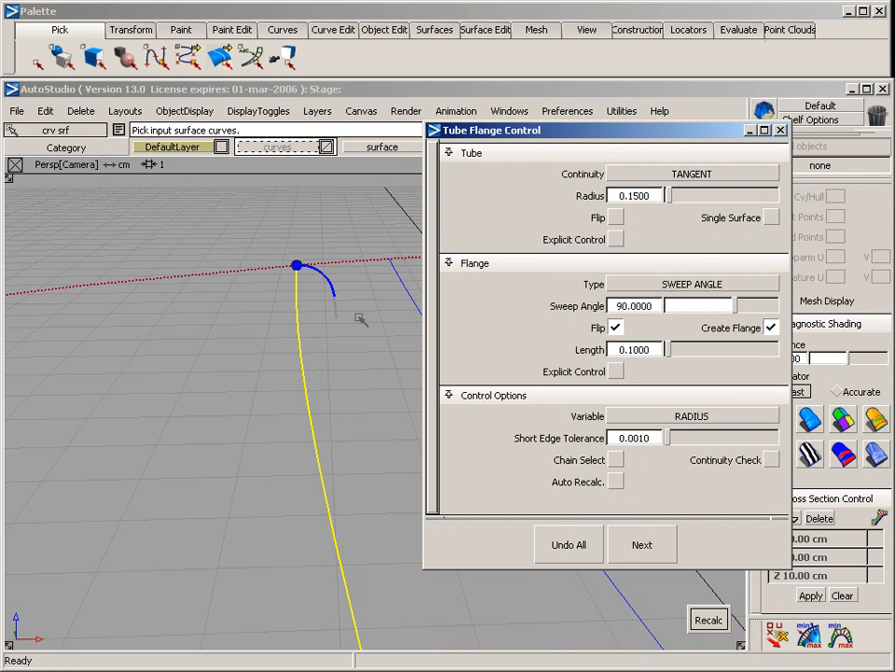
right_click_drag(371, 328, 350, 349, "alt+shift")
left_click_drag(341, 345, 309, 315, "alt+shift")
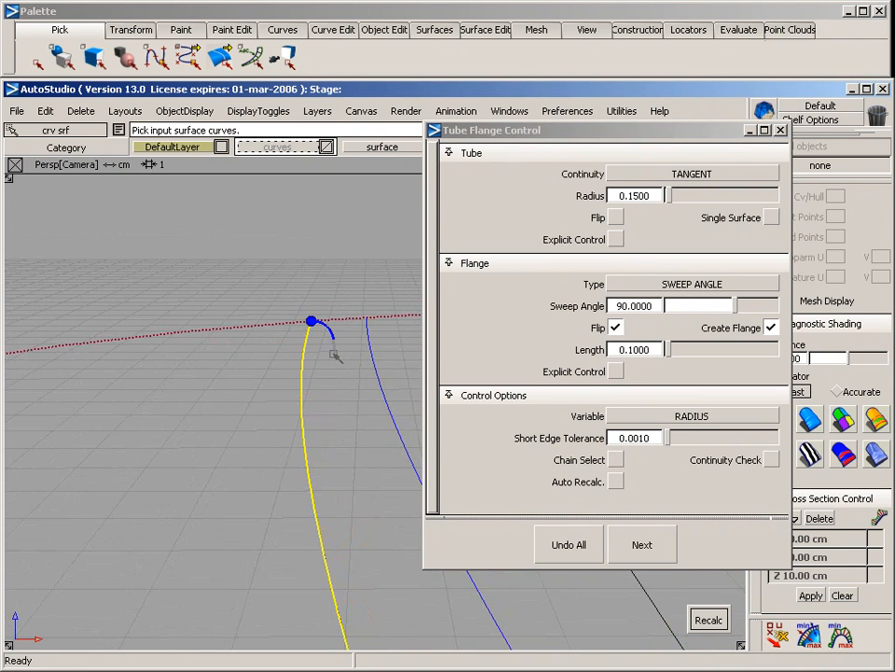
Calculate the tube flange along the picked curve, inspect it, and accept it to continue with another curve
left_click(706, 621)
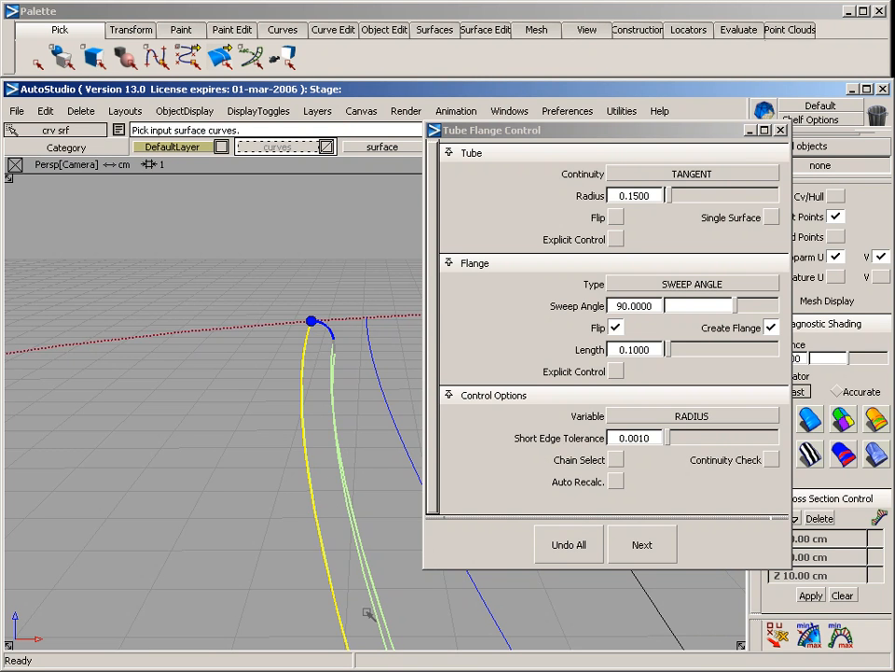
left_click(334, 442, "alt+shift")
left_click_drag(377, 463, 376, 448, "alt+shift")
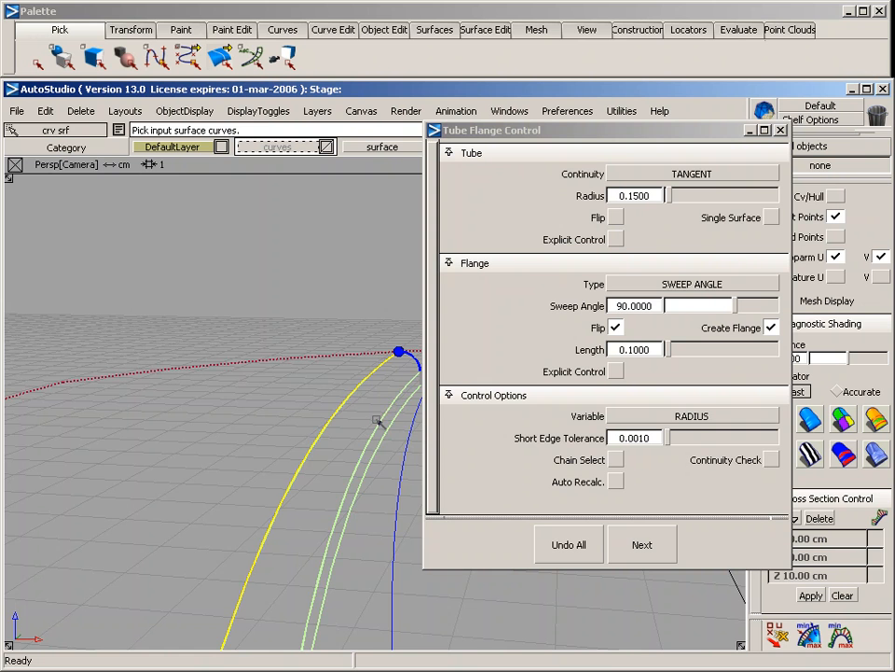
left_click_drag(250, 410, 450, 438, "alt+shift")
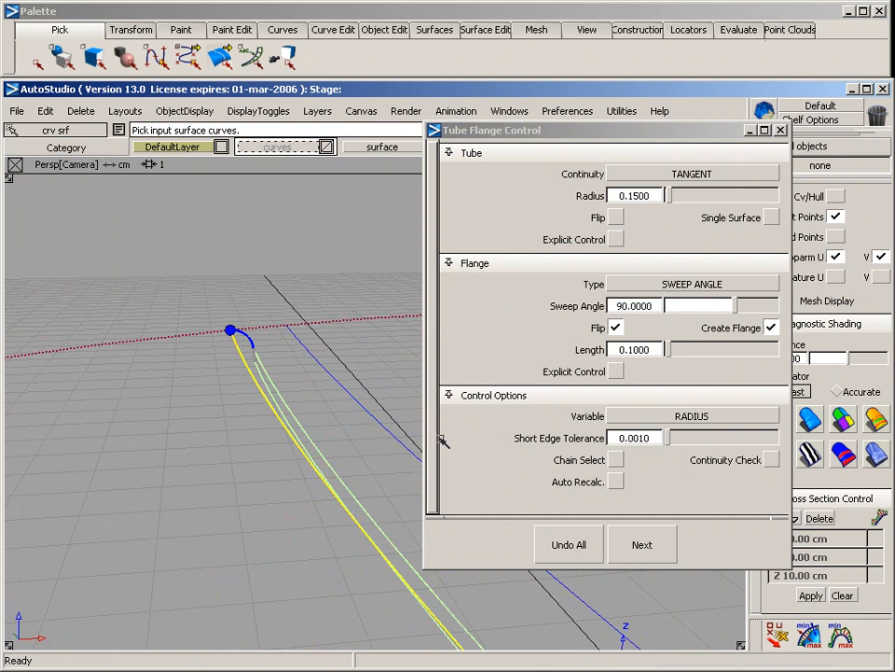
left_click(640, 544)
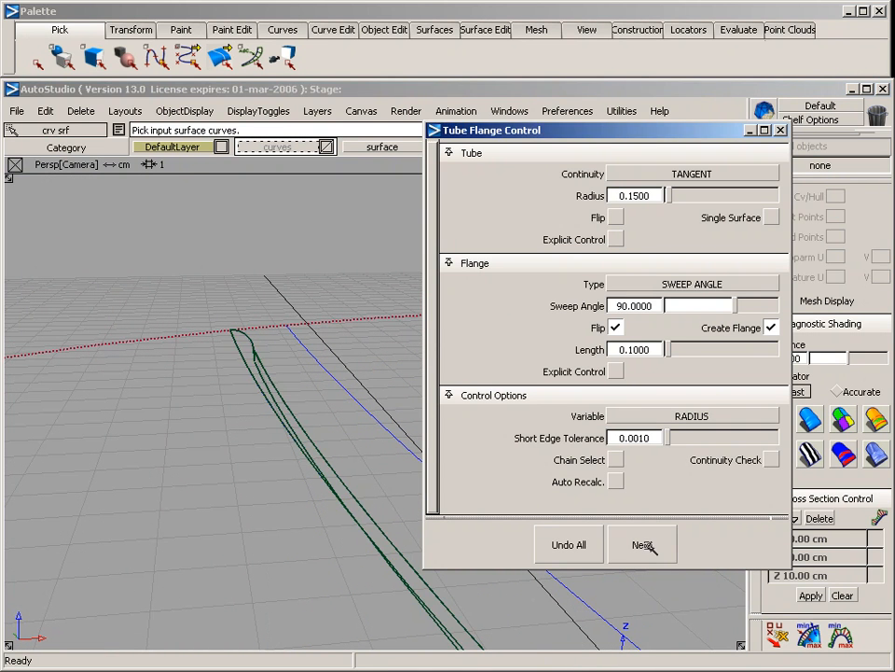
Build a second tube flange along the remaining offset curve with radius 0.15 and length 0.1, and finish the command
left_click(323, 370)
middle_click_drag(371, 393, 239, 331, "alt+shift")
right_click_drag(316, 387, 287, 417, "alt+shift")
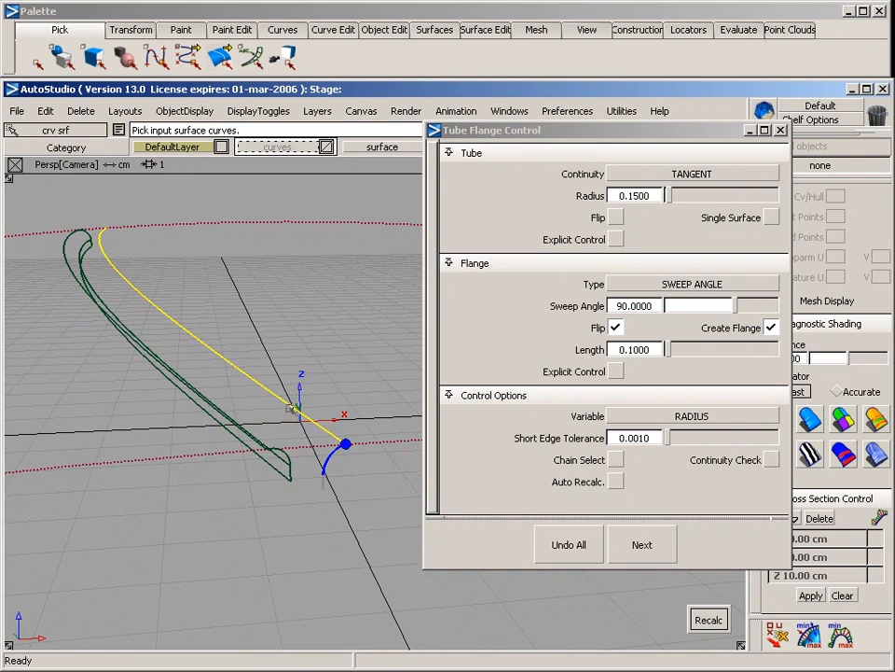
left_click_drag(368, 511, 271, 444, "alt+shift")
right_click_drag(281, 476, 329, 469, "alt+shift")
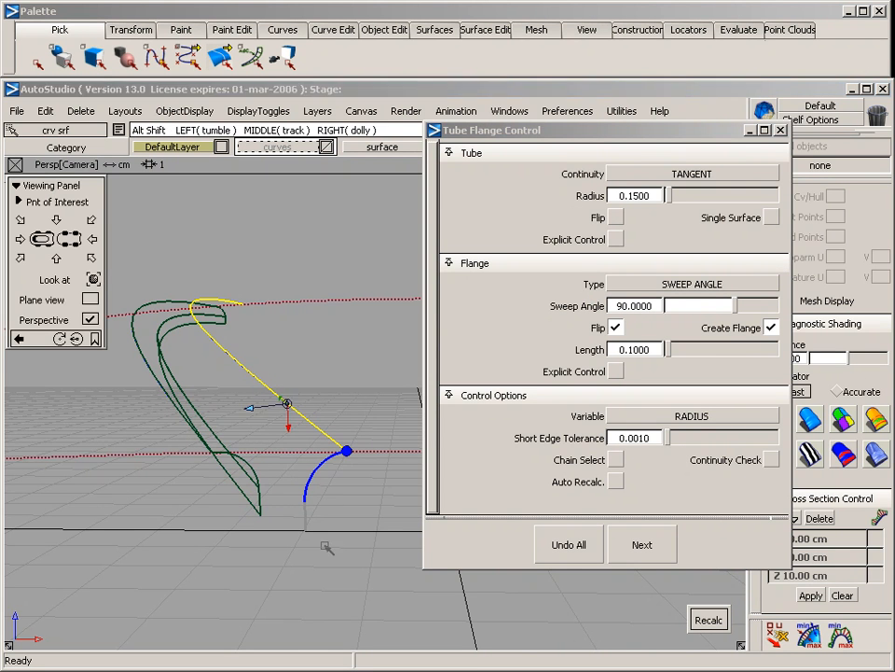
left_click_drag(238, 406, 439, 567, "alt+shift")
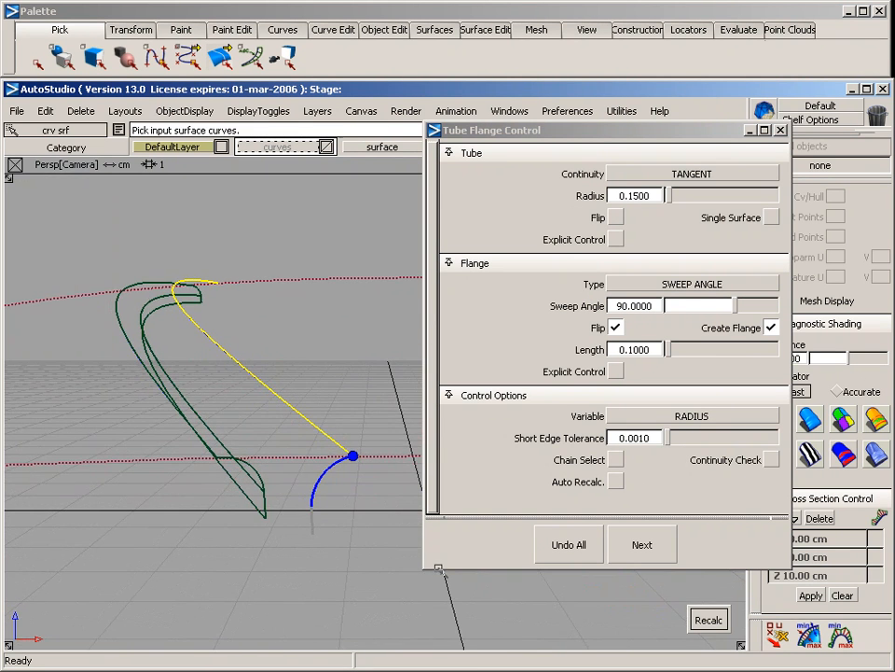
left_click(709, 624)
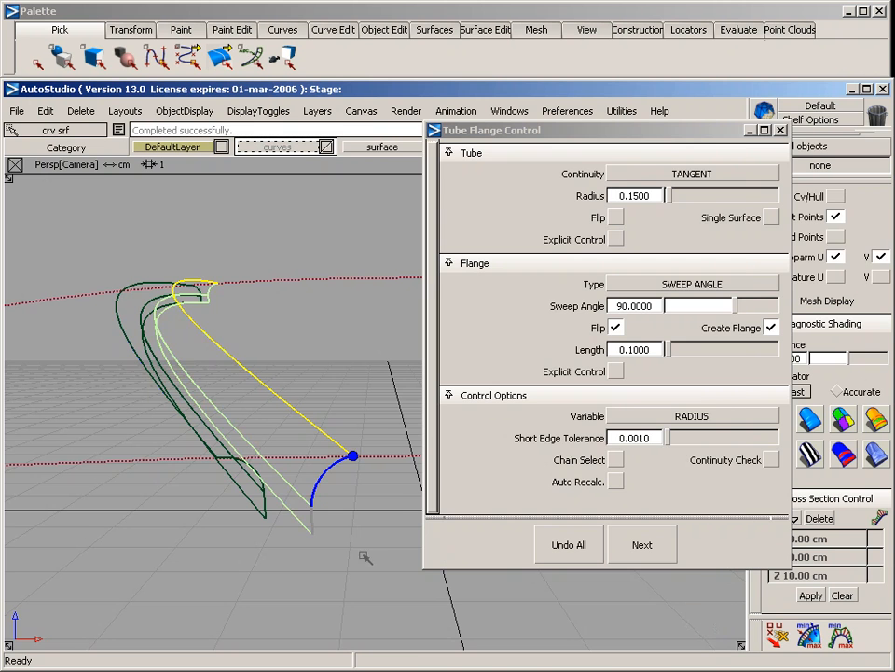
left_click_drag(362, 553, 361, 422, "ctrl+shift")
left_click_drag(420, 360, 334, 444, "alt+shift")
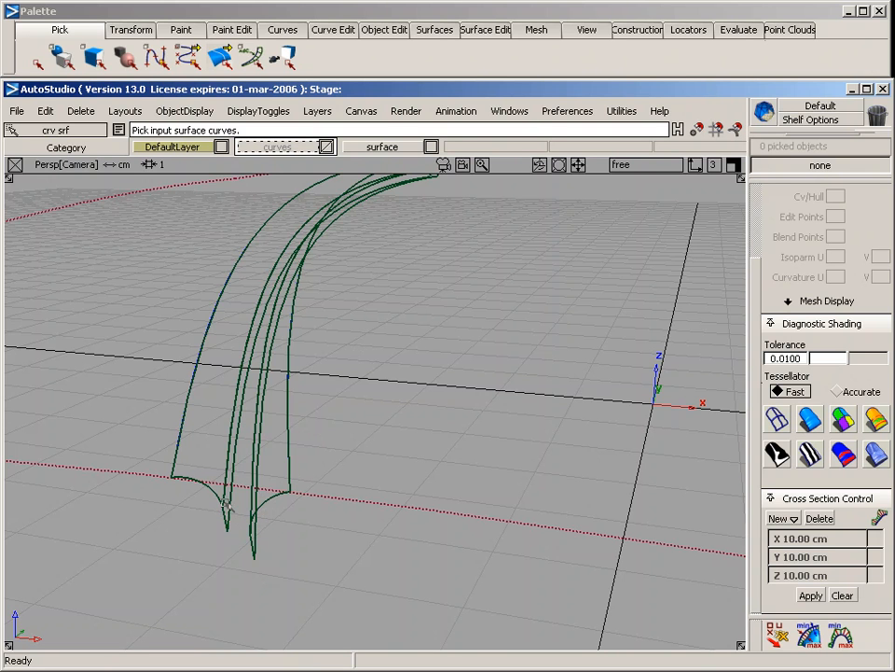
Skin a surface between the lower edges of the two flanges to close the bottom of the groove
left_click(426, 29)
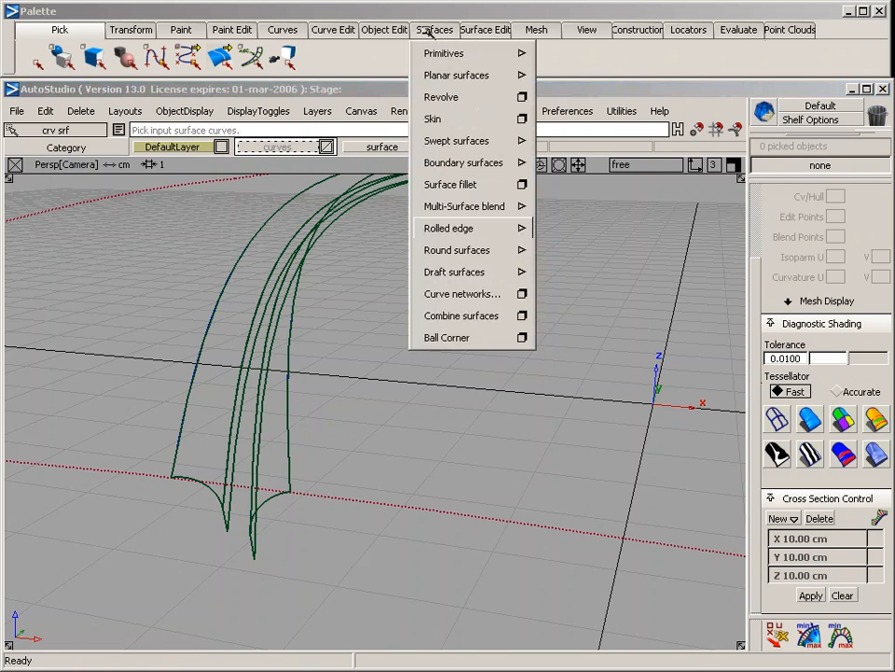
left_click(438, 121)
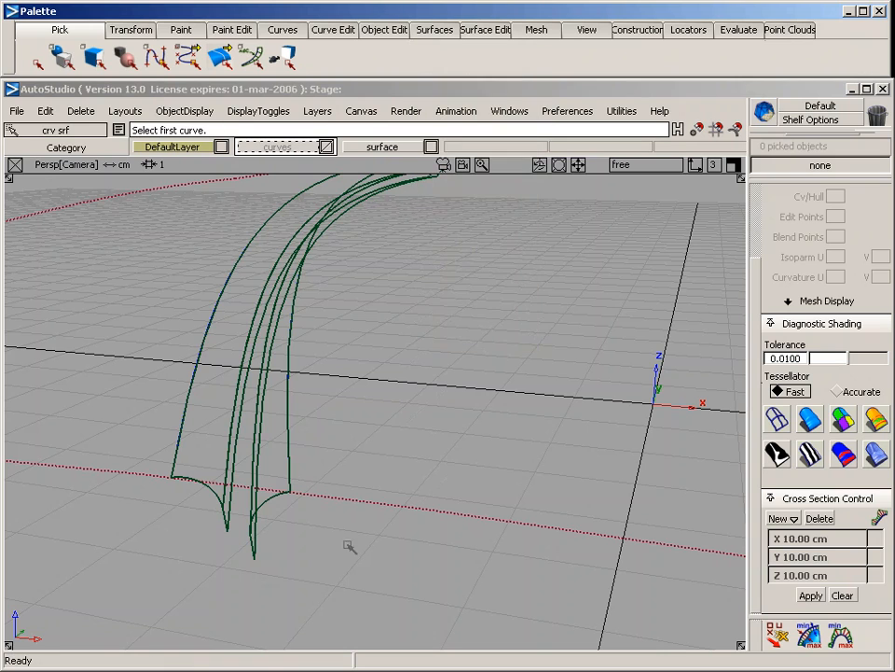
left_click(235, 519)
left_click(230, 507)
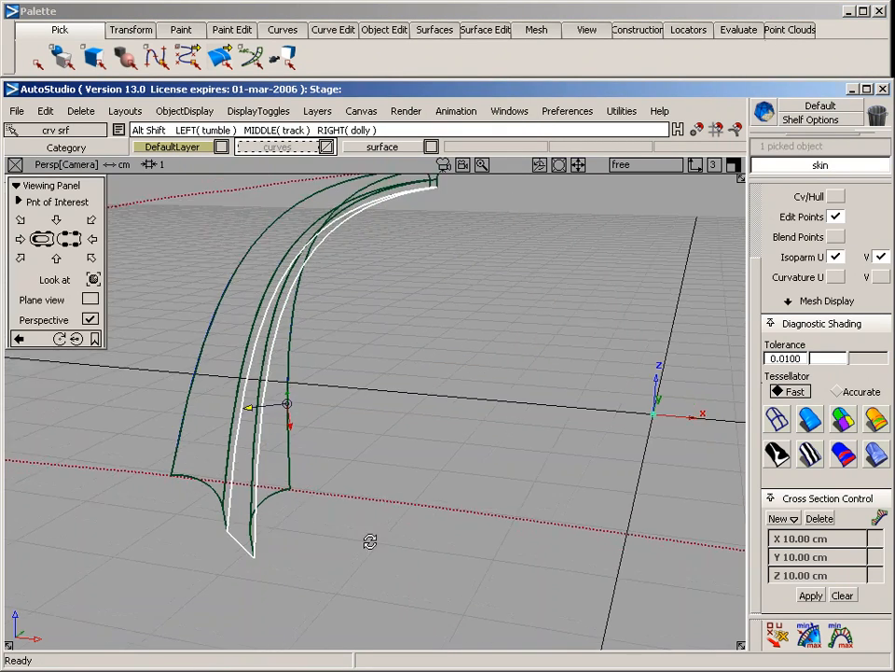
Trim the rail surface along the groove's edge curves, keeping the large regions on both sides of the groove
left_click_drag(371, 542, 427, 495, "alt+shift")
left_click_drag(166, 349, 176, 408, "ctrl+shift")
left_click_drag(174, 408, 167, 462)
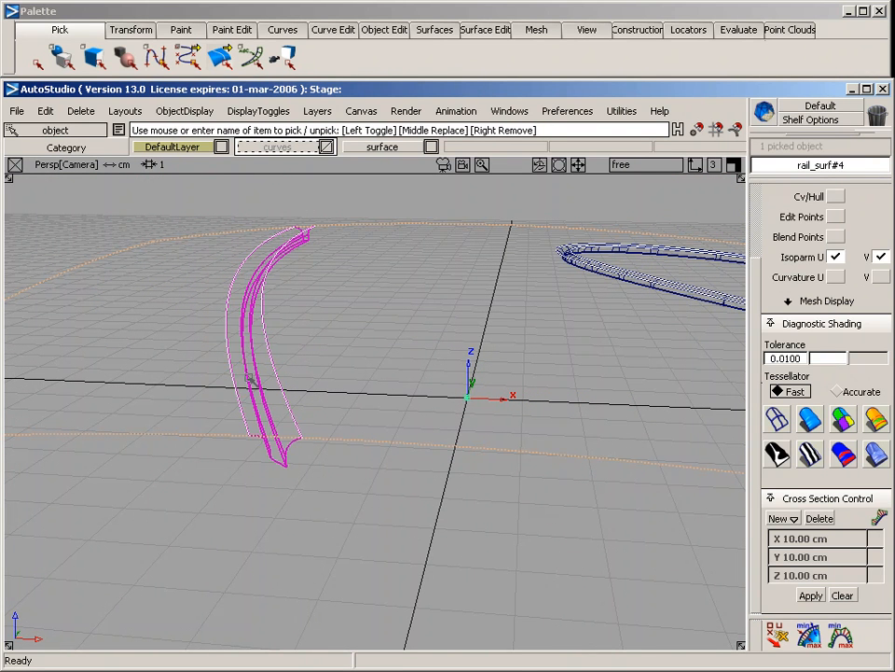
left_click(449, 32)
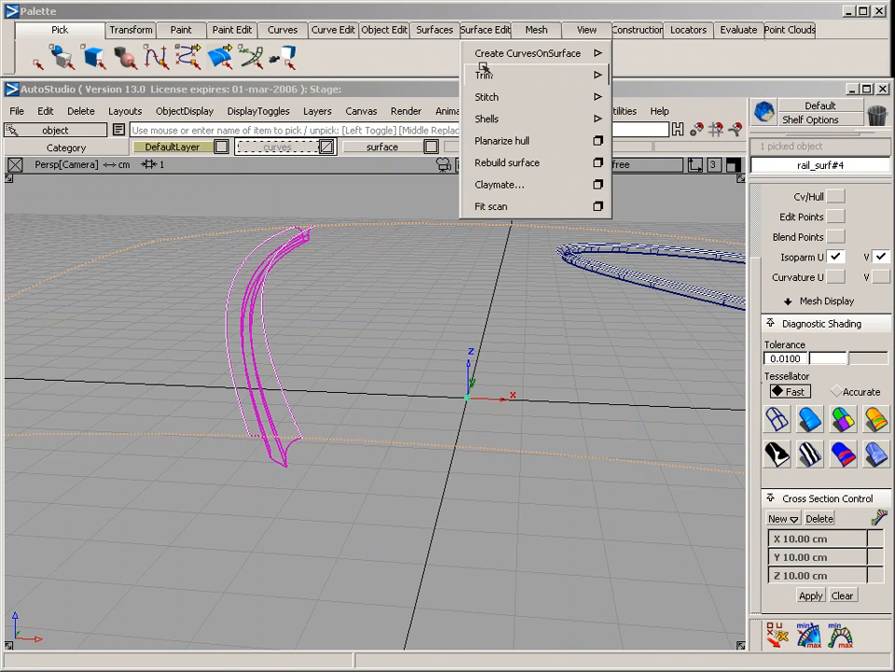
mouse_move(484, 72)
left_click(649, 75)
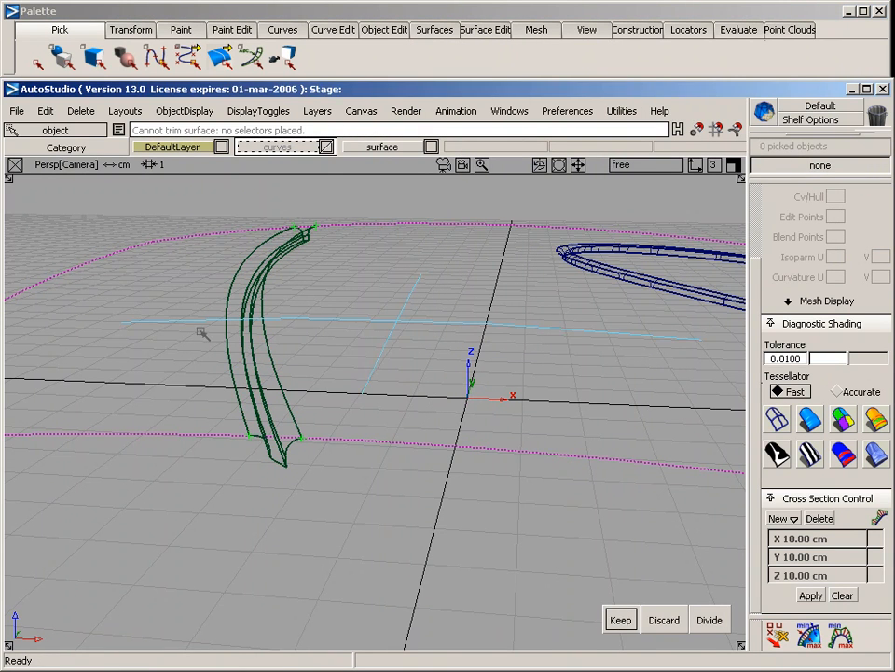
left_click(212, 299)
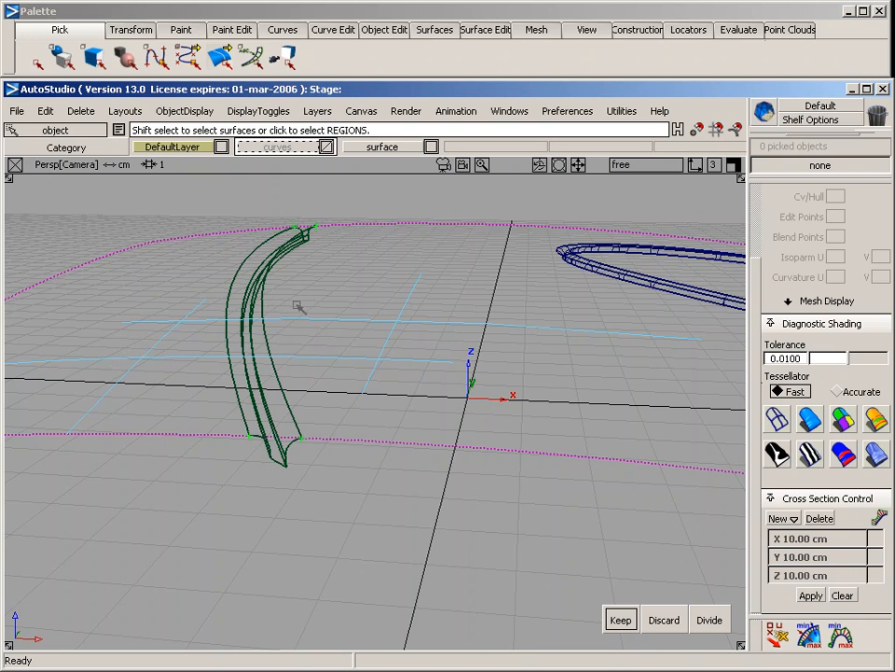
left_click(278, 445)
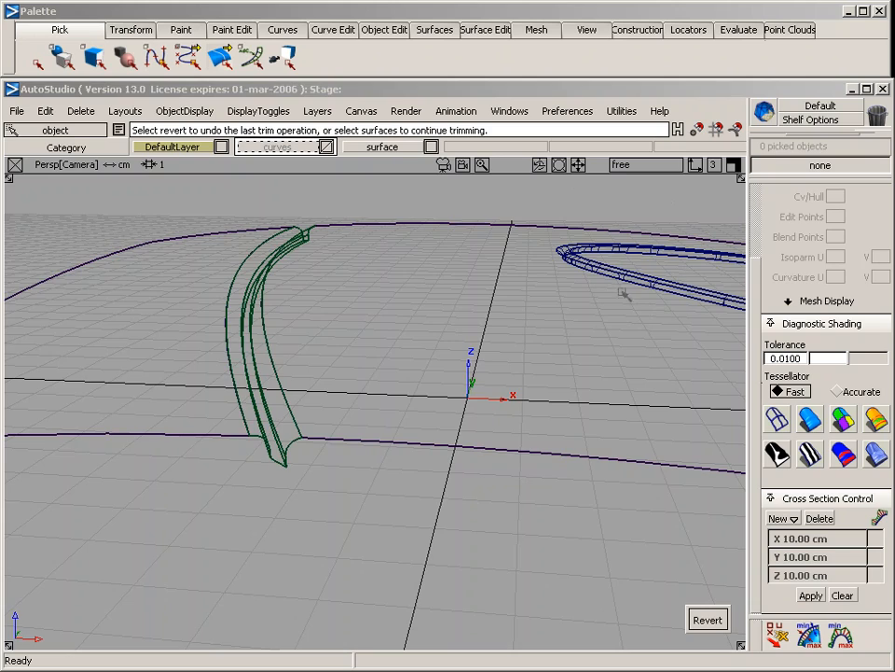
Shade the surfaces in blue and inspect the trimmed groove and the closed oval groove from several angles
left_click_drag(377, 407, 205, 346, "alt+shift")
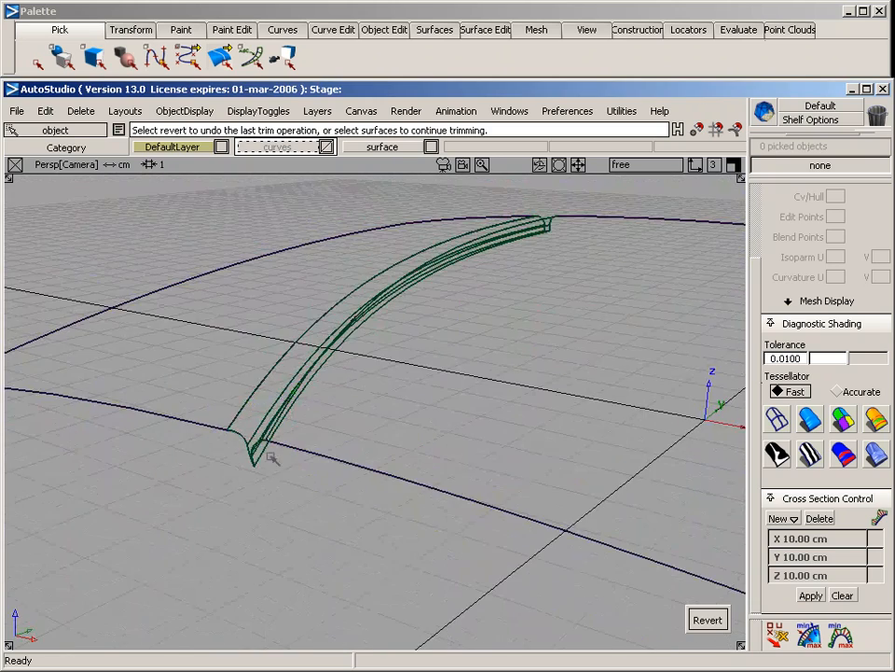
left_click_drag(267, 365, 316, 428, "alt+shift")
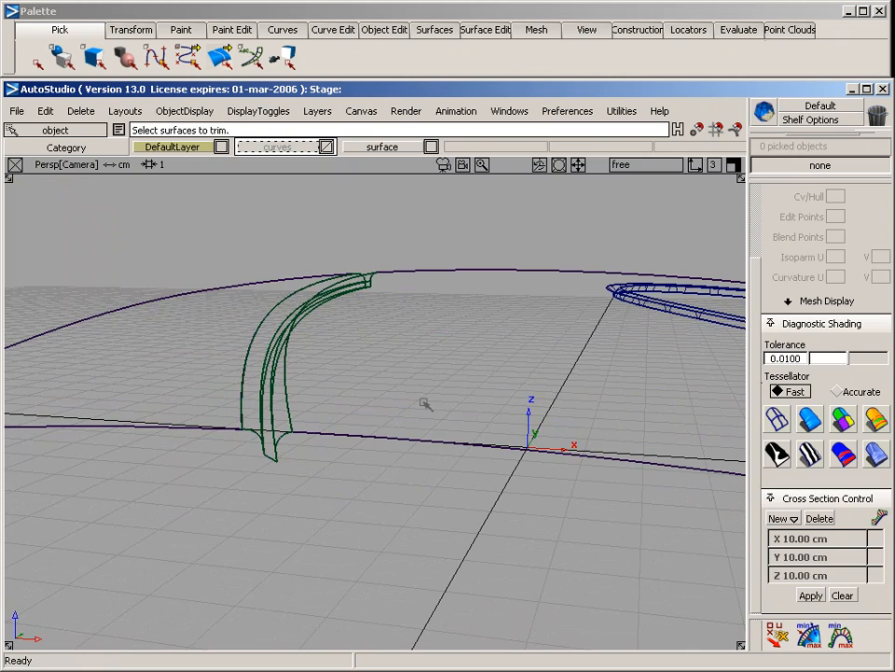
left_click(810, 419)
mouse_move(444, 332)
left_mouse_down("alt+shift")
mouse_move(410, 376)
mouse_move(412, 549)
left_mouse_up("alt+shift")
right_click_drag(451, 319, 408, 325, "alt+shift")
middle_click_drag(419, 287, 387, 395, "alt+shift")
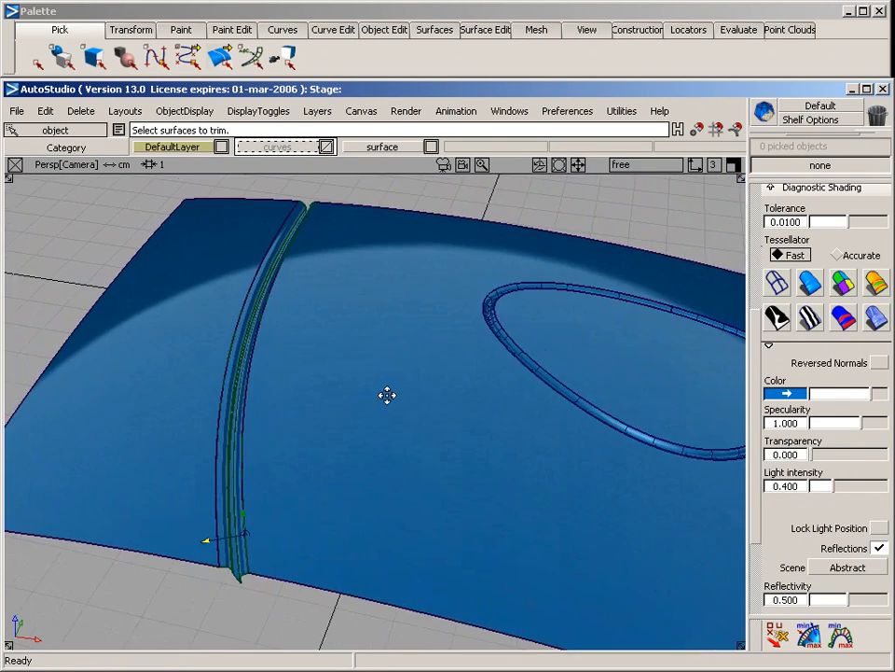
left_click_drag(387, 396, 380, 425, "alt+shift")
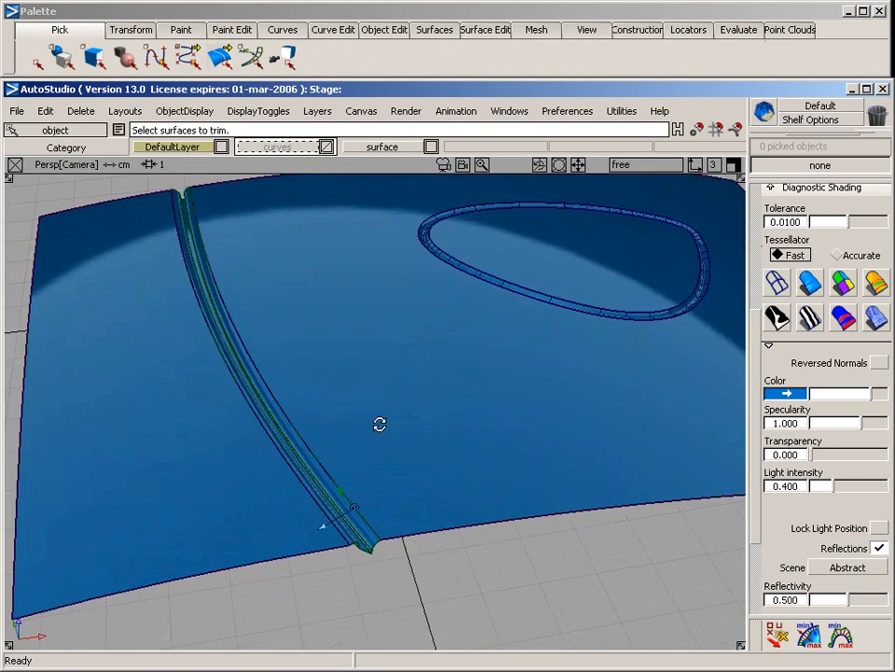
middle_click_drag(380, 424, 318, 434, "alt+shift")
left_click_drag(319, 433, 379, 458, "alt+shift")
middle_click_drag(380, 458, 253, 463, "alt+shift")
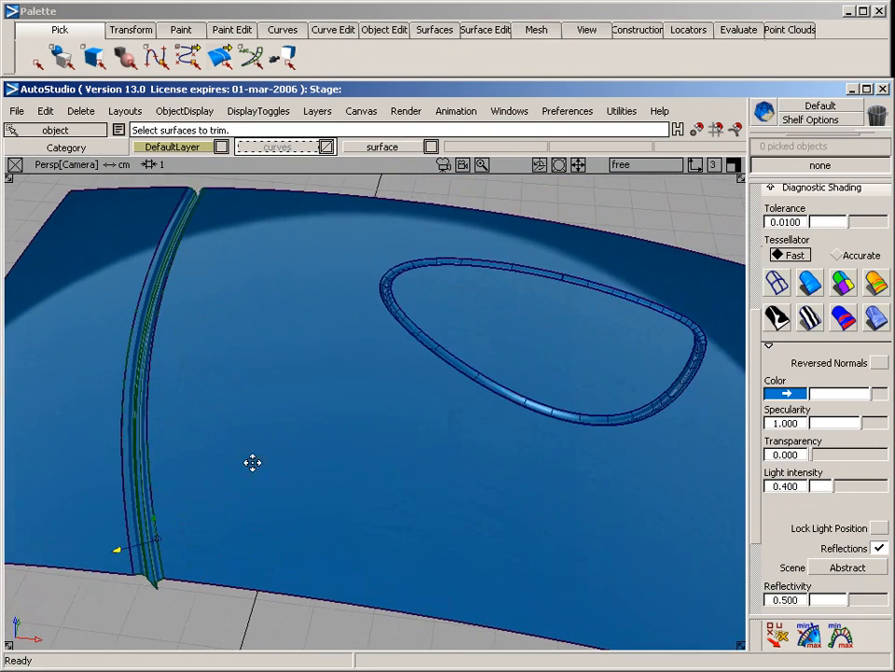
right_click_drag(253, 463, 367, 451, "alt+shift")
left_click_drag(368, 451, 297, 405, "alt+shift")
middle_click_drag(298, 406, 306, 339, "alt+shift")
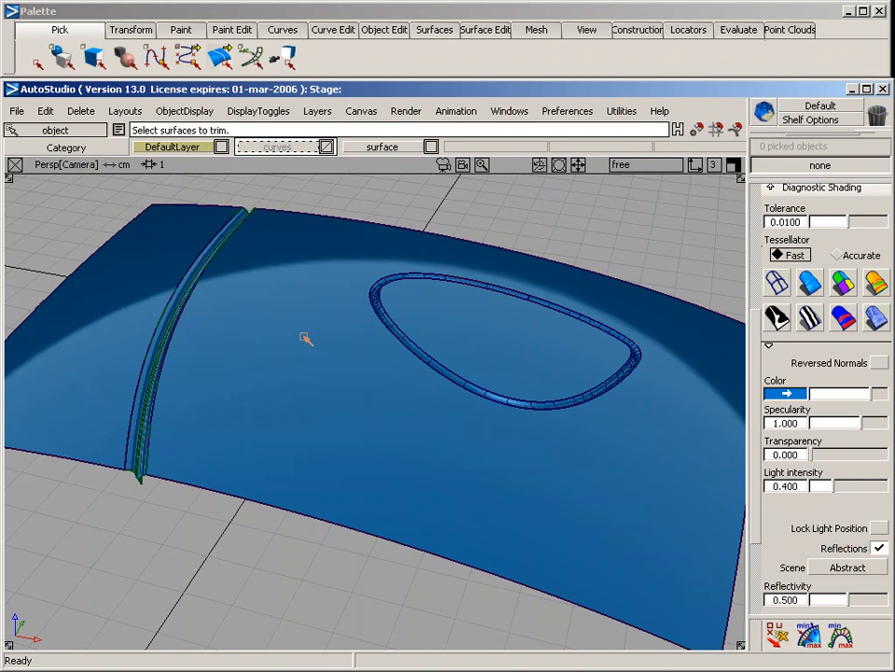
Hide the wireframe lines on the shaded model and examine both grooves from a lower angle
key("ctrl+m")
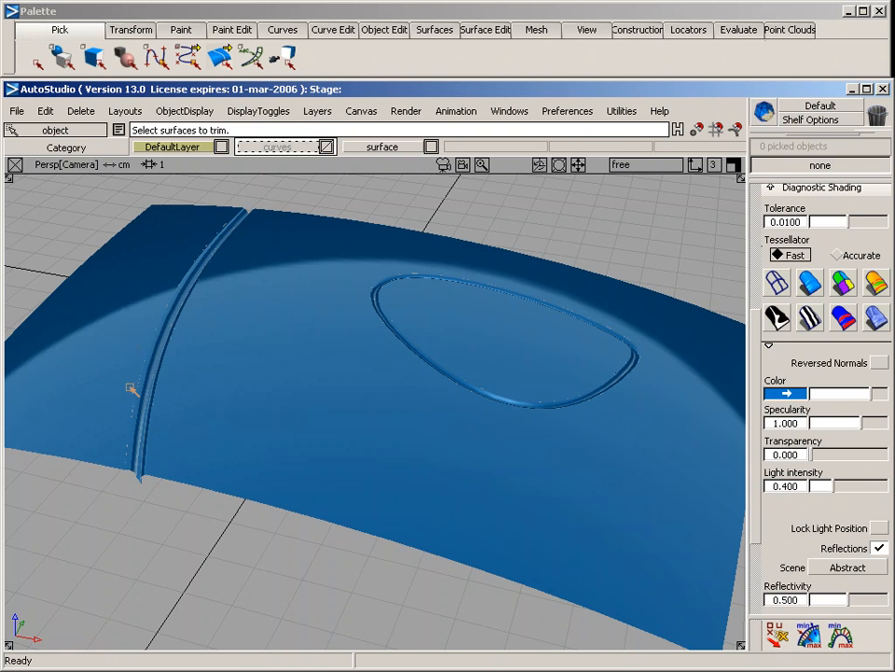
left_click_drag(169, 442, 493, 447, "alt+shift")
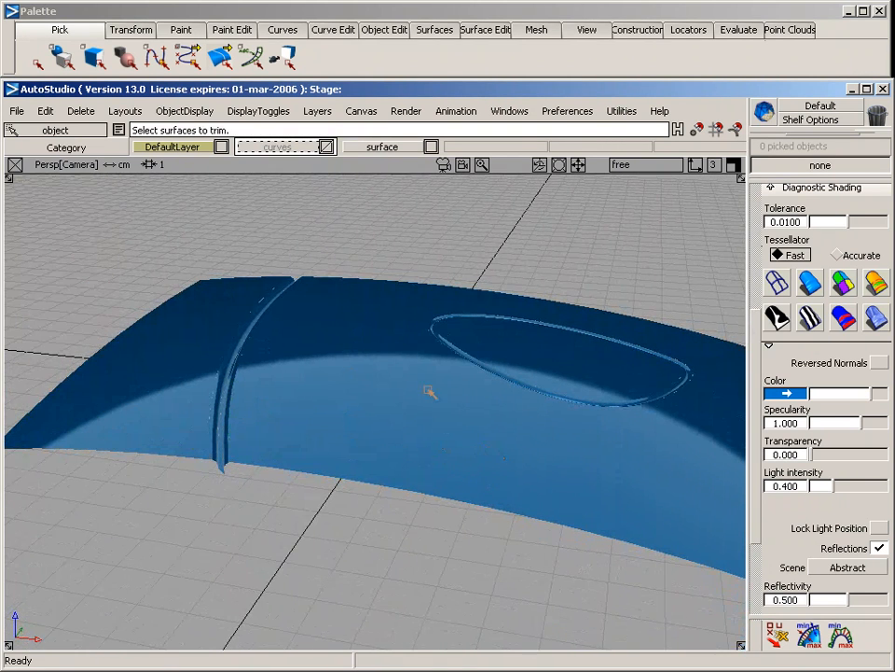
scroll(755, 330, "up", 5)
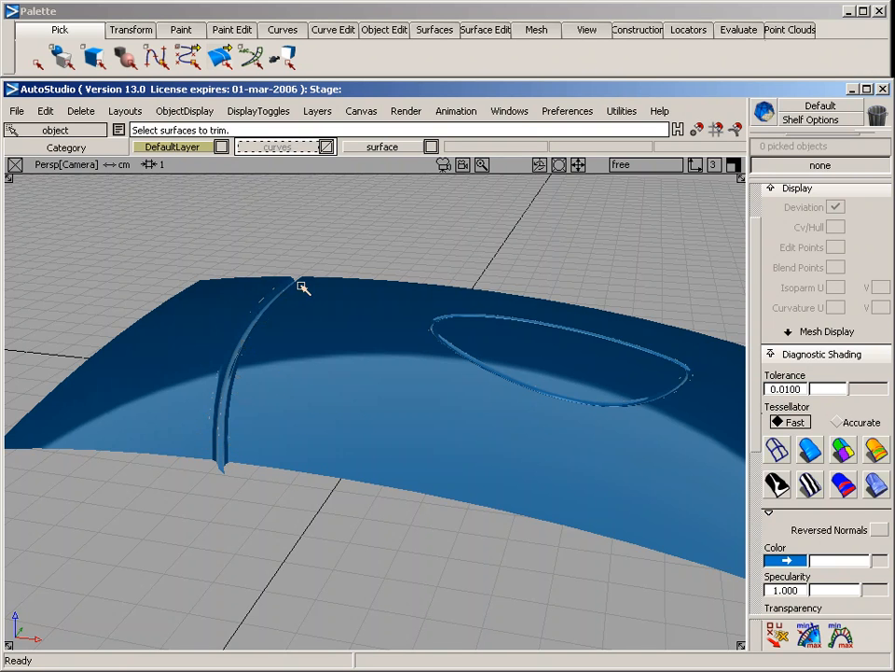
Switch the diagnostic shading tessellator to Accurate with a tolerance of 0.001 and check the groove edges
left_click(837, 422)
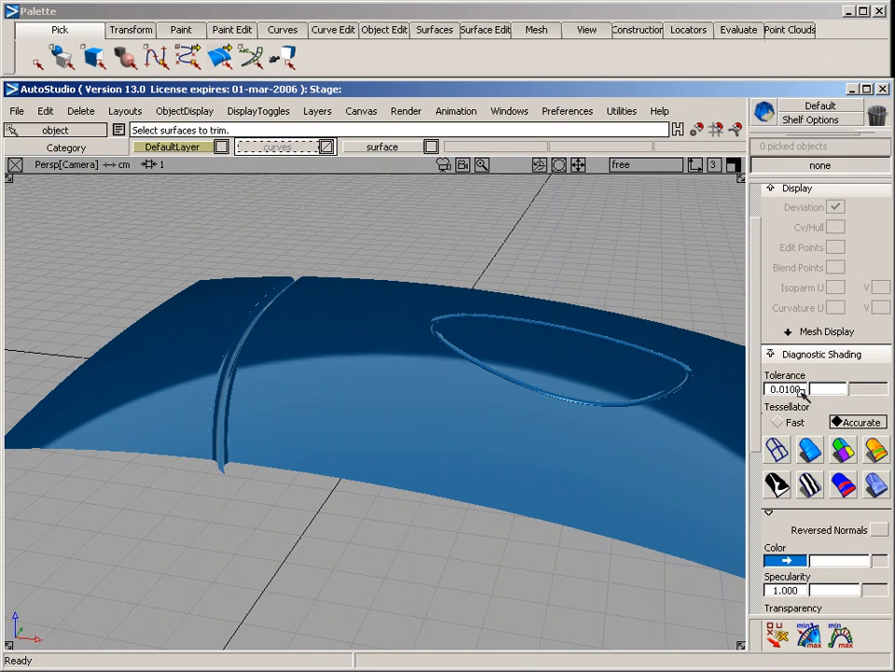
left_click_drag(800, 391, 788, 398)
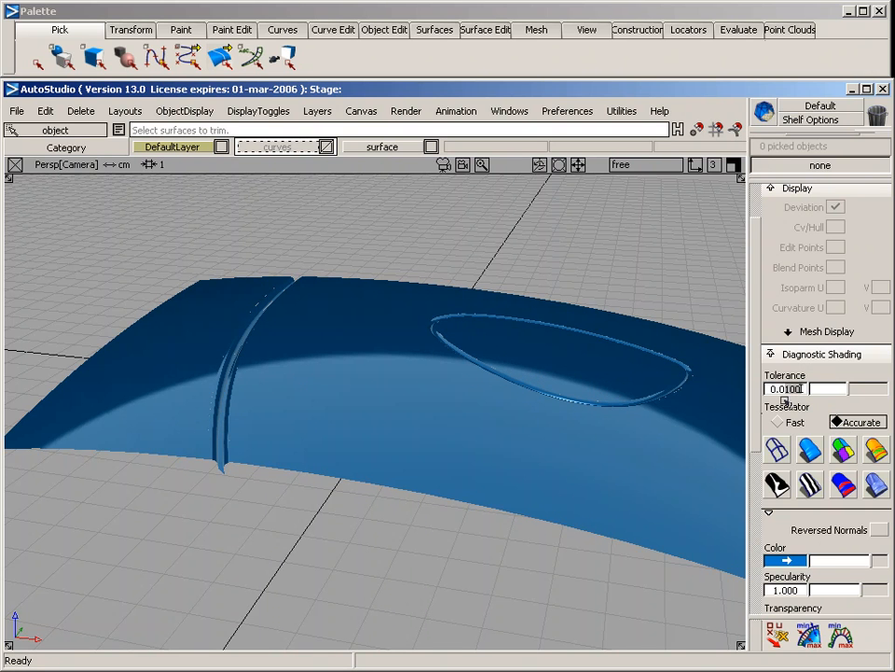
key("Return")
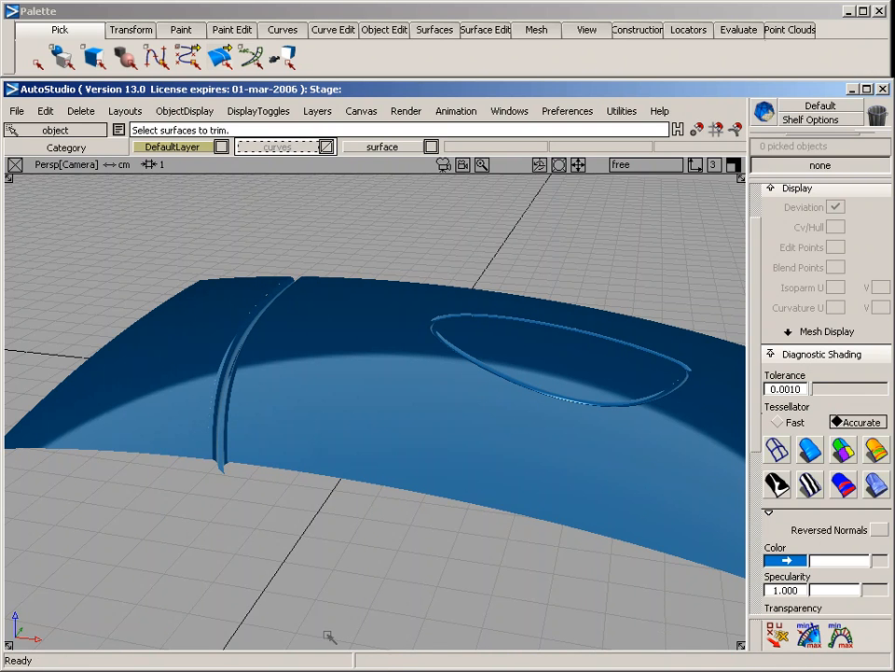
left_click_drag(404, 380, 269, 438, "alt+shift")
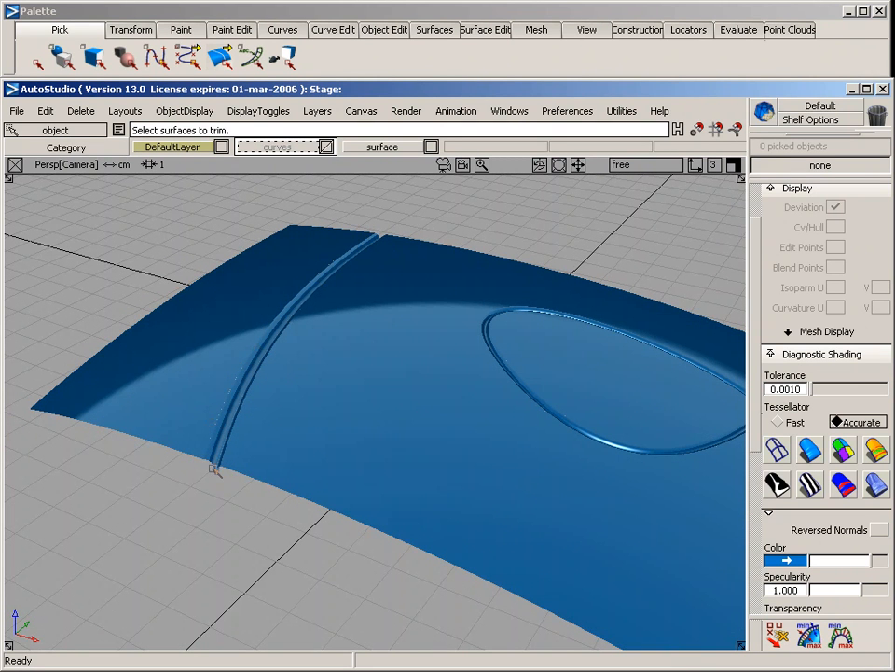
Return the diagnostic shading tessellator to Fast and set its tolerance to 0.01
left_click(782, 423)
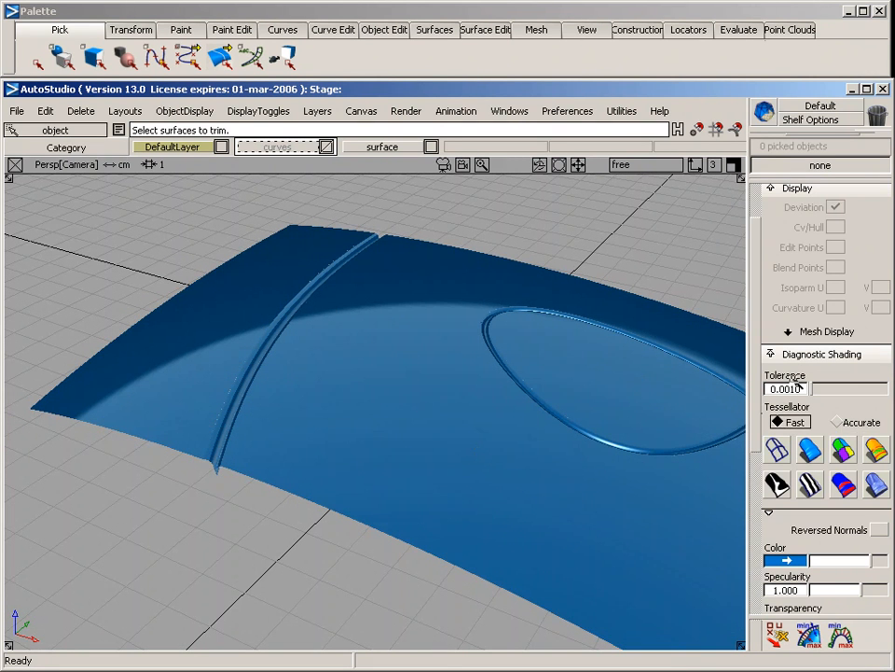
left_click_drag(801, 392, 783, 400)
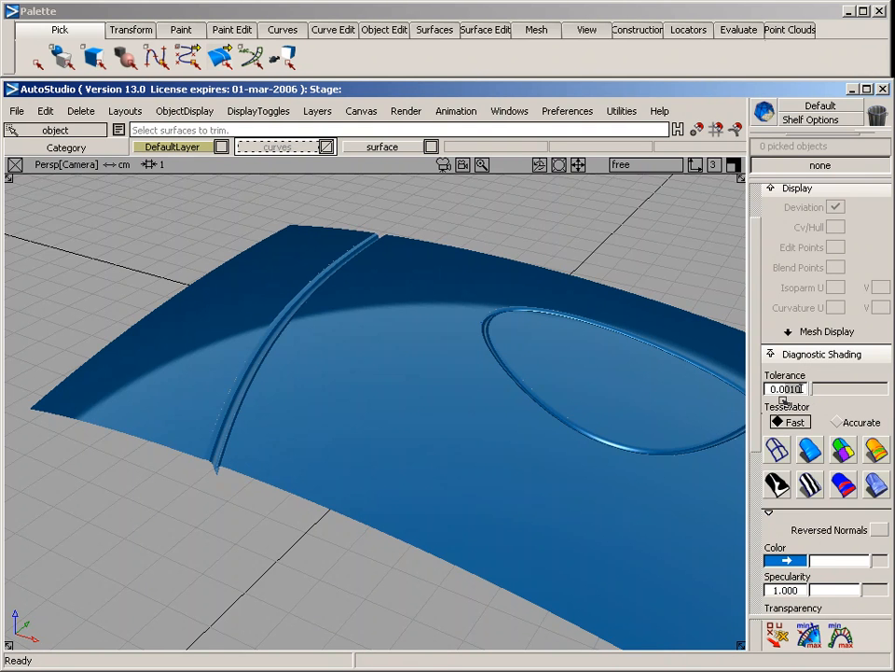
type("1")
key("Return")
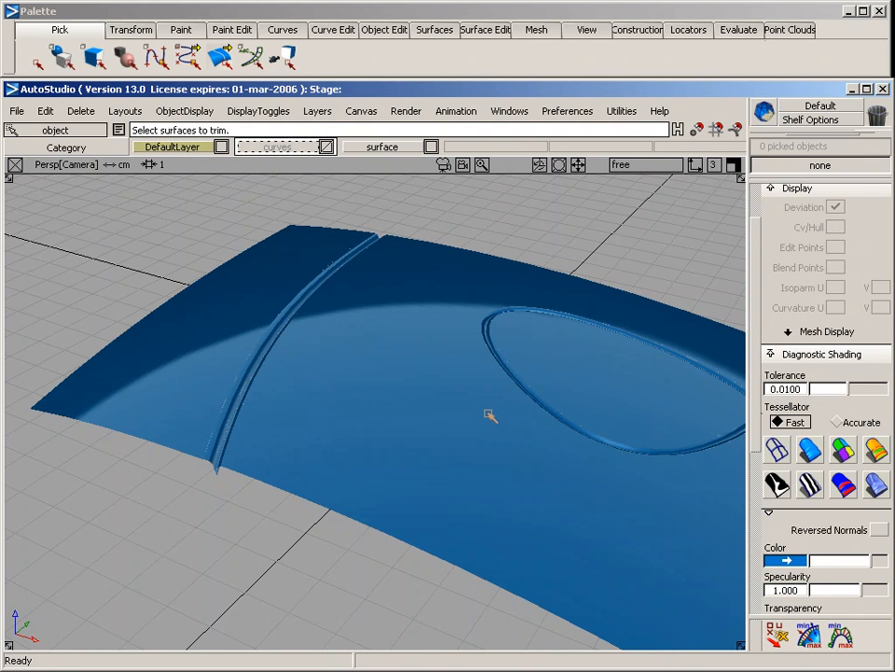
middle_click_drag(487, 414, 391, 409, "alt+shift")
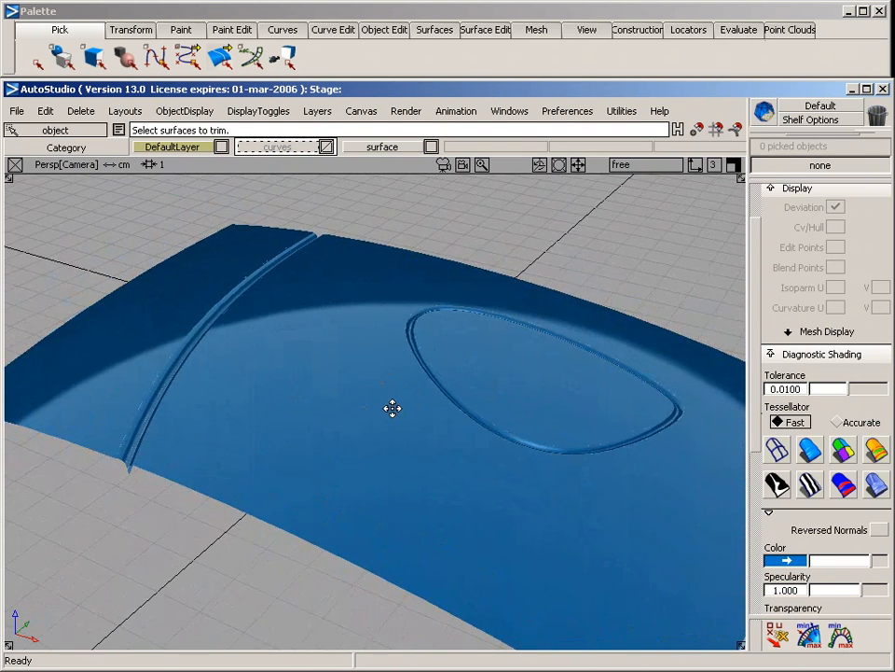
left_click(406, 111)
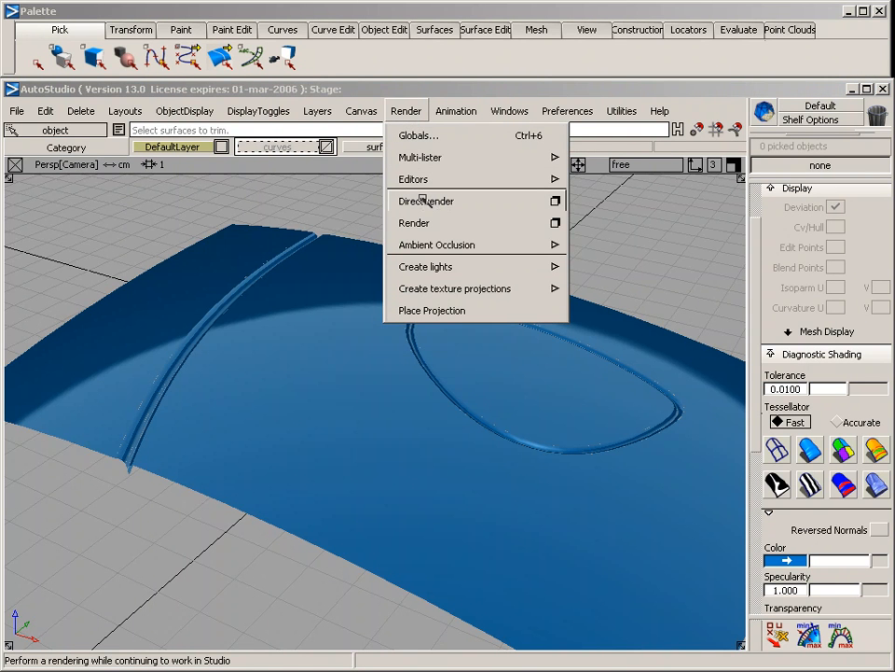
left_click(300, 200)
Examine the whole shaded rail surface with its cross groove and oval groove from opposite sides and from low and high angles
left_click_drag(496, 321, 396, 403, "alt+shift")
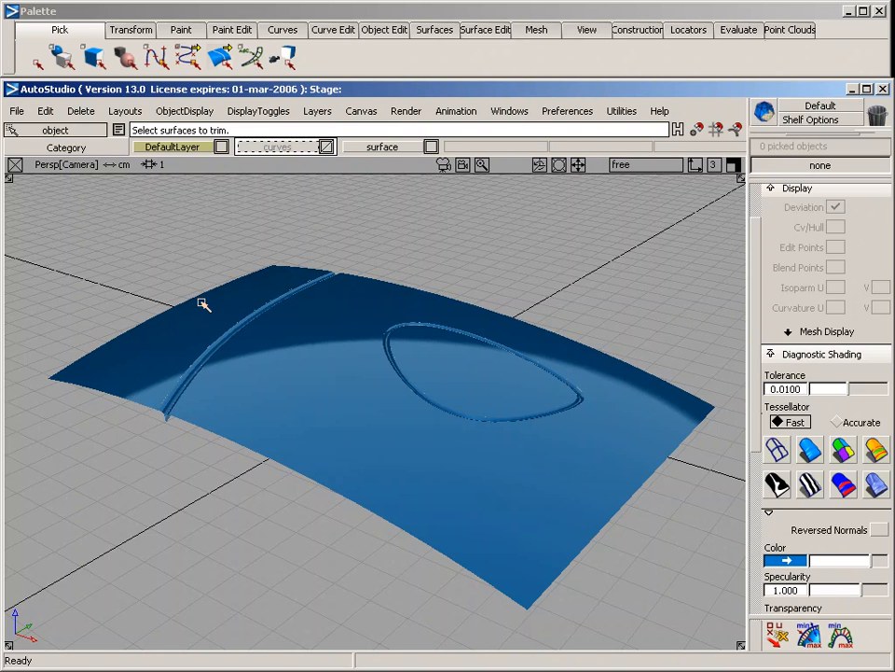
left_click_drag(191, 300, 629, 323, "alt+shift")
middle_click_drag(254, 396, 256, 400, "alt+shift")
left_click_drag(256, 400, 333, 407, "alt+shift")
middle_click_drag(334, 406, 382, 443, "alt+shift")
left_click_drag(379, 399, 371, 471, "alt+shift")
mouse_move(369, 403)
middle_mouse_down("alt+shift")
mouse_move(374, 410)
mouse_move(365, 410)
middle_mouse_up("alt+shift")
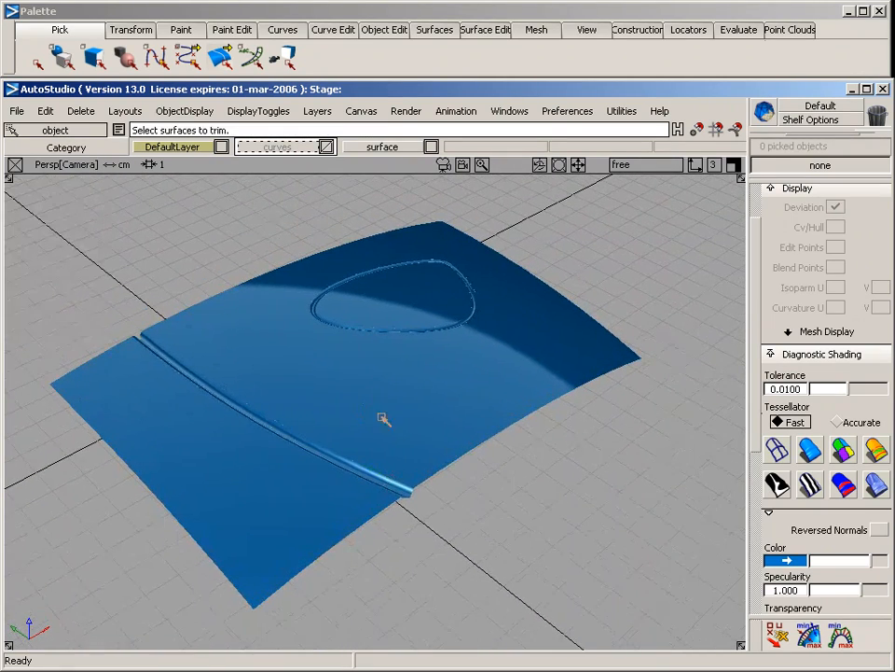
left_click_drag(356, 296, 297, 371, "alt+shift")
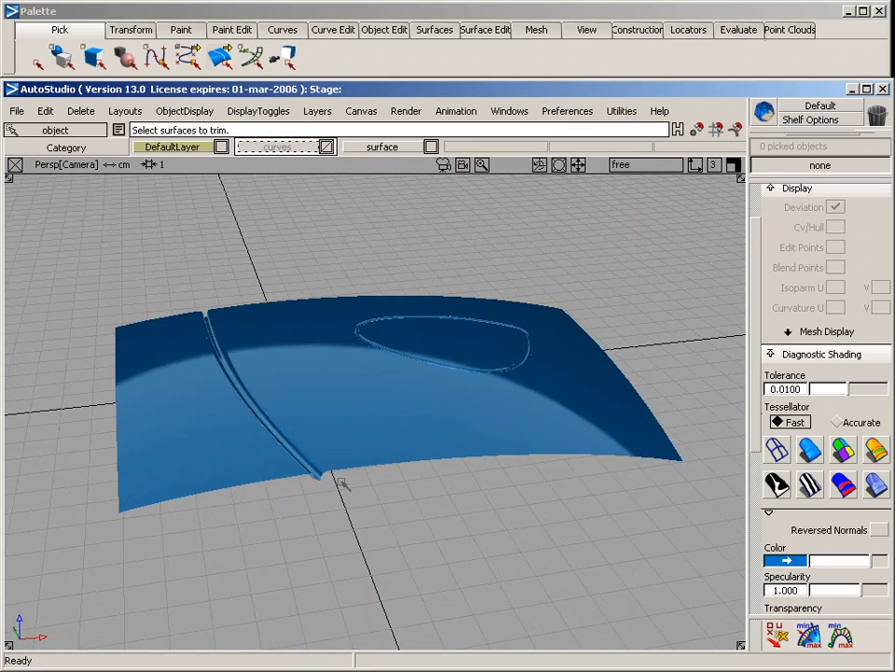
left_click_drag(368, 512, 226, 391, "alt+shift")
right_click_drag(227, 392, 231, 453, "alt+shift")
middle_click_drag(340, 425, 296, 404, "alt+shift")
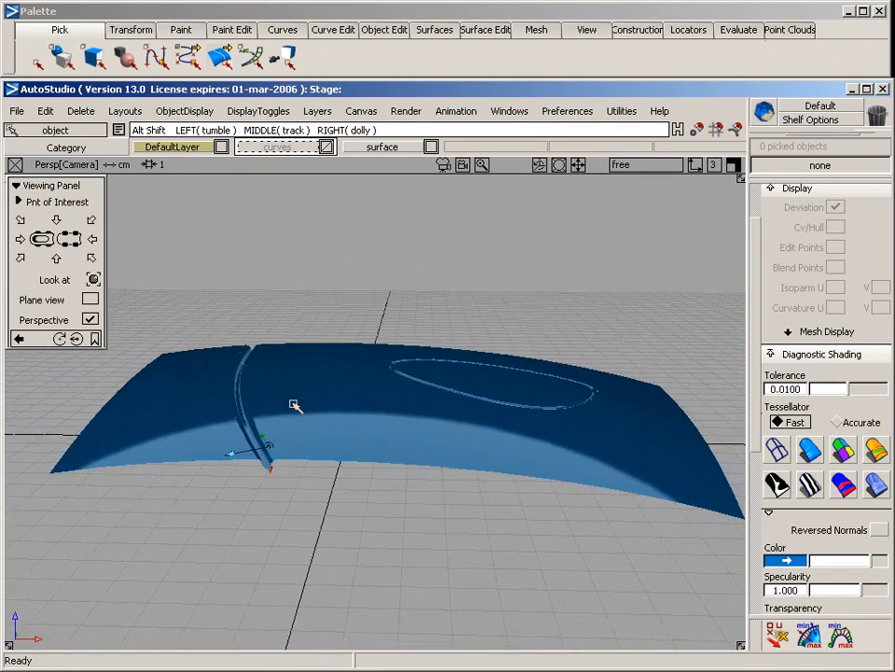
left_click_drag(295, 404, 252, 561, "alt+shift")
left_click_drag(333, 430, 308, 369, "alt+shift")
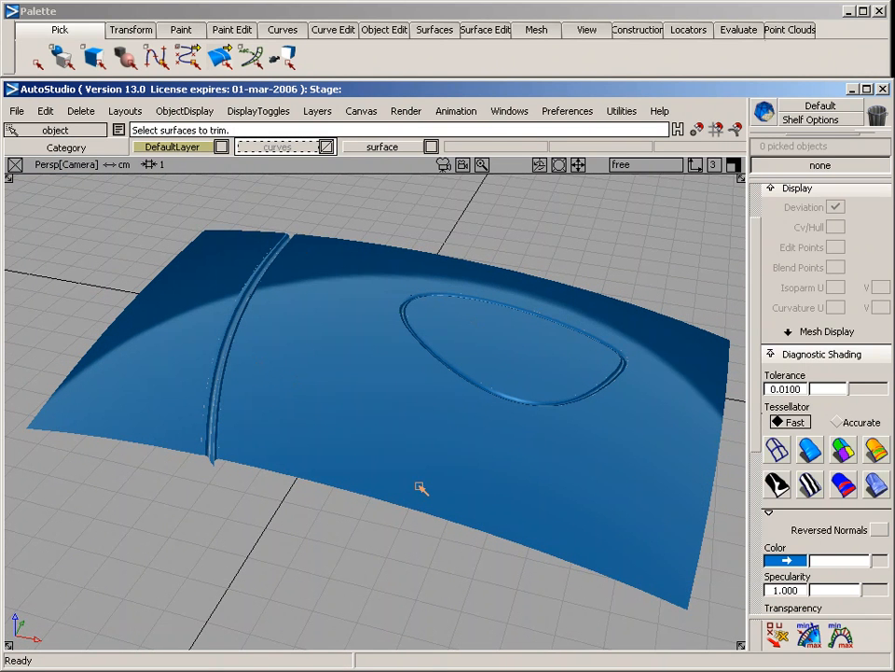